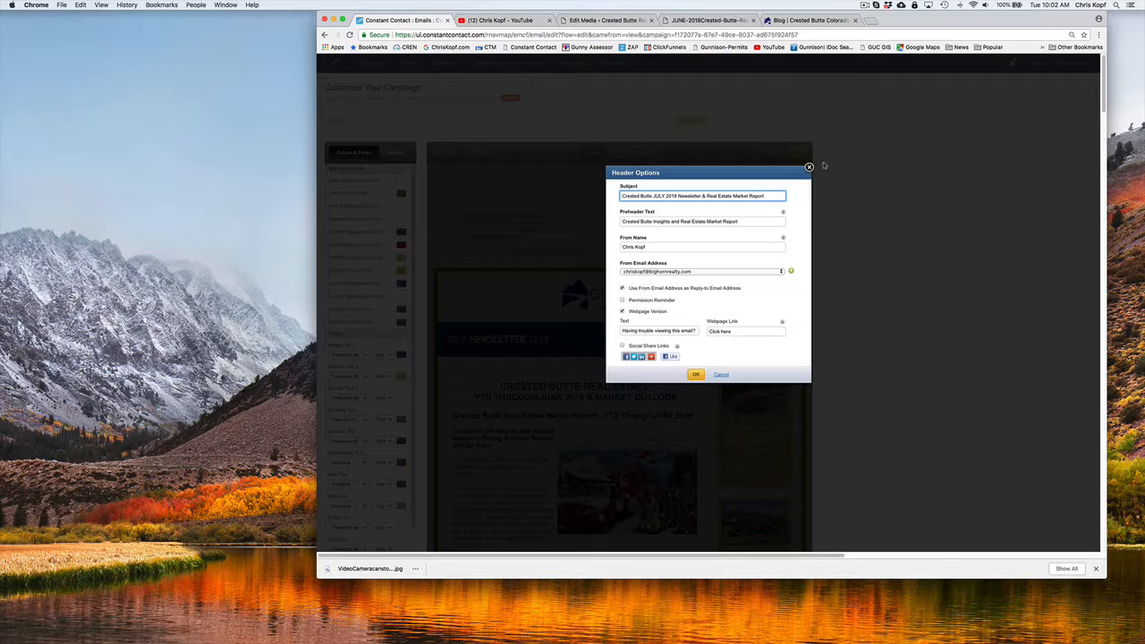
Close the Header Options and enlarge the browser window to show more of the July newsletter's market report
{"action": "left_click", "coordinate": [809, 167]}
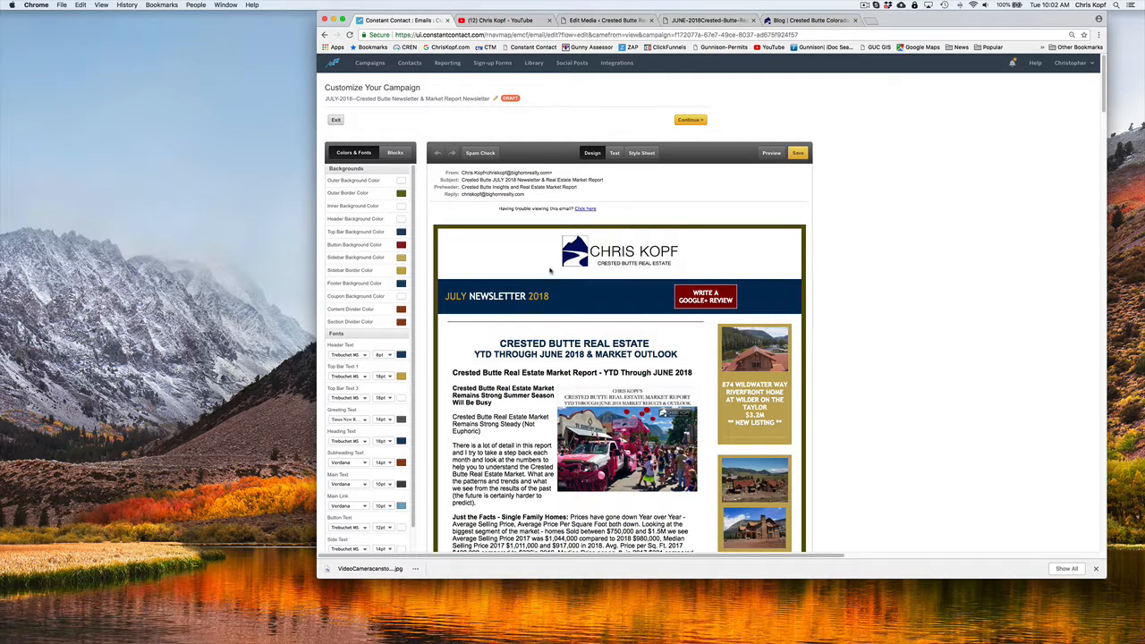
{"action": "left_click_drag", "start_coordinate": [914, 11], "coordinate": [884, 11]}
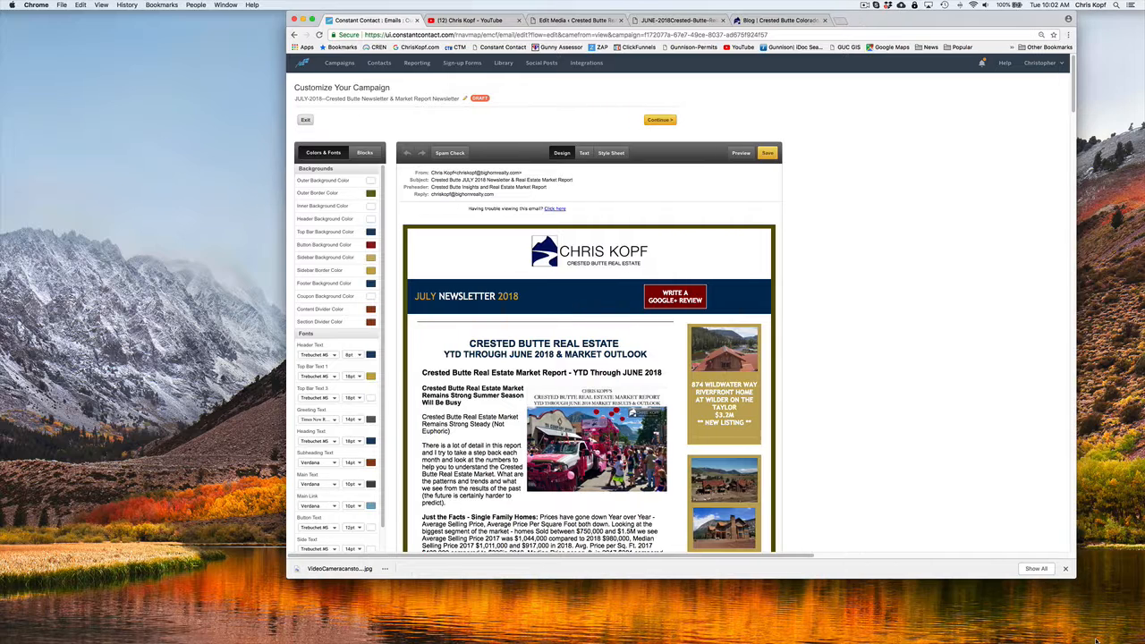
{"action": "left_click_drag", "start_coordinate": [1076, 580], "coordinate": [1075, 639]}
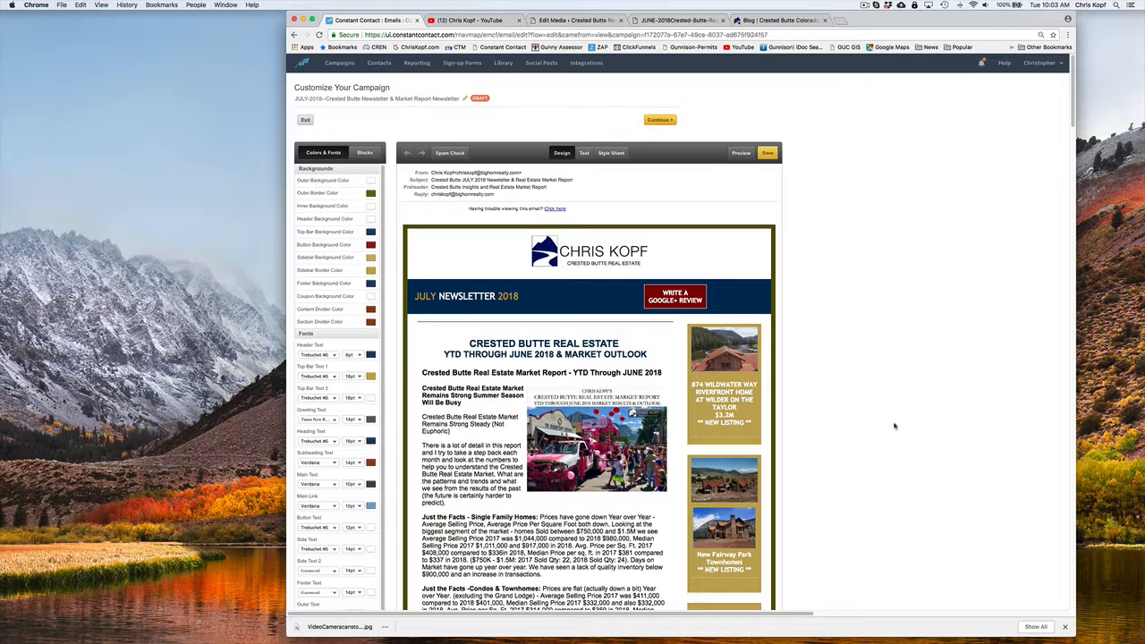
{"action": "scroll", "coordinate": [895, 426], "scroll_direction": "down", "scroll_amount": 5}
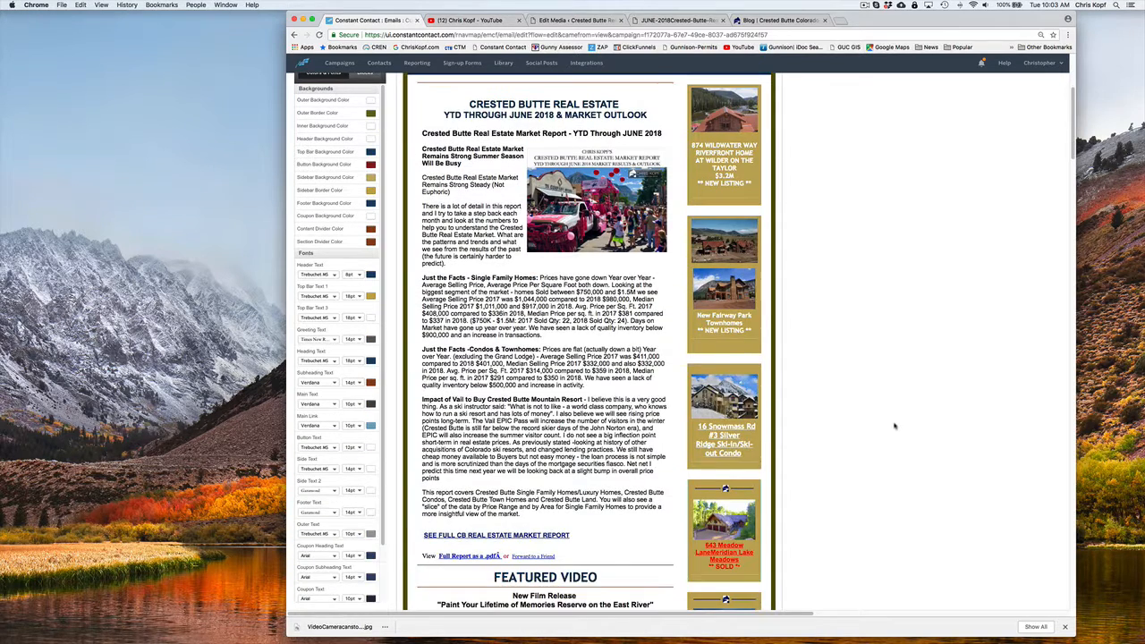
{"action": "scroll", "coordinate": [895, 426], "scroll_direction": "up", "scroll_amount": 5}
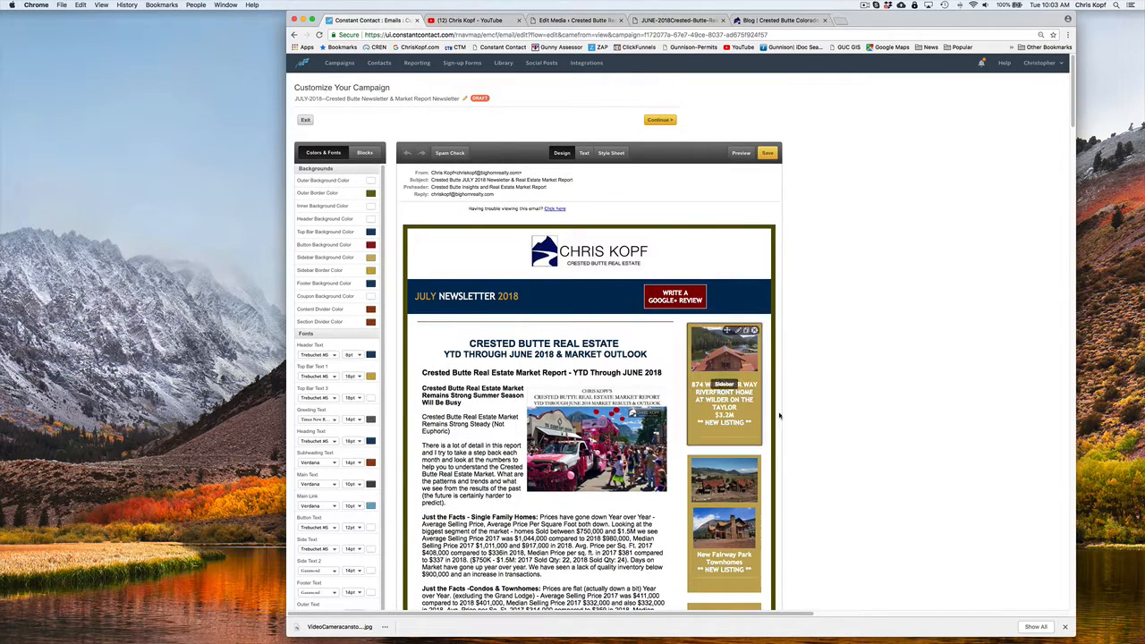
{"action": "scroll", "coordinate": [797, 410], "scroll_direction": "down", "scroll_amount": 4}
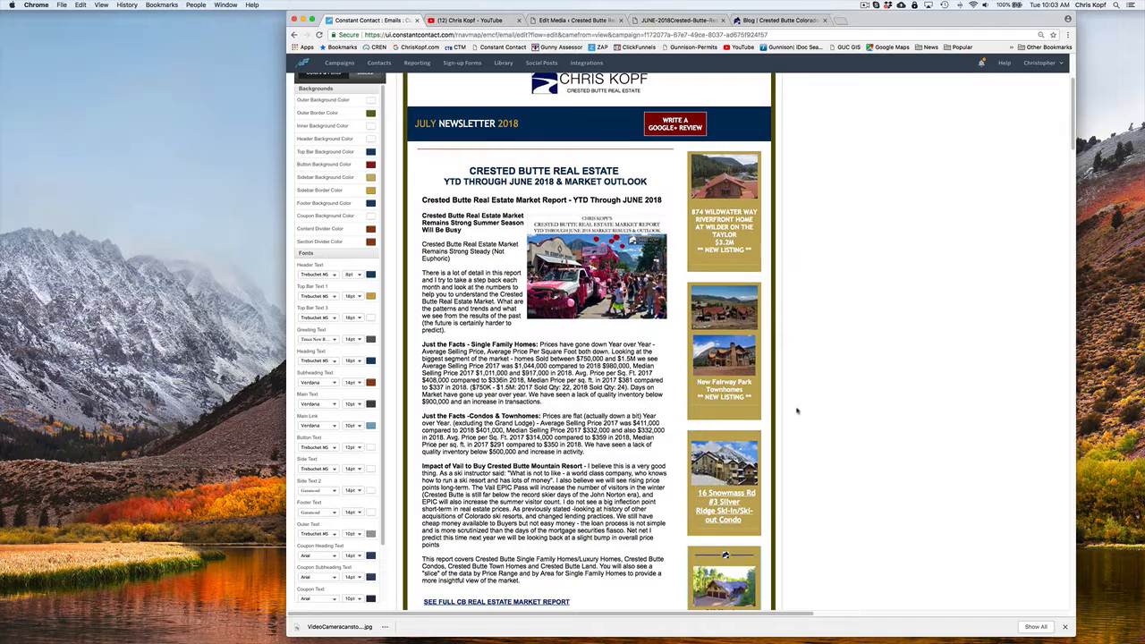
{"action": "scroll", "coordinate": [457, 255], "scroll_direction": "down", "scroll_amount": 1}
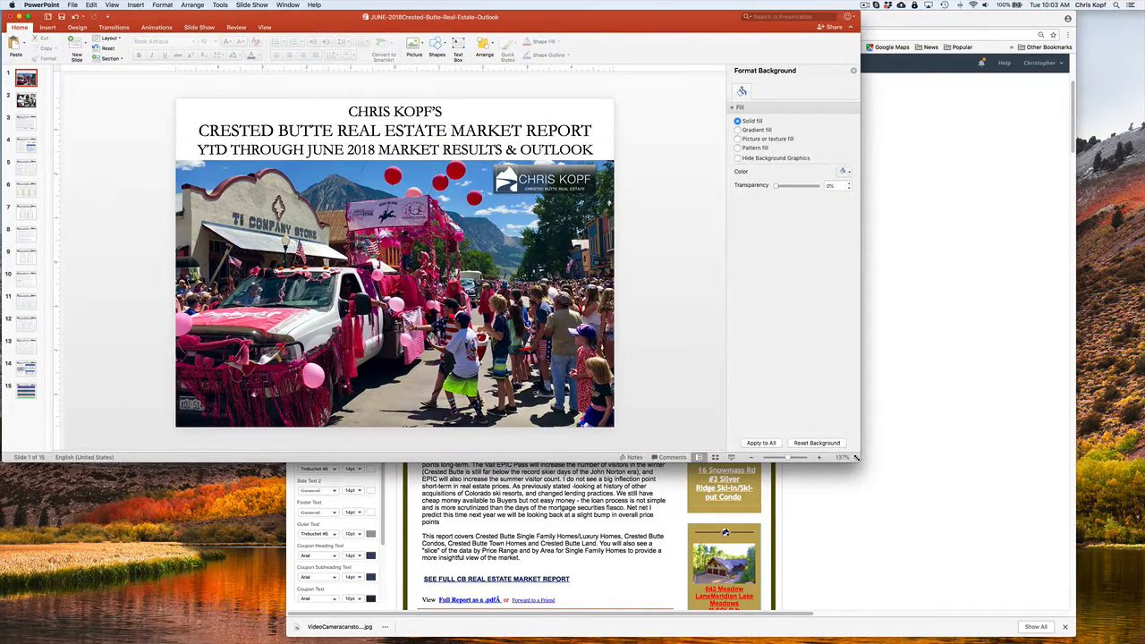
Switch to PowerPoint, enlarge the market report presentation's window, and select the Overview Summary body text on slide 3
{"action": "left_click_drag", "start_coordinate": [859, 459], "coordinate": [969, 608]}
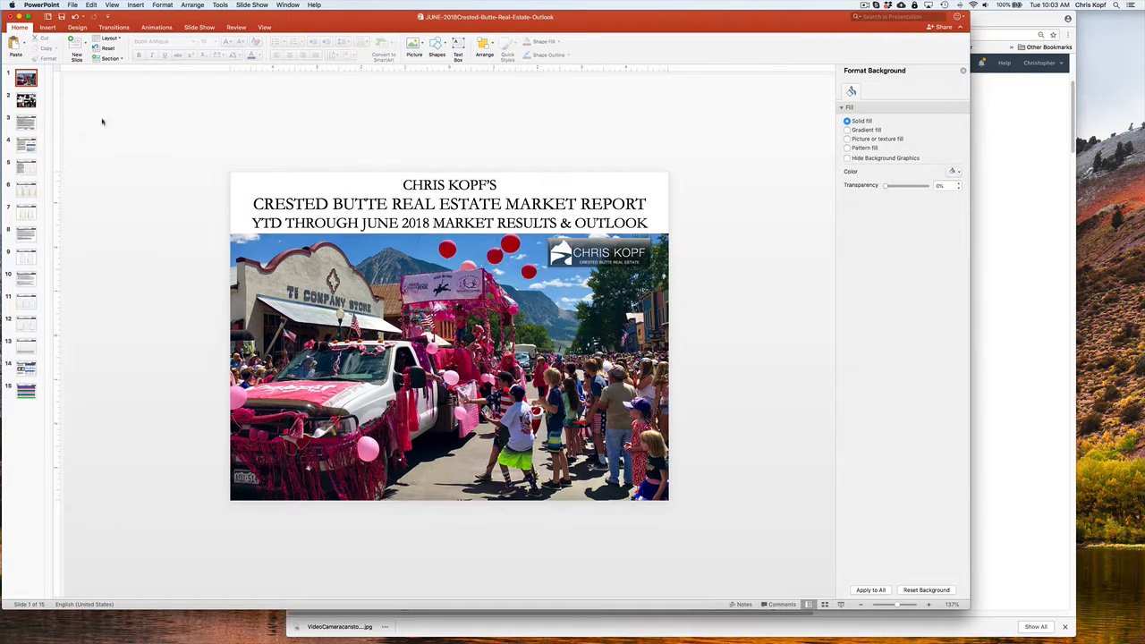
{"action": "left_click", "coordinate": [29, 101]}
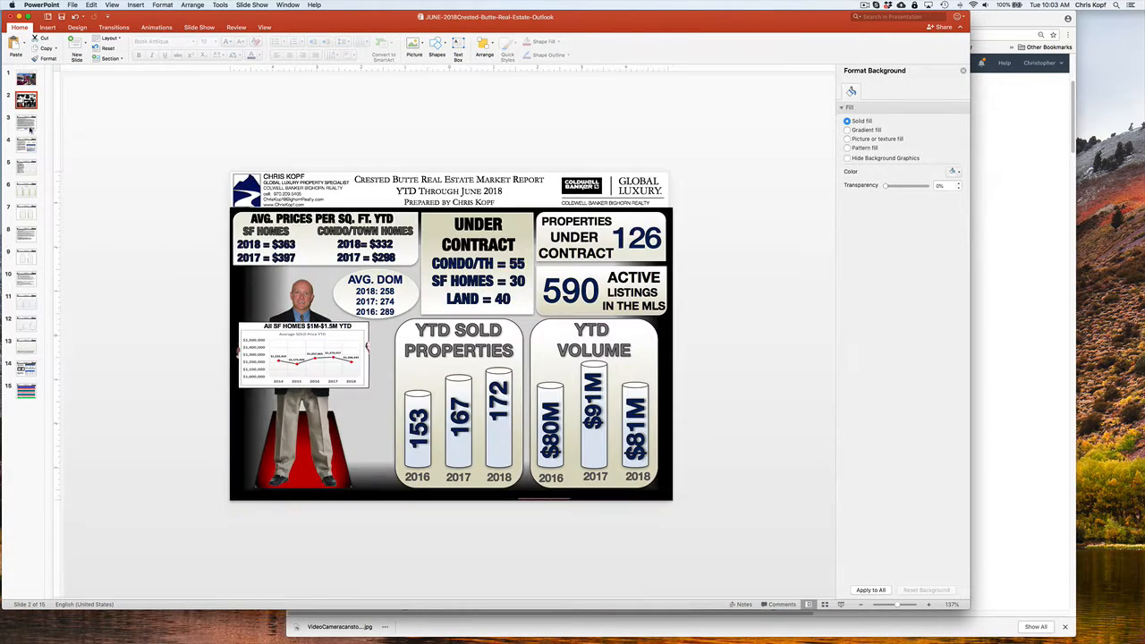
{"action": "left_click", "coordinate": [28, 123]}
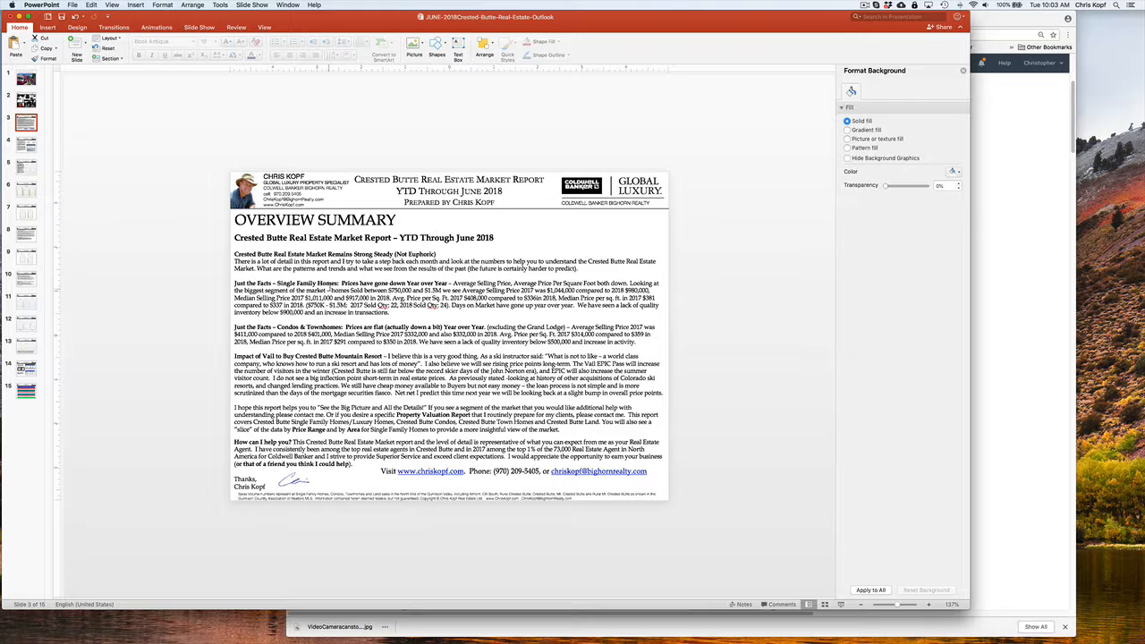
{"action": "left_click_drag", "start_coordinate": [235, 254], "coordinate": [561, 431]}
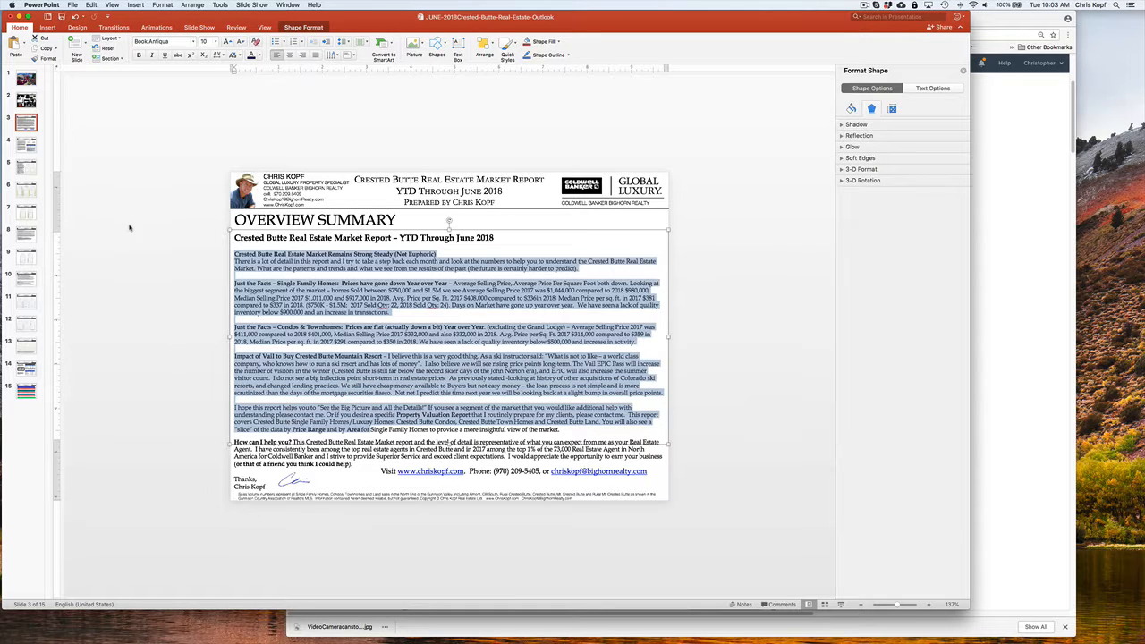
{"action": "key", "text": "ctrl+Up"}
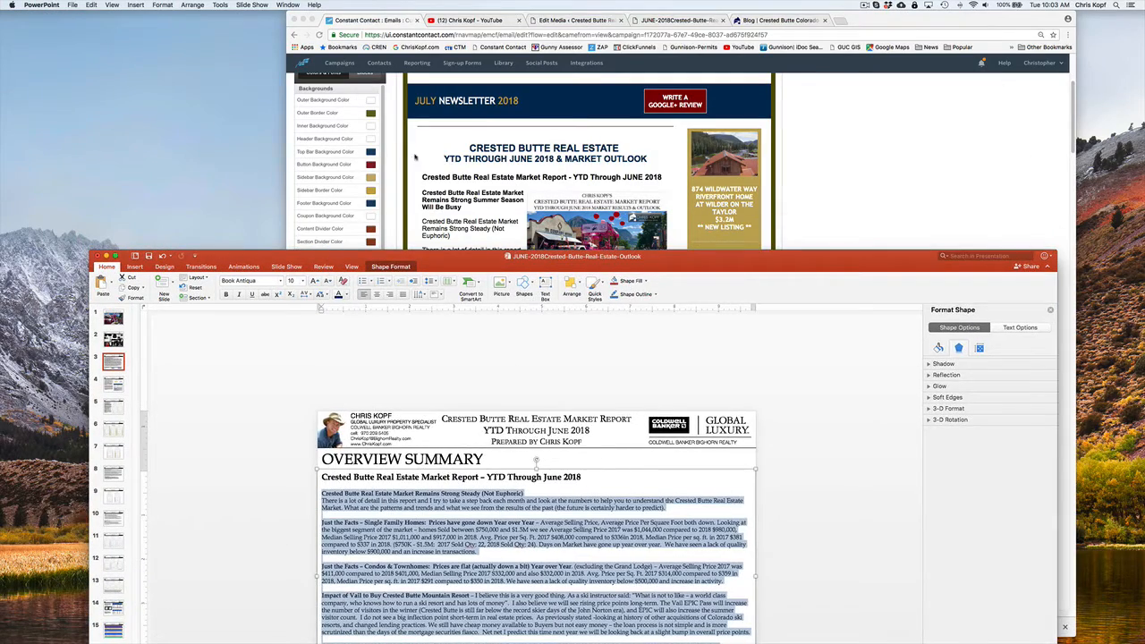
Bring the newsletter draft forward for comparison, then return to the presentation's title slide and move its window fully into view
{"action": "left_click", "coordinate": [419, 147]}
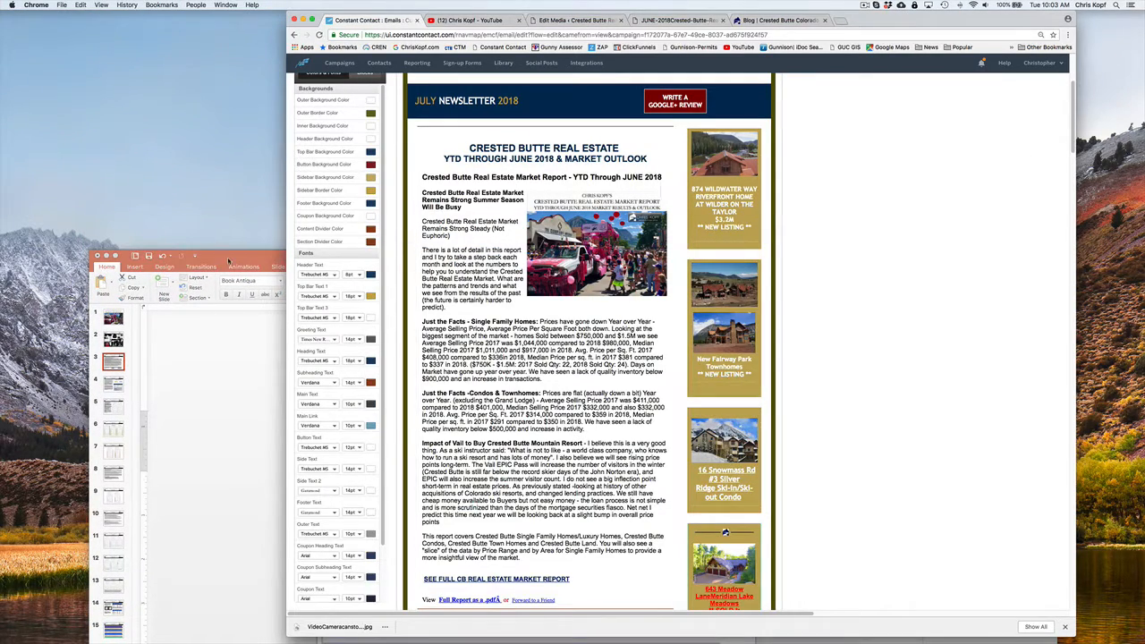
{"action": "left_click", "coordinate": [204, 346]}
{"action": "left_click", "coordinate": [112, 318]}
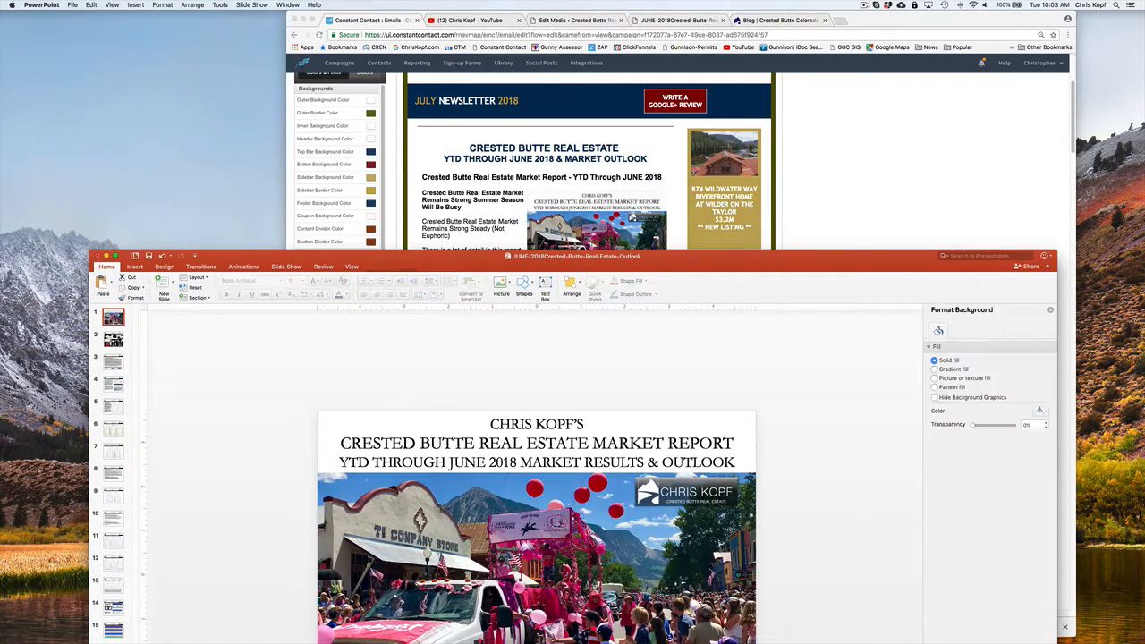
{"action": "double_click", "coordinate": [411, 260]}
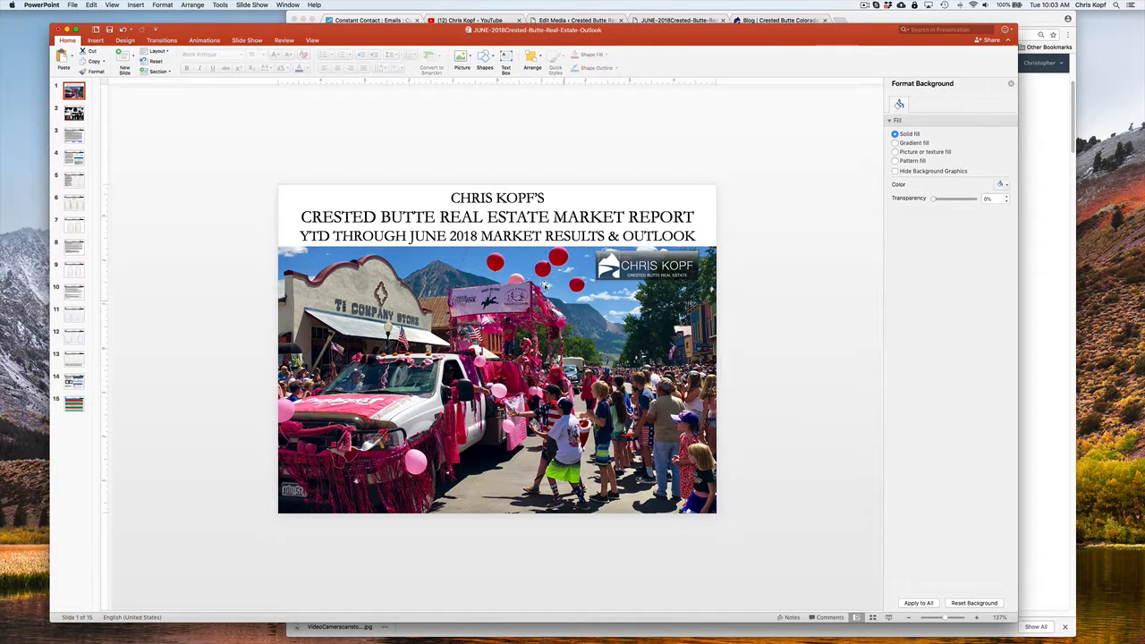
Examine slides 2 through 15 of the market report, from the statistics infographic to the three-year historical comparison
{"action": "left_click", "coordinate": [73, 113]}
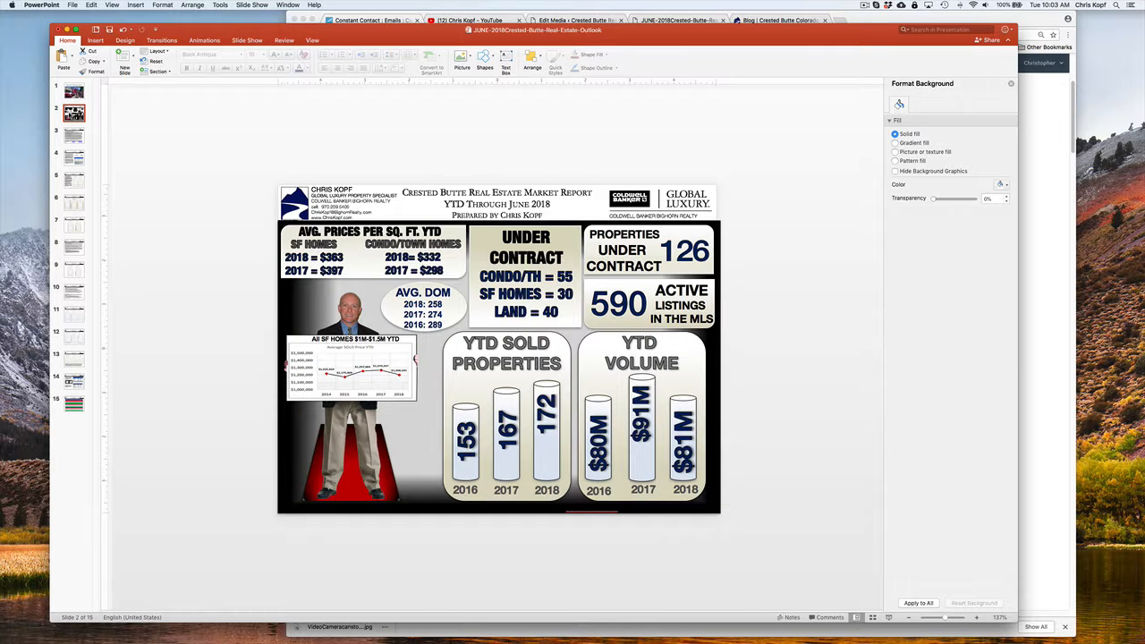
{"action": "left_click", "coordinate": [77, 141]}
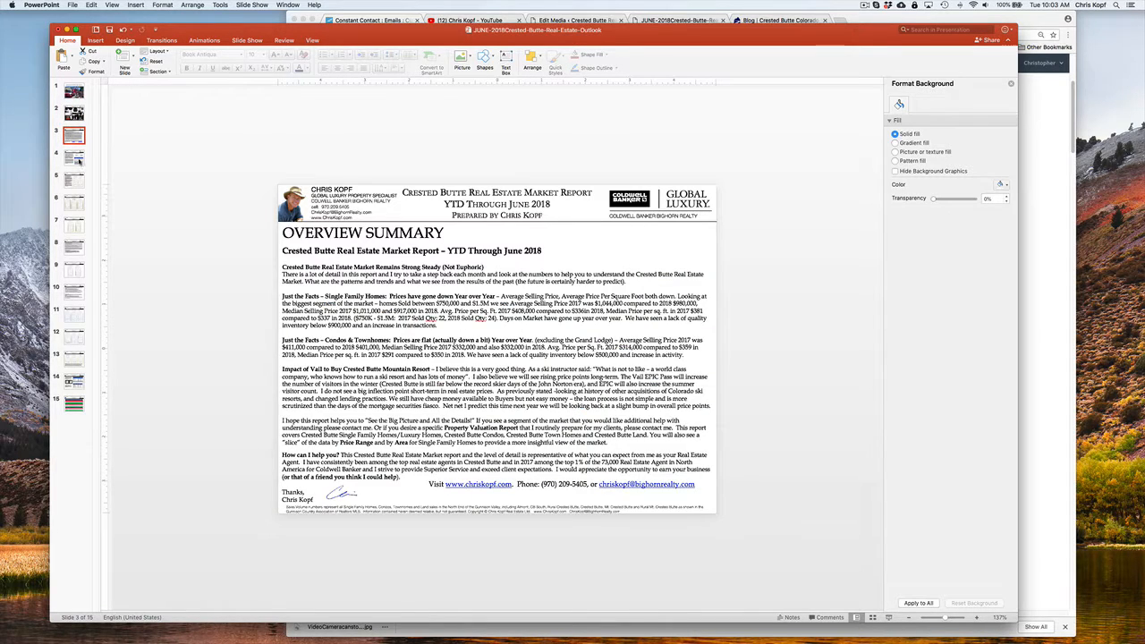
{"action": "left_click", "coordinate": [76, 161]}
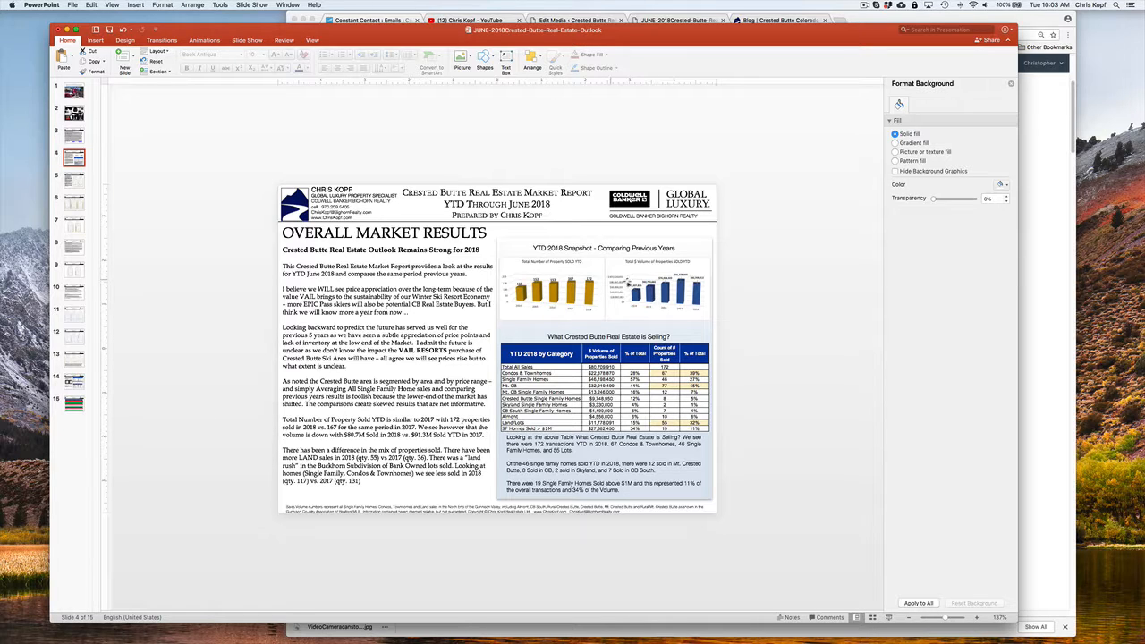
{"action": "left_click", "coordinate": [77, 184]}
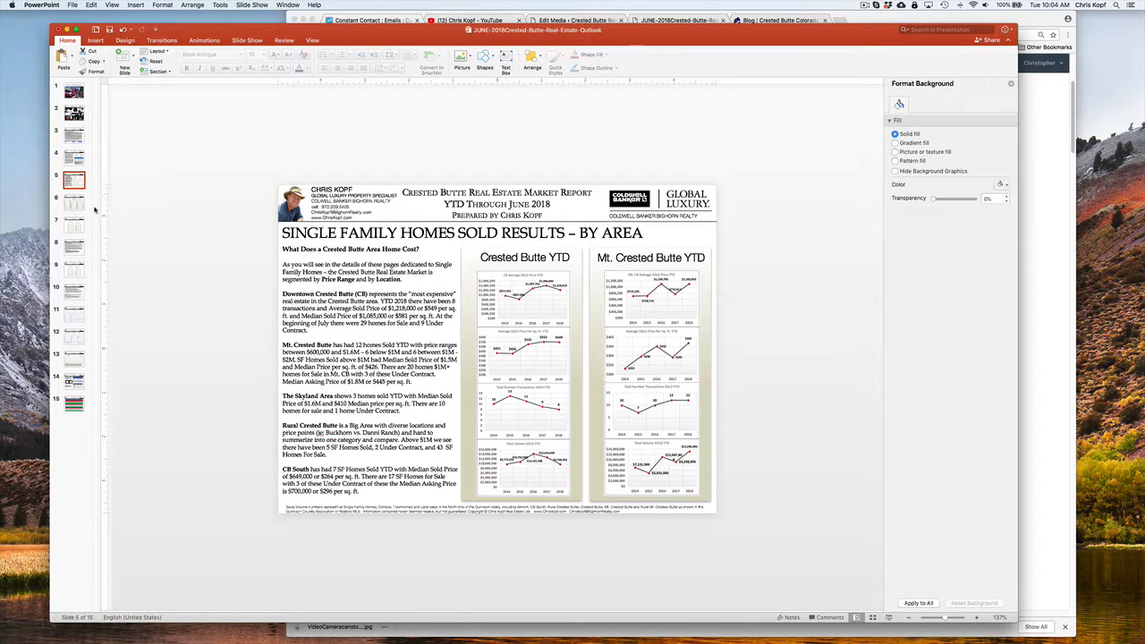
{"action": "left_click", "coordinate": [80, 205]}
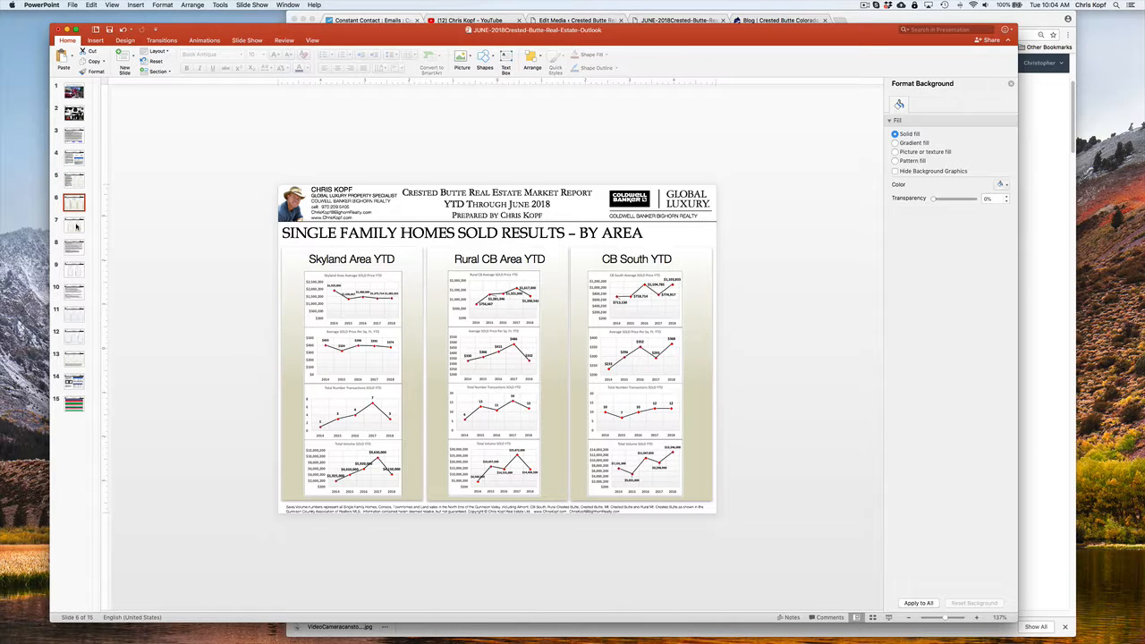
{"action": "left_click", "coordinate": [76, 226]}
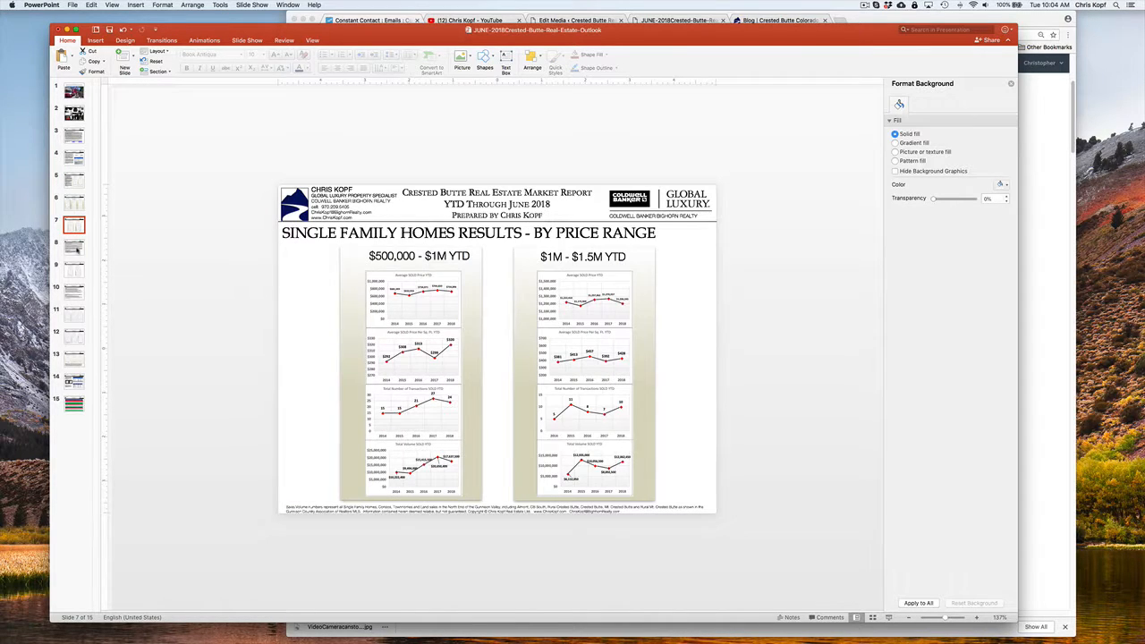
{"action": "left_click", "coordinate": [76, 252]}
{"action": "left_click", "coordinate": [76, 275]}
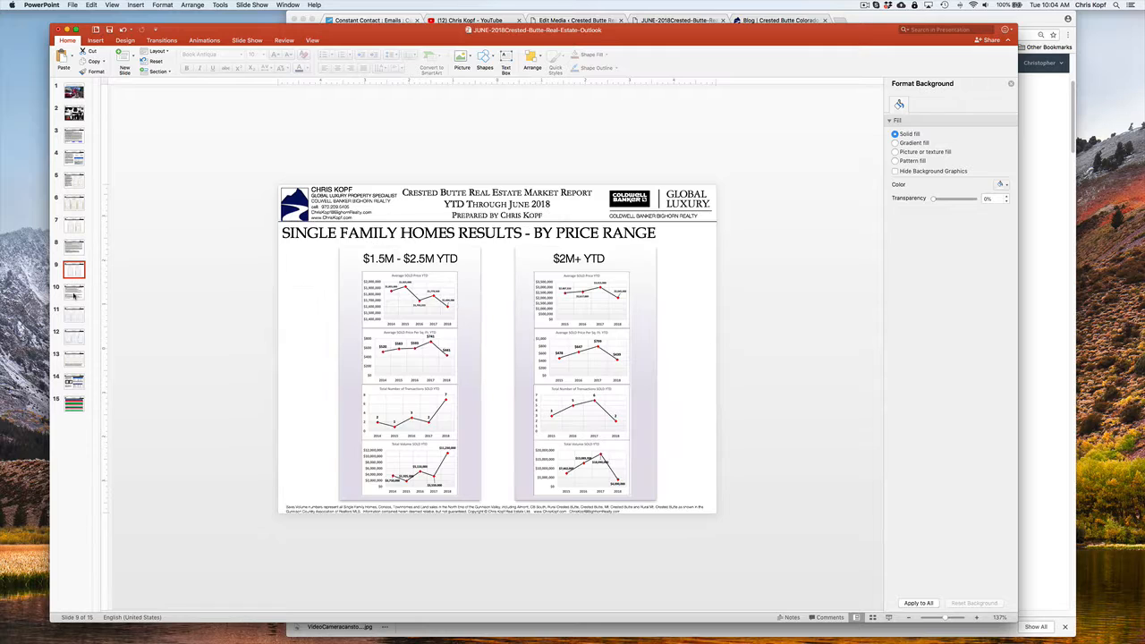
{"action": "left_click", "coordinate": [75, 292]}
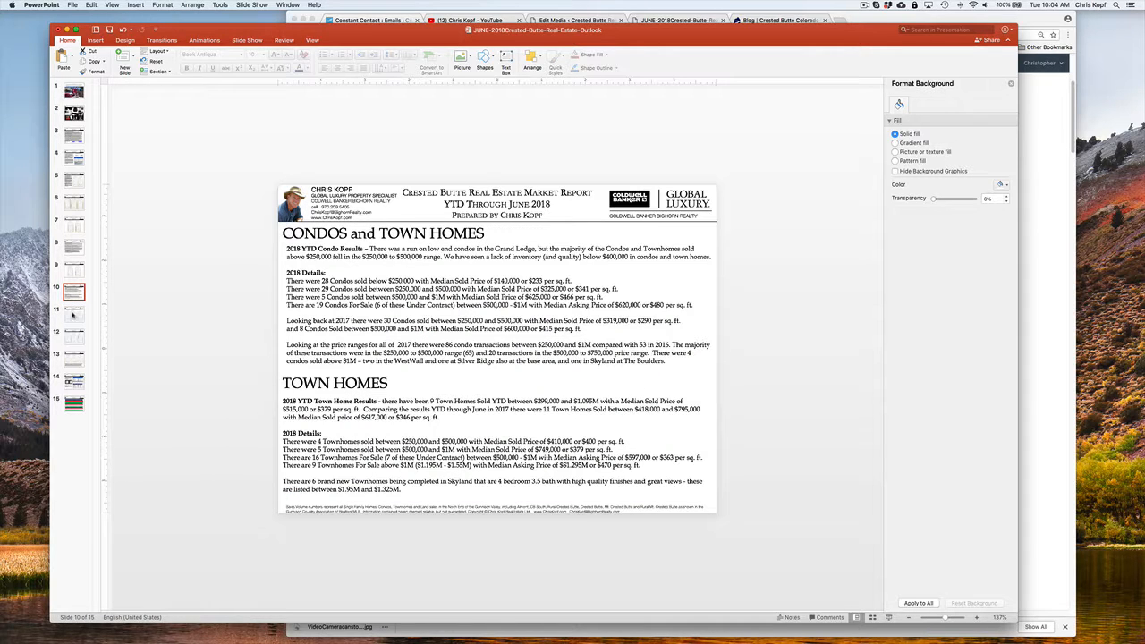
{"action": "left_click", "coordinate": [73, 314]}
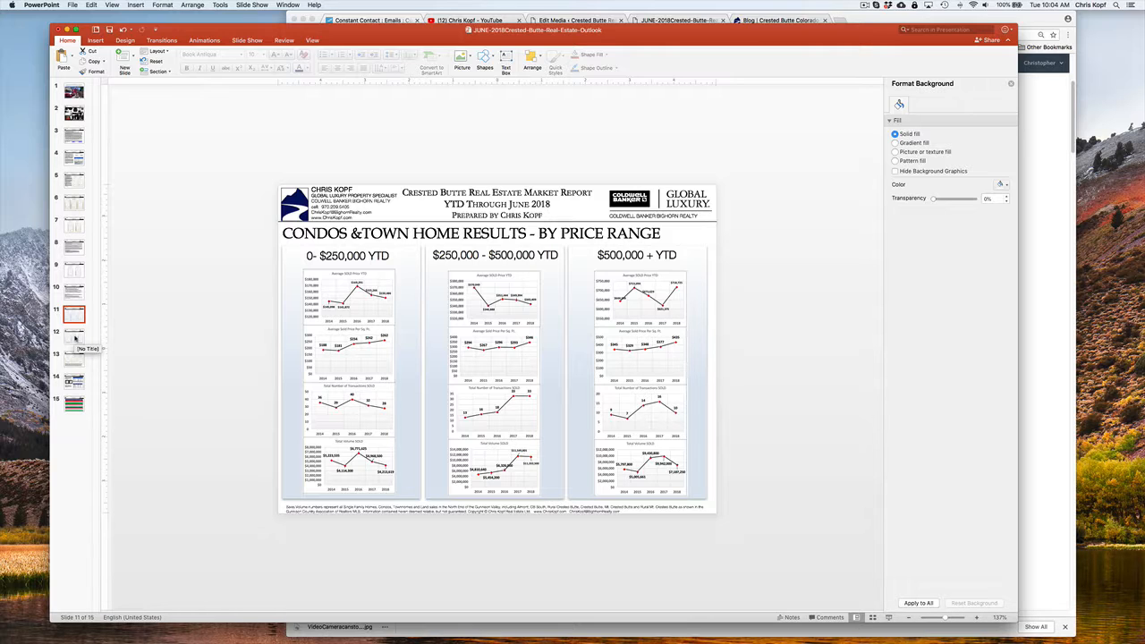
{"action": "left_click", "coordinate": [74, 336]}
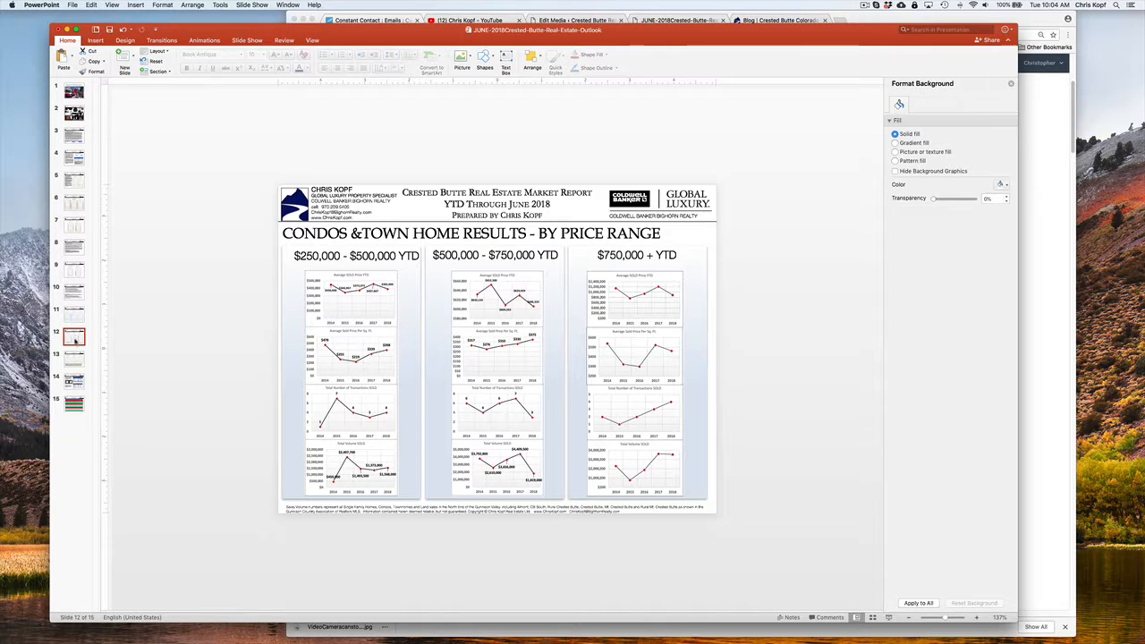
{"action": "left_click", "coordinate": [77, 363]}
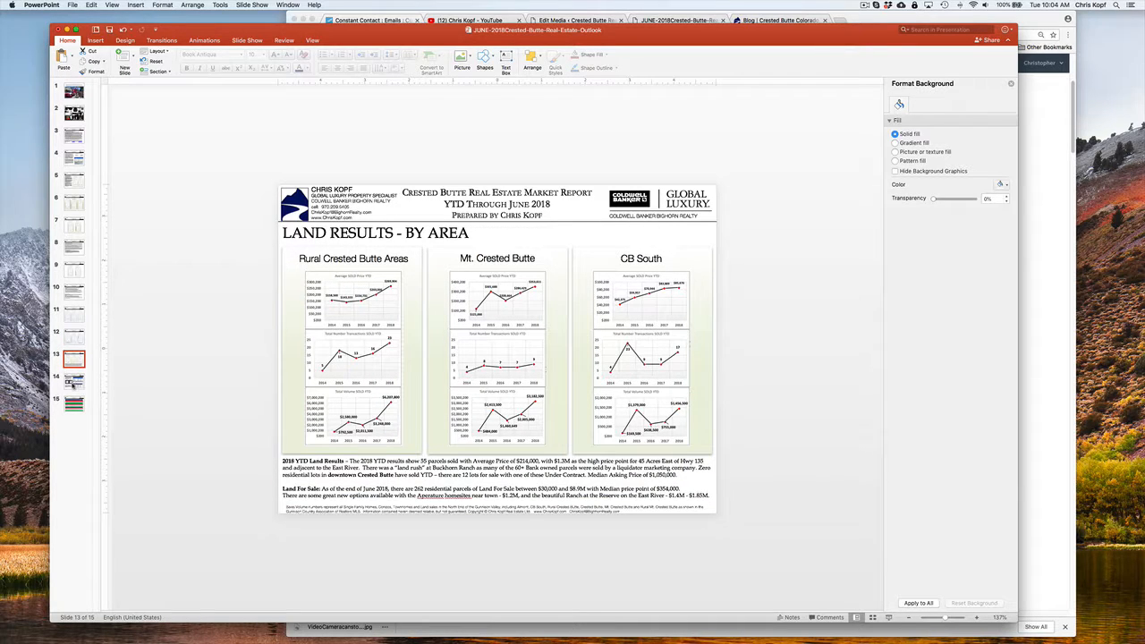
{"action": "left_click", "coordinate": [72, 383]}
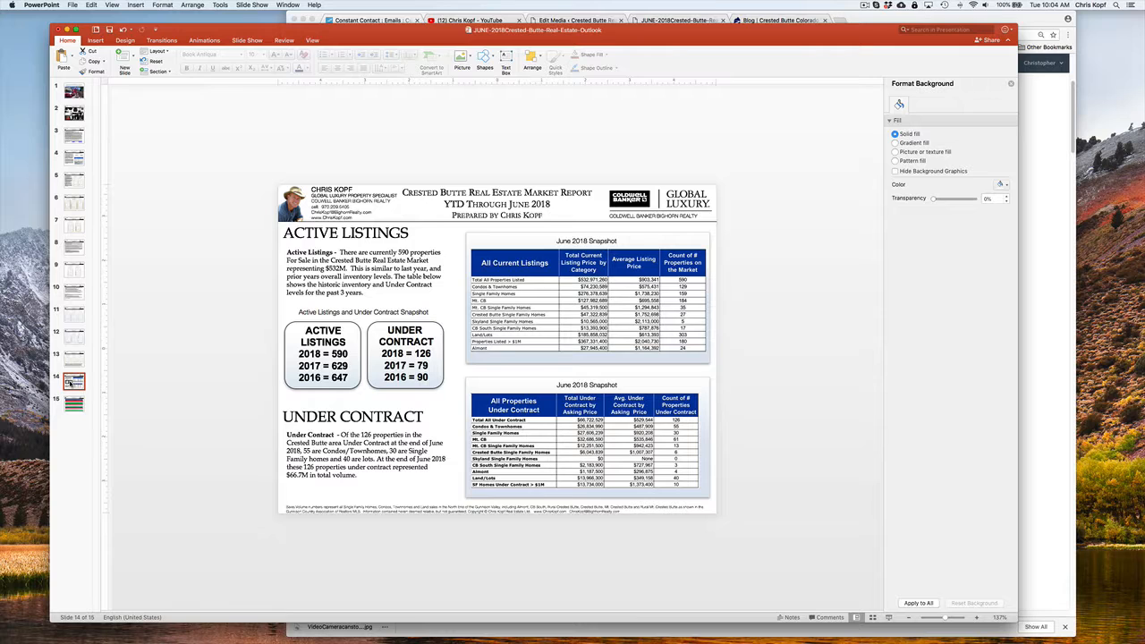
{"action": "left_click", "coordinate": [73, 407]}
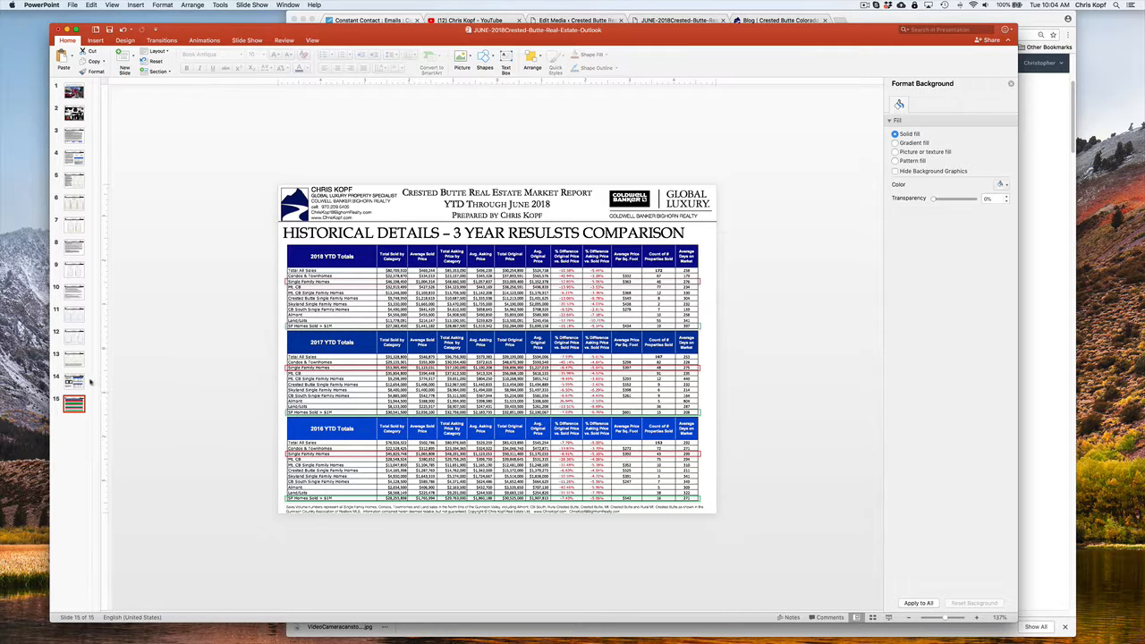
Switch back to the newsletter draft in Chrome and review its market report summary and full report links
{"action": "key", "text": "super+shift+Return"}
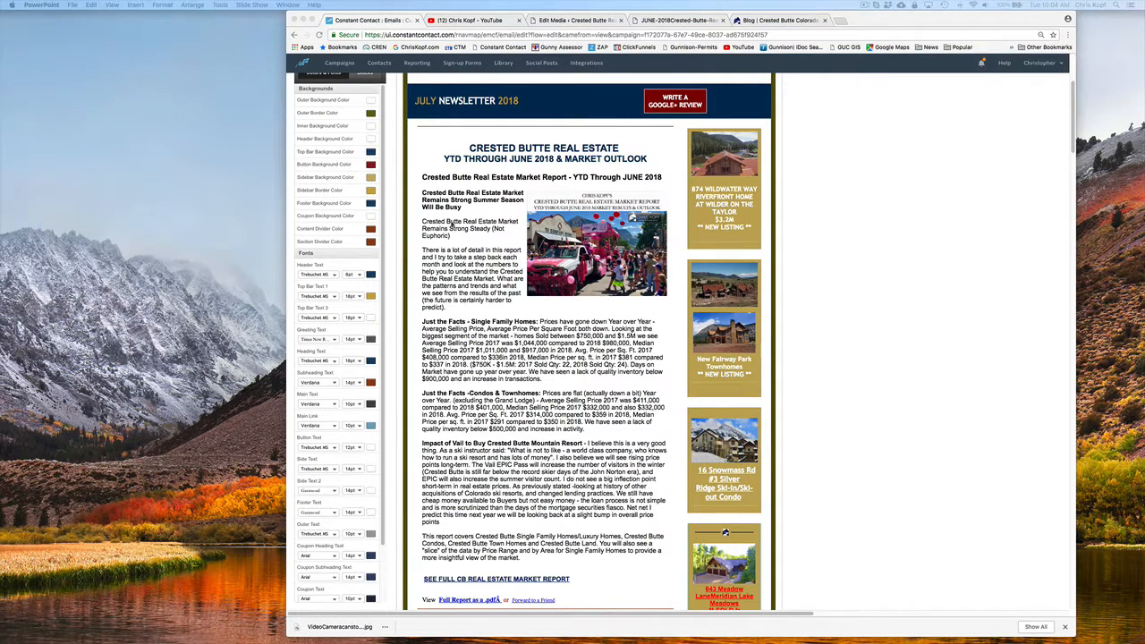
{"action": "scroll", "coordinate": [453, 229], "scroll_direction": "up", "scroll_amount": 3}
{"action": "scroll", "coordinate": [447, 268], "scroll_direction": "down", "scroll_amount": 7}
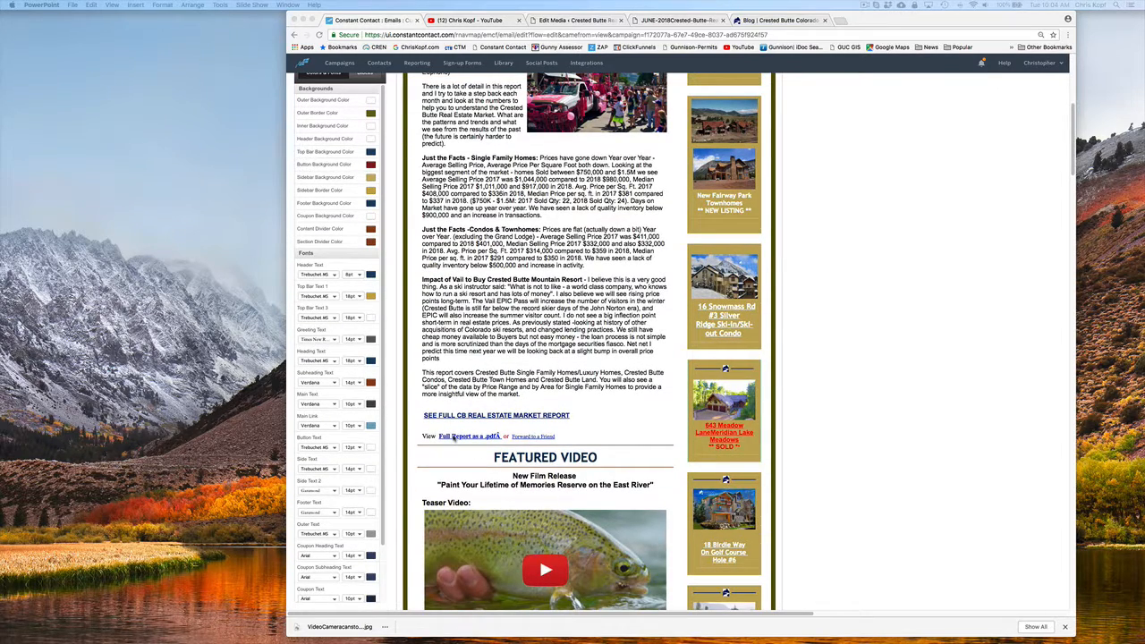
{"action": "scroll", "coordinate": [698, 140], "scroll_direction": "up", "scroll_amount": 5}
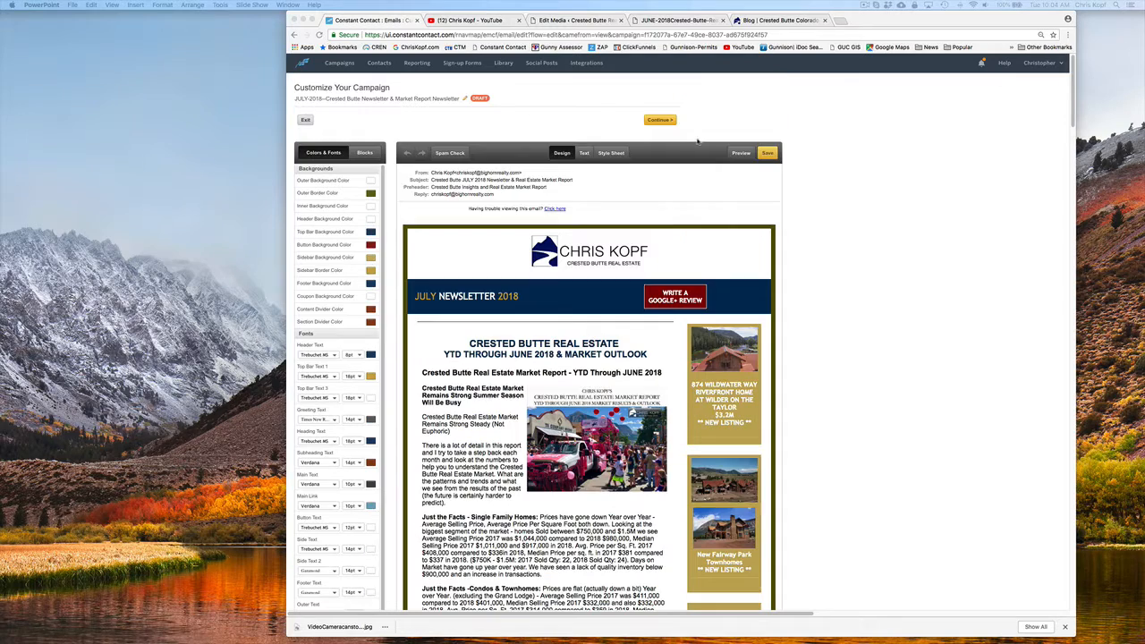
Preview the newsletter email, reduce the browser zoom to 75%, and examine the layout down to the Featured Video section
{"action": "left_click", "coordinate": [740, 154]}
{"action": "left_click", "coordinate": [740, 154]}
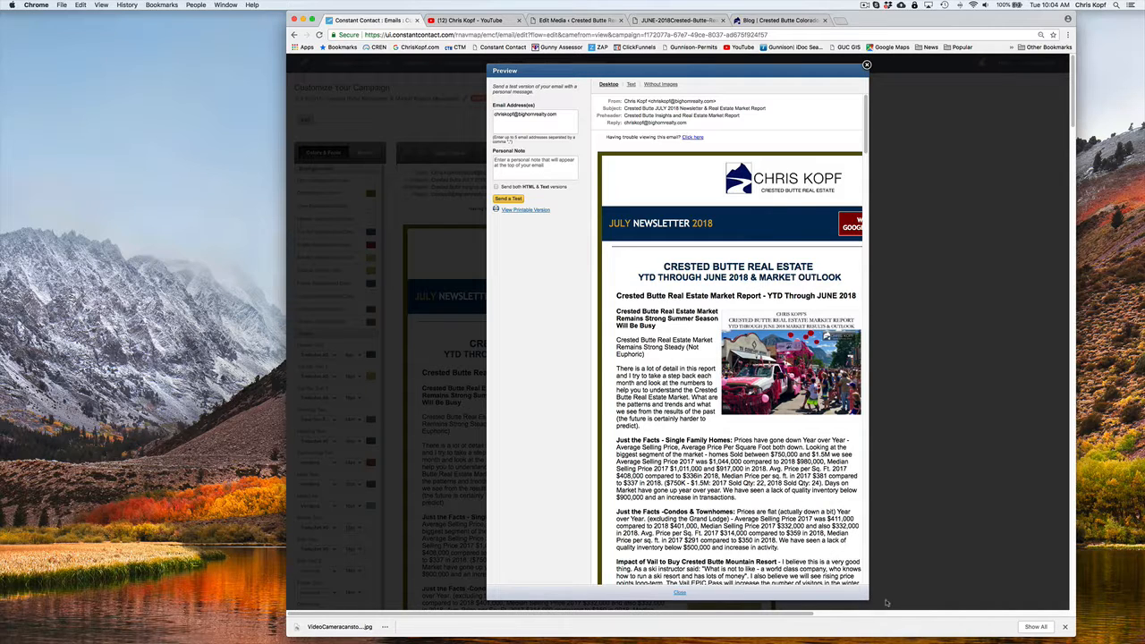
{"action": "scroll", "coordinate": [722, 559], "scroll_direction": "right", "scroll_amount": 3}
{"action": "scroll", "coordinate": [707, 550], "scroll_direction": "left", "scroll_amount": 3}
{"action": "scroll", "coordinate": [707, 550], "scroll_direction": "right", "scroll_amount": 3}
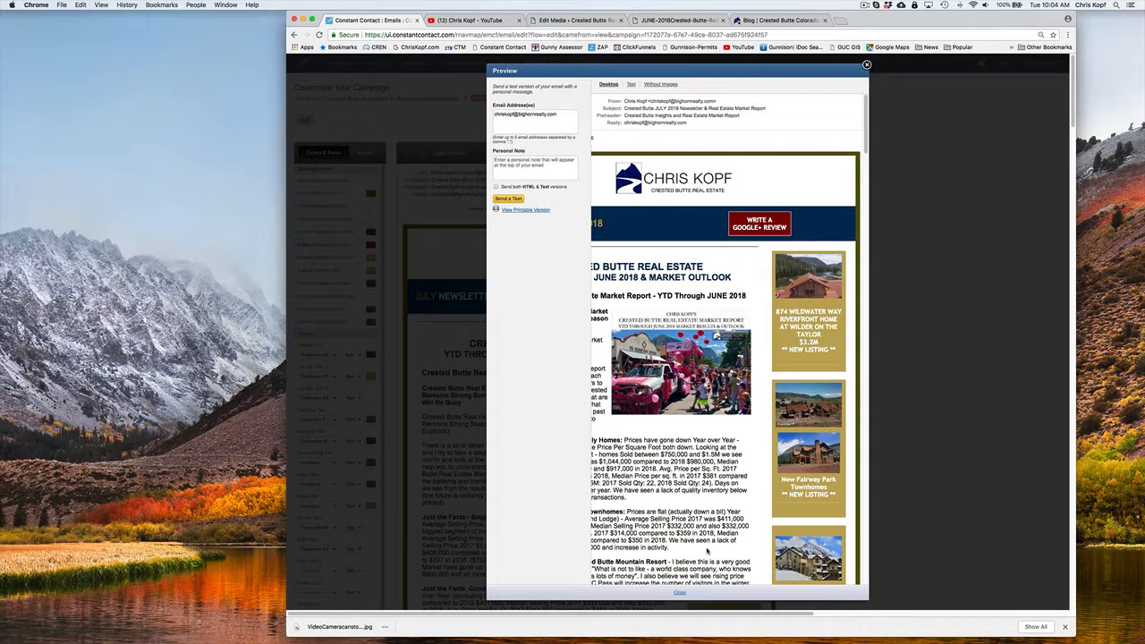
{"action": "key", "text": "super+minus"}
{"action": "key", "text": "super+minus"}
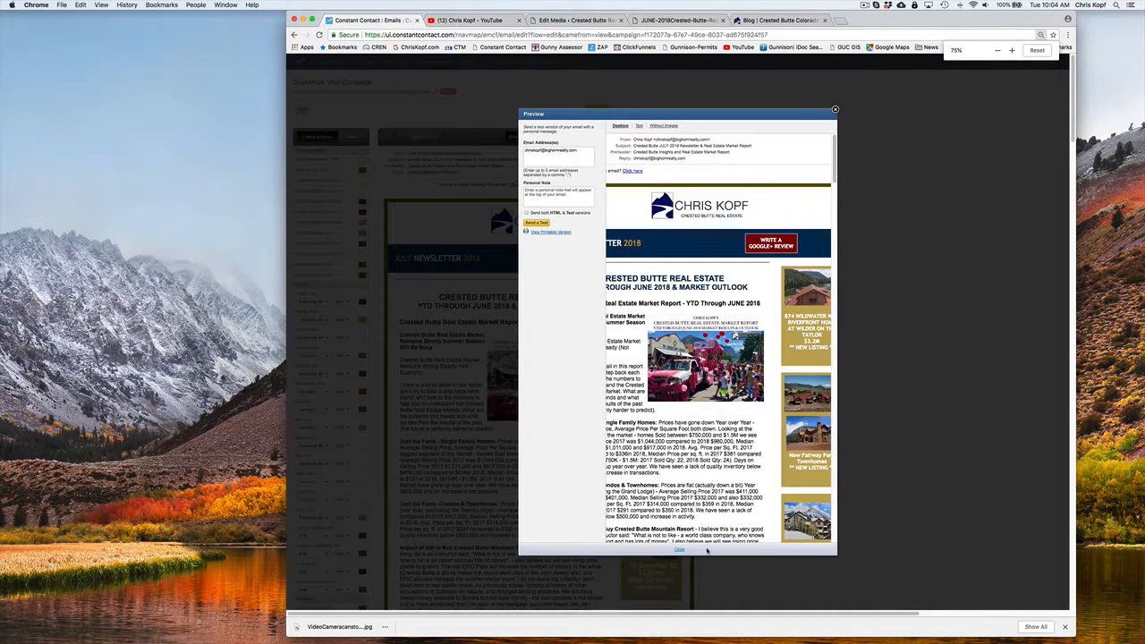
{"action": "scroll", "coordinate": [712, 492], "scroll_direction": "down", "scroll_amount": 10}
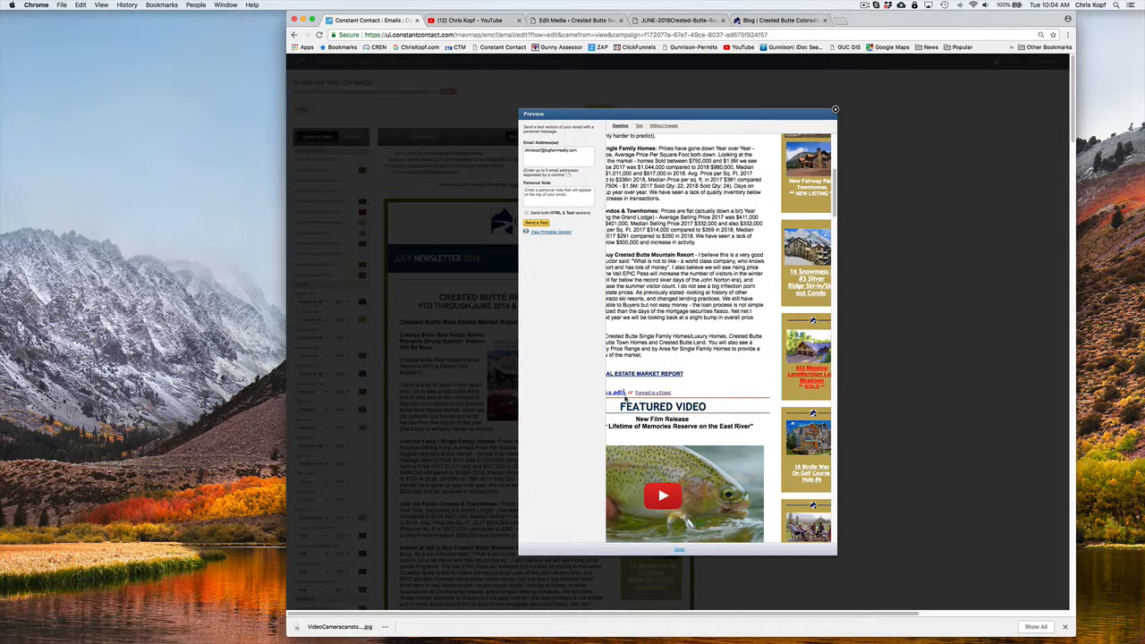
Open the "Full Report as a .pdf" link from the email preview and select the report's web address
{"action": "scroll", "coordinate": [629, 402], "scroll_direction": "left", "scroll_amount": 3}
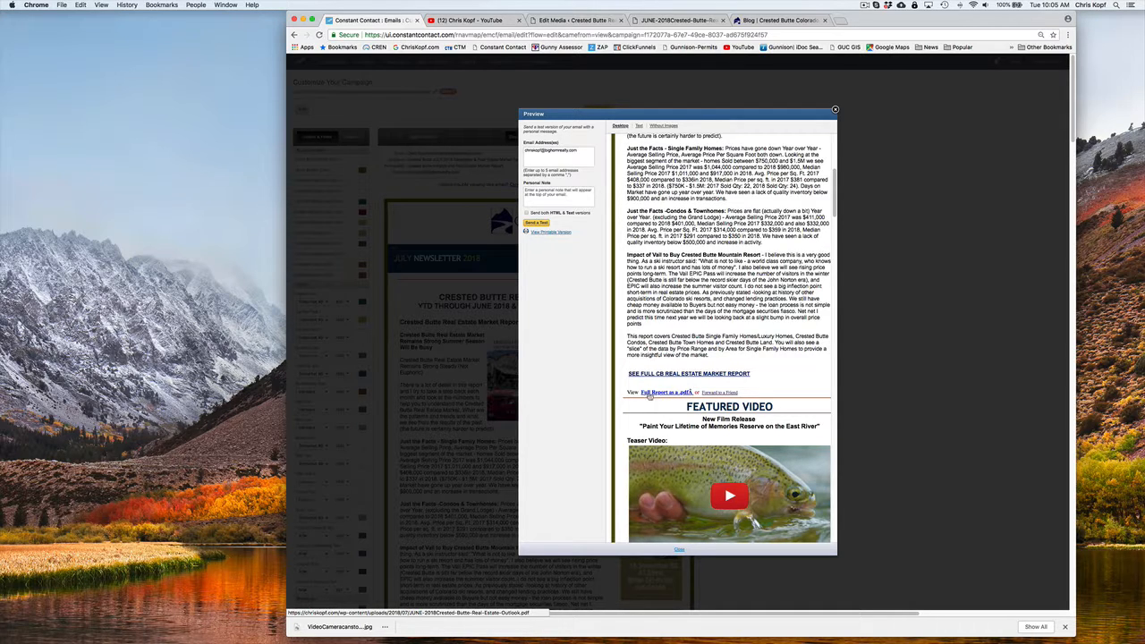
{"action": "left_click", "coordinate": [662, 394]}
{"action": "left_click_drag", "start_coordinate": [662, 35], "coordinate": [365, 35]}
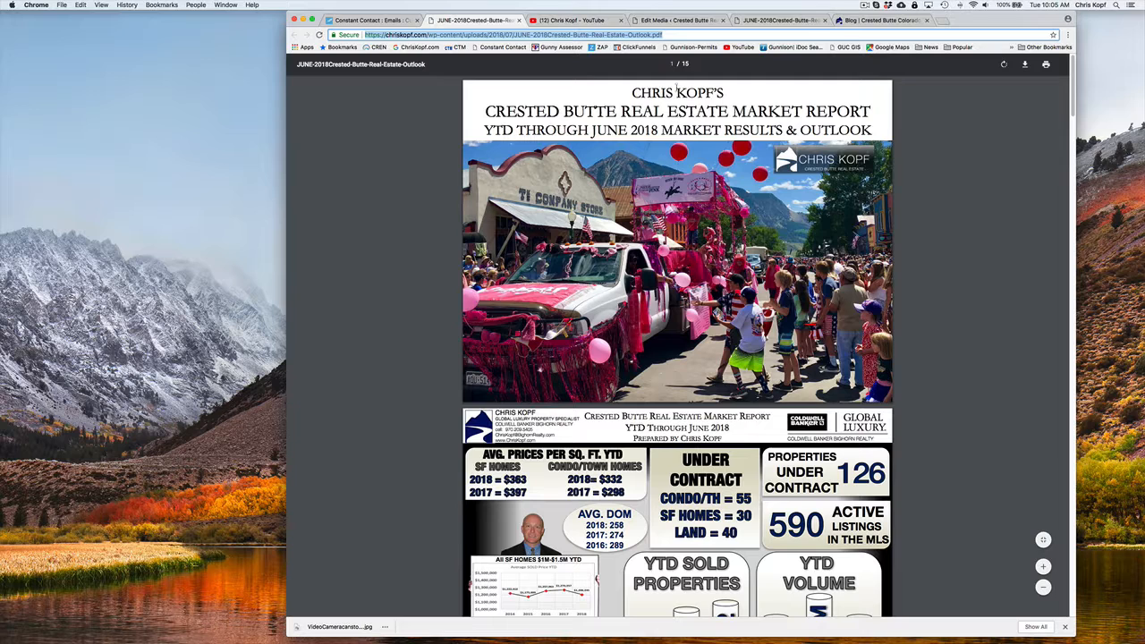
Bring up the PDF's download options, cancel without saving, and skim the report's opening pages
{"action": "left_click", "coordinate": [1024, 65]}
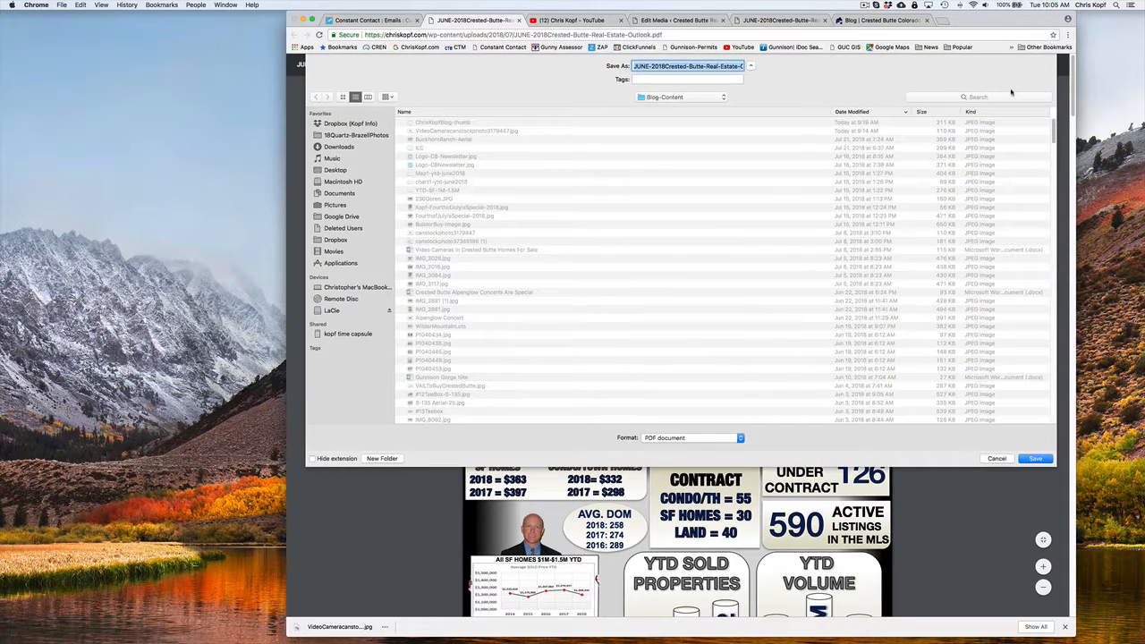
{"action": "left_click", "coordinate": [1000, 460]}
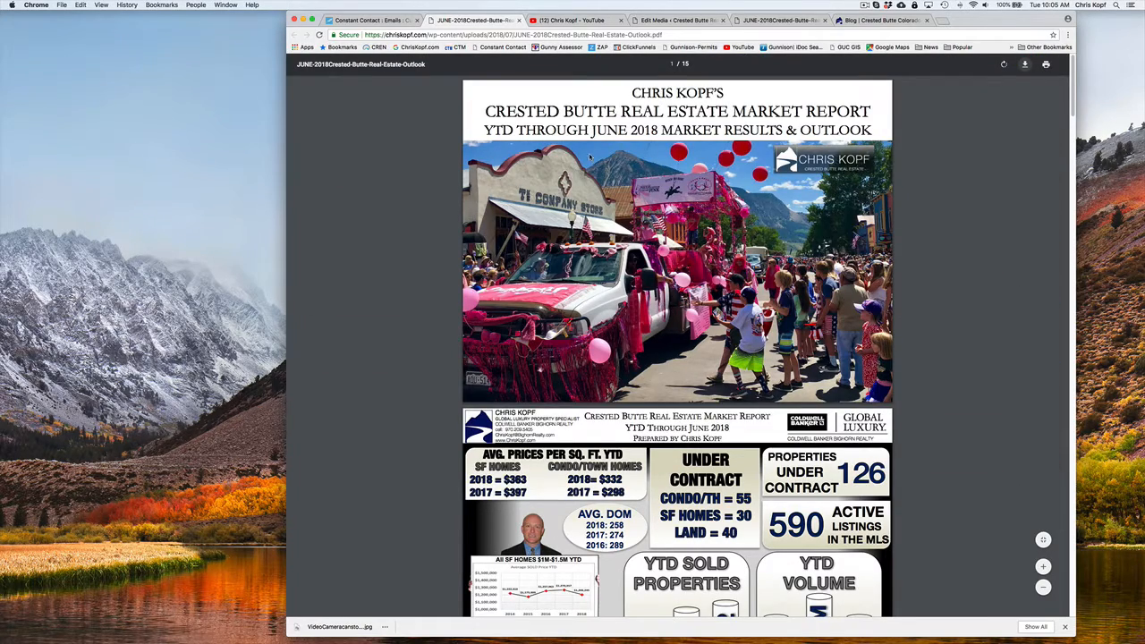
{"action": "scroll", "coordinate": [589, 156], "scroll_direction": "down", "scroll_amount": 15}
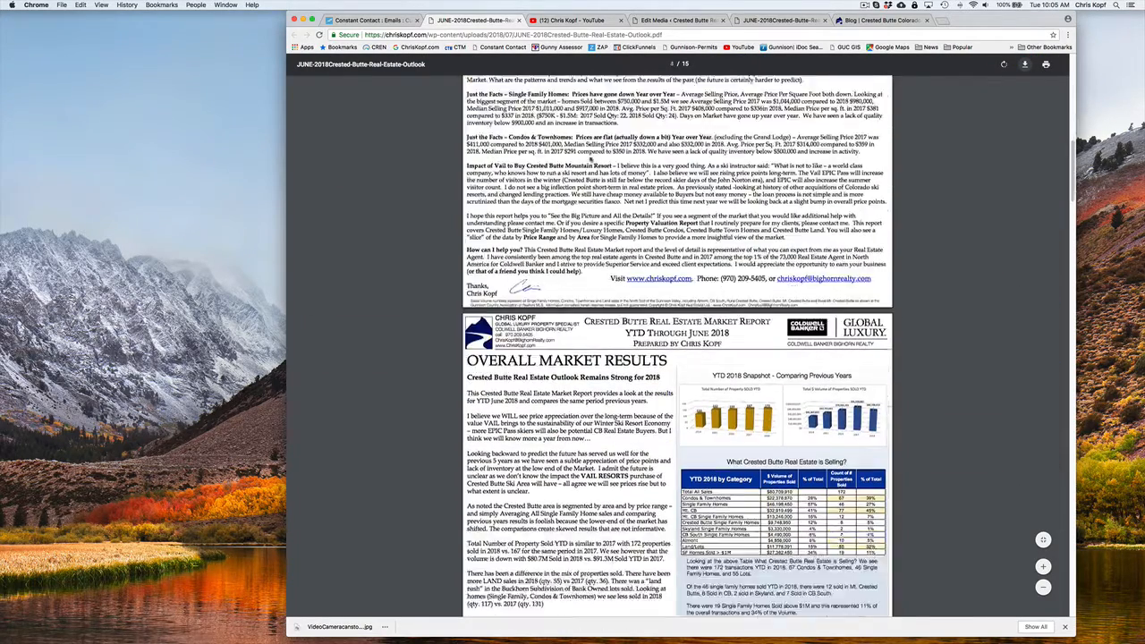
{"action": "scroll", "coordinate": [590, 156], "scroll_direction": "up", "scroll_amount": 15}
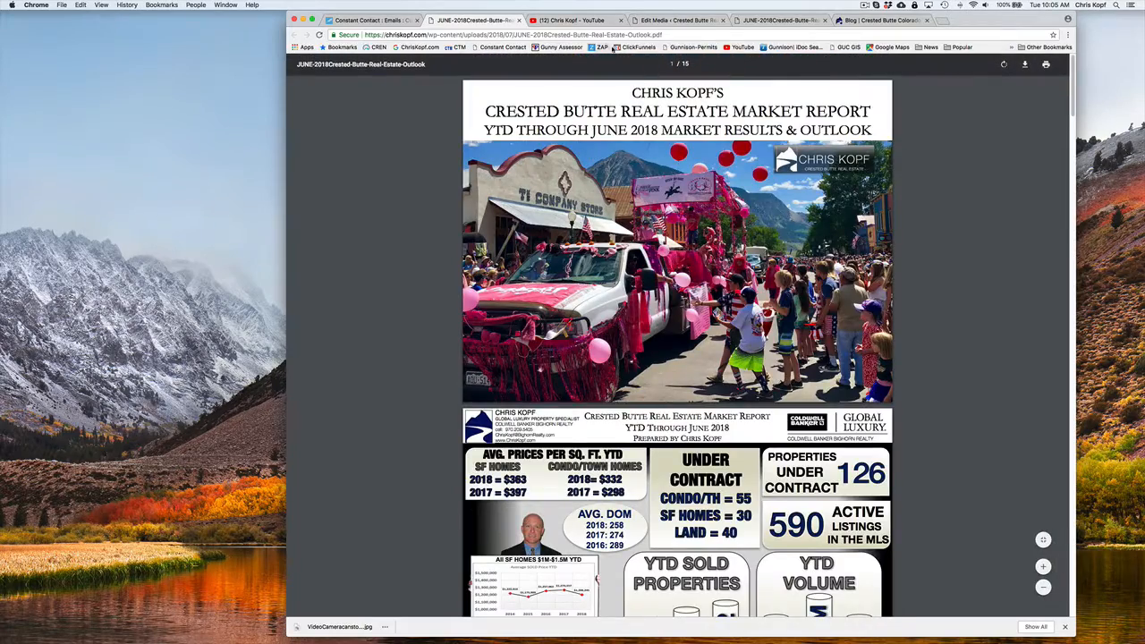
Switch to the WordPress site, go to the media upload page and view the file chooser, cancelling without uploading
{"action": "left_click", "coordinate": [649, 19]}
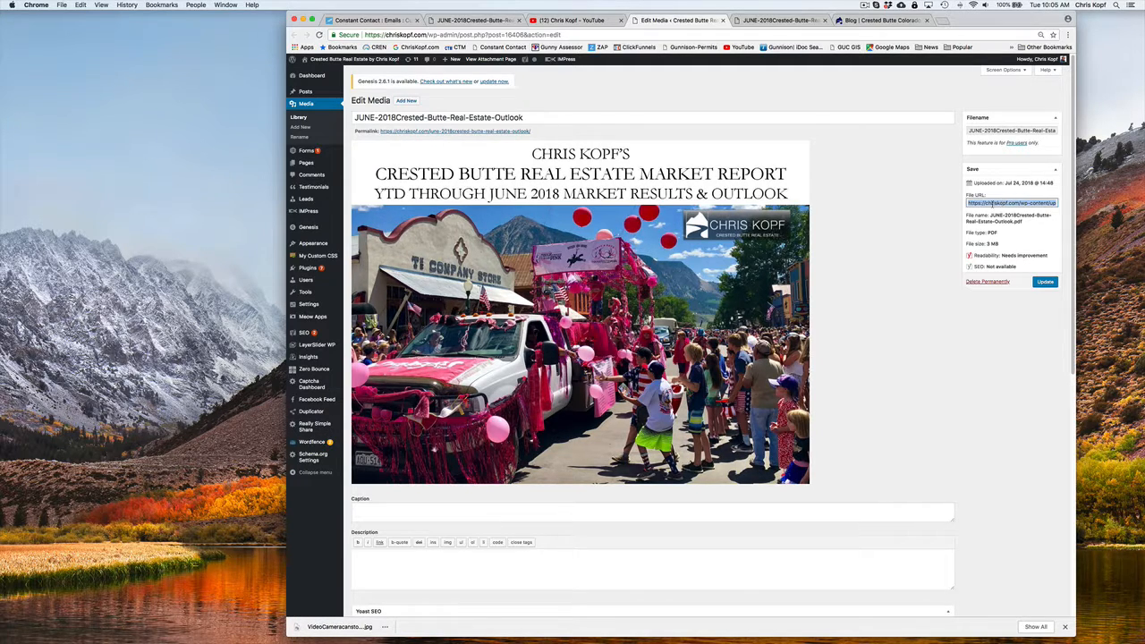
{"action": "left_click", "coordinate": [297, 104]}
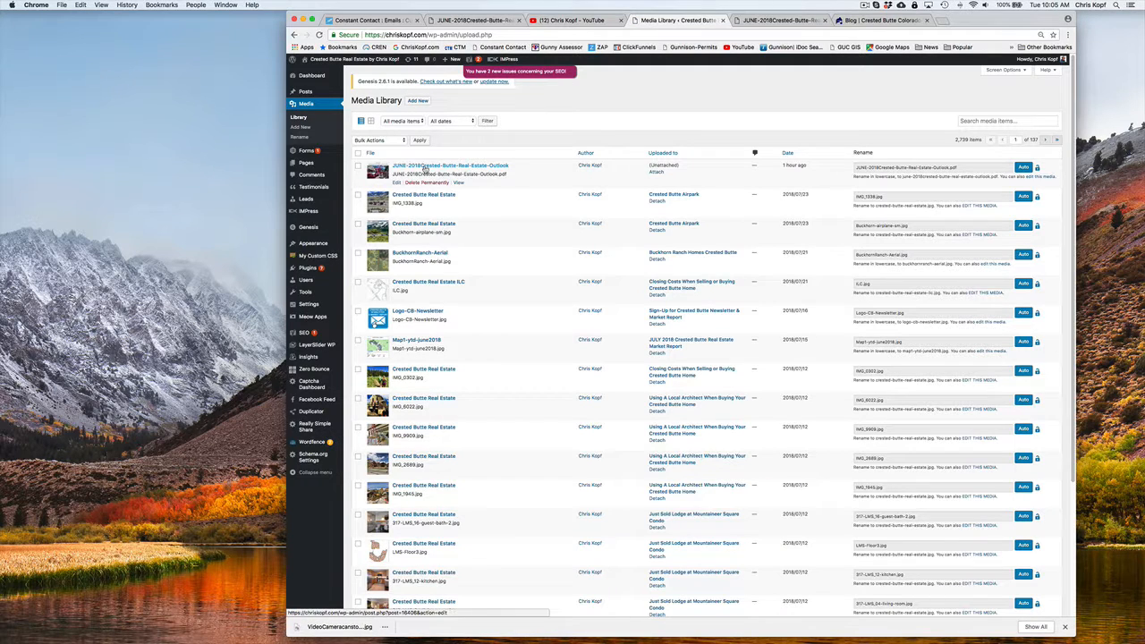
{"action": "left_click", "coordinate": [418, 100]}
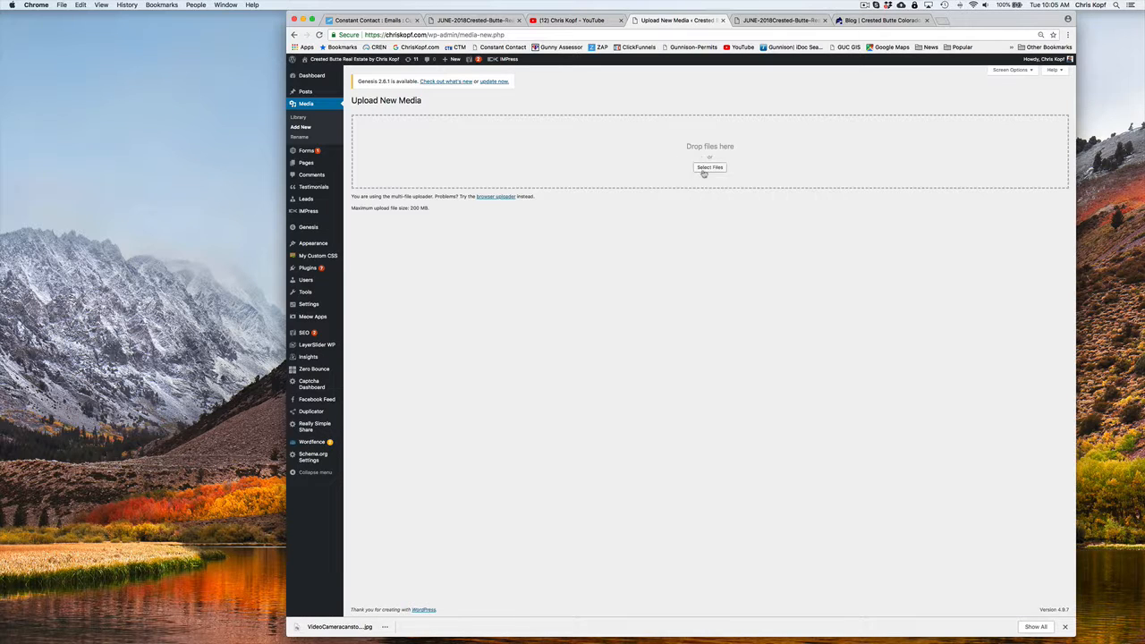
{"action": "left_click", "coordinate": [715, 169]}
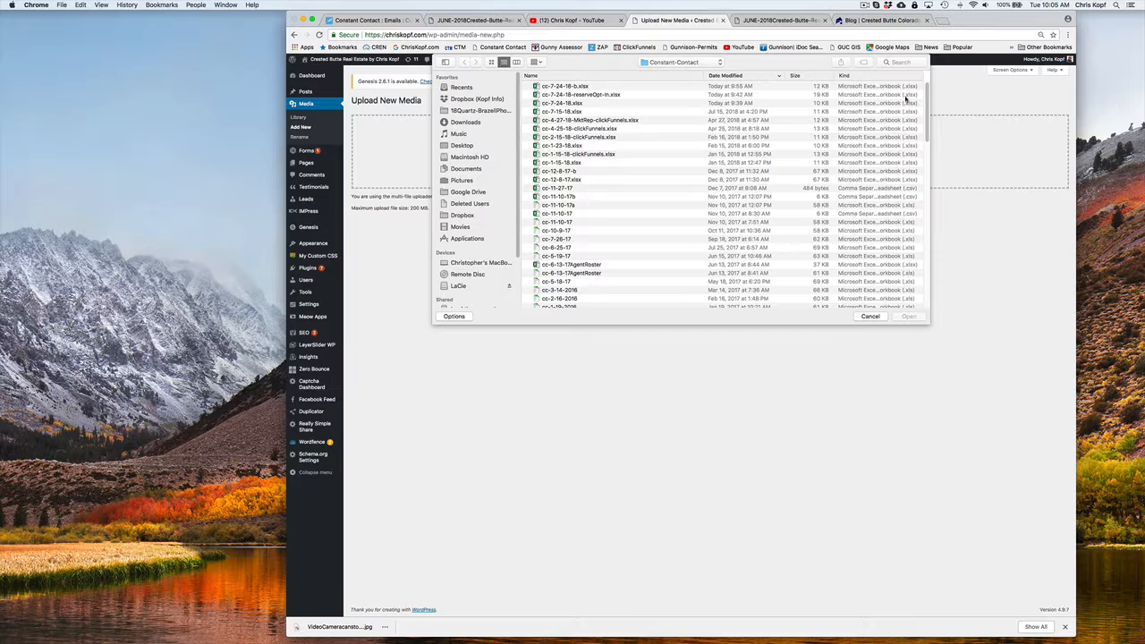
{"action": "left_click", "coordinate": [876, 316]}
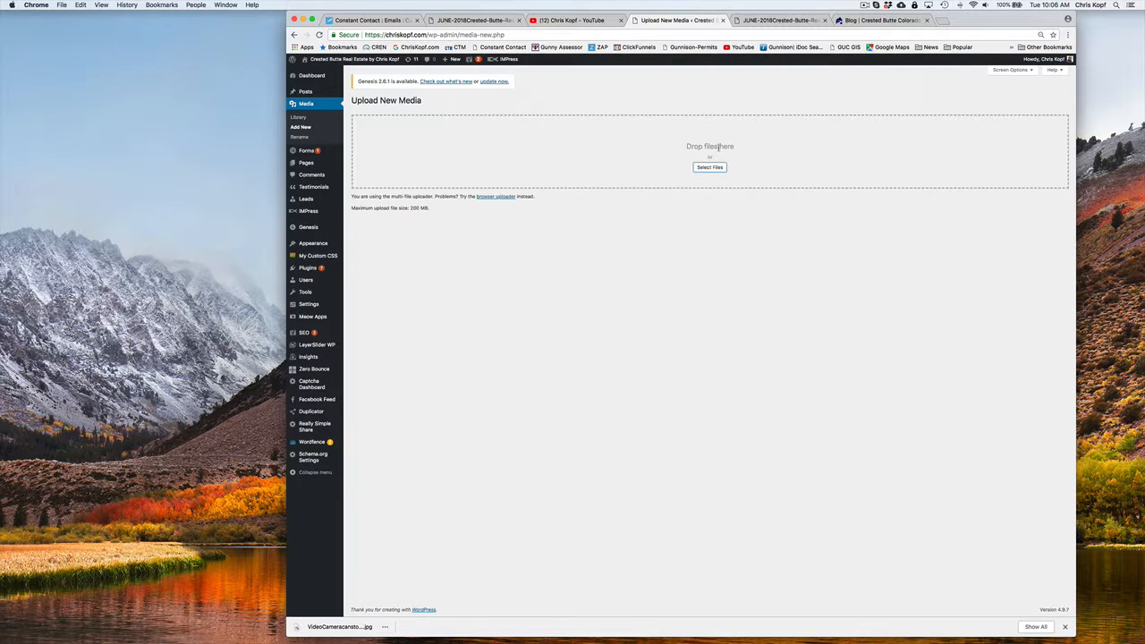
Open the JUNE-2018Crested-Butte-Real-Estate-Outlook entry in the media library and select its file URL
{"action": "left_click", "coordinate": [306, 104]}
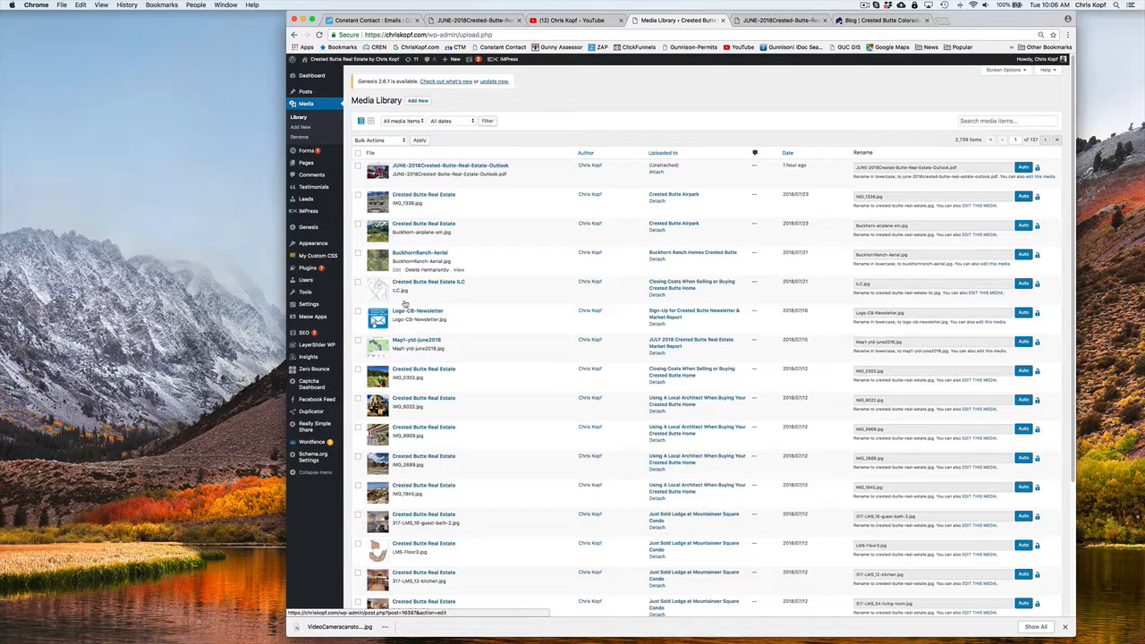
{"action": "left_click", "coordinate": [434, 166]}
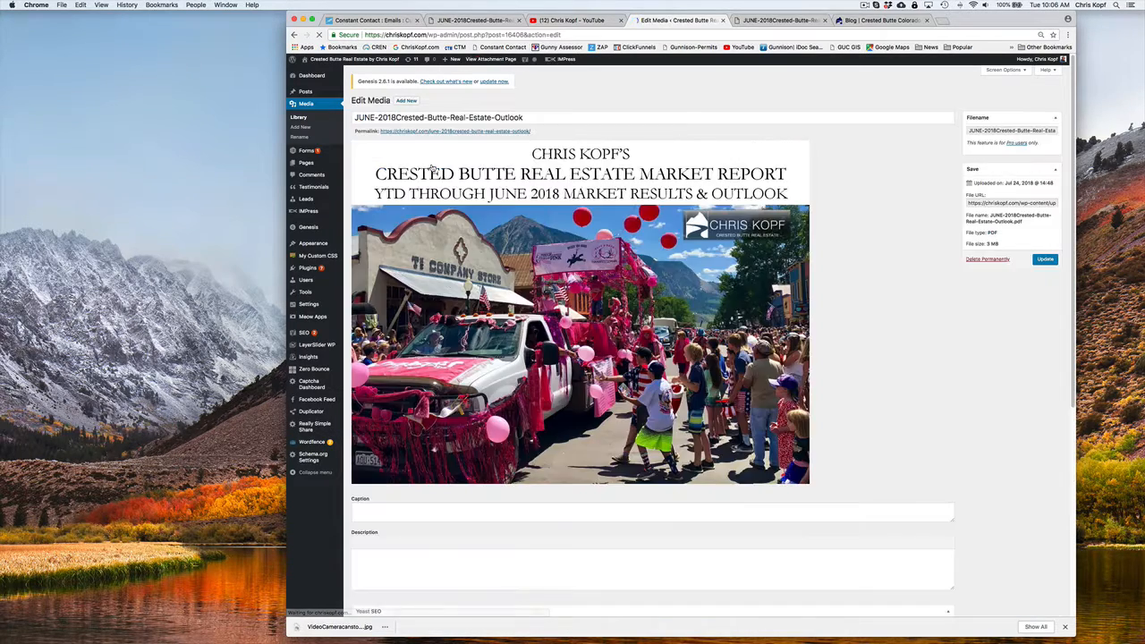
{"action": "left_click", "coordinate": [997, 203]}
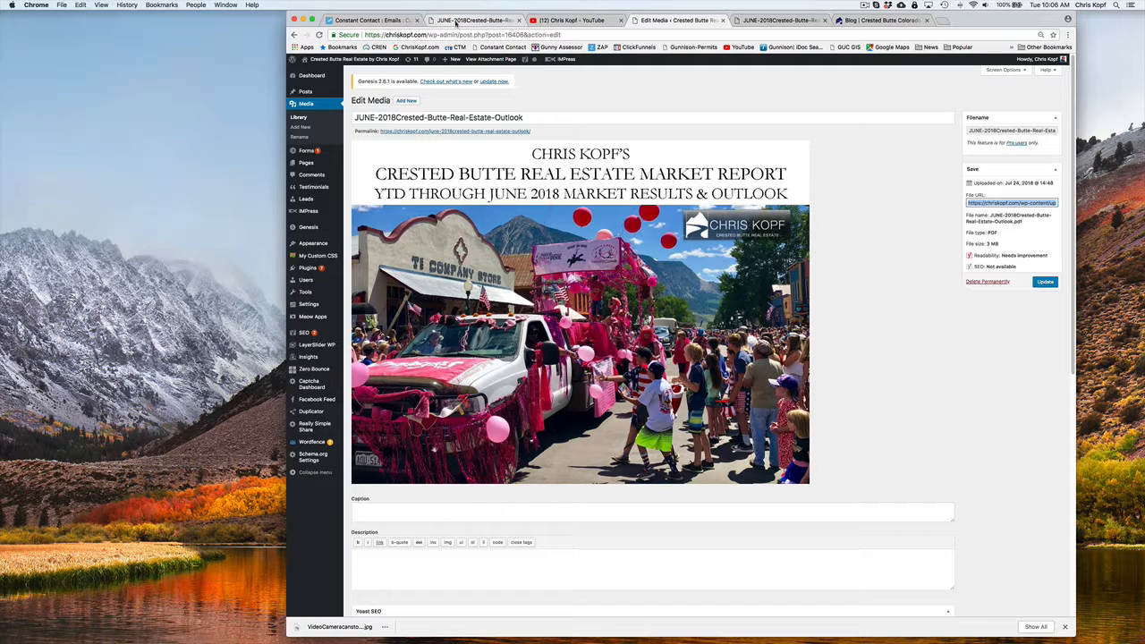
Return to the newsletter campaign, close the email preview, and open the Crested Butte Real Estate Market Report block for editing
{"action": "left_click", "coordinate": [397, 21]}
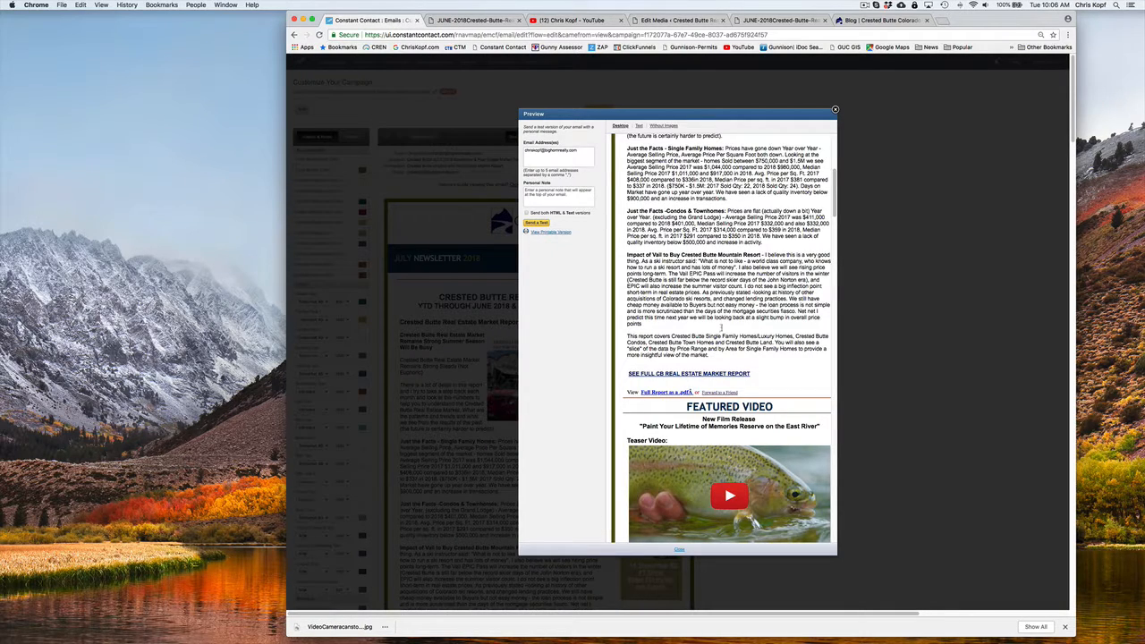
{"action": "left_click", "coordinate": [834, 110]}
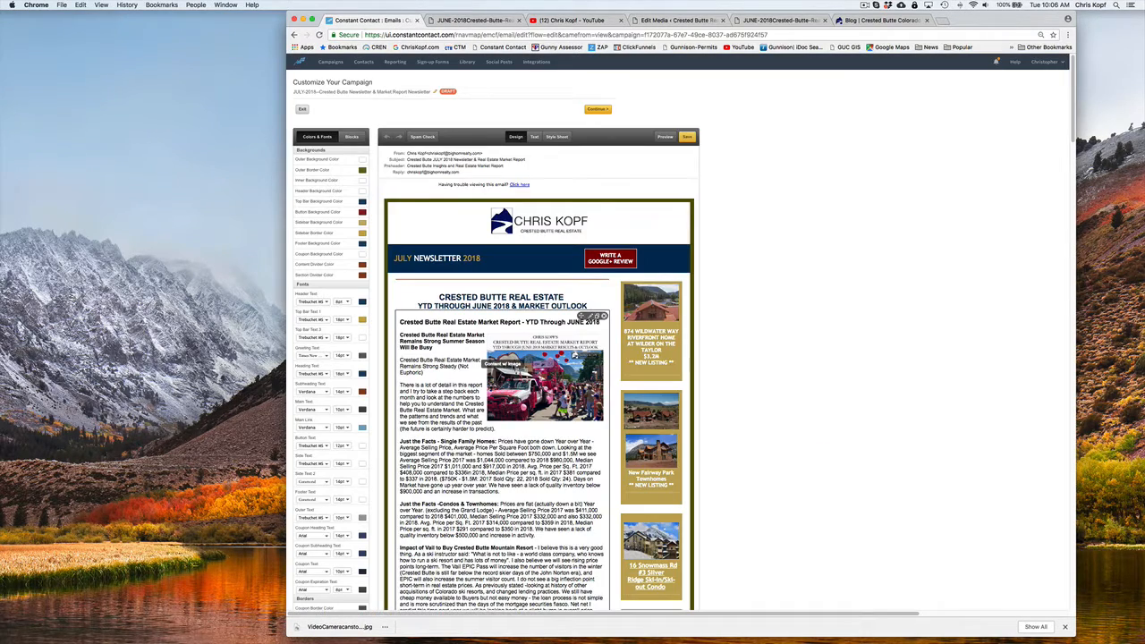
{"action": "left_click", "coordinate": [593, 331]}
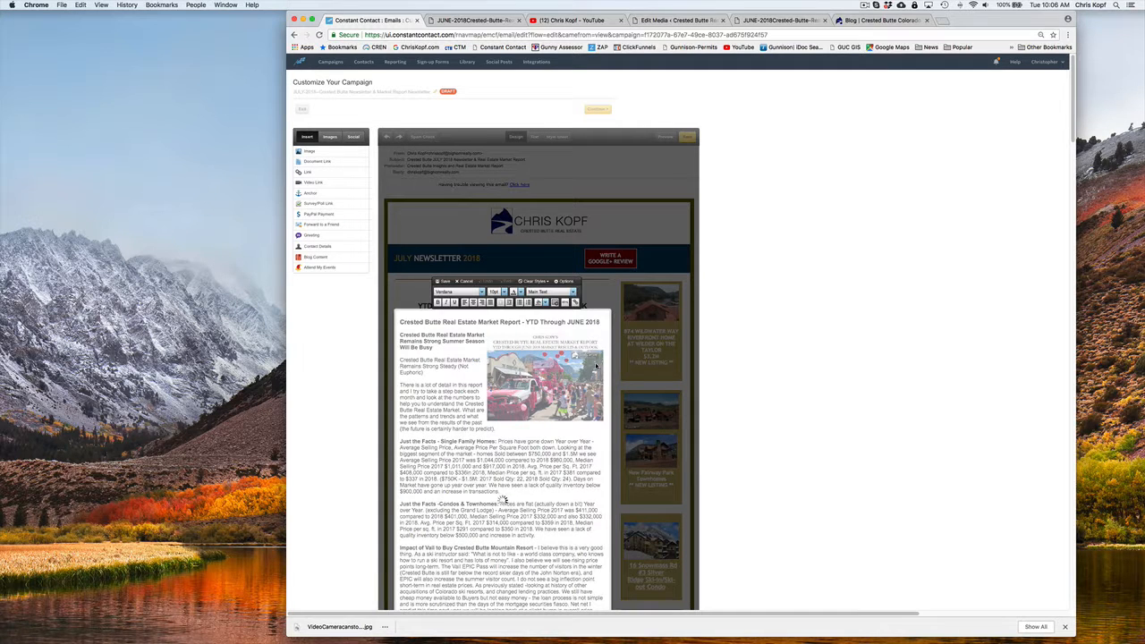
Inspect the clickable link in the report cover image's settings, and cancel without changing the image
{"action": "left_click", "coordinate": [596, 340]}
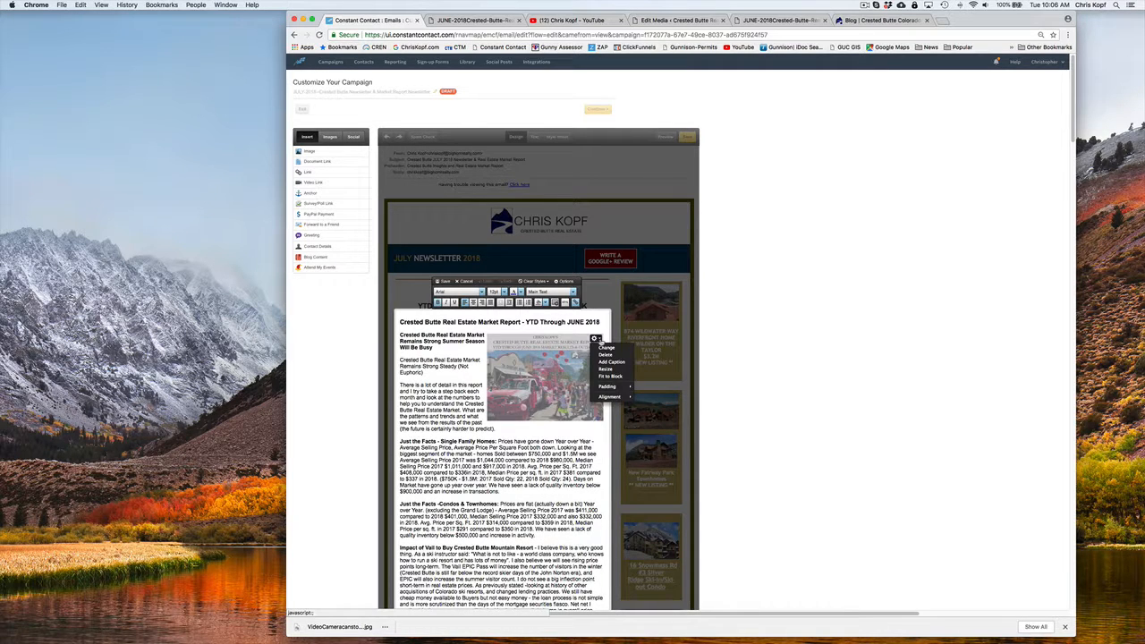
{"action": "left_click", "coordinate": [605, 349]}
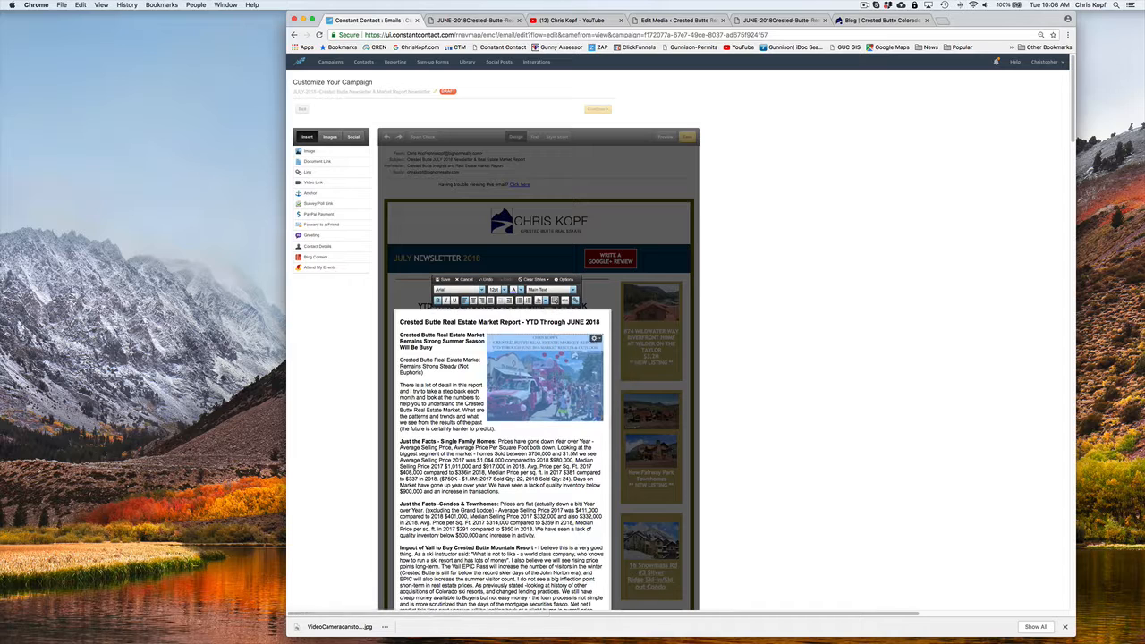
{"action": "key", "text": "super+equal"}
{"action": "key", "text": "super+equal"}
{"action": "key", "text": "super+equal"}
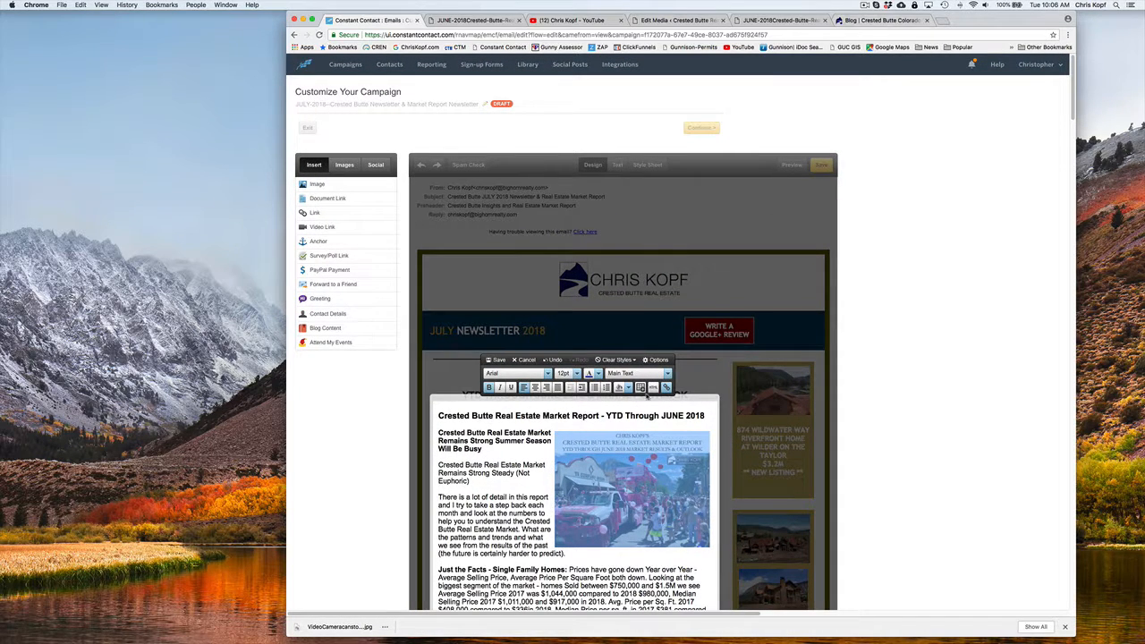
{"action": "scroll", "coordinate": [701, 438], "scroll_direction": "down", "scroll_amount": 1}
{"action": "left_click", "coordinate": [698, 403]}
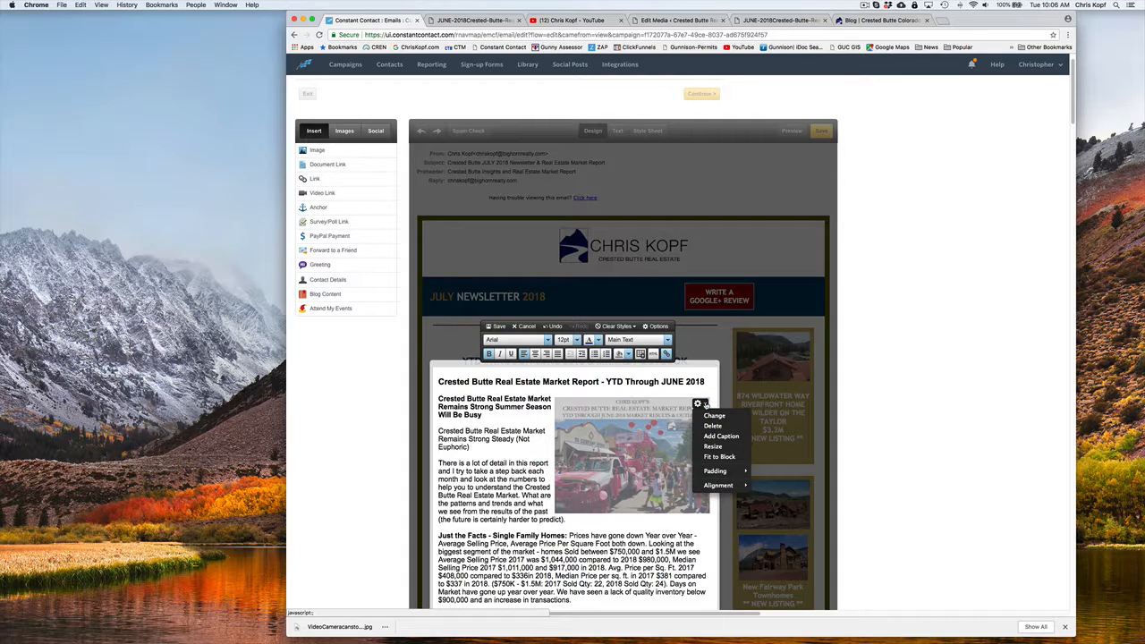
{"action": "left_click", "coordinate": [706, 412]}
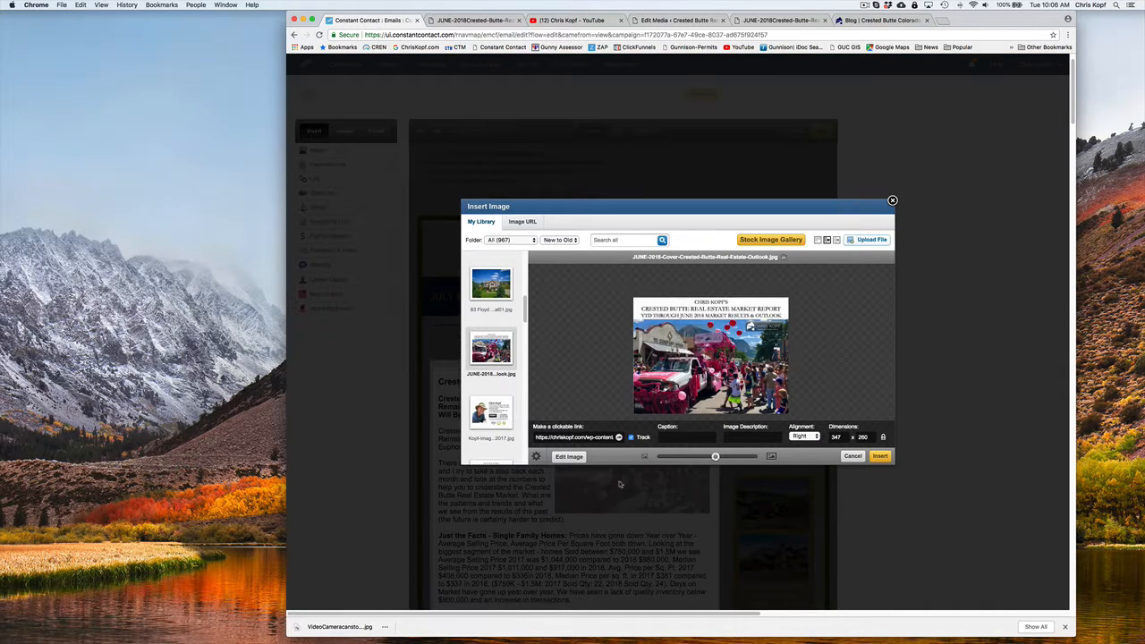
{"action": "left_click", "coordinate": [573, 437]}
{"action": "triple_click", "coordinate": [572, 438]}
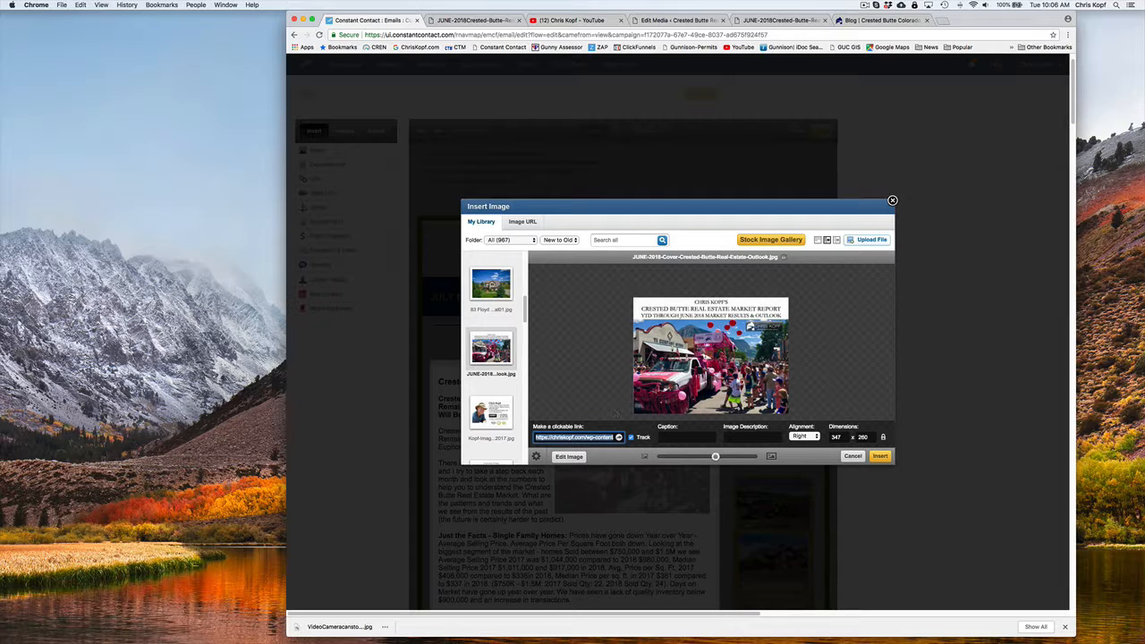
{"action": "left_click", "coordinate": [852, 457]}
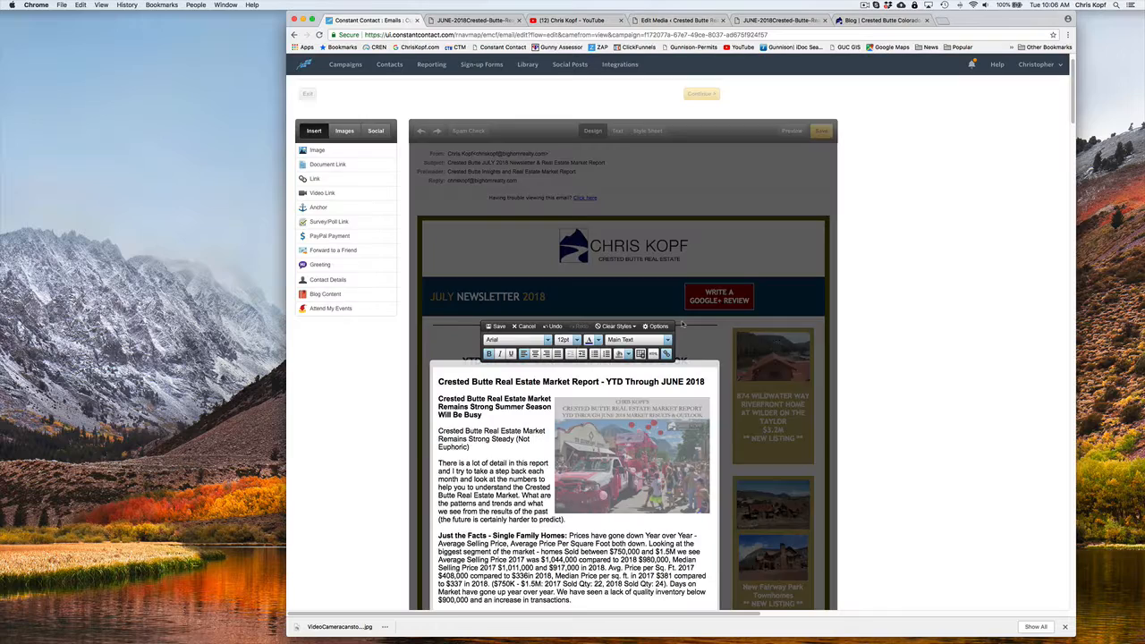
Remove the stray character at the end of the "Full Report as a .pdf" link text
{"action": "scroll", "coordinate": [610, 367], "scroll_direction": "down", "scroll_amount": 5}
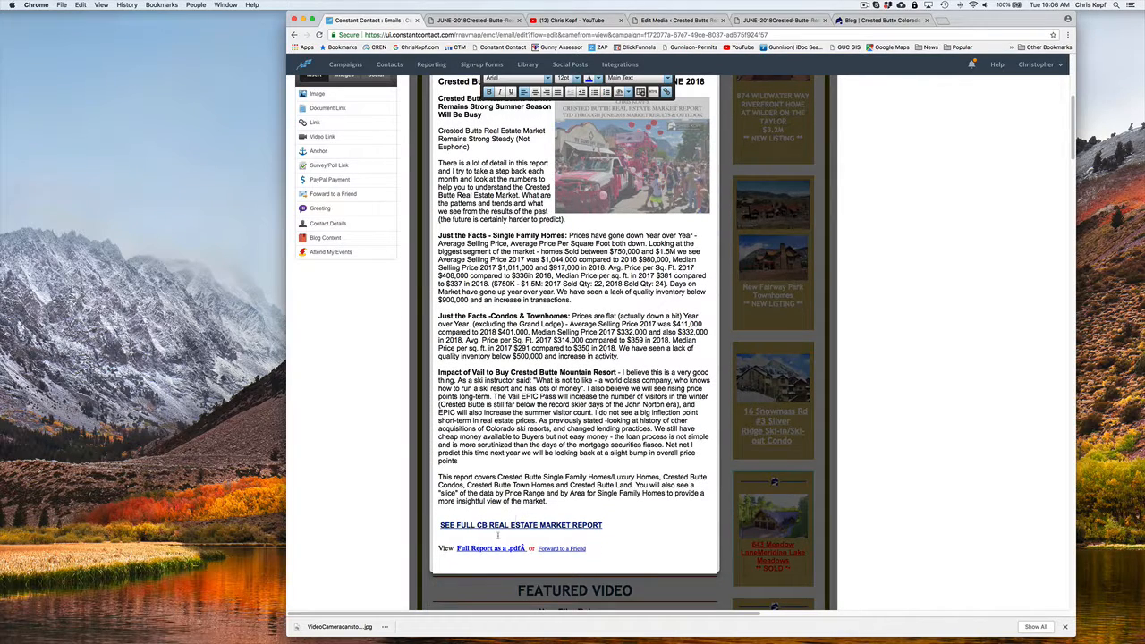
{"action": "left_click_drag", "start_coordinate": [456, 548], "coordinate": [508, 549]}
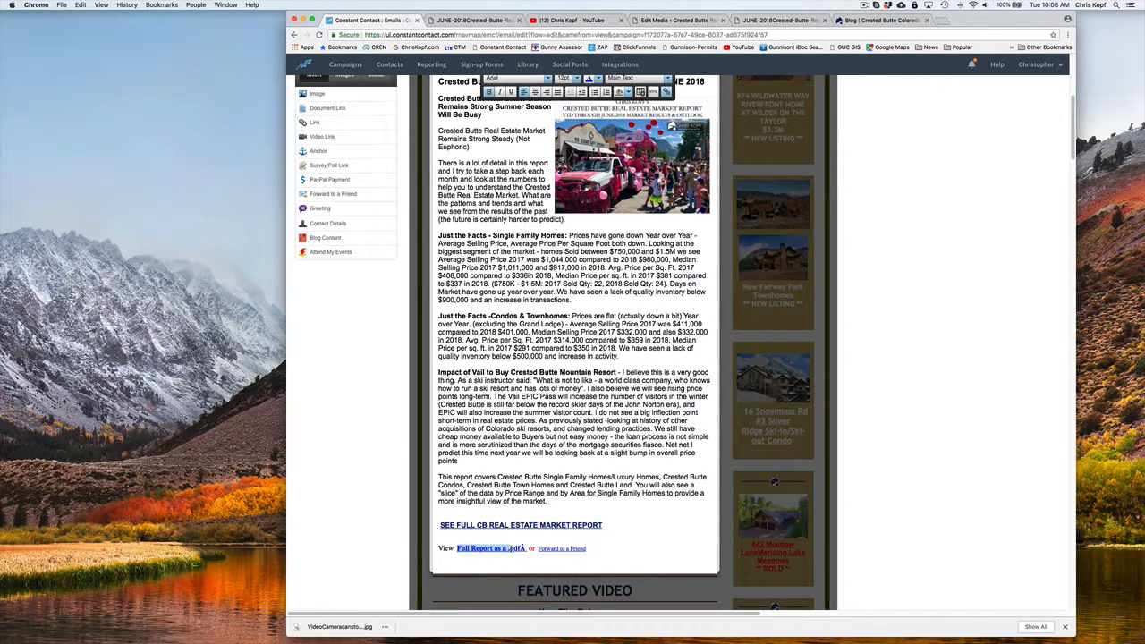
{"action": "left_click", "coordinate": [523, 549]}
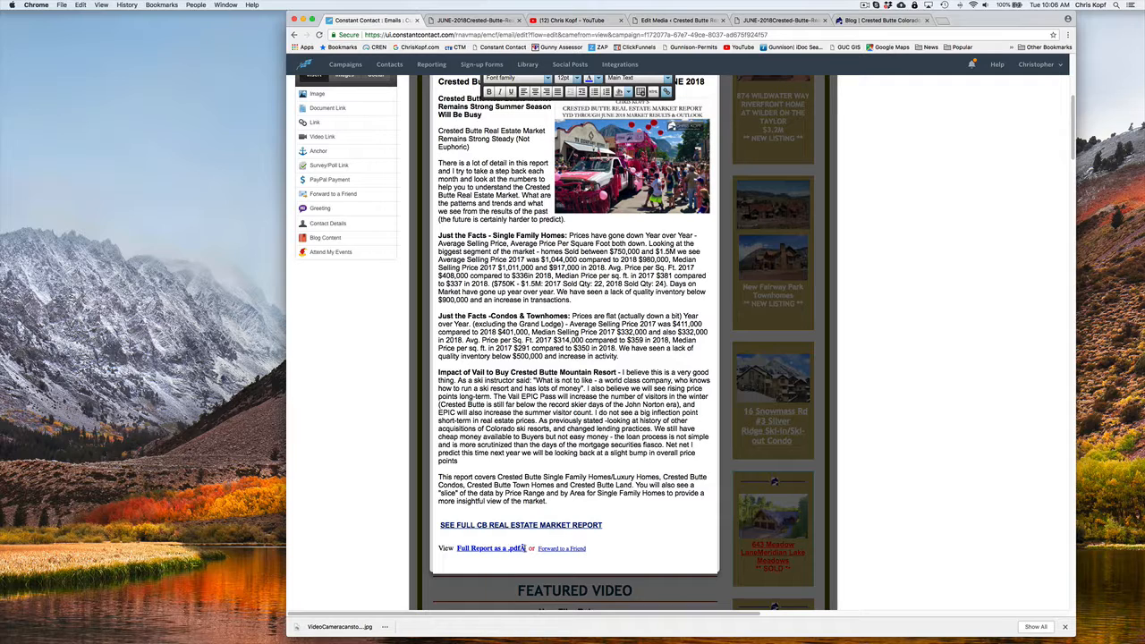
{"action": "key", "text": "BackSpace"}
{"action": "type", "text": "f"}
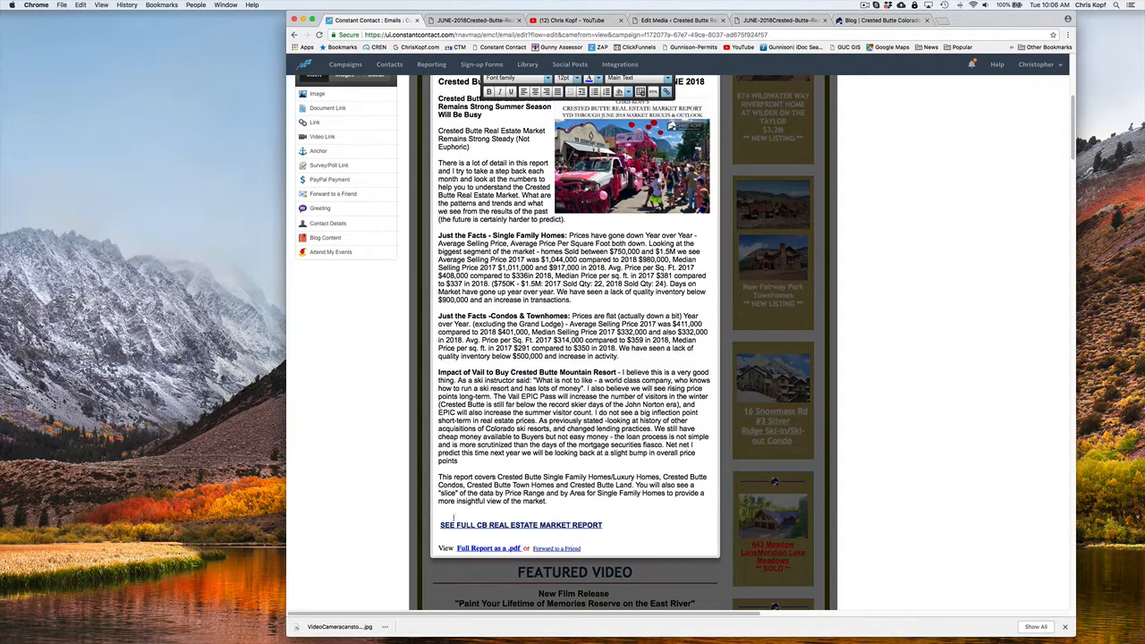
Recolor the "SEE FULL CB REAL ESTATE MARKET REPORT" link bright blue and save the text block
{"action": "left_click_drag", "start_coordinate": [440, 525], "coordinate": [614, 525]}
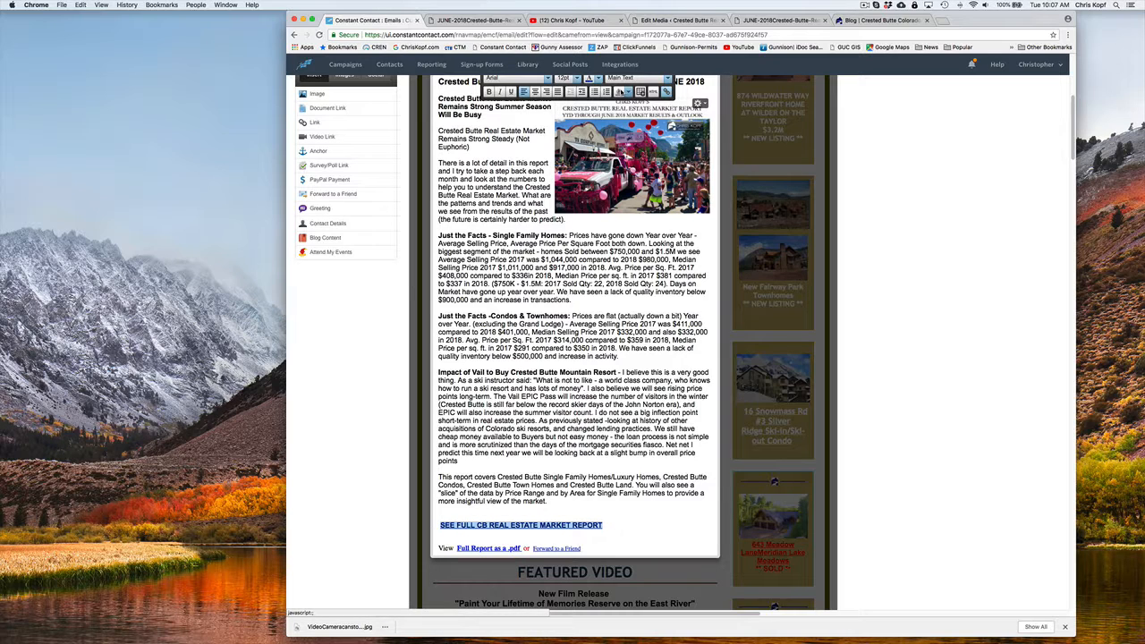
{"action": "left_click", "coordinate": [601, 80]}
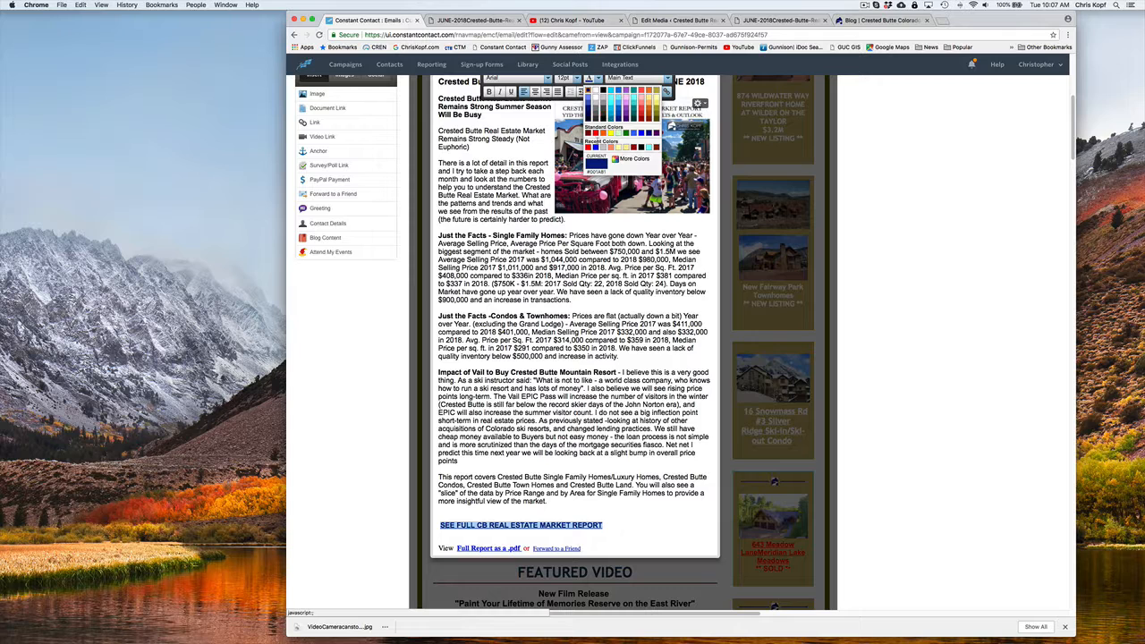
{"action": "left_click", "coordinate": [596, 150]}
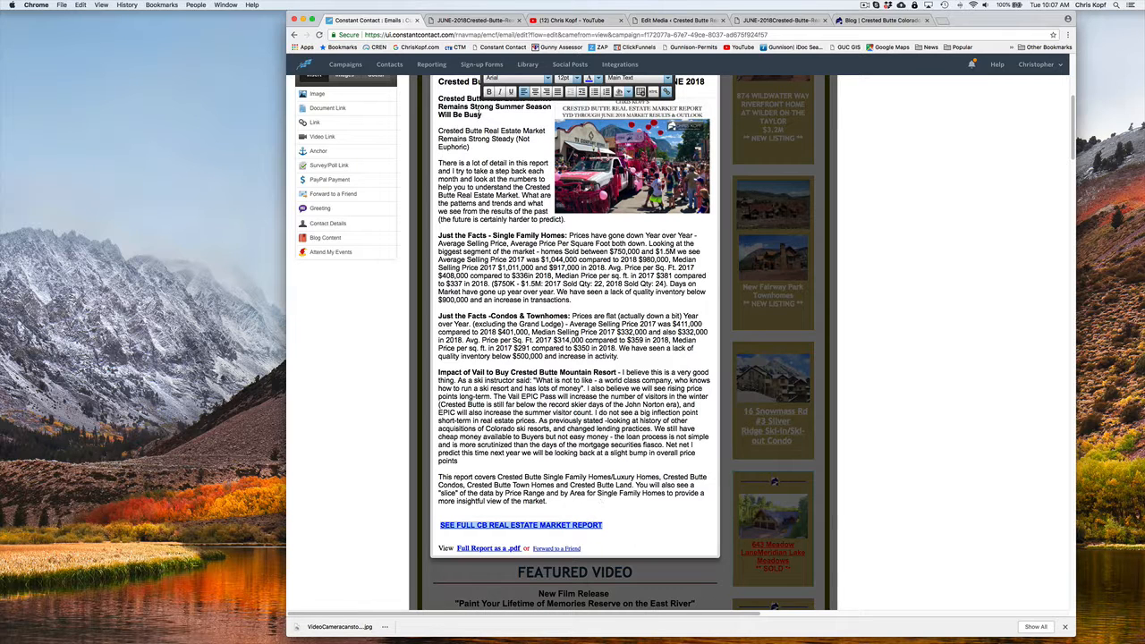
{"action": "scroll", "coordinate": [501, 99], "scroll_direction": "up", "scroll_amount": 3}
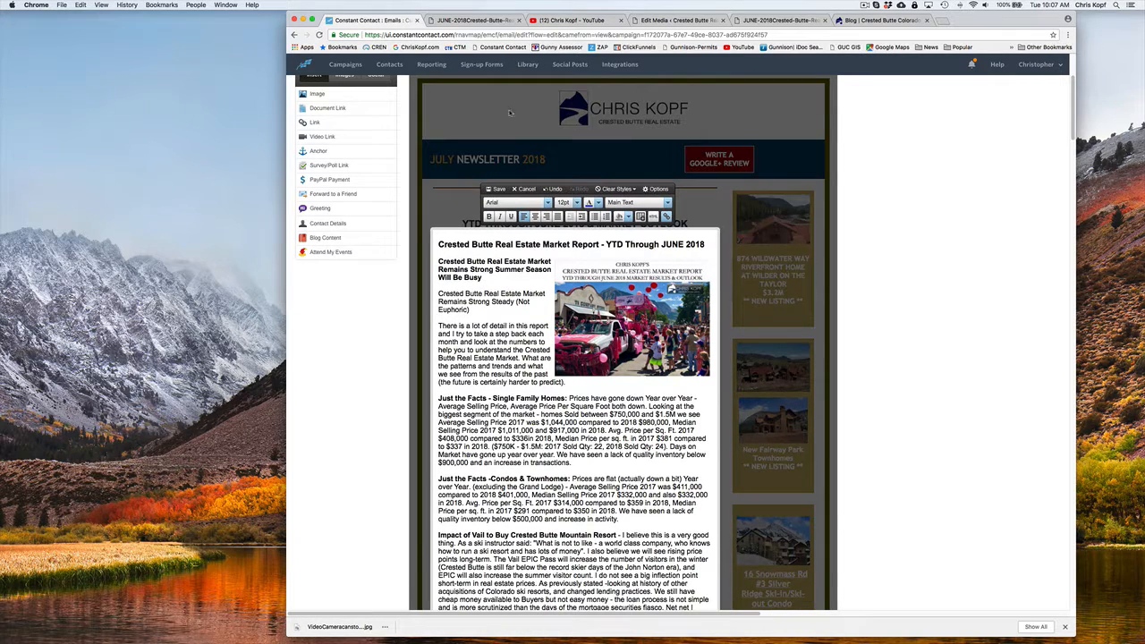
{"action": "left_click", "coordinate": [499, 190]}
Review the edited report links, newsletter header and sidebar listings in the campaign draft
{"action": "scroll", "coordinate": [564, 488], "scroll_direction": "down", "scroll_amount": 4}
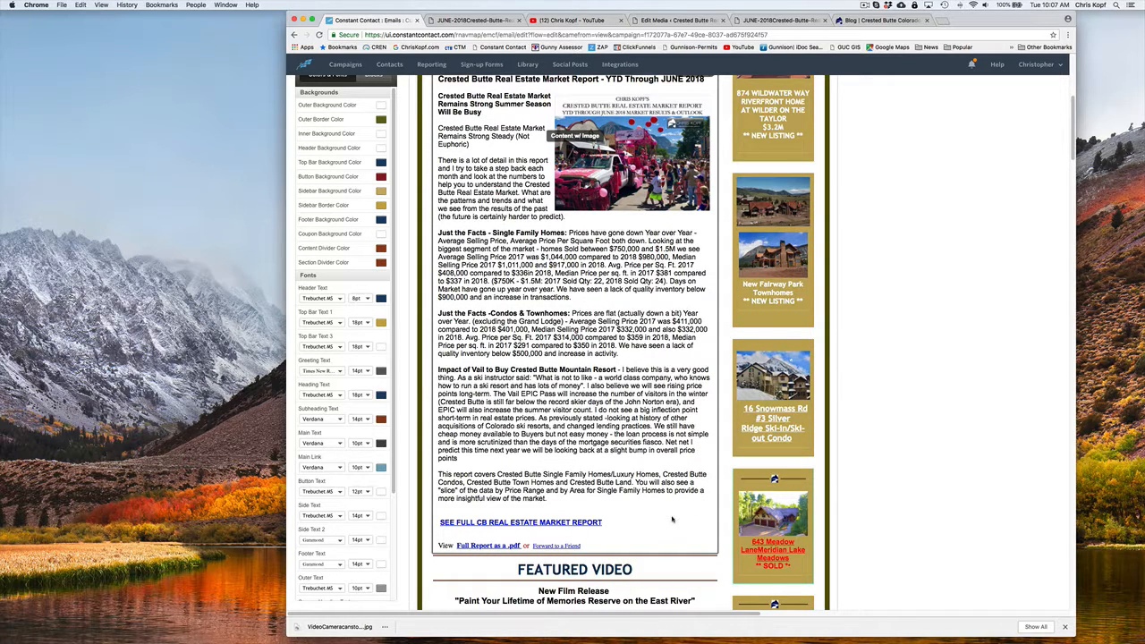
{"action": "scroll", "coordinate": [671, 501], "scroll_direction": "down", "scroll_amount": 3}
{"action": "scroll", "coordinate": [667, 457], "scroll_direction": "up", "scroll_amount": 5}
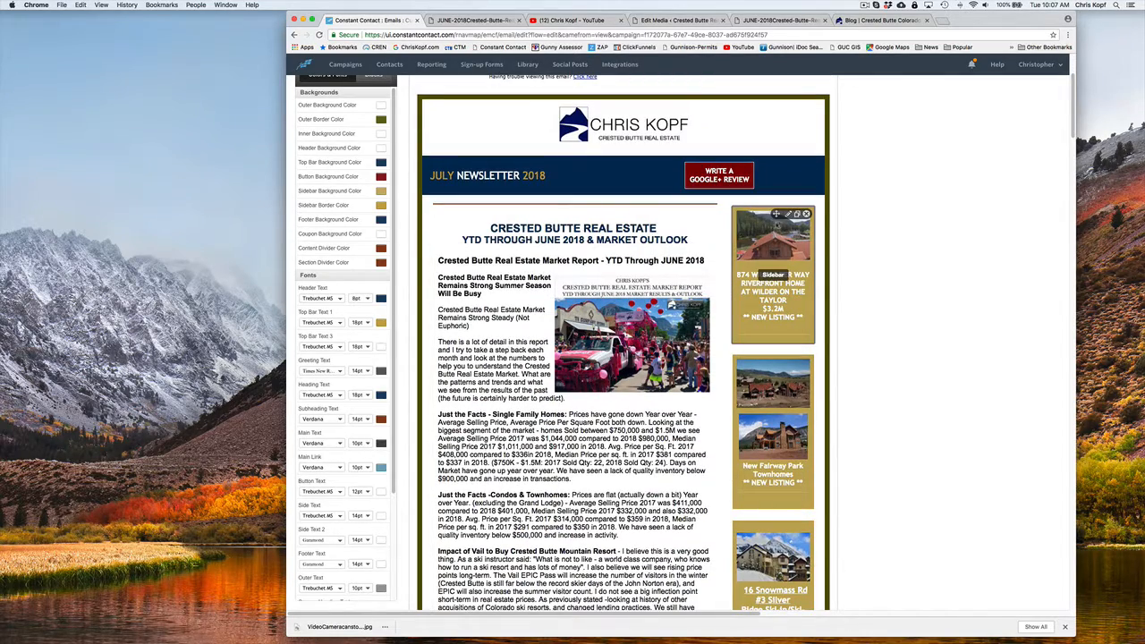
{"action": "scroll", "coordinate": [774, 268], "scroll_direction": "down", "scroll_amount": 4}
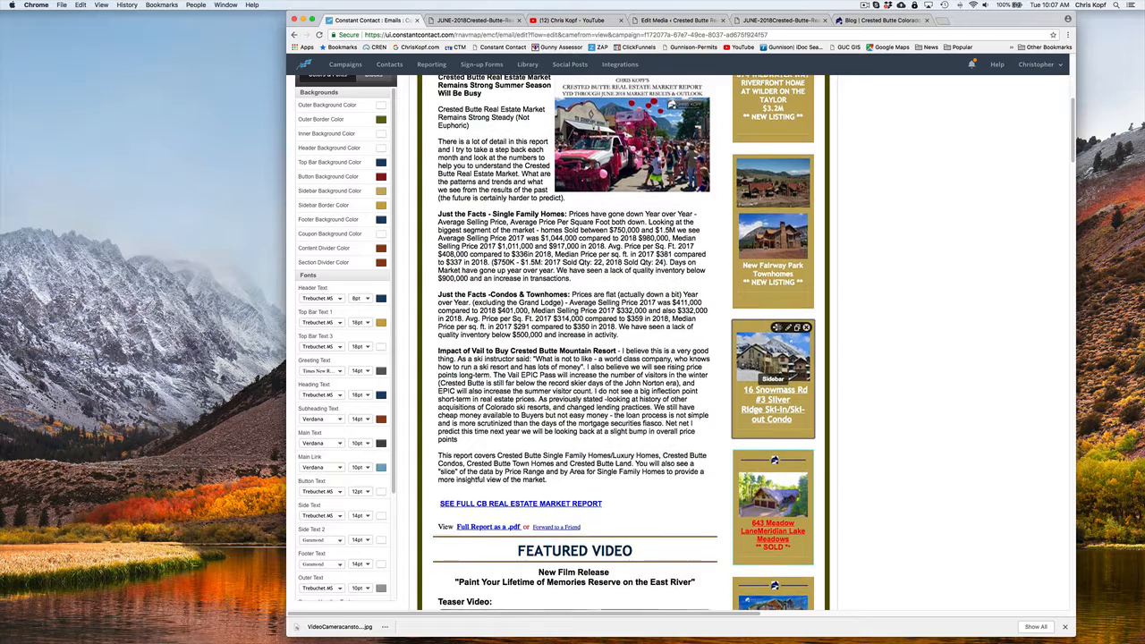
Review the rest of the newsletter draft, from the market report and featured video through the blog articles, videos, testimonials and footer
{"action": "scroll", "coordinate": [773, 250], "scroll_direction": "down", "scroll_amount": 1}
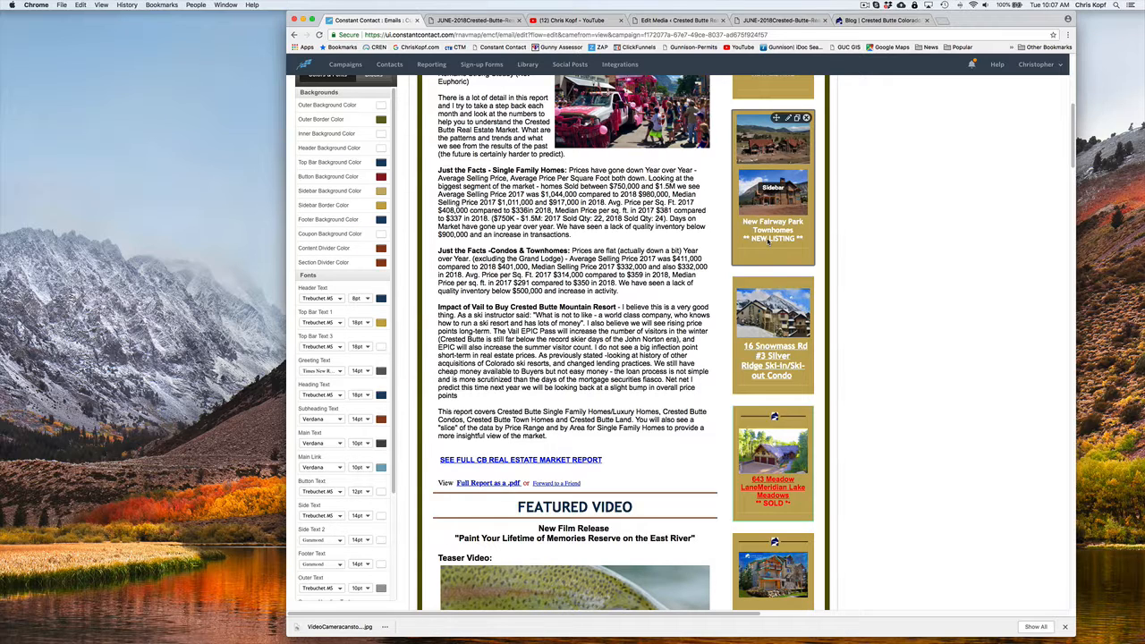
{"action": "scroll", "coordinate": [776, 197], "scroll_direction": "down", "scroll_amount": 5}
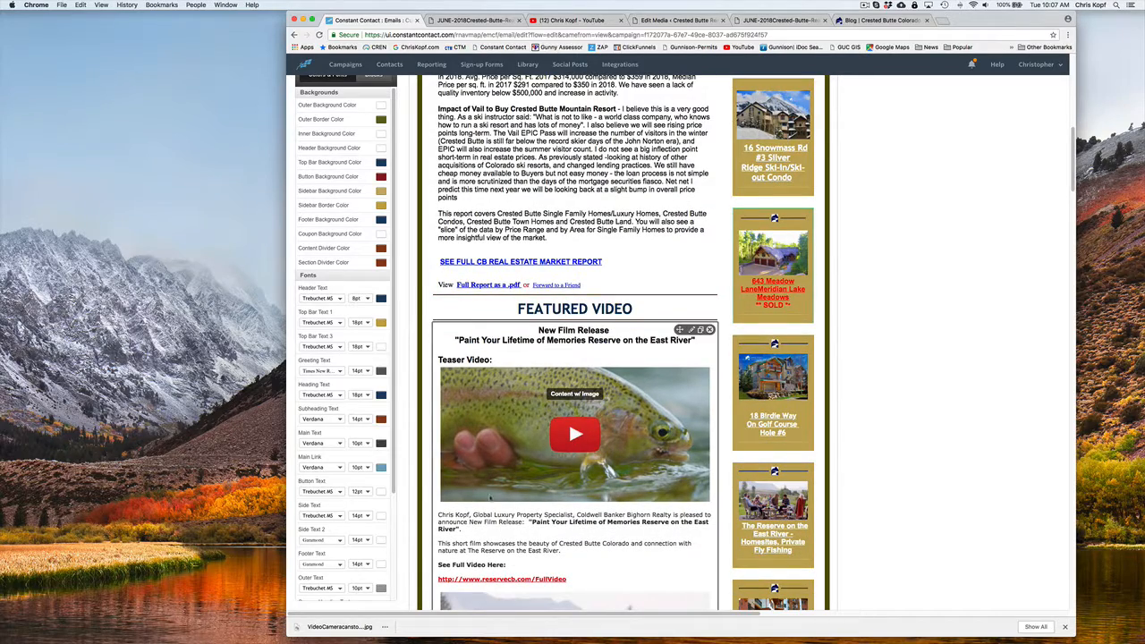
{"action": "scroll", "coordinate": [622, 411], "scroll_direction": "down", "scroll_amount": 4}
{"action": "scroll", "coordinate": [611, 412], "scroll_direction": "down", "scroll_amount": 6}
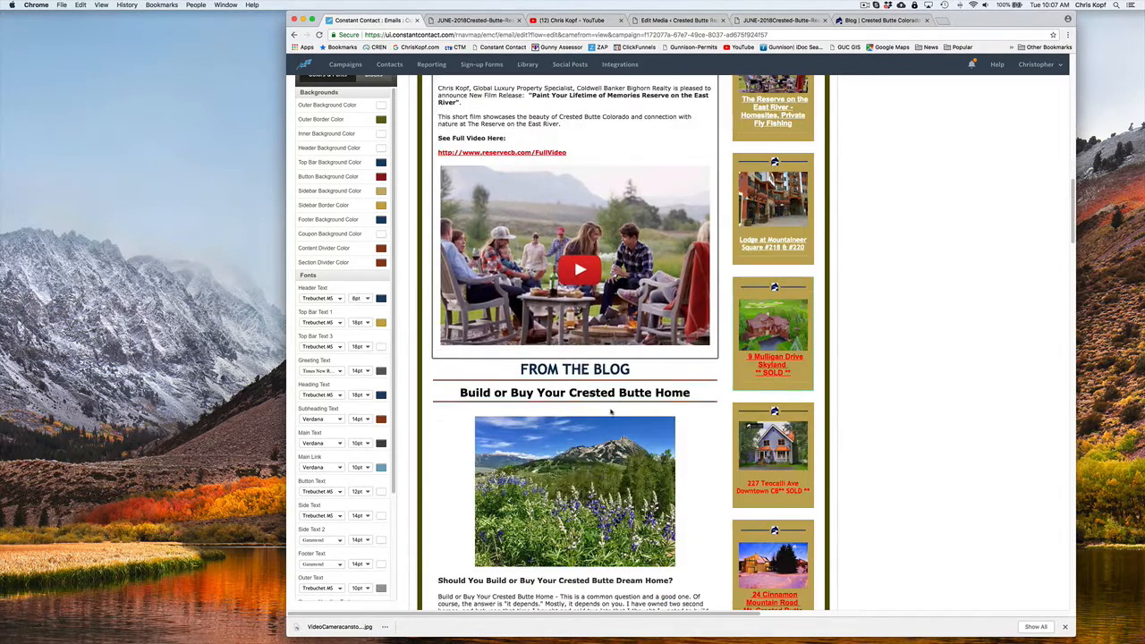
{"action": "scroll", "coordinate": [574, 391], "scroll_direction": "down", "scroll_amount": 3}
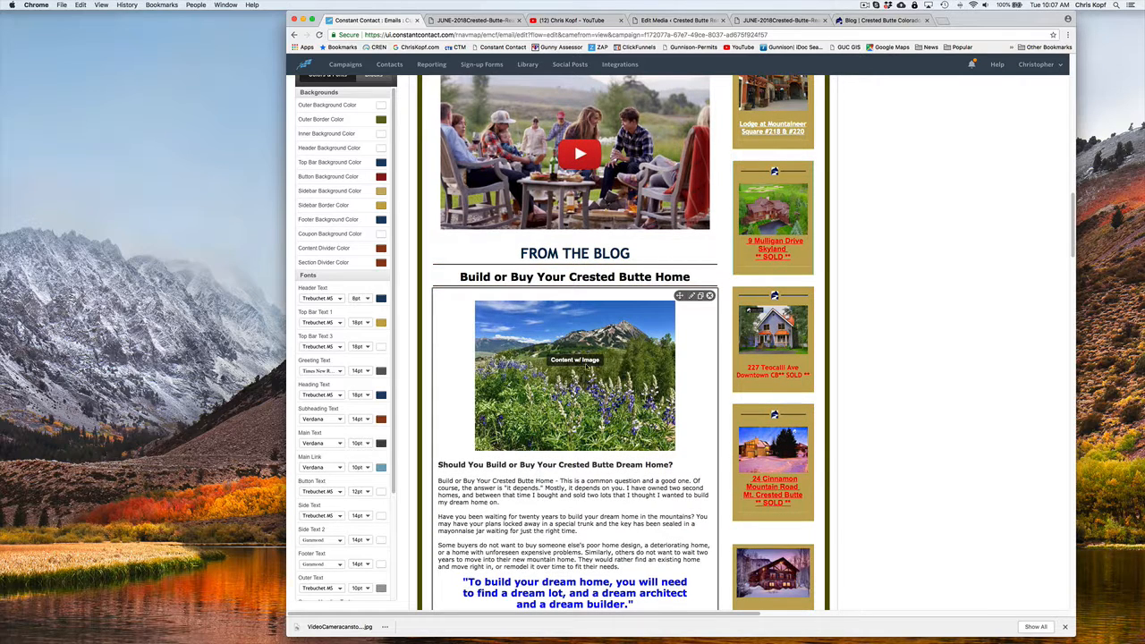
{"action": "scroll", "coordinate": [561, 297], "scroll_direction": "down", "scroll_amount": 4}
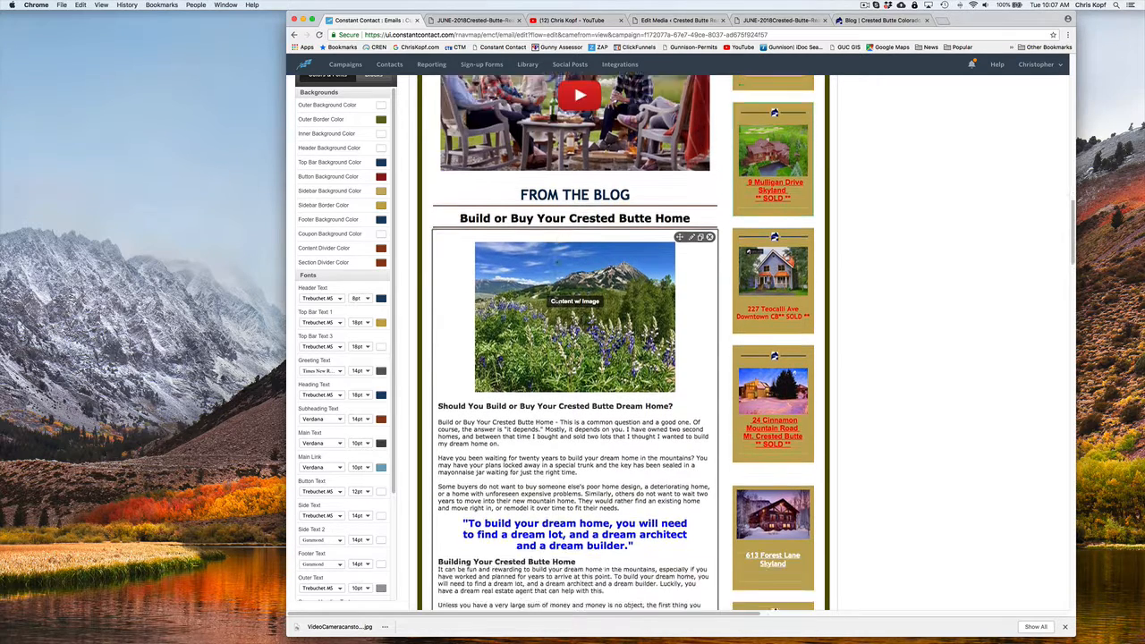
{"action": "scroll", "coordinate": [542, 189], "scroll_direction": "down", "scroll_amount": 2}
{"action": "scroll", "coordinate": [542, 189], "scroll_direction": "down", "scroll_amount": 15}
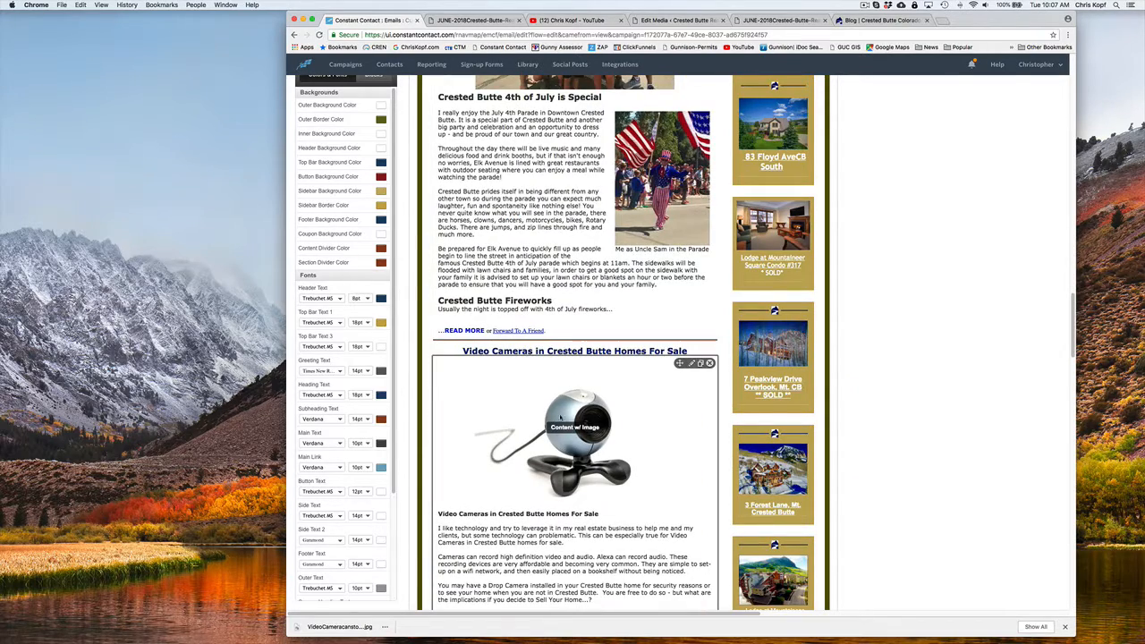
{"action": "scroll", "coordinate": [573, 412], "scroll_direction": "down", "scroll_amount": 1}
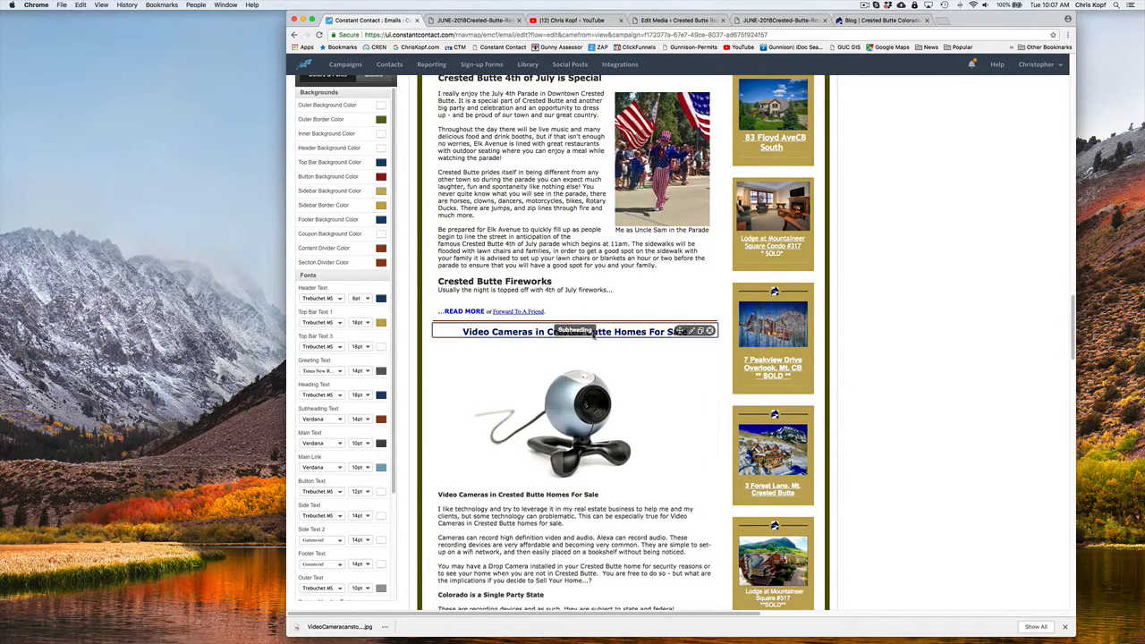
{"action": "scroll", "coordinate": [650, 338], "scroll_direction": "down", "scroll_amount": 6}
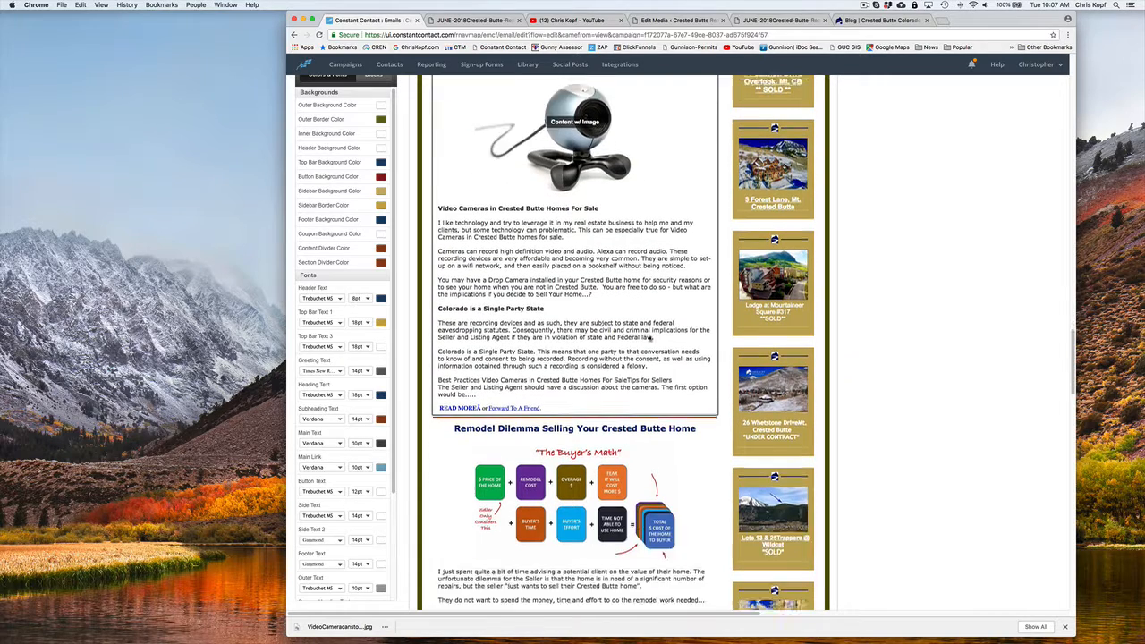
{"action": "scroll", "coordinate": [650, 338], "scroll_direction": "down", "scroll_amount": 2}
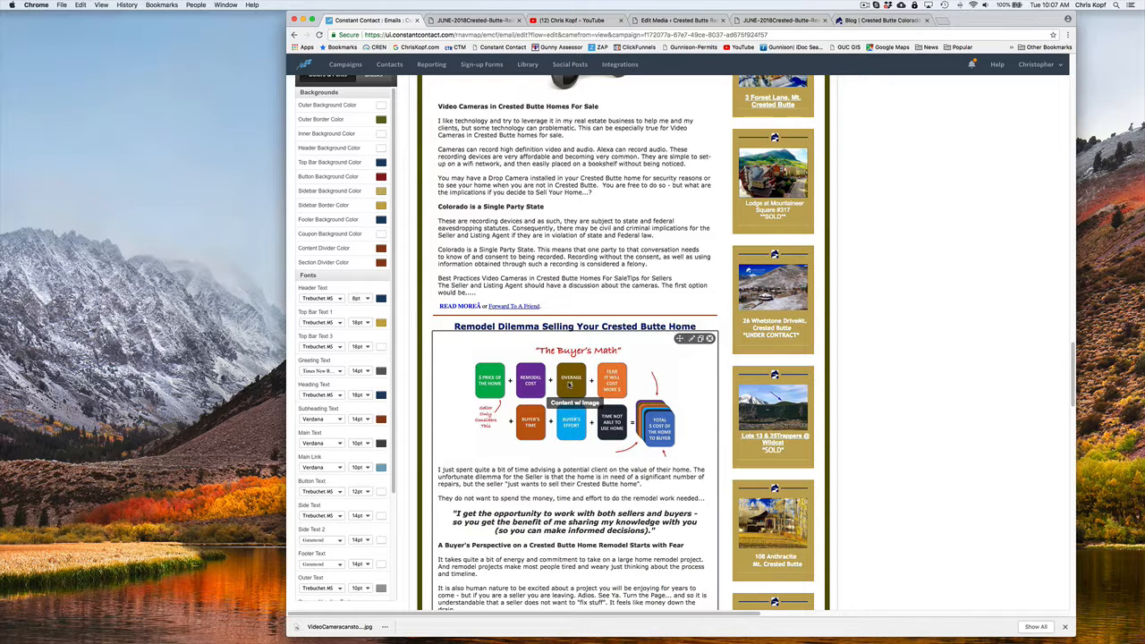
{"action": "scroll", "coordinate": [590, 383], "scroll_direction": "down", "scroll_amount": 2}
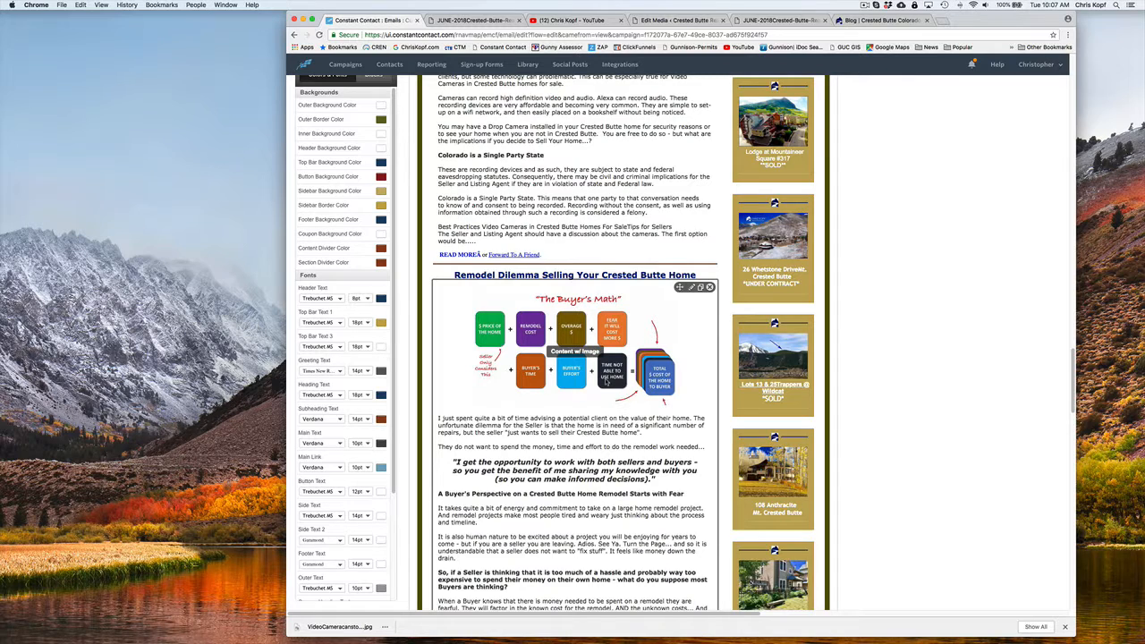
{"action": "scroll", "coordinate": [606, 382], "scroll_direction": "down", "scroll_amount": 10}
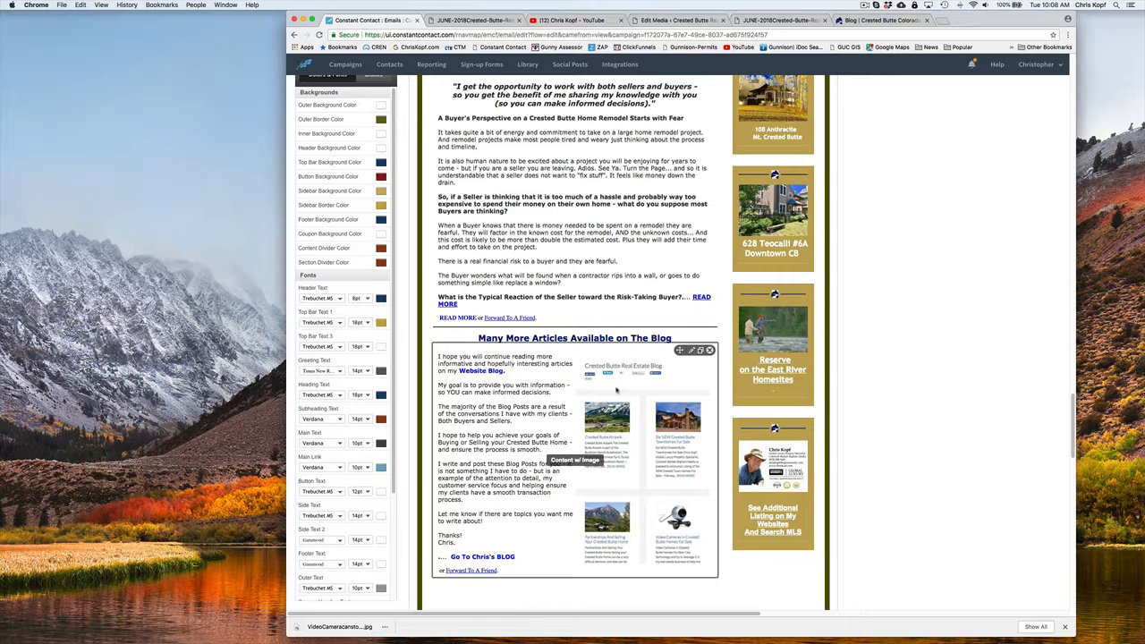
{"action": "scroll", "coordinate": [655, 434], "scroll_direction": "down", "scroll_amount": 5}
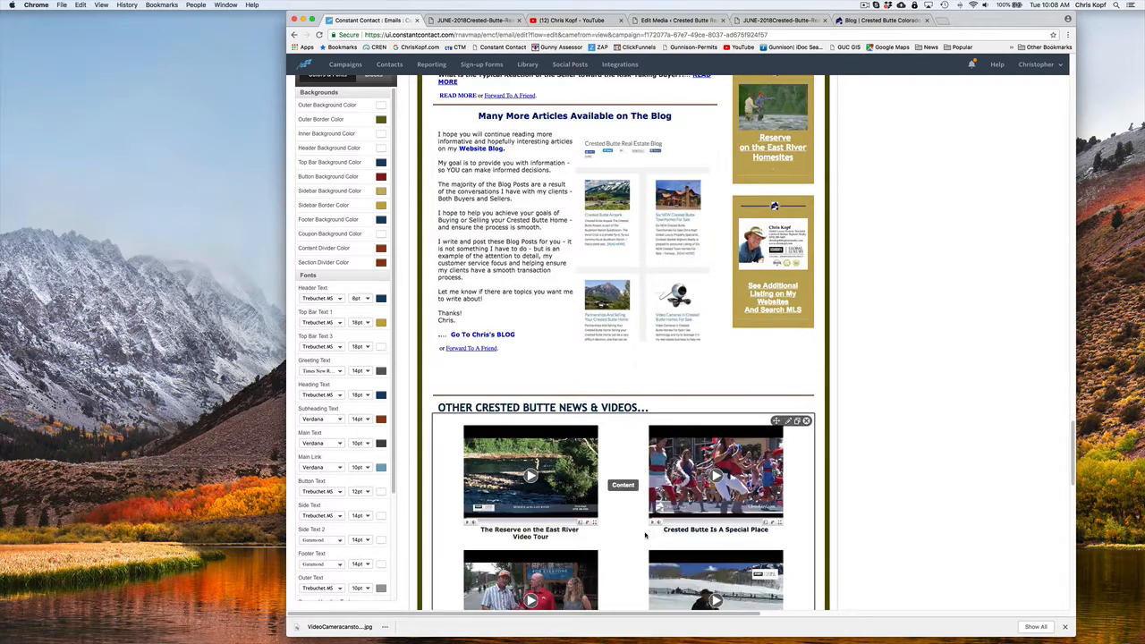
{"action": "scroll", "coordinate": [645, 535], "scroll_direction": "down", "scroll_amount": 8}
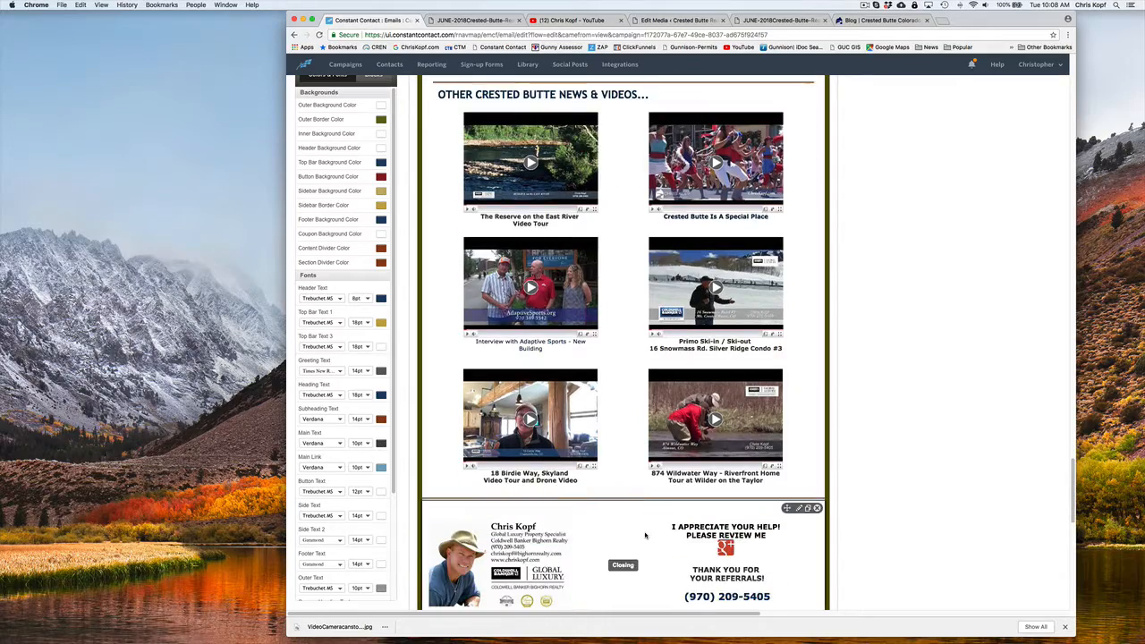
{"action": "scroll", "coordinate": [645, 535], "scroll_direction": "down", "scroll_amount": 10}
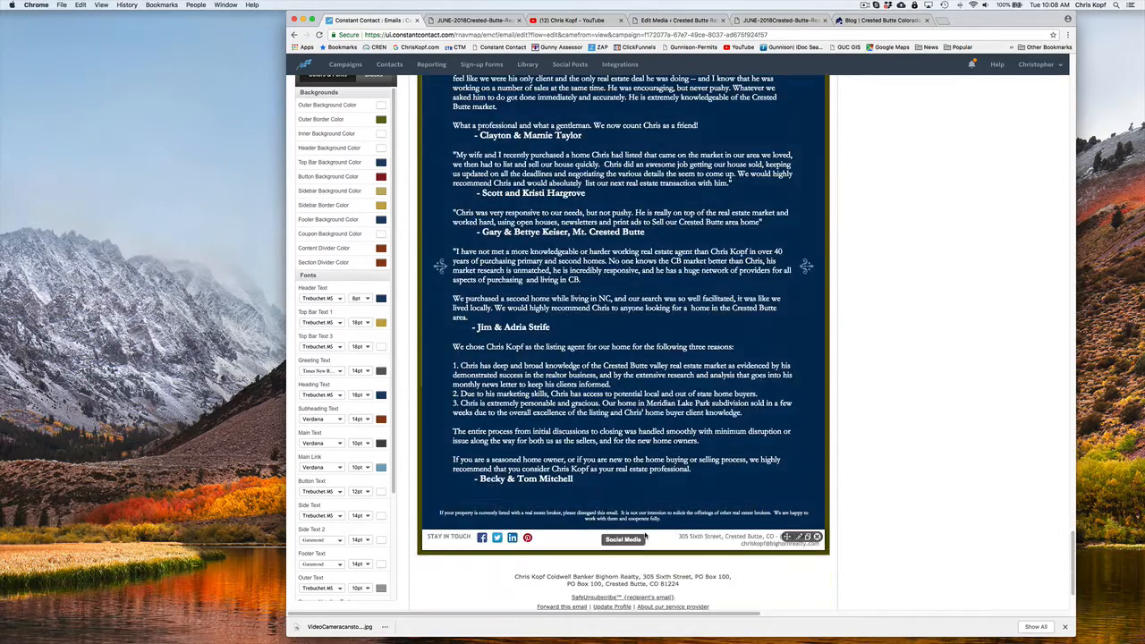
{"action": "scroll", "coordinate": [645, 535], "scroll_direction": "up", "scroll_amount": 20}
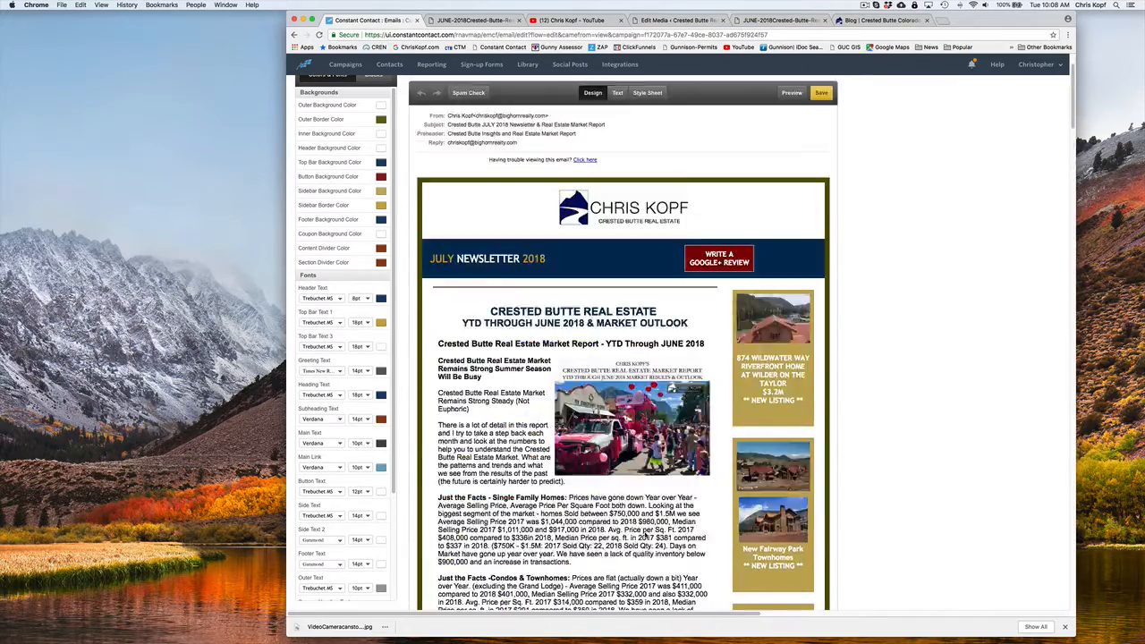
Save the campaign and test the image link of the Wilder on the Taylor riverfront listing in the email preview
{"action": "left_click", "coordinate": [823, 165]}
{"action": "left_click", "coordinate": [785, 167]}
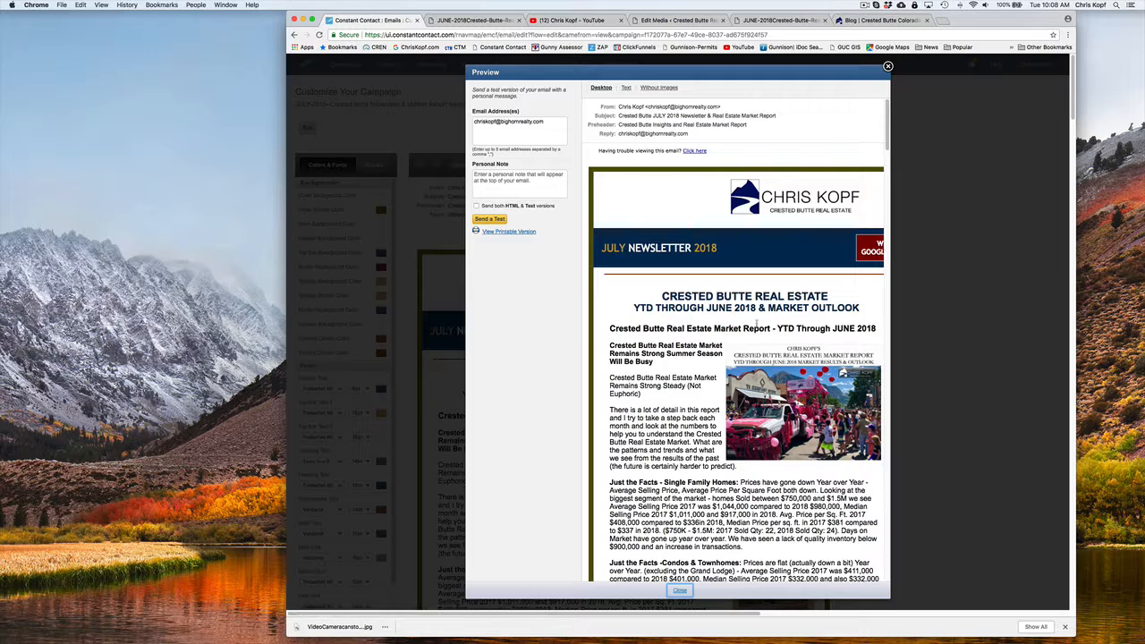
{"action": "scroll", "coordinate": [757, 328], "scroll_direction": "right", "scroll_amount": 3}
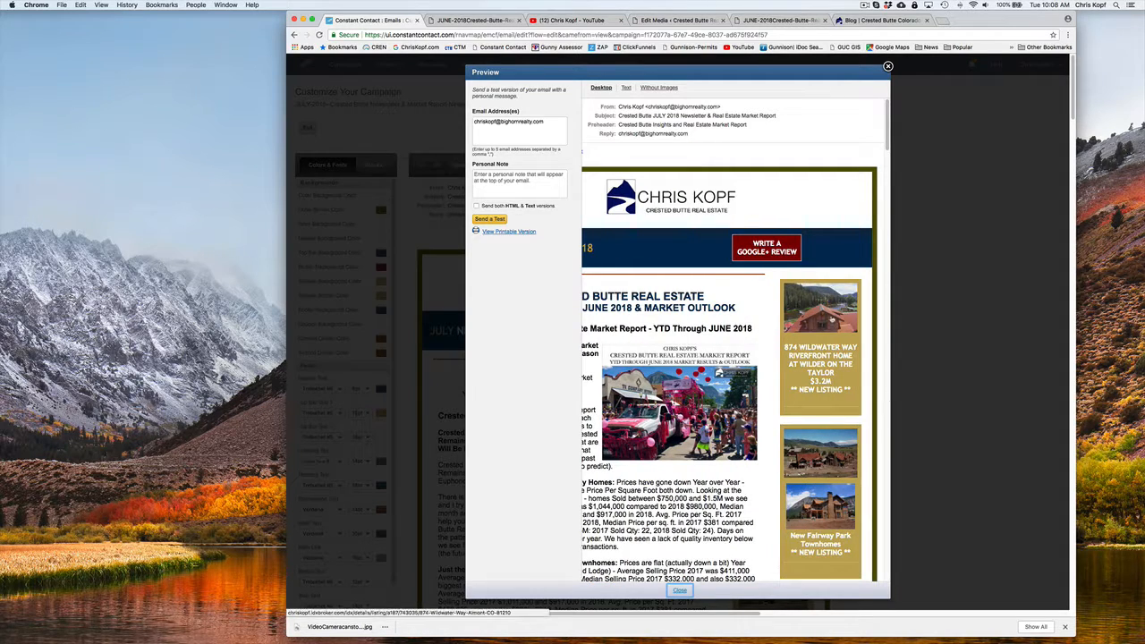
{"action": "left_click", "coordinate": [831, 317]}
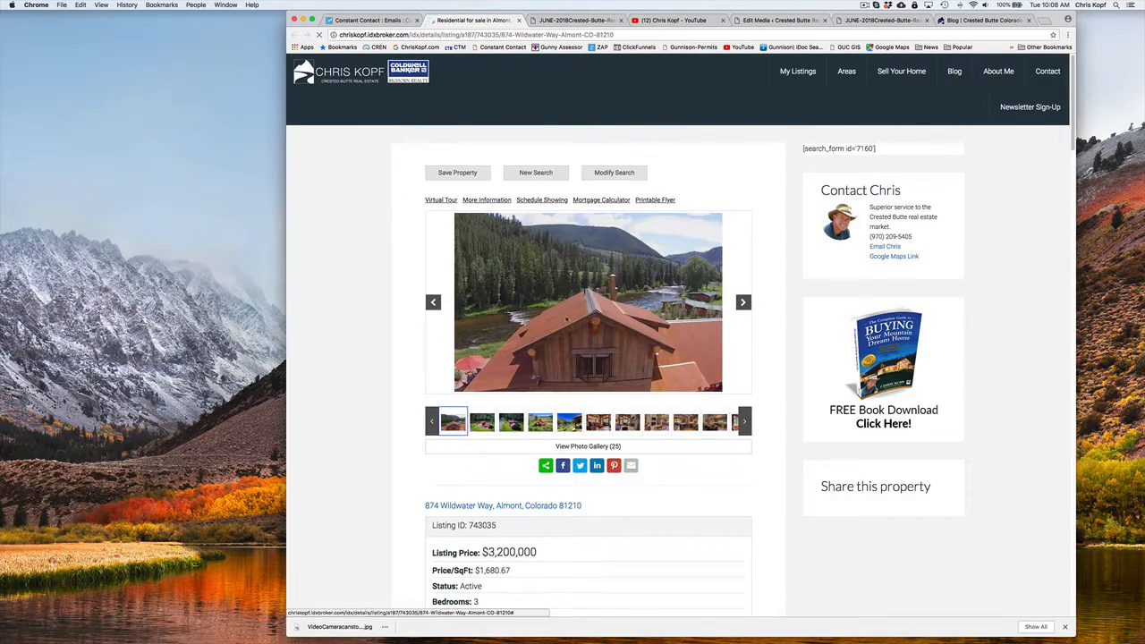
{"action": "left_click", "coordinate": [386, 20]}
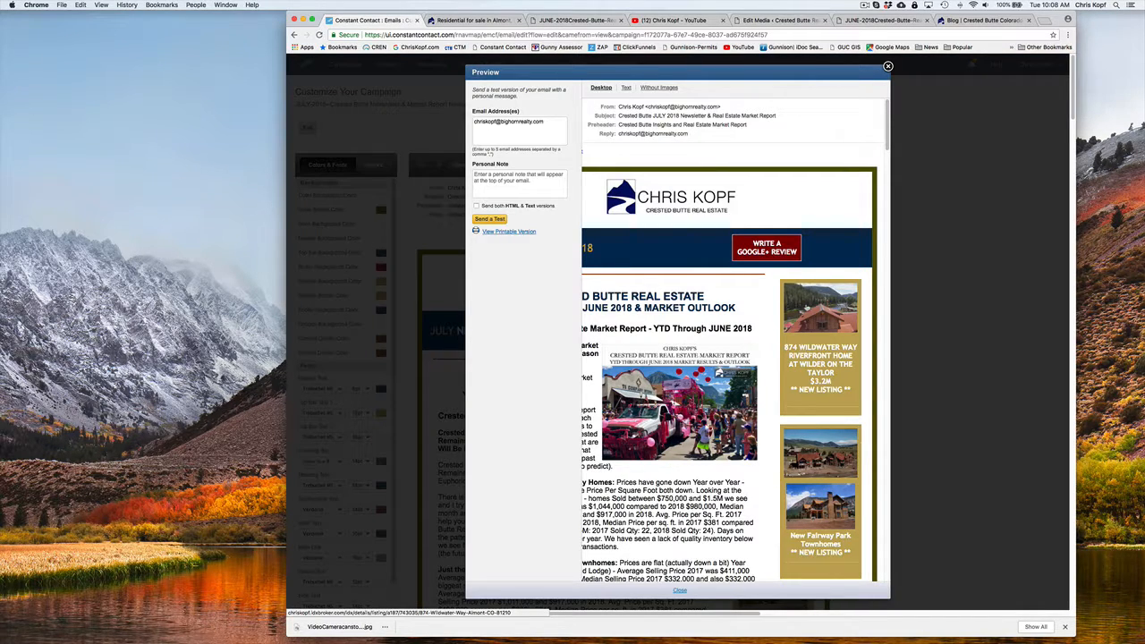
Find the $3,200,000 Almont property among the agent's listings on the real estate website and open its details page
{"action": "left_click", "coordinate": [963, 20]}
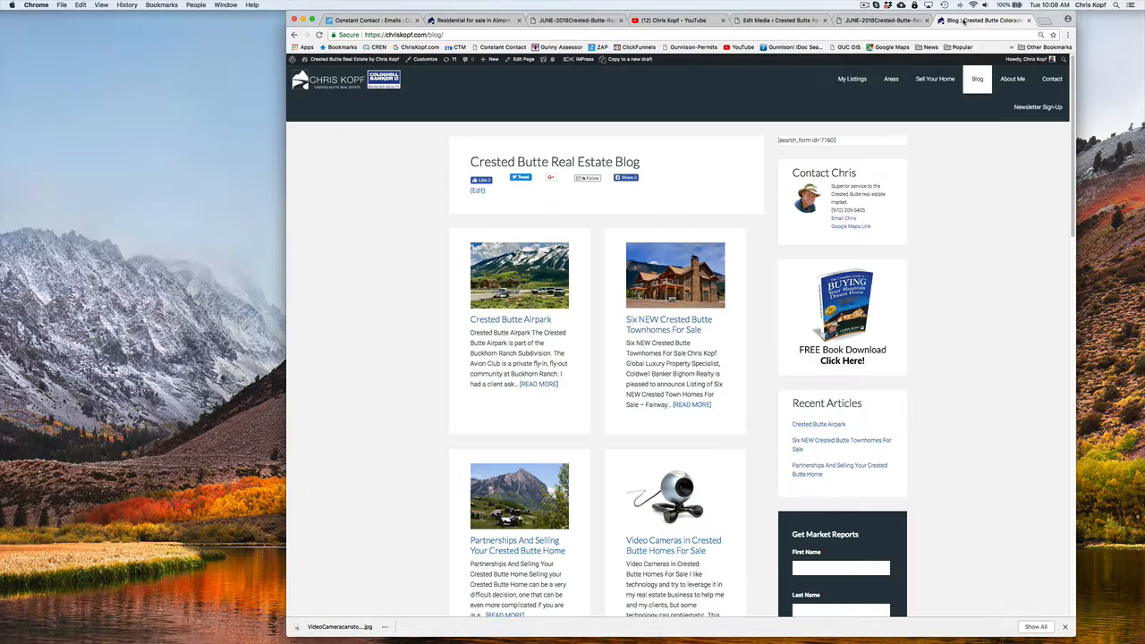
{"action": "mouse_move", "coordinate": [851, 79]}
{"action": "left_click", "coordinate": [858, 102]}
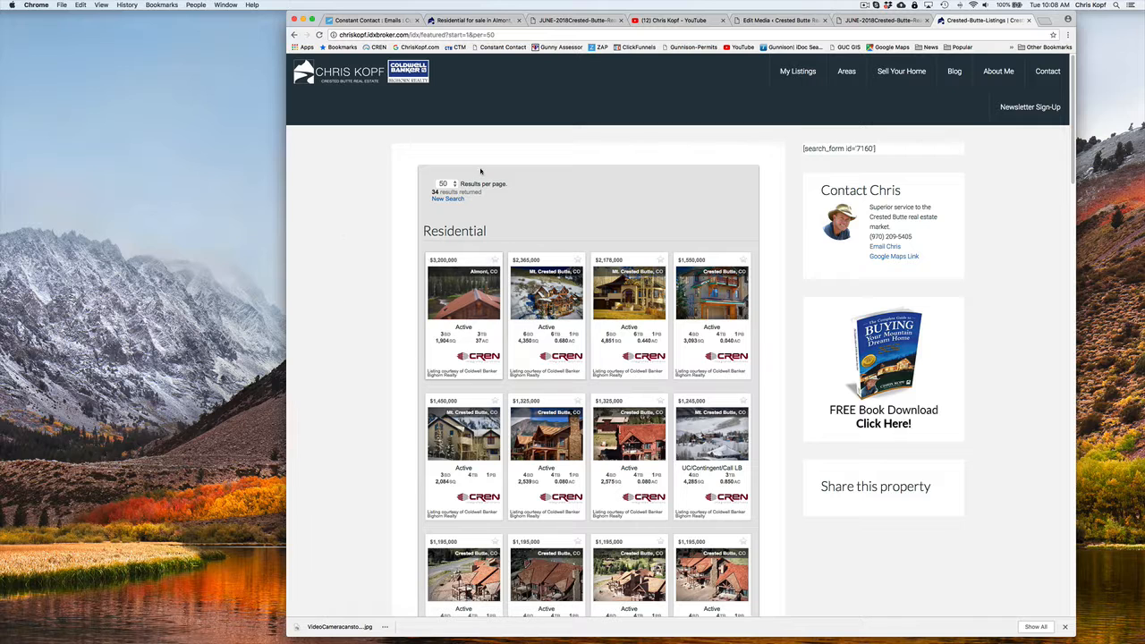
{"action": "scroll", "coordinate": [476, 402], "scroll_direction": "down", "scroll_amount": 3}
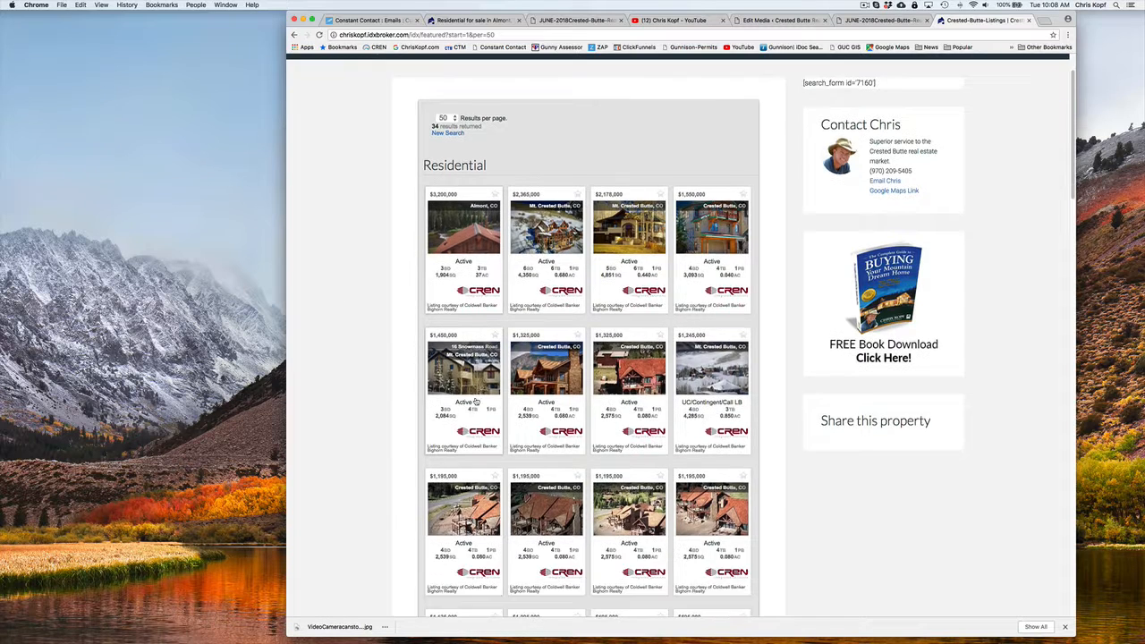
{"action": "scroll", "coordinate": [476, 402], "scroll_direction": "up", "scroll_amount": 3}
{"action": "left_click", "coordinate": [471, 298]}
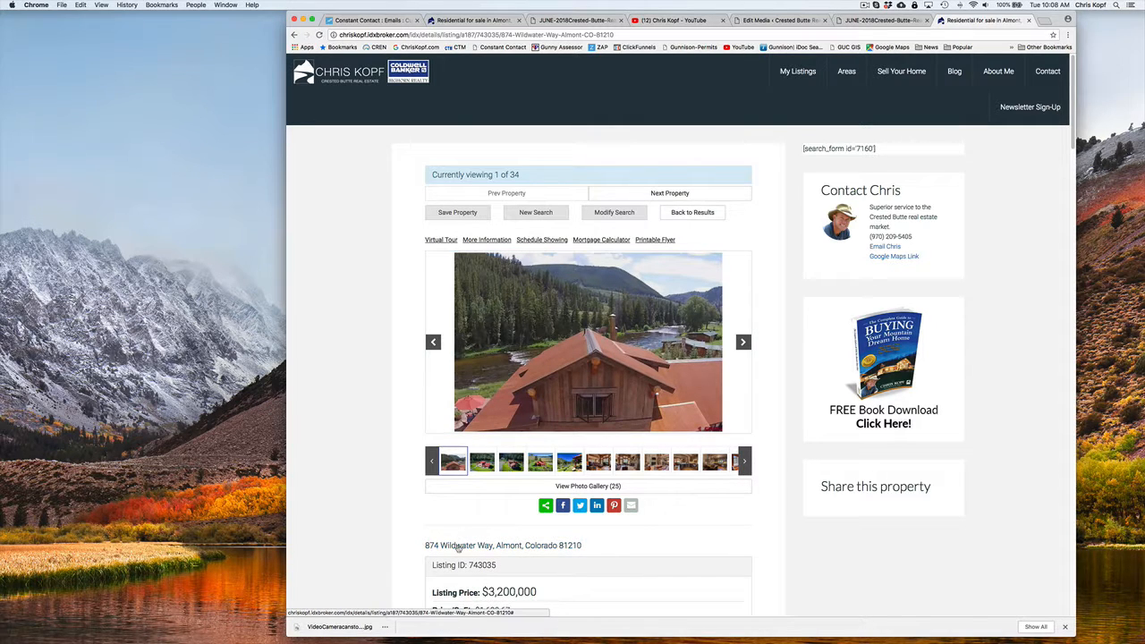
Copy the full web address of the Almont property's details page
{"action": "left_click", "coordinate": [465, 34]}
{"action": "left_click", "coordinate": [465, 34]}
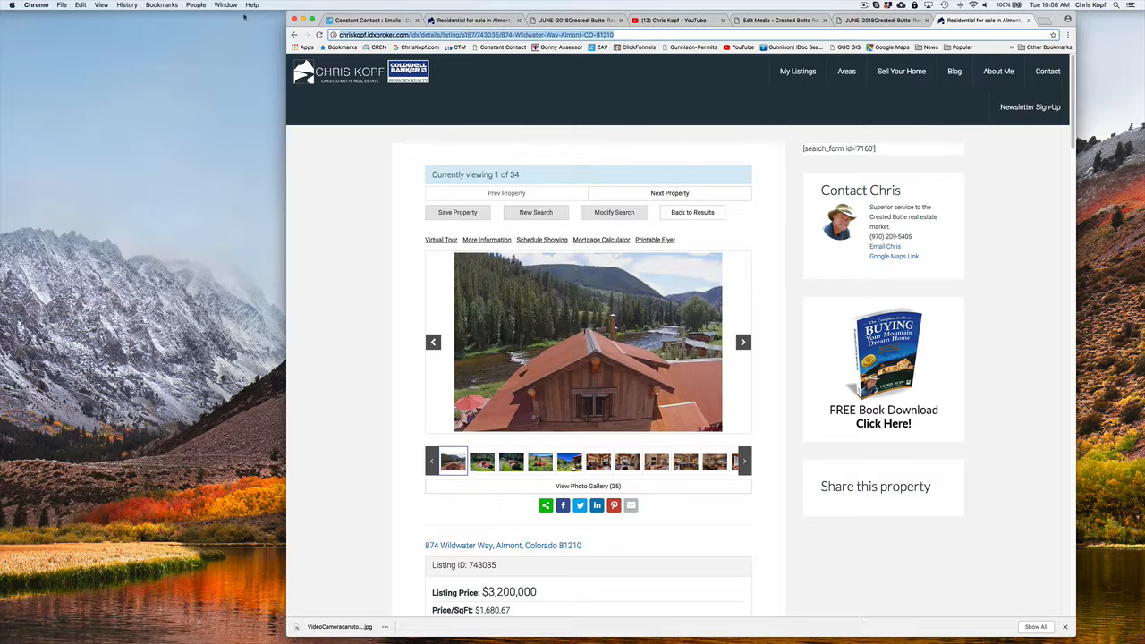
{"action": "left_click", "coordinate": [86, 6]}
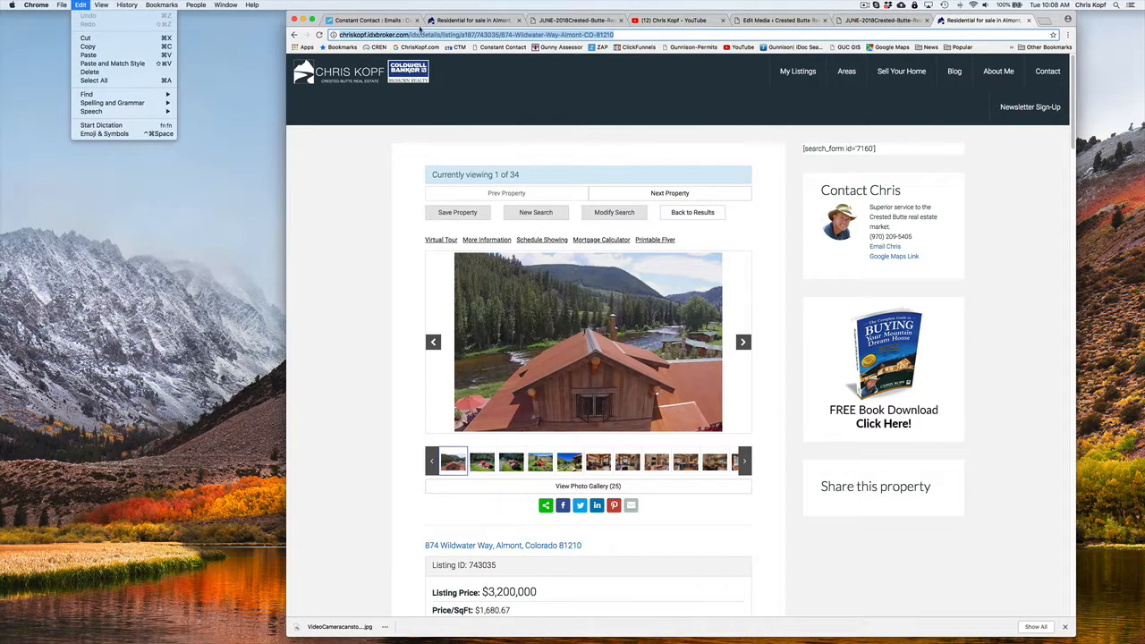
{"action": "left_click", "coordinate": [102, 50]}
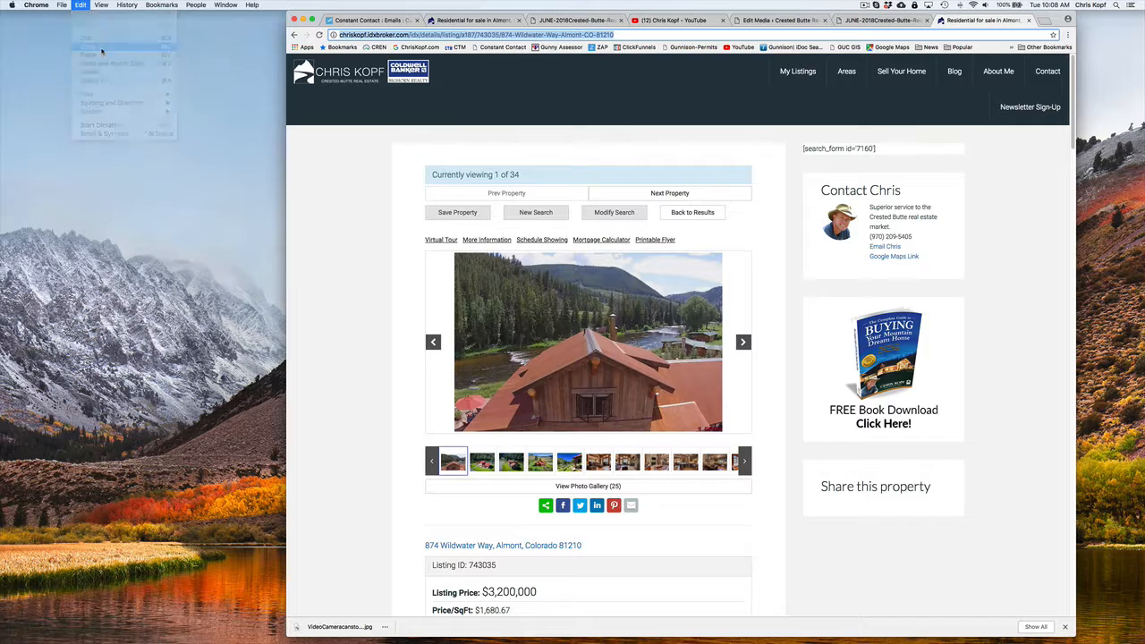
Replace the clickable link of the Wilder on the Taylor sidebar image with the copied listing address, and save the sidebar block
{"action": "left_click", "coordinate": [357, 20]}
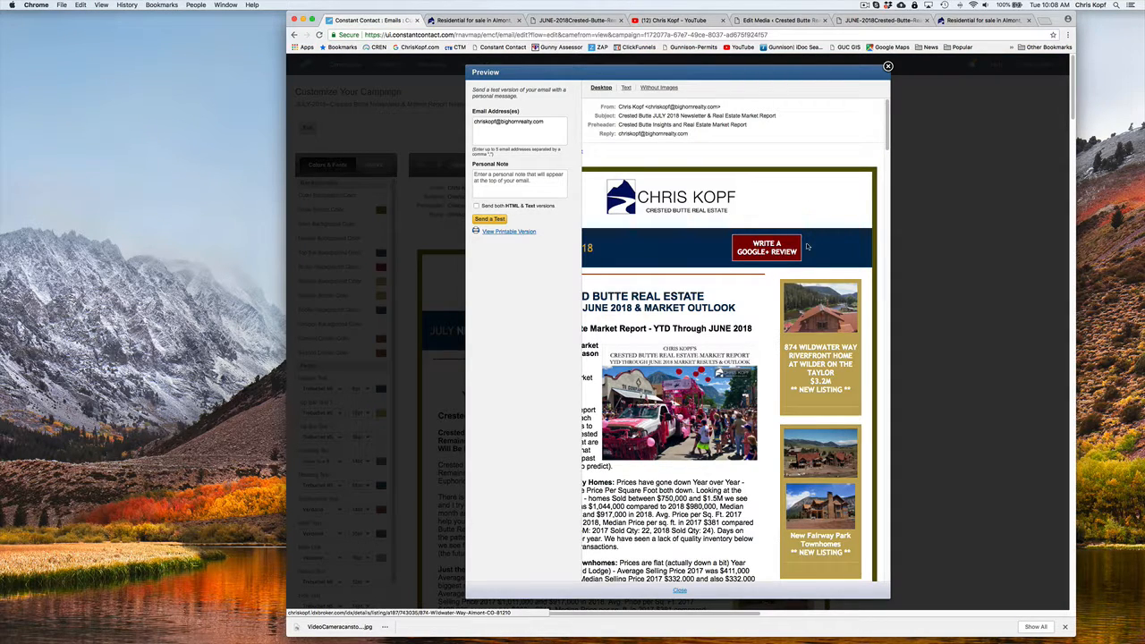
{"action": "left_click", "coordinate": [887, 66]}
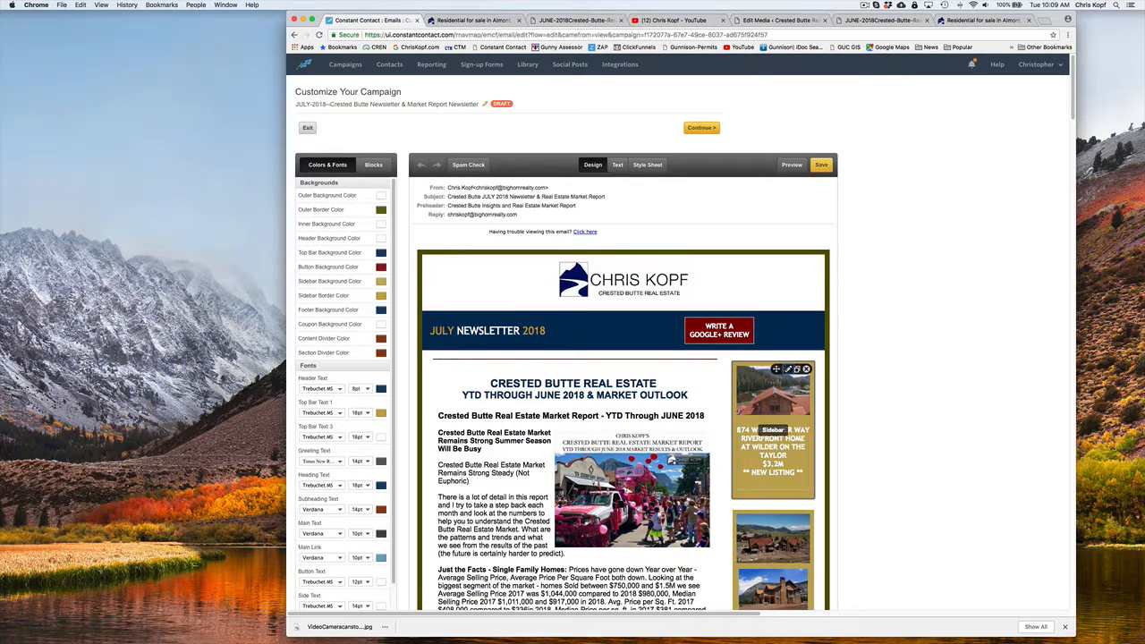
{"action": "left_click", "coordinate": [787, 368]}
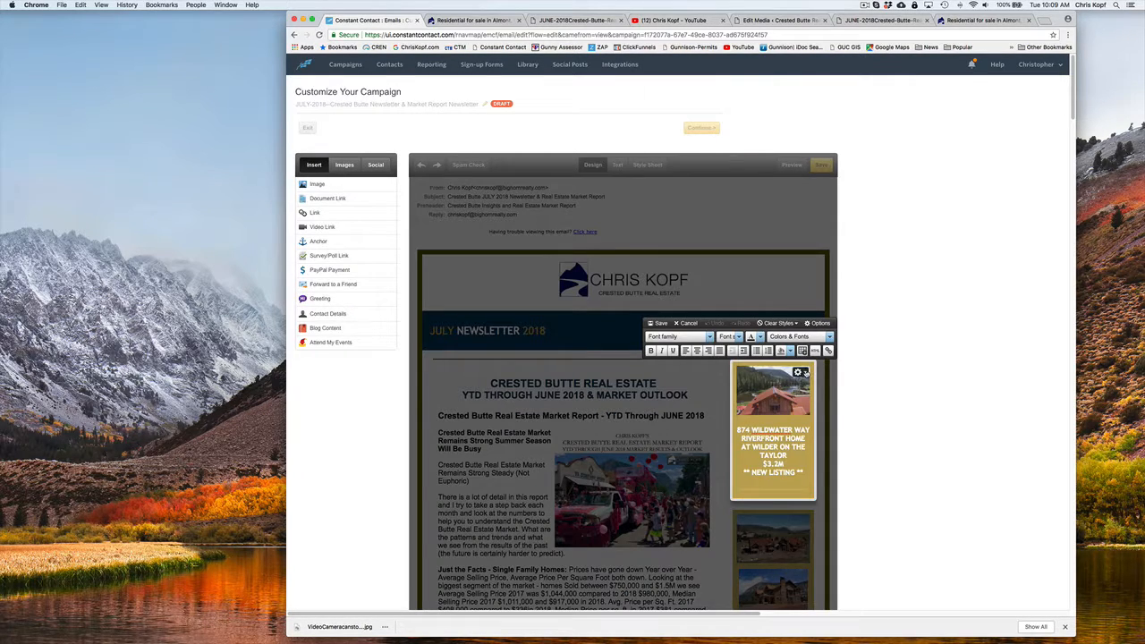
{"action": "left_click", "coordinate": [802, 373]}
{"action": "left_click", "coordinate": [803, 385]}
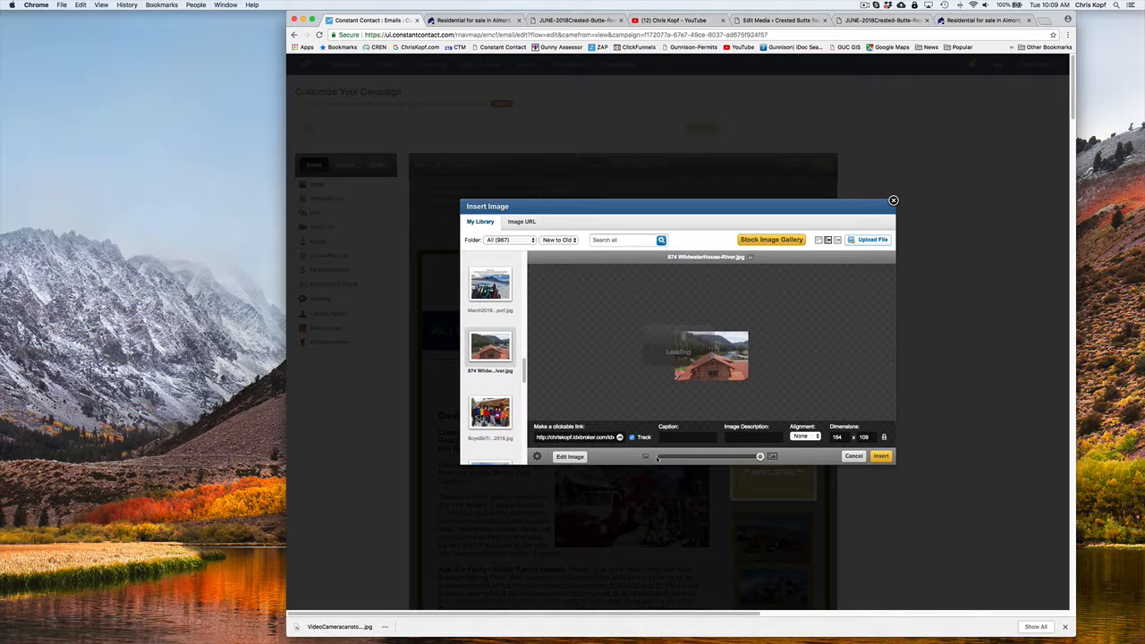
{"action": "triple_click", "coordinate": [567, 438]}
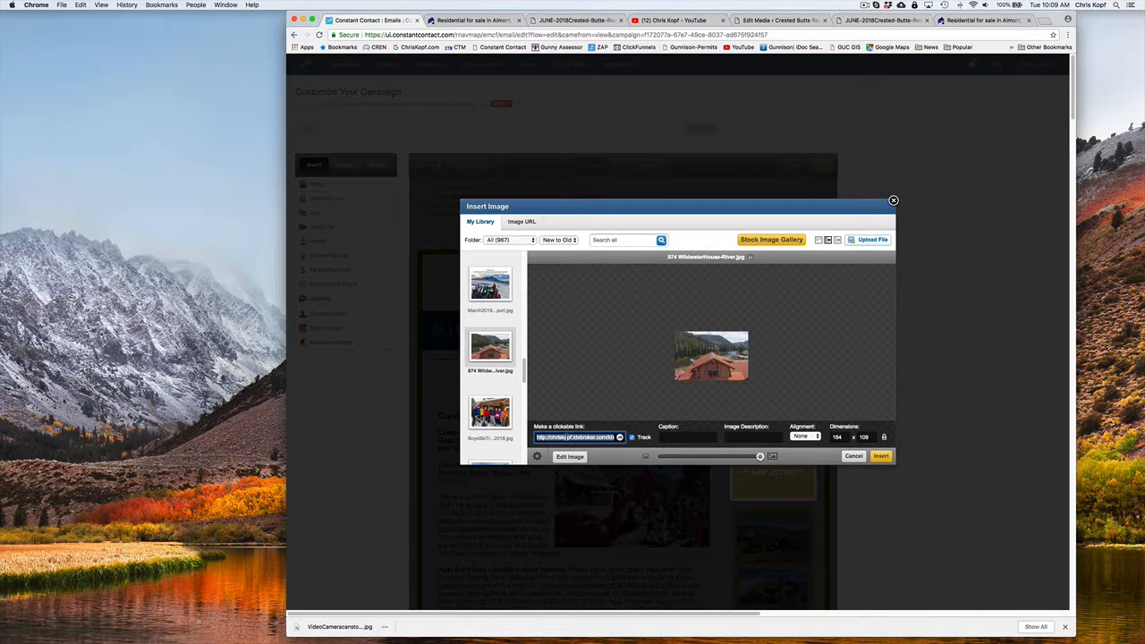
{"action": "key", "text": "super+v"}
{"action": "left_click", "coordinate": [881, 456]}
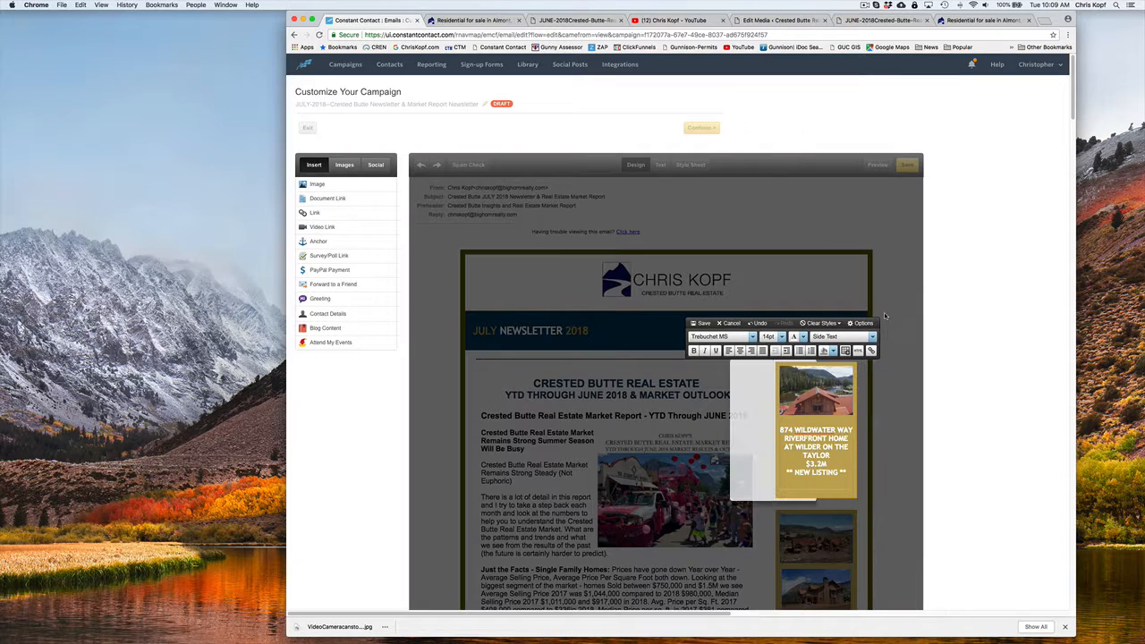
{"action": "left_click", "coordinate": [704, 324]}
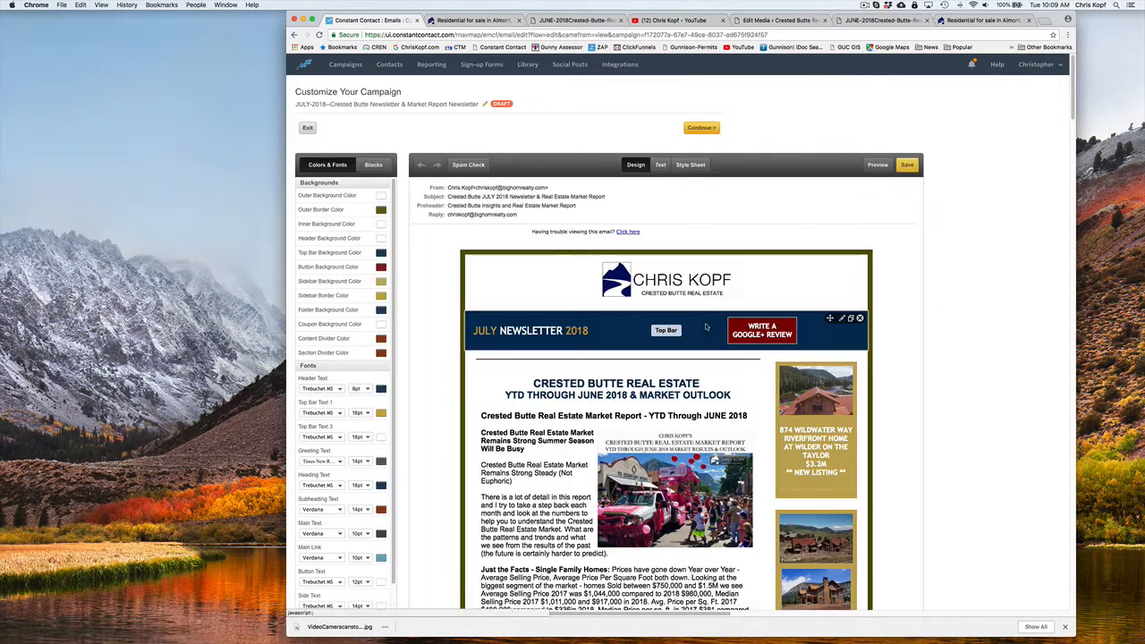
Preview the campaign again and test the replaced link on the Wilder on the Taylor listing image
{"action": "left_click", "coordinate": [878, 166]}
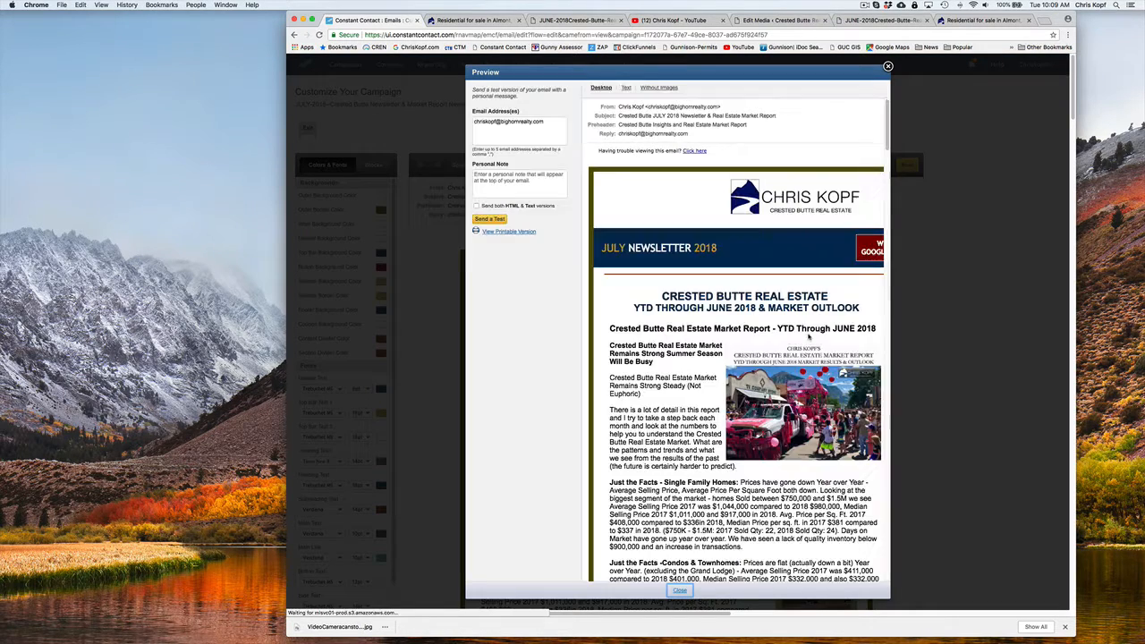
{"action": "left_click", "coordinate": [820, 322]}
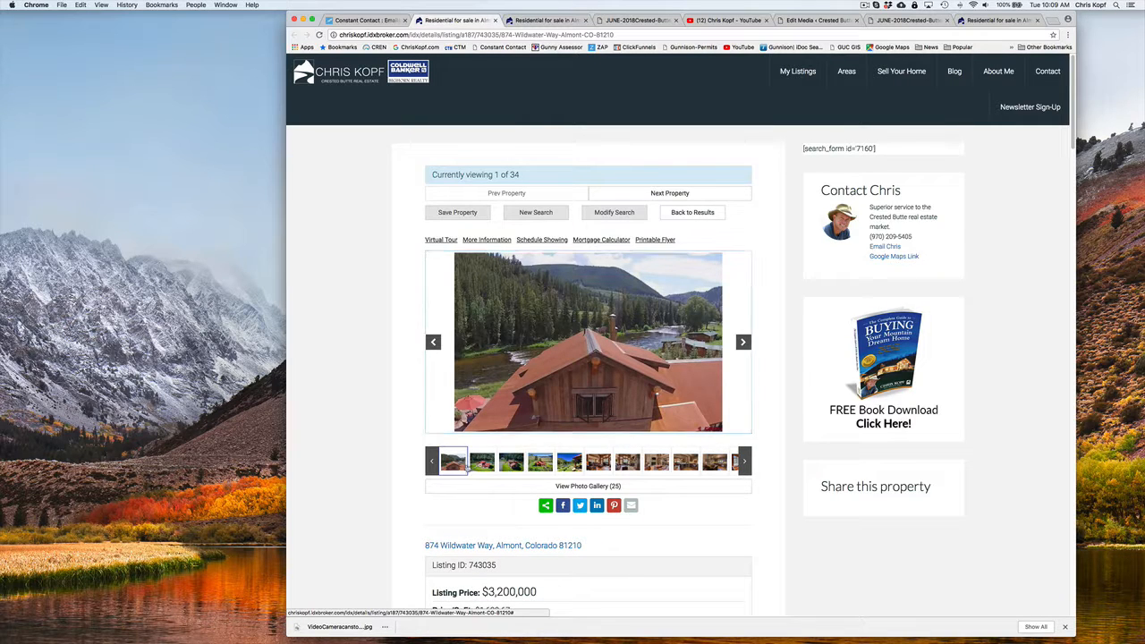
Examine the Almont listing's photos, price, property details and description on the linked website page
{"action": "left_click", "coordinate": [491, 466]}
{"action": "left_click", "coordinate": [513, 466]}
{"action": "left_click", "coordinate": [551, 468]}
{"action": "left_click", "coordinate": [565, 466]}
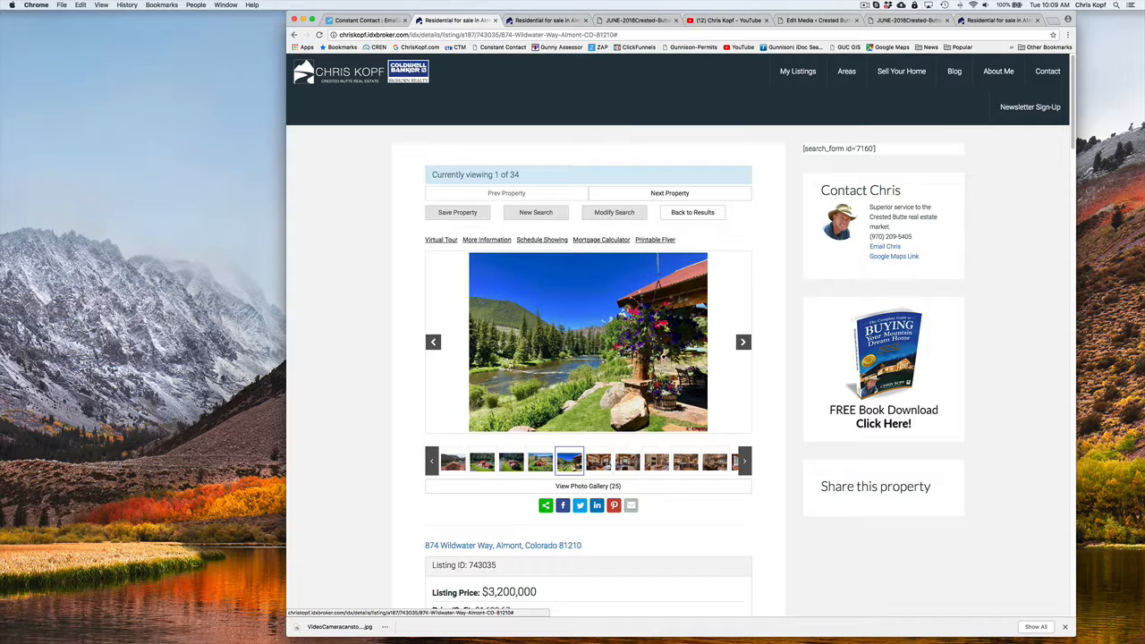
{"action": "left_click", "coordinate": [599, 462]}
{"action": "left_click", "coordinate": [627, 462]}
{"action": "scroll", "coordinate": [612, 429], "scroll_direction": "down", "scroll_amount": 4}
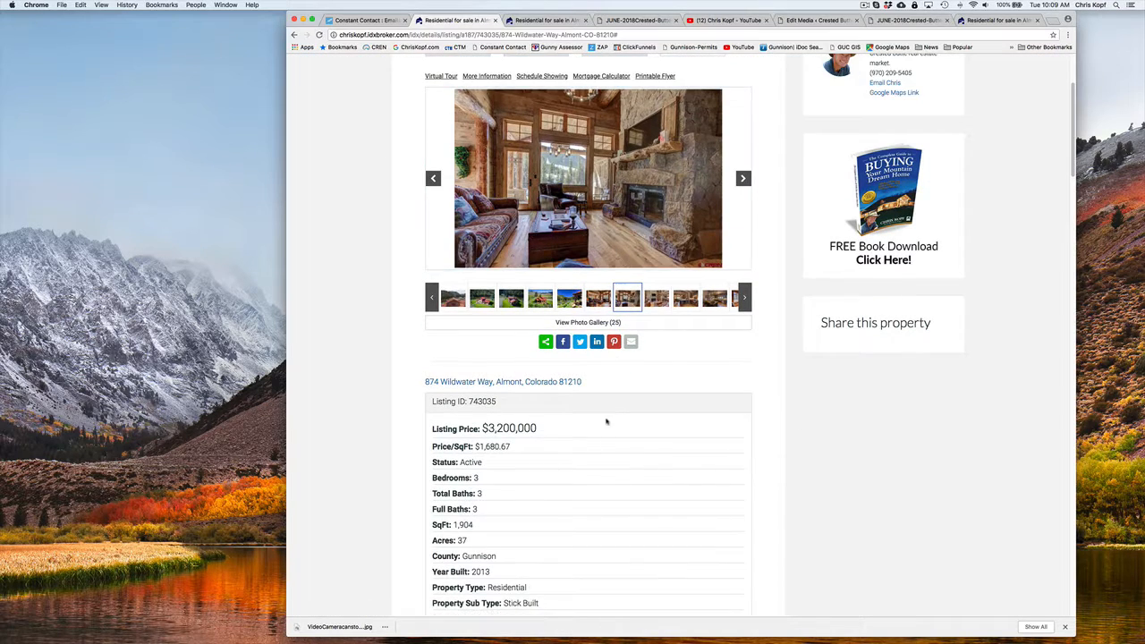
{"action": "scroll", "coordinate": [606, 420], "scroll_direction": "down", "scroll_amount": 6}
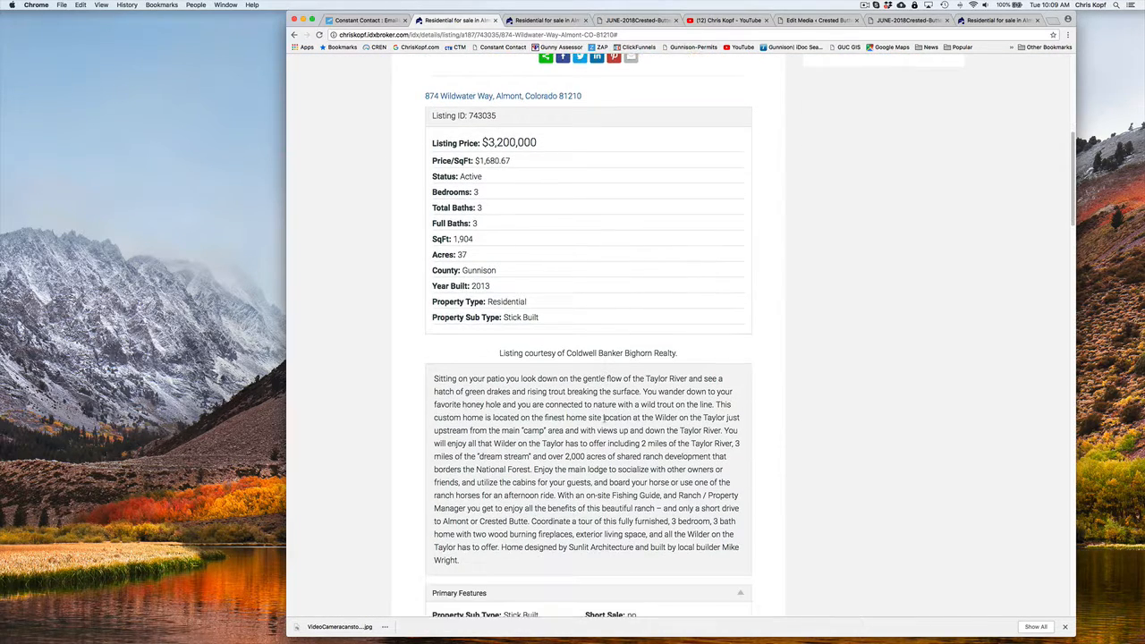
{"action": "scroll", "coordinate": [604, 417], "scroll_direction": "down", "scroll_amount": 4}
{"action": "scroll", "coordinate": [605, 418], "scroll_direction": "up", "scroll_amount": 9}
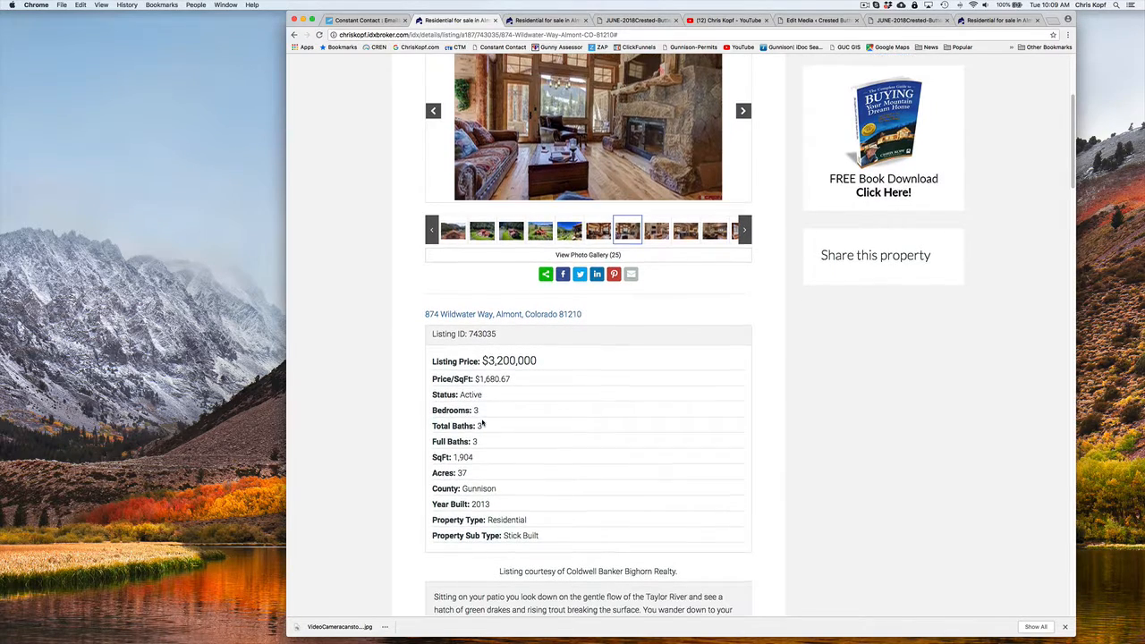
{"action": "scroll", "coordinate": [474, 375], "scroll_direction": "up", "scroll_amount": 4}
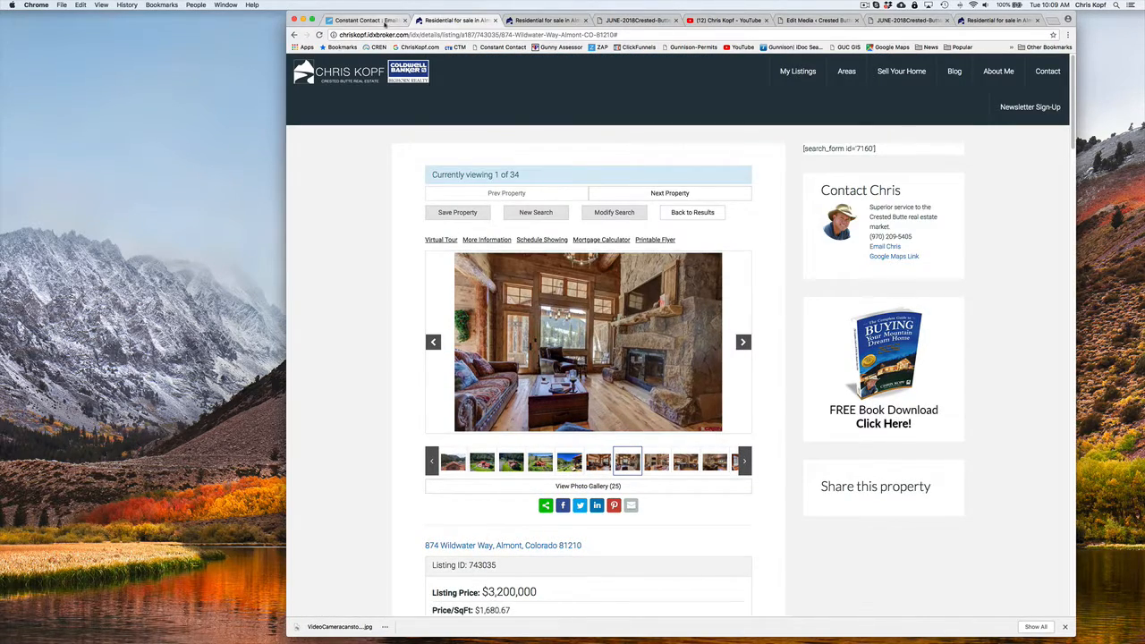
Open the CREN MLS in a new browser tab and list the agent's own current listings from the Market Monitor
{"action": "left_click", "coordinate": [367, 19]}
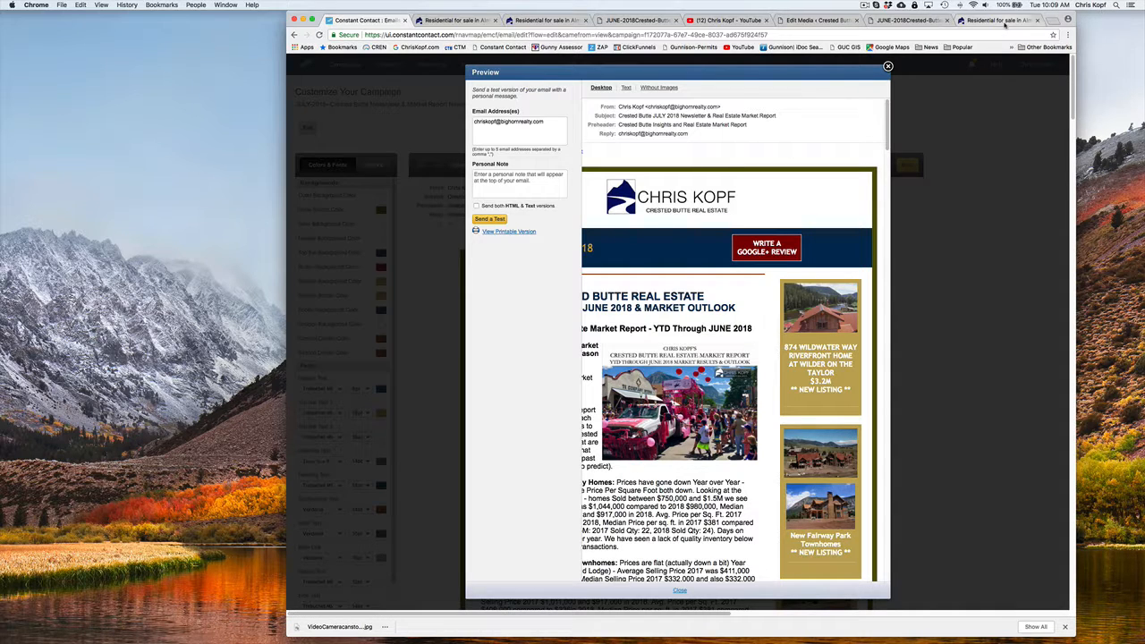
{"action": "left_click", "coordinate": [1055, 21]}
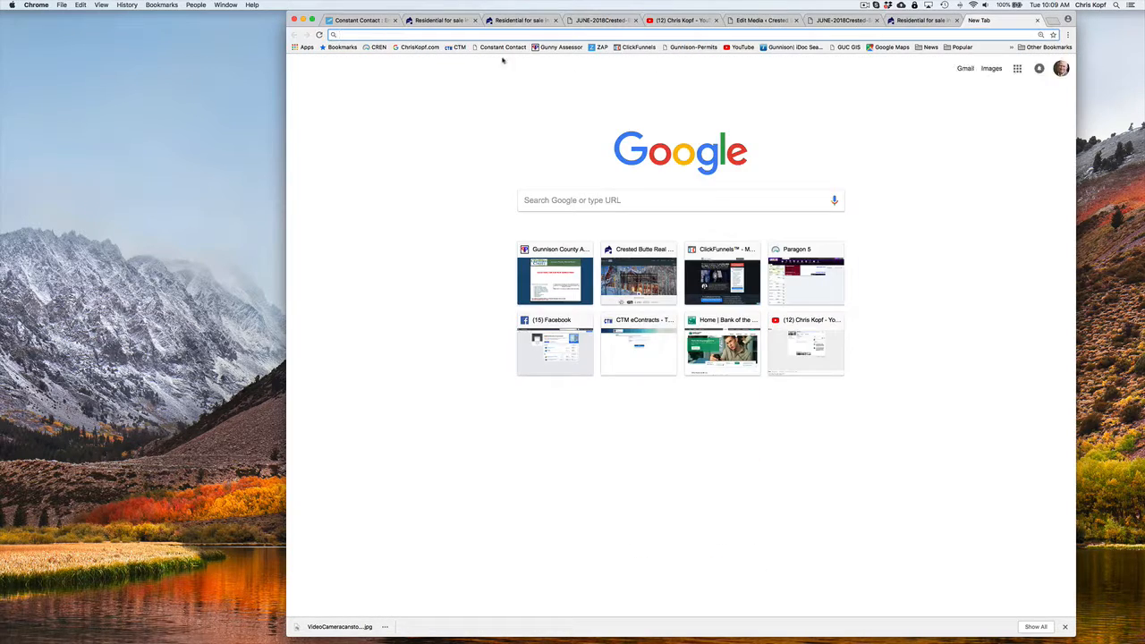
{"action": "left_click", "coordinate": [376, 46]}
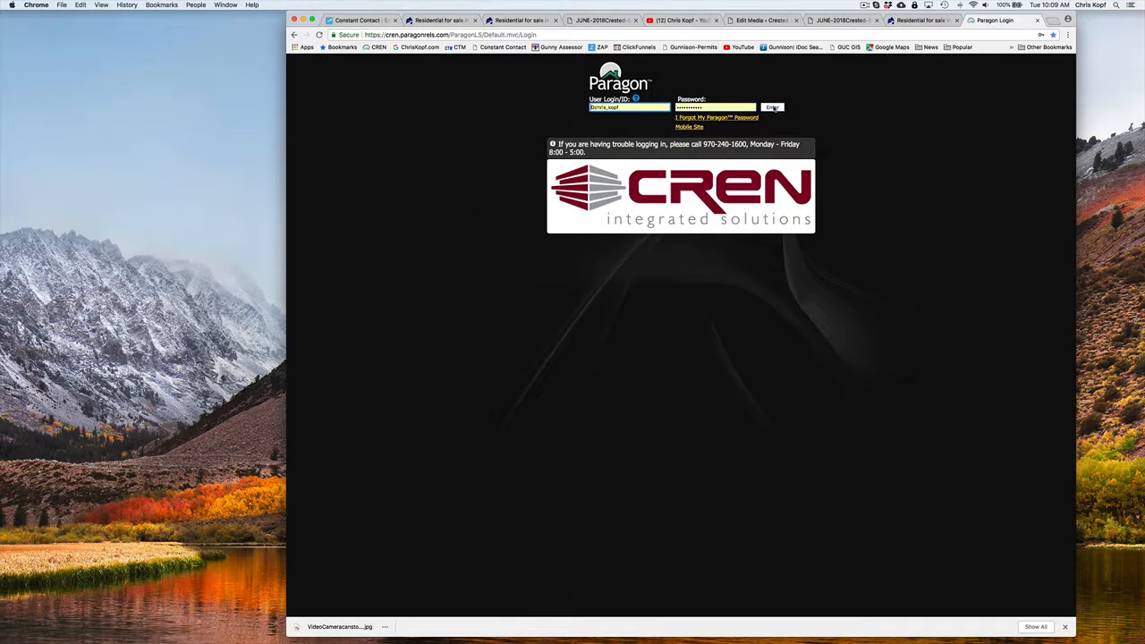
{"action": "left_click", "coordinate": [774, 108]}
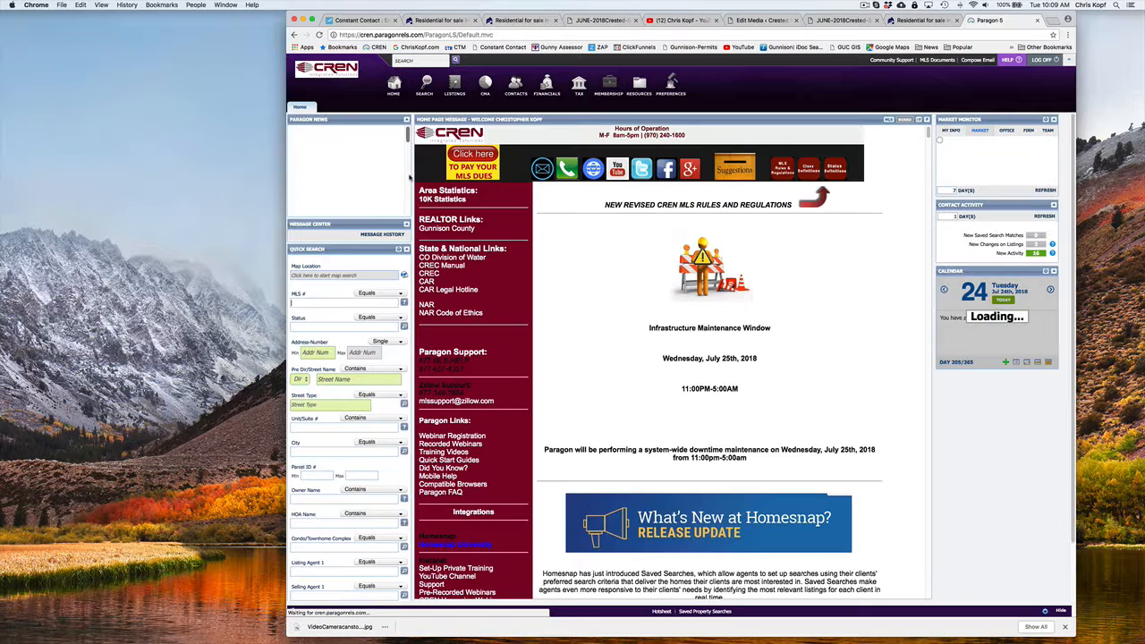
{"action": "left_click", "coordinate": [946, 132]}
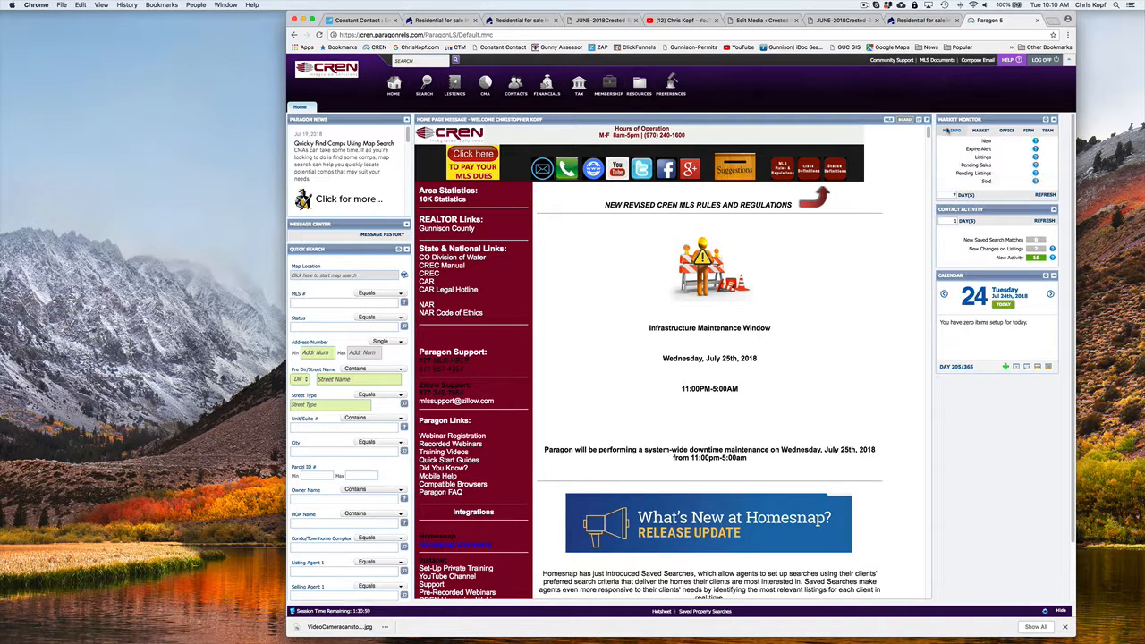
{"action": "left_click", "coordinate": [1012, 157]}
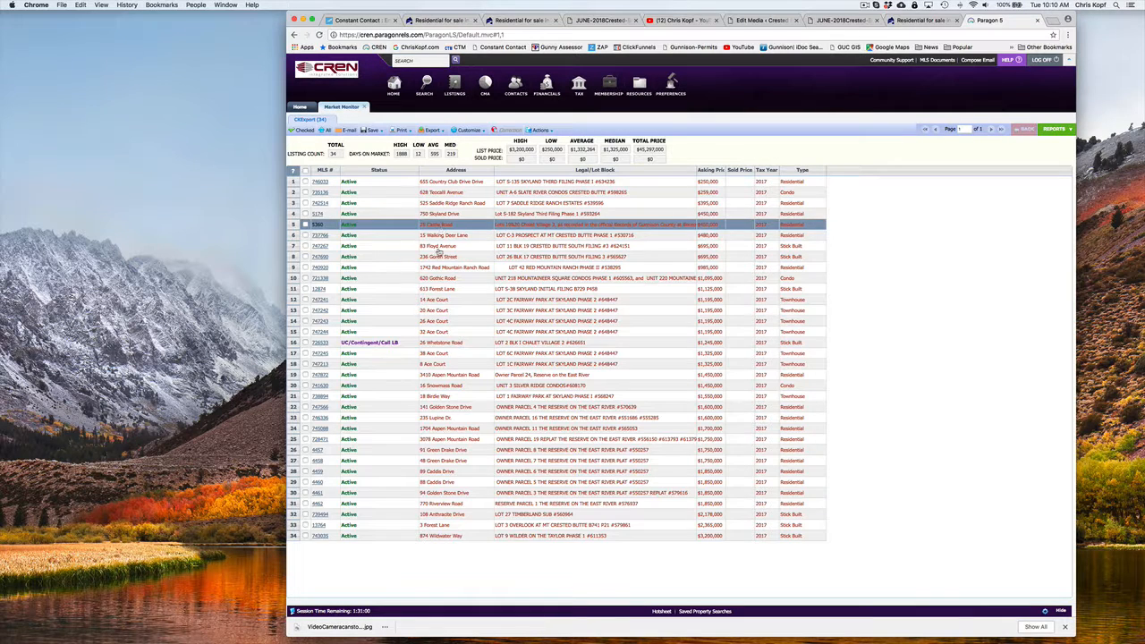
Open the Wilder on the Taylor listing's full details and compose an e-mail with a hyperlink to its Client Full Detail report
{"action": "left_click", "coordinate": [448, 537]}
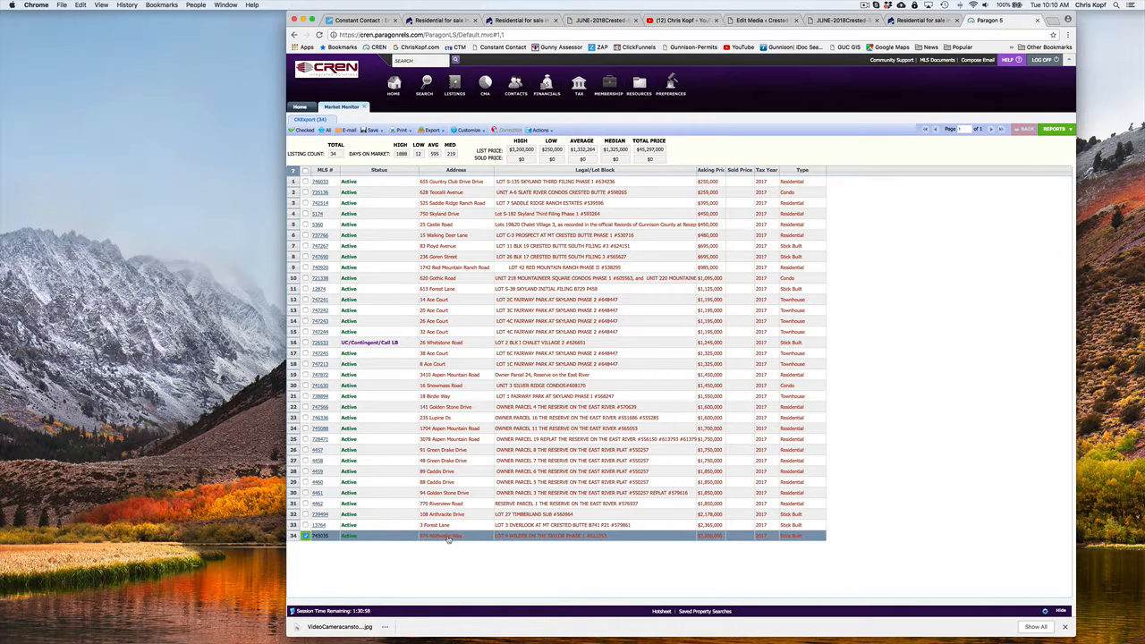
{"action": "double_click", "coordinate": [448, 537]}
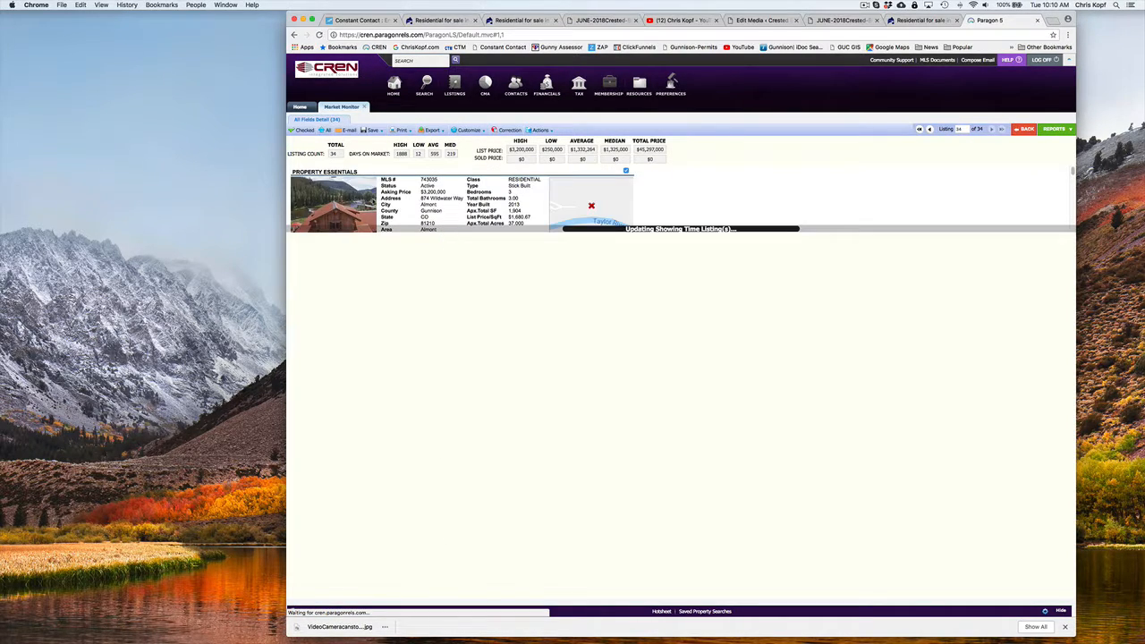
{"action": "left_click", "coordinate": [346, 130]}
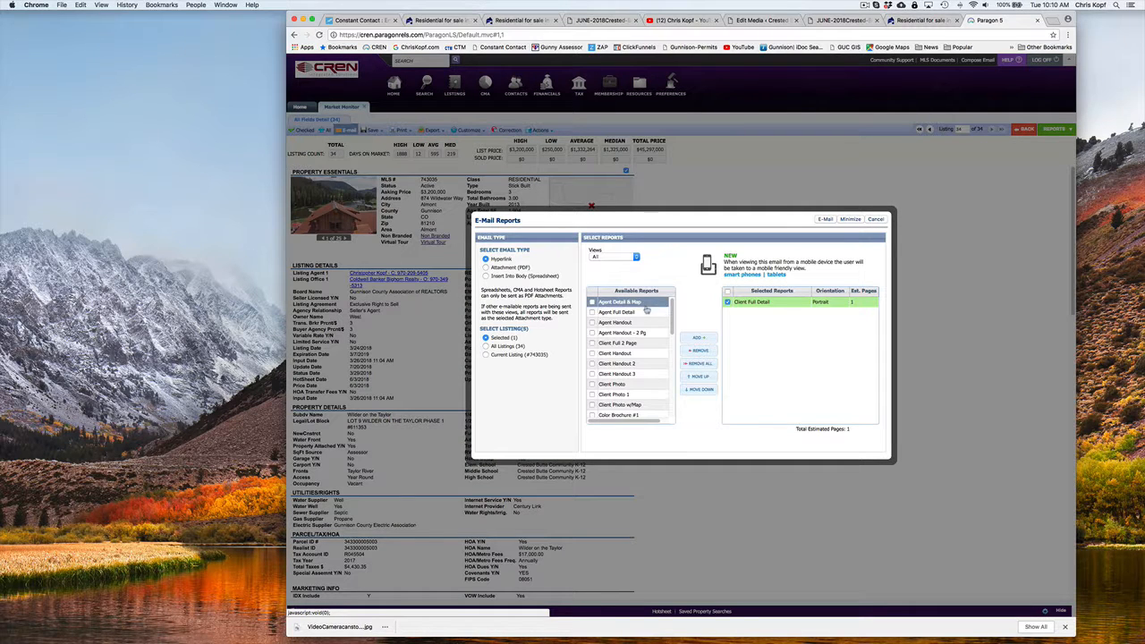
{"action": "left_click", "coordinate": [758, 304]}
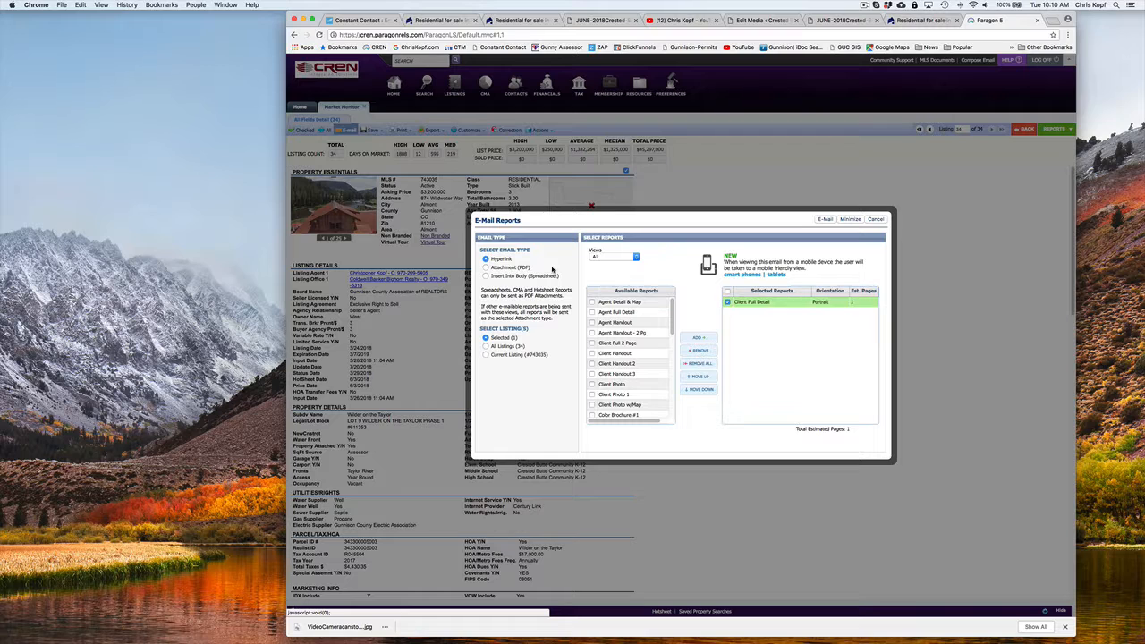
{"action": "left_click", "coordinate": [824, 219]}
Copy the listing report's full web address from the note at the end of the e-mail body
{"action": "scroll", "coordinate": [610, 399], "scroll_direction": "down", "scroll_amount": 5}
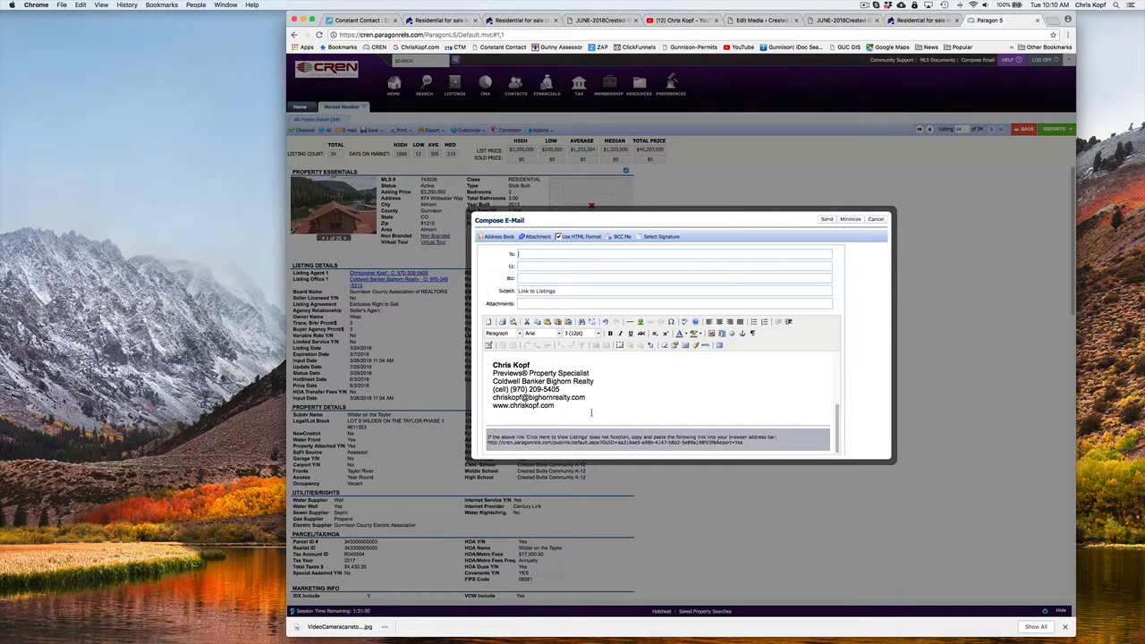
{"action": "scroll", "coordinate": [546, 373], "scroll_direction": "up", "scroll_amount": 5}
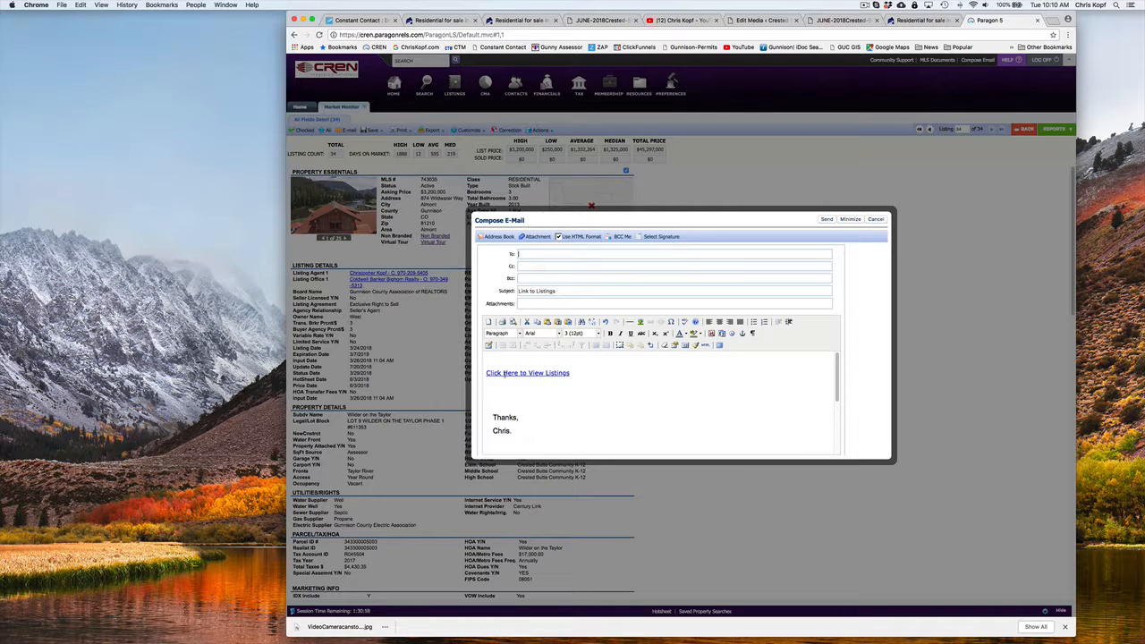
{"action": "scroll", "coordinate": [534, 385], "scroll_direction": "down", "scroll_amount": 5}
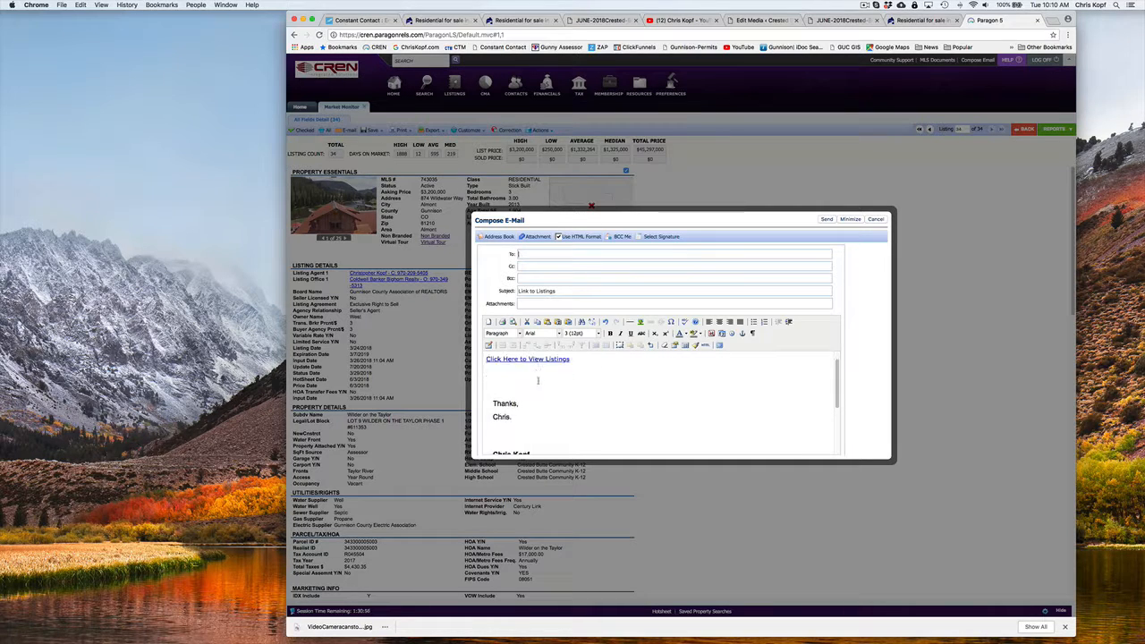
{"action": "left_click", "coordinate": [538, 442]}
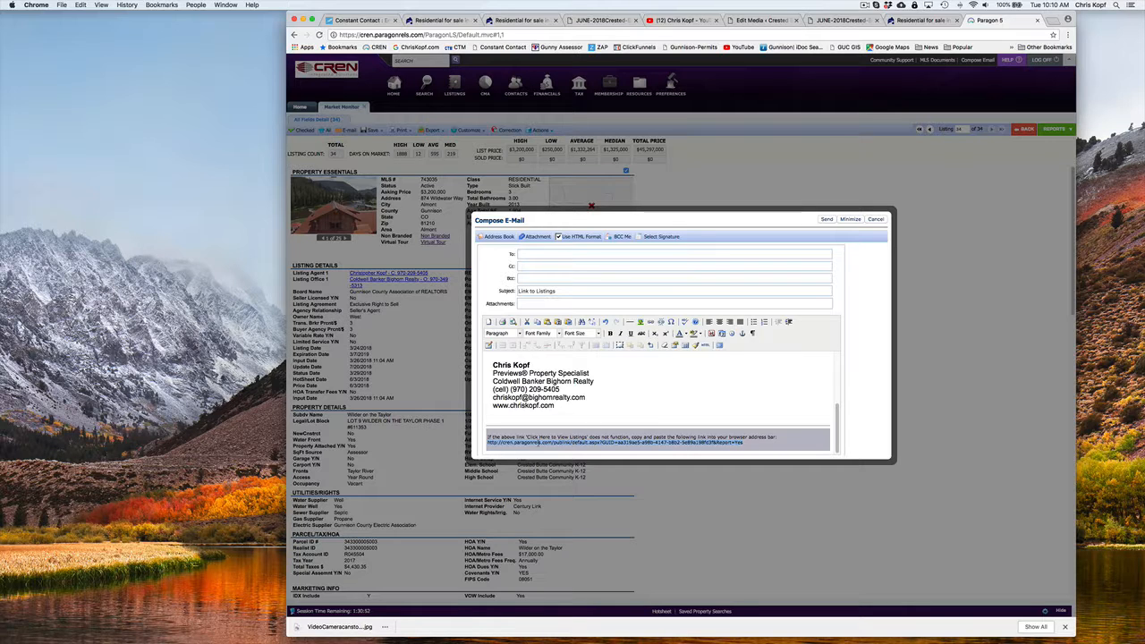
Replace the clickable link of the Wilder on the Taylor sidebar image with the copied MLS report address, and save the sidebar block
{"action": "left_click", "coordinate": [356, 20]}
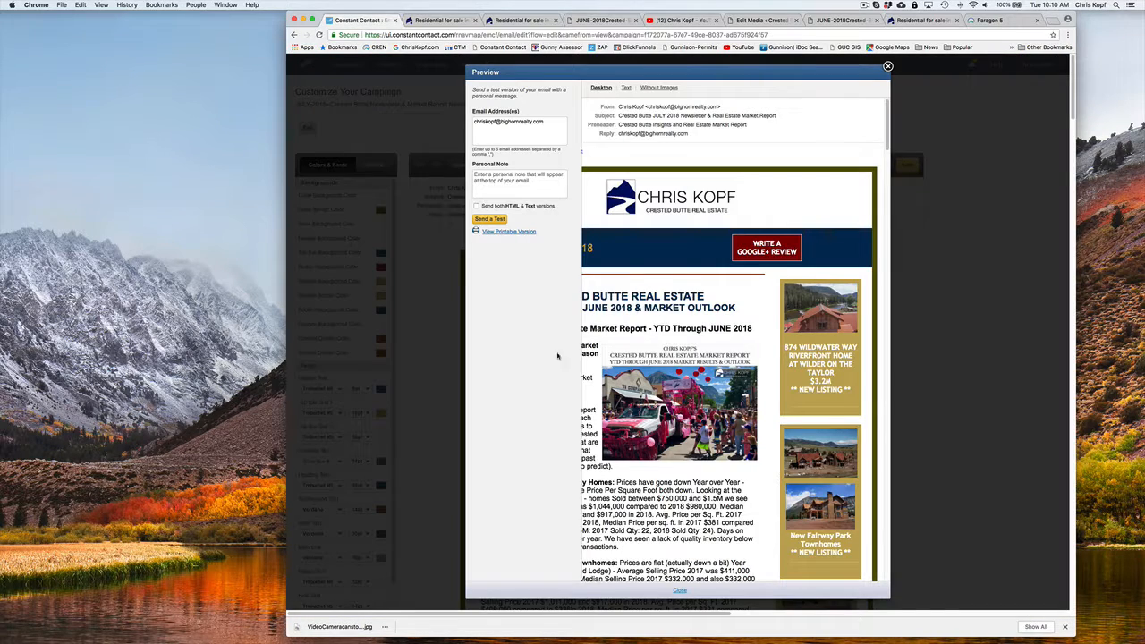
{"action": "left_click", "coordinate": [888, 66]}
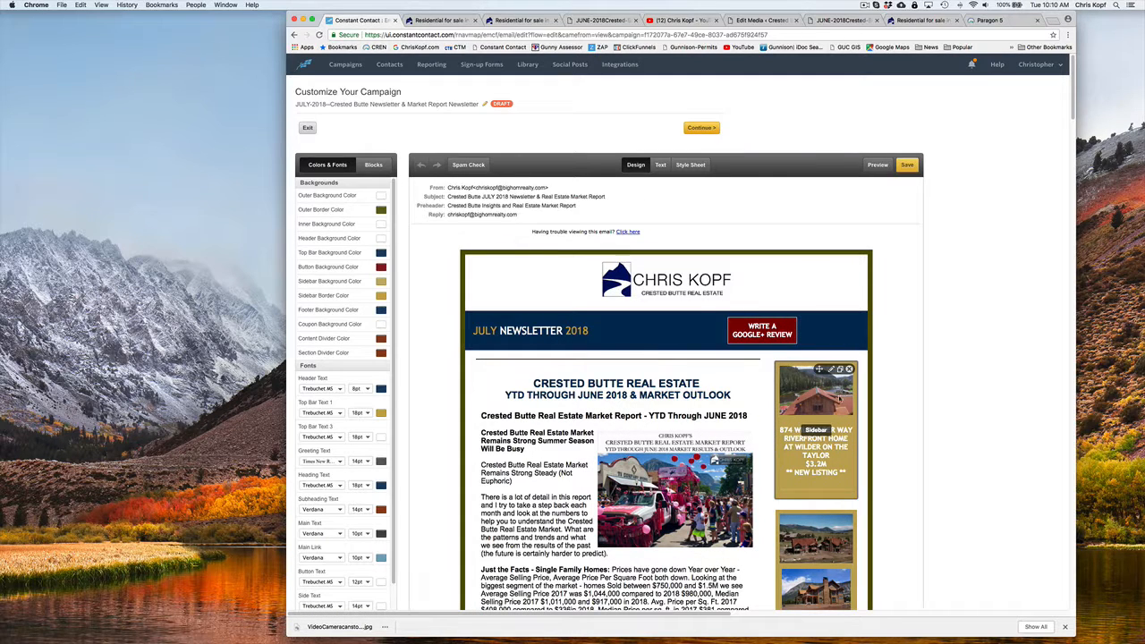
{"action": "left_click", "coordinate": [831, 368]}
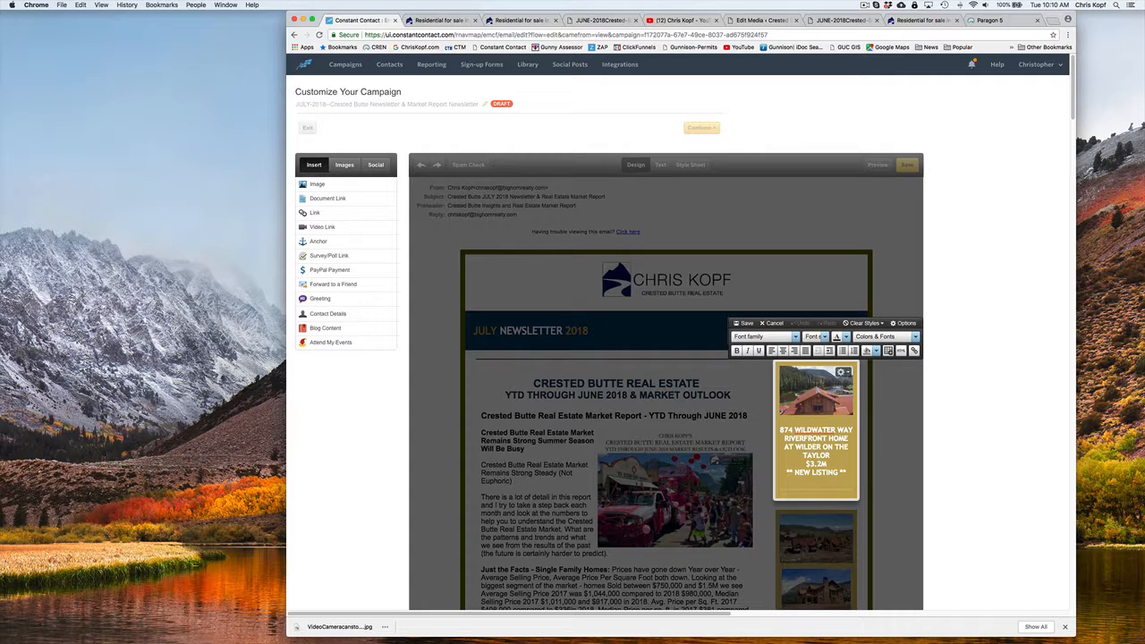
{"action": "left_click", "coordinate": [845, 373]}
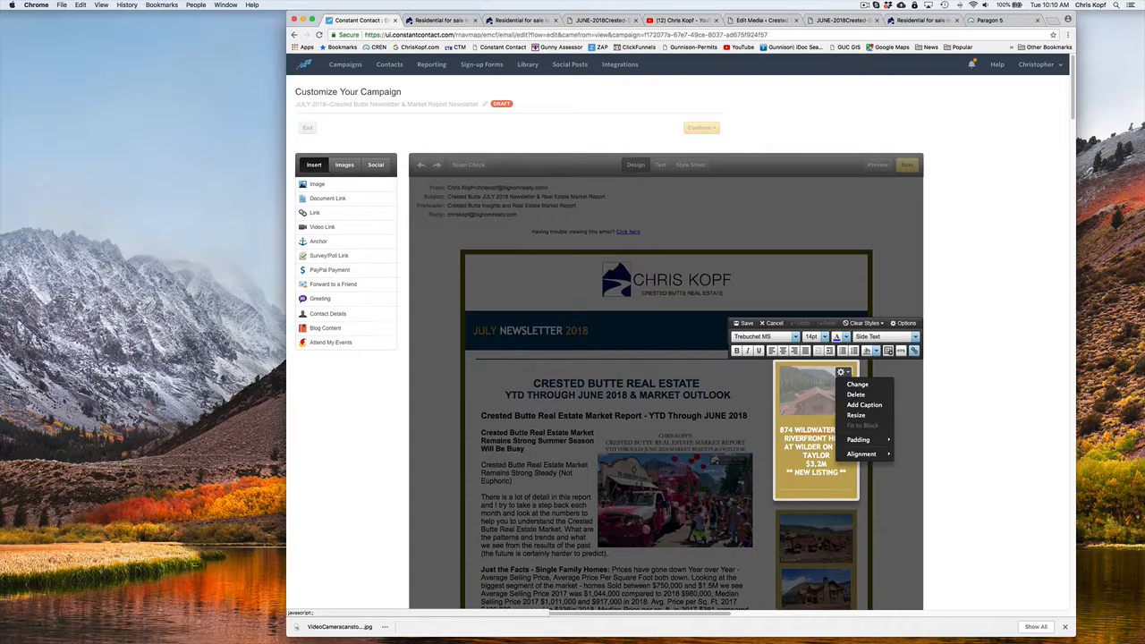
{"action": "mouse_move", "coordinate": [855, 454]}
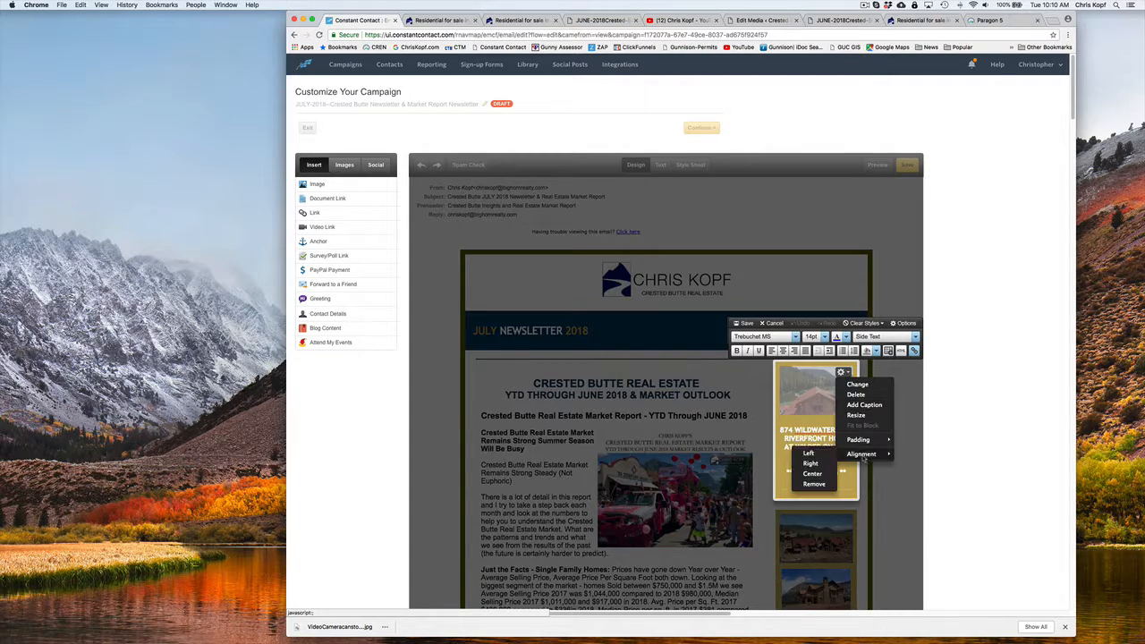
{"action": "left_click", "coordinate": [856, 383]}
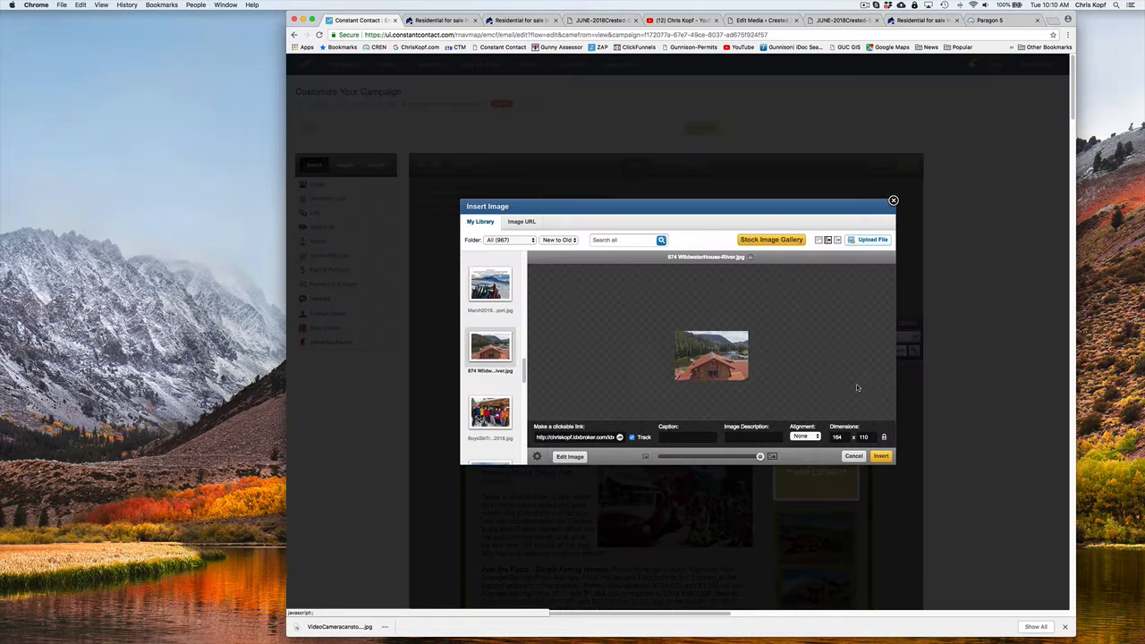
{"action": "triple_click", "coordinate": [582, 438]}
{"action": "key", "text": "super+v"}
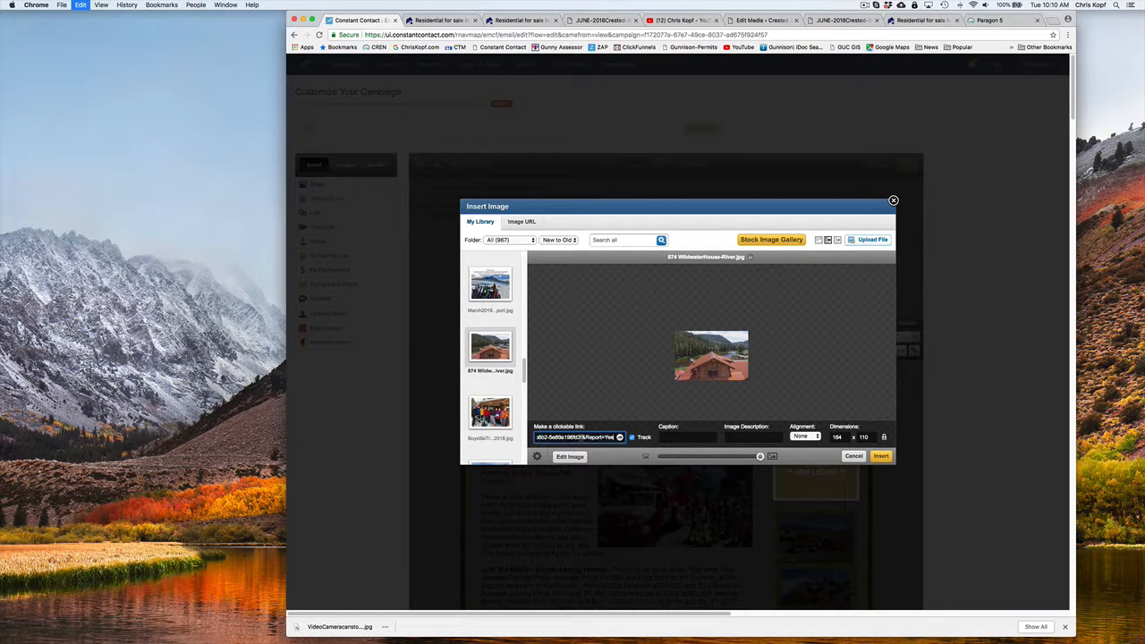
{"action": "left_click", "coordinate": [881, 456]}
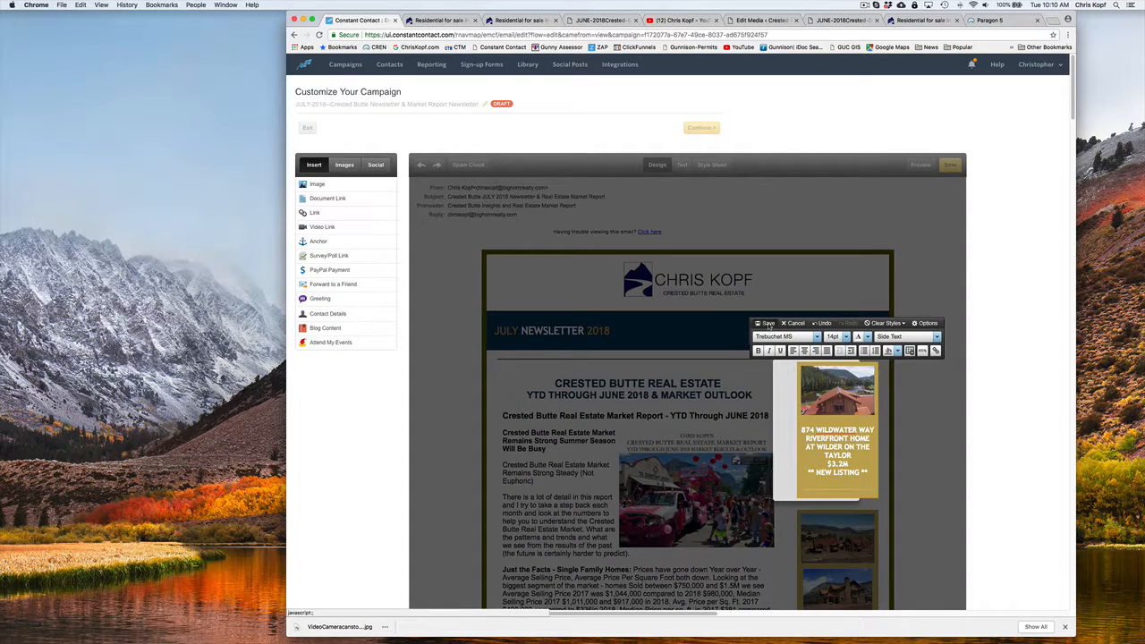
{"action": "left_click", "coordinate": [766, 323]}
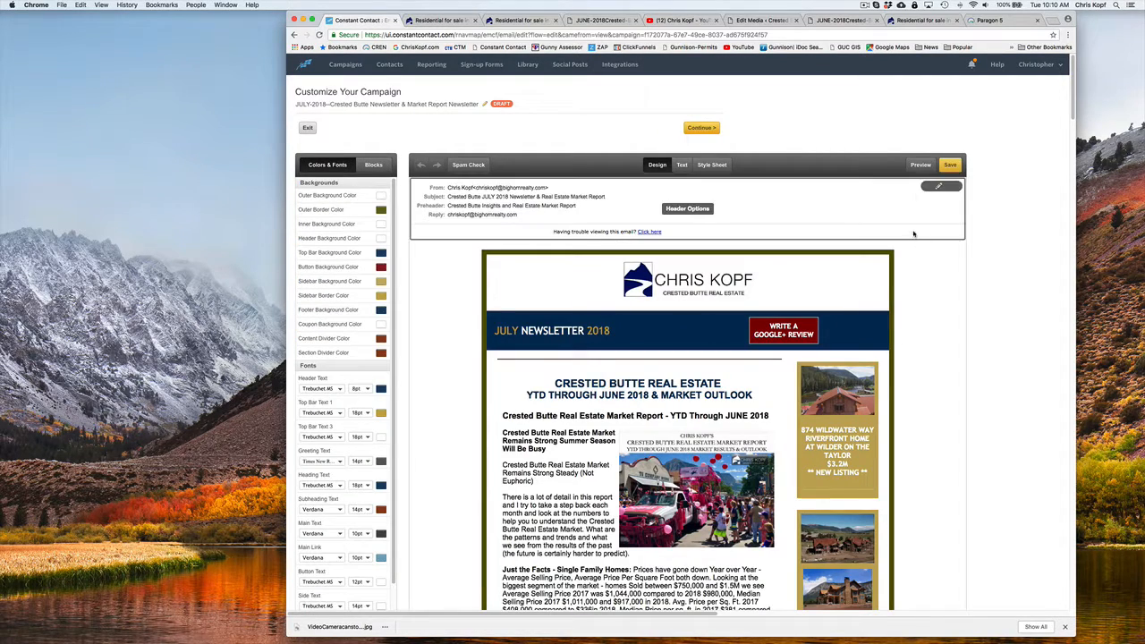
Preview the campaign, test the MLS report link on the Wilder on the Taylor image, and return to the preview
{"action": "left_click", "coordinate": [920, 165]}
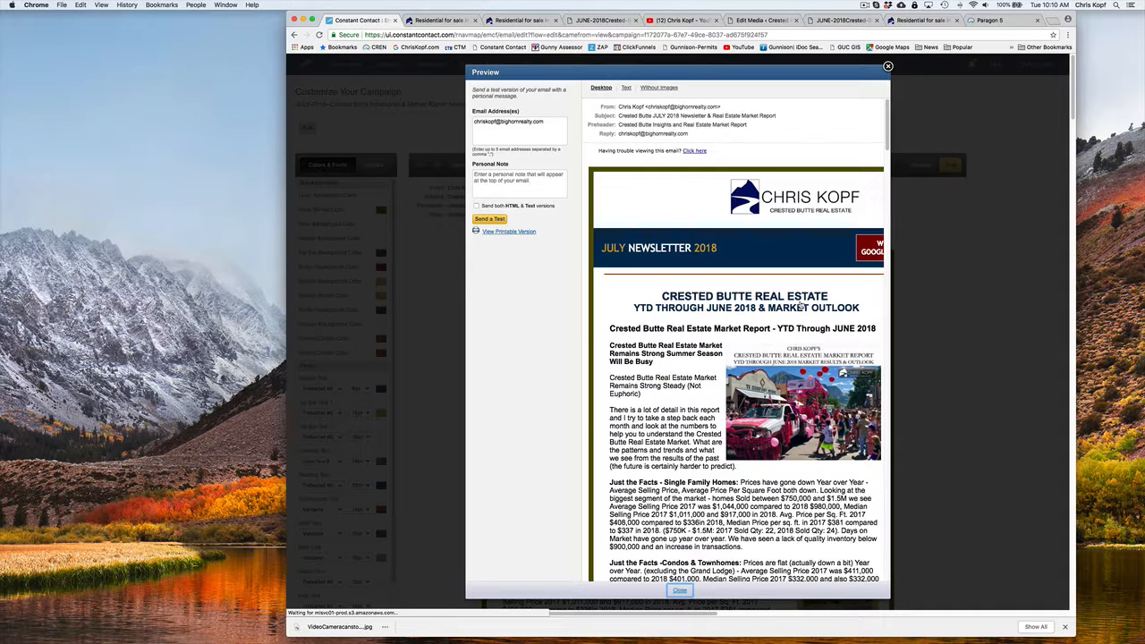
{"action": "left_click", "coordinate": [803, 325]}
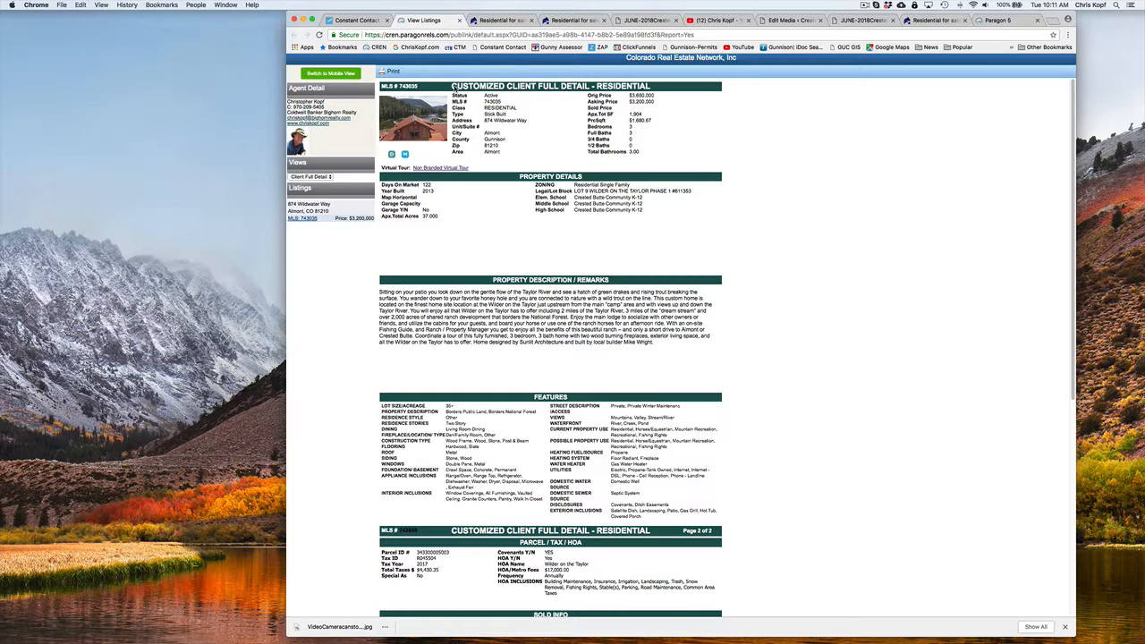
{"action": "left_click", "coordinate": [354, 20]}
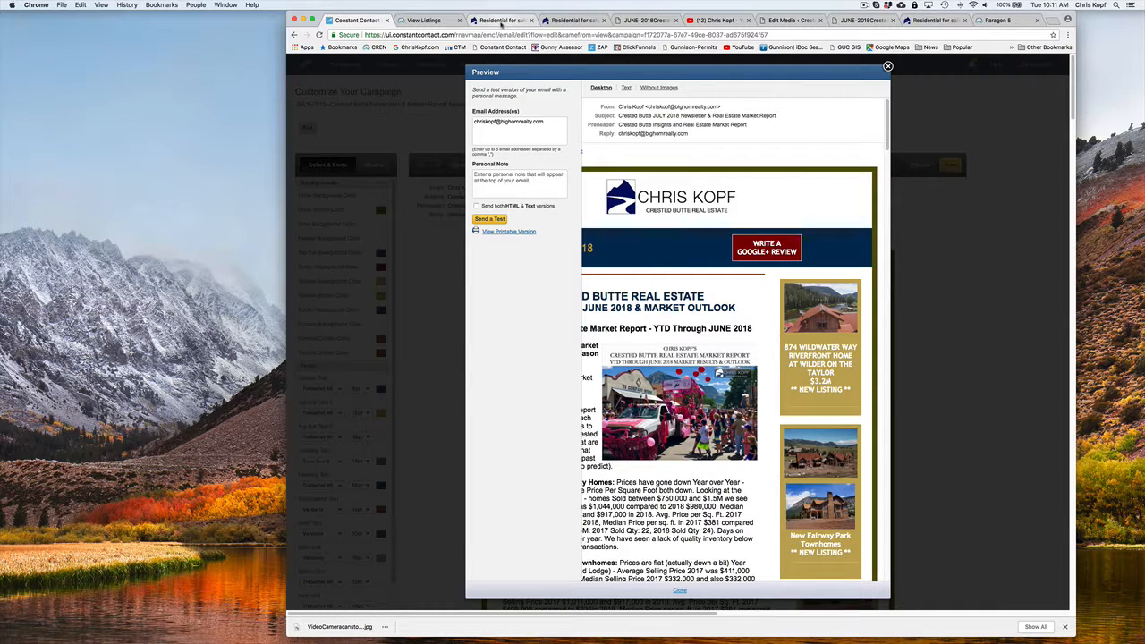
Return the Wilder on the Taylor listing on the agent's website to its first photo and copy the page's web address
{"action": "left_click", "coordinate": [512, 21]}
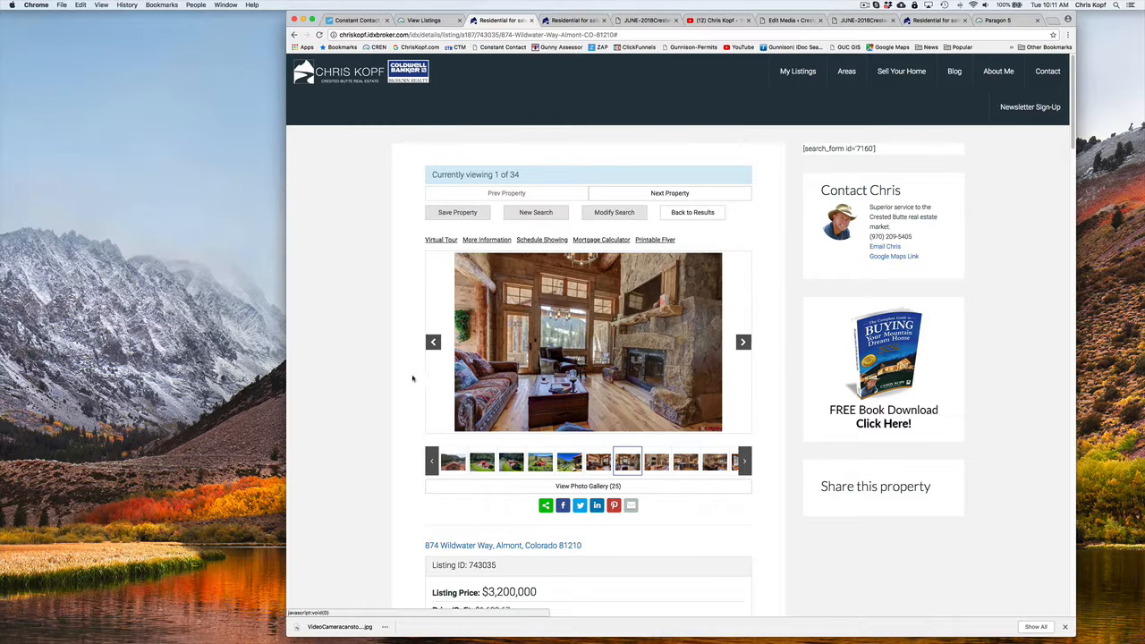
{"action": "left_click", "coordinate": [433, 342]}
{"action": "left_click", "coordinate": [433, 341]}
{"action": "left_click", "coordinate": [433, 342]}
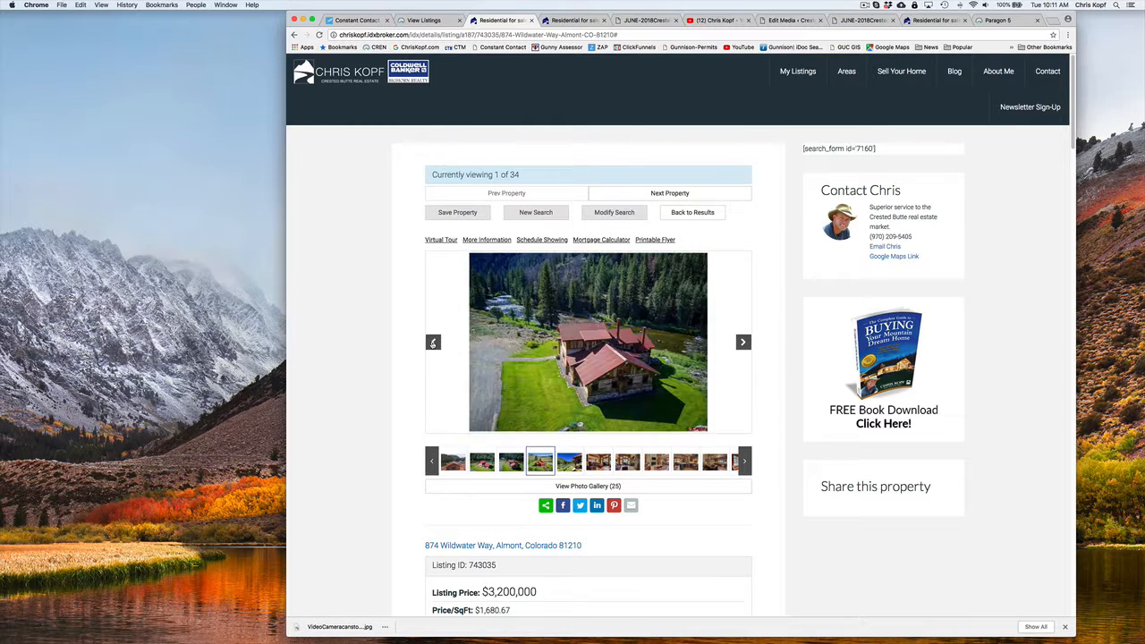
{"action": "left_click", "coordinate": [433, 342]}
{"action": "left_click", "coordinate": [432, 342]}
{"action": "left_click", "coordinate": [433, 342]}
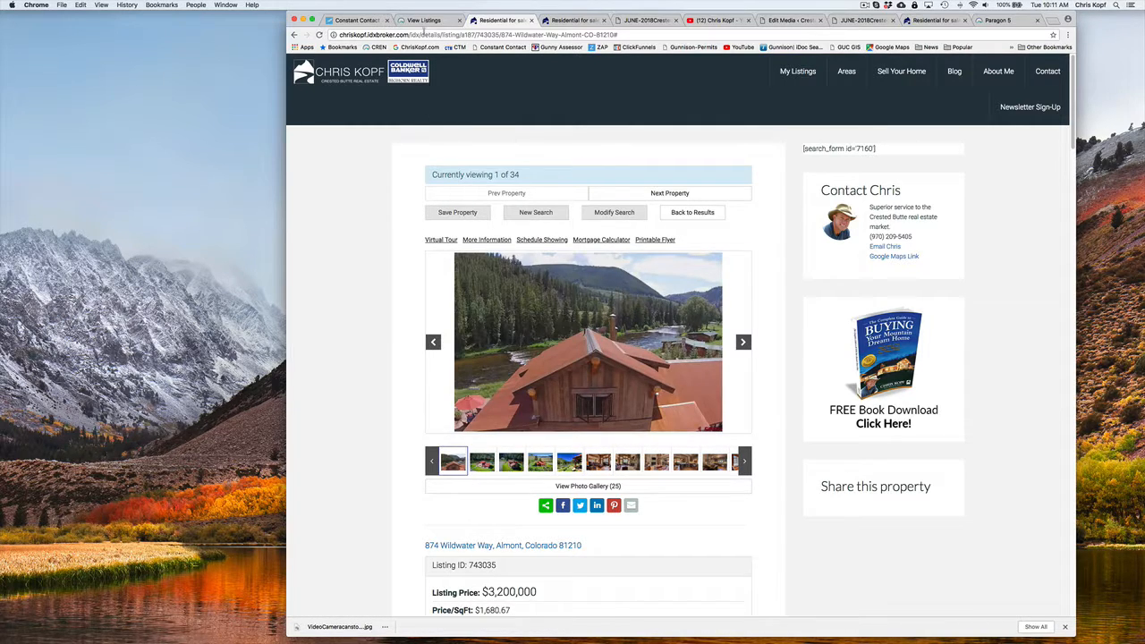
{"action": "left_click", "coordinate": [424, 34]}
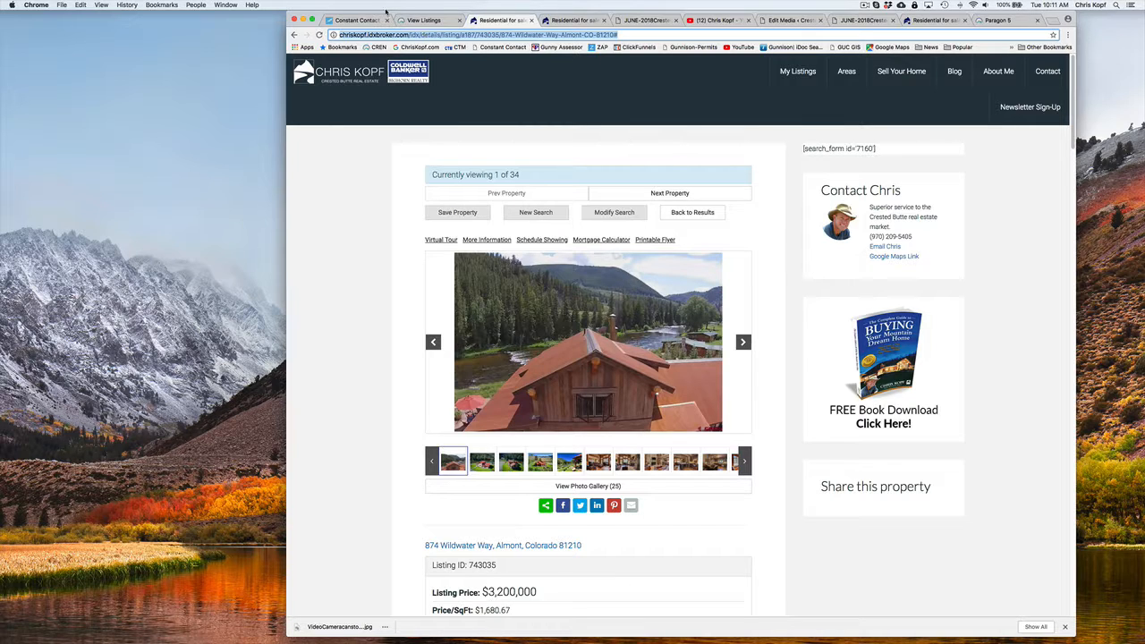
Replace the clickable link of the Wilder on the Taylor sidebar image with the copied website listing address, and save the sidebar block
{"action": "left_click", "coordinate": [358, 20]}
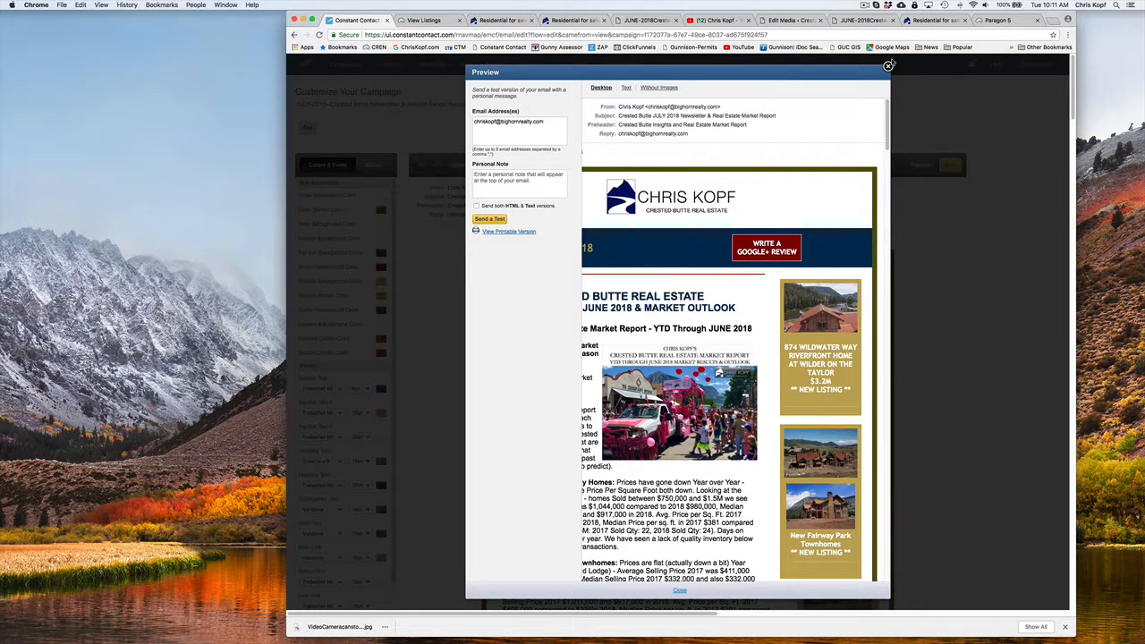
{"action": "left_click", "coordinate": [888, 65]}
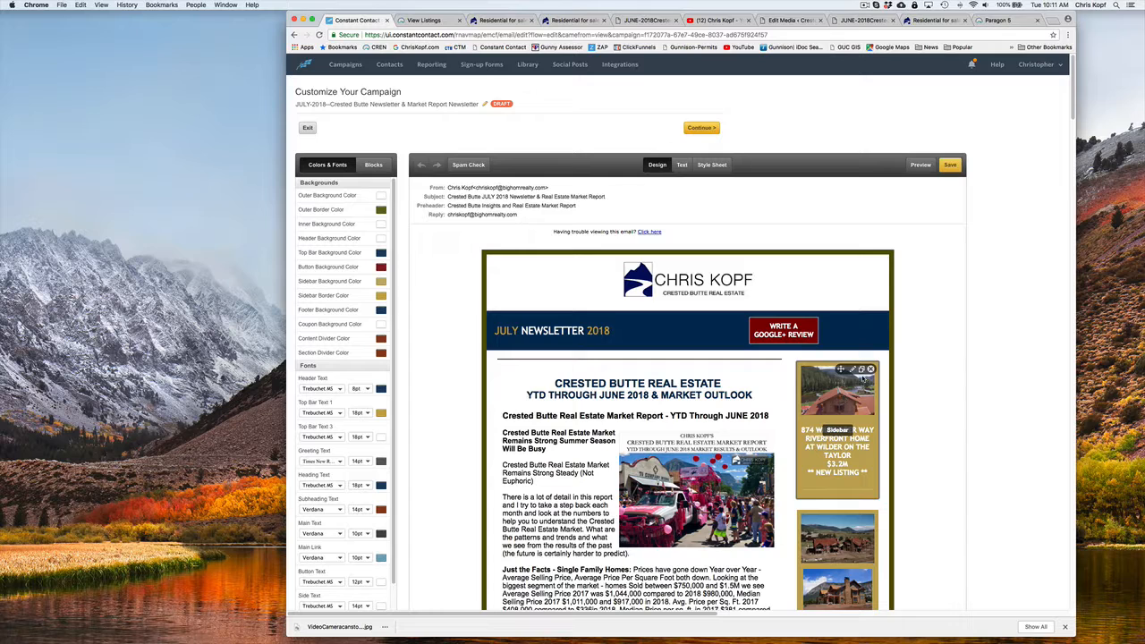
{"action": "left_click", "coordinate": [851, 369]}
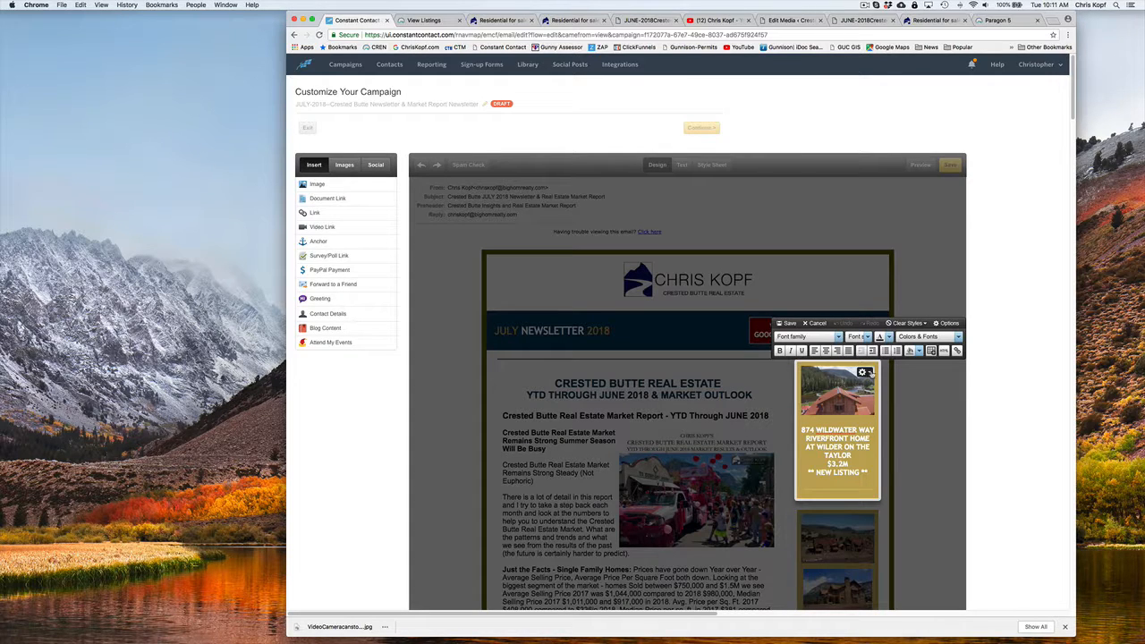
{"action": "left_click", "coordinate": [864, 372]}
{"action": "left_click", "coordinate": [880, 379]}
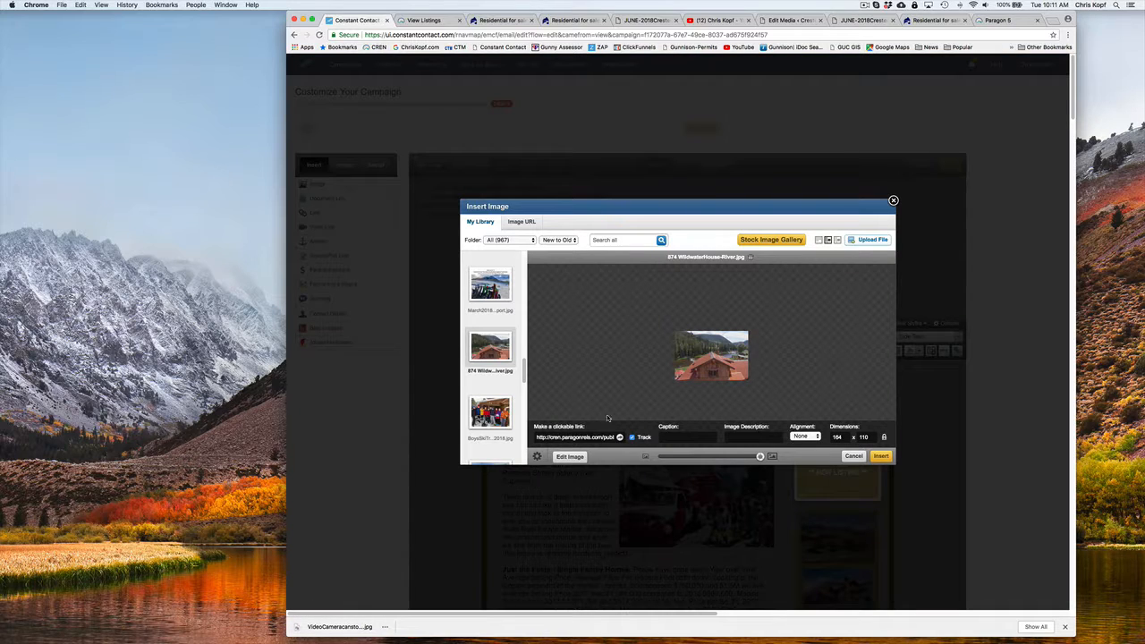
{"action": "triple_click", "coordinate": [583, 437]}
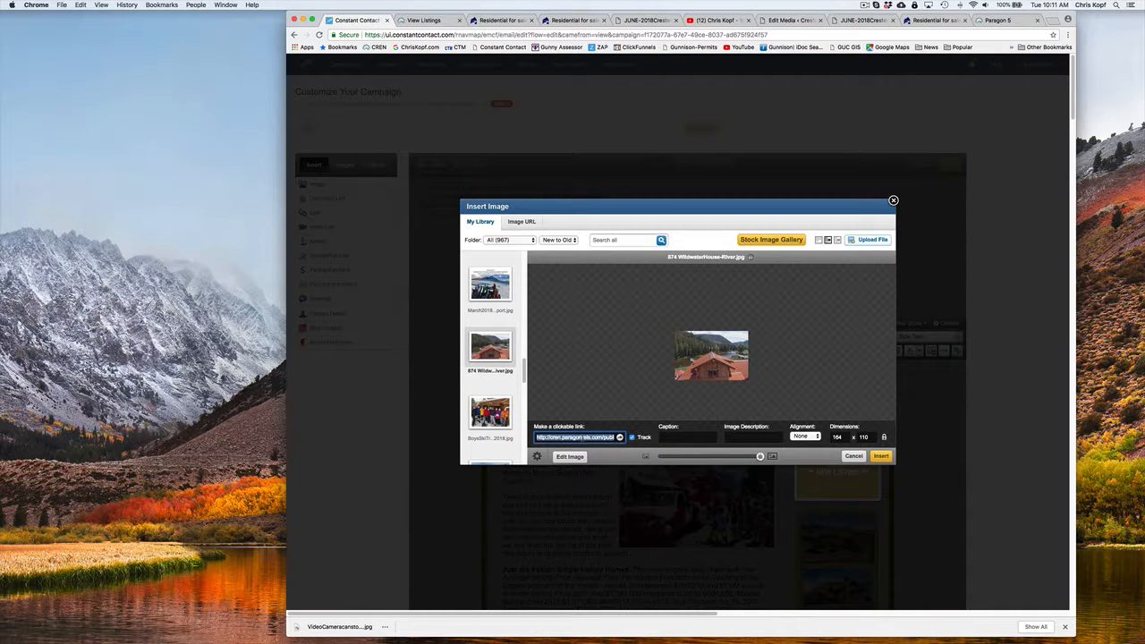
{"action": "key", "text": "ctrl+v"}
{"action": "left_click", "coordinate": [881, 457]}
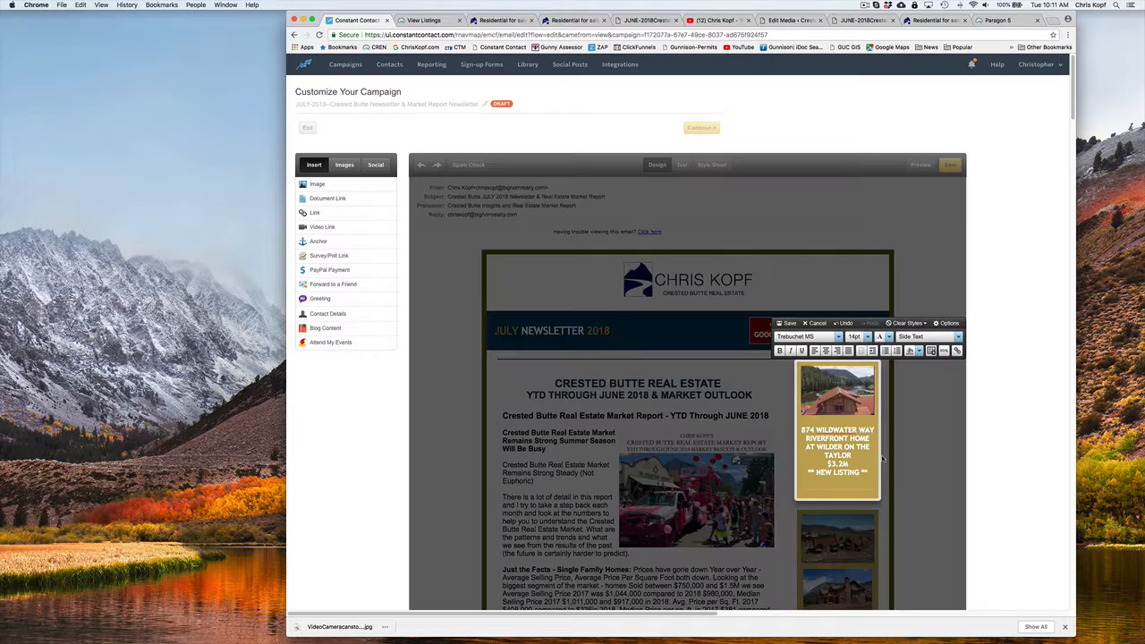
{"action": "left_click", "coordinate": [801, 324]}
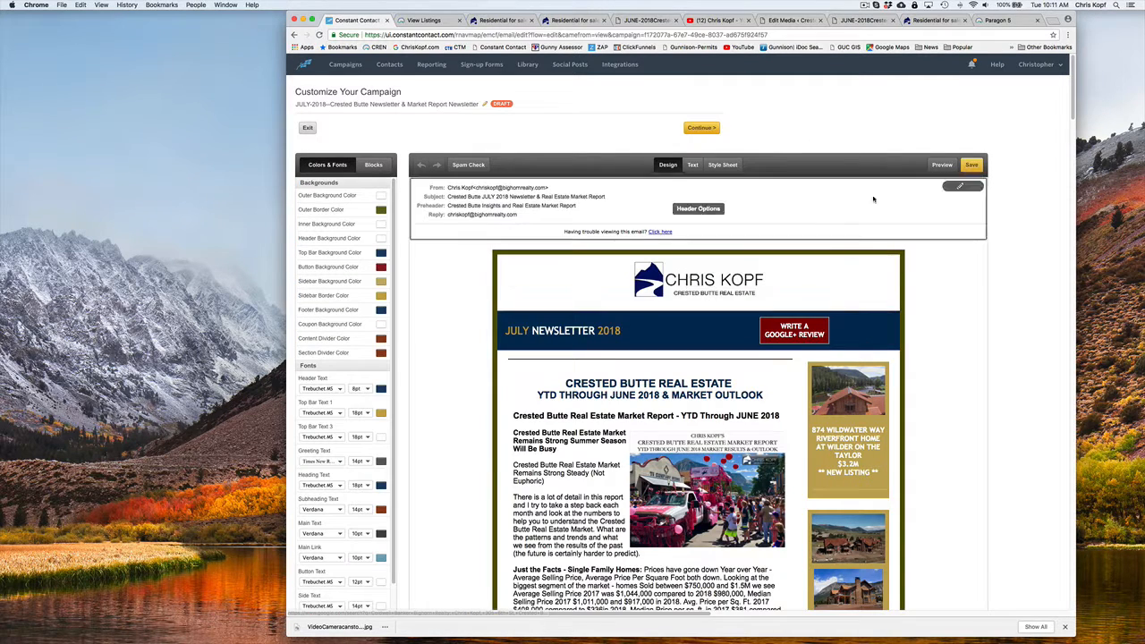
Preview the campaign, test the website listing link on the Wilder on the Taylor image, and return to the preview
{"action": "left_click", "coordinate": [942, 167]}
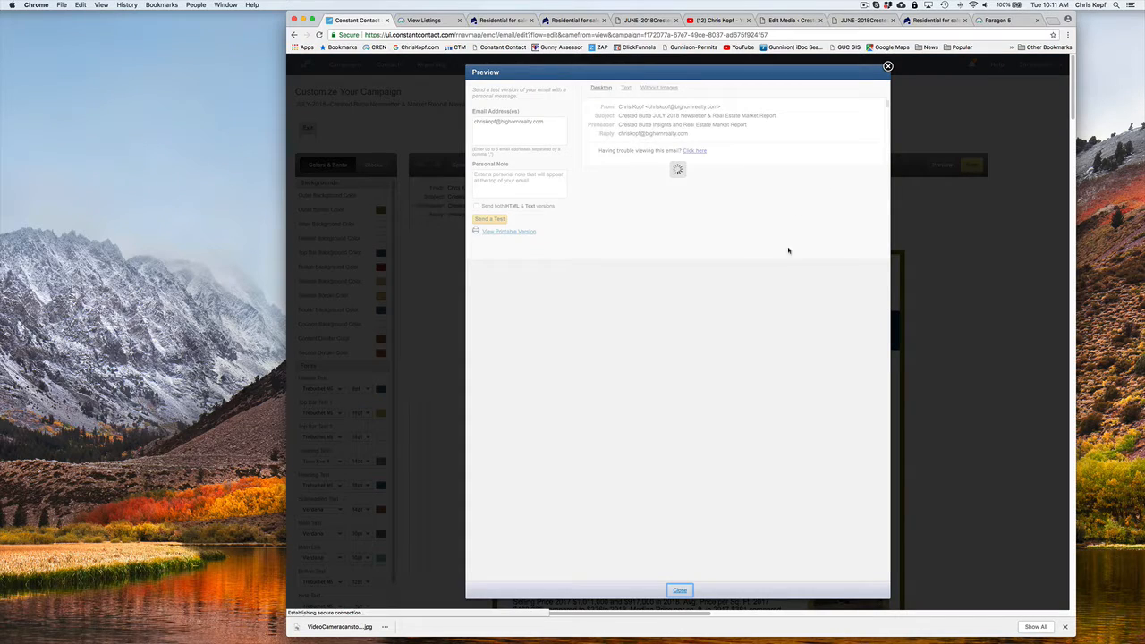
{"action": "left_click", "coordinate": [841, 314]}
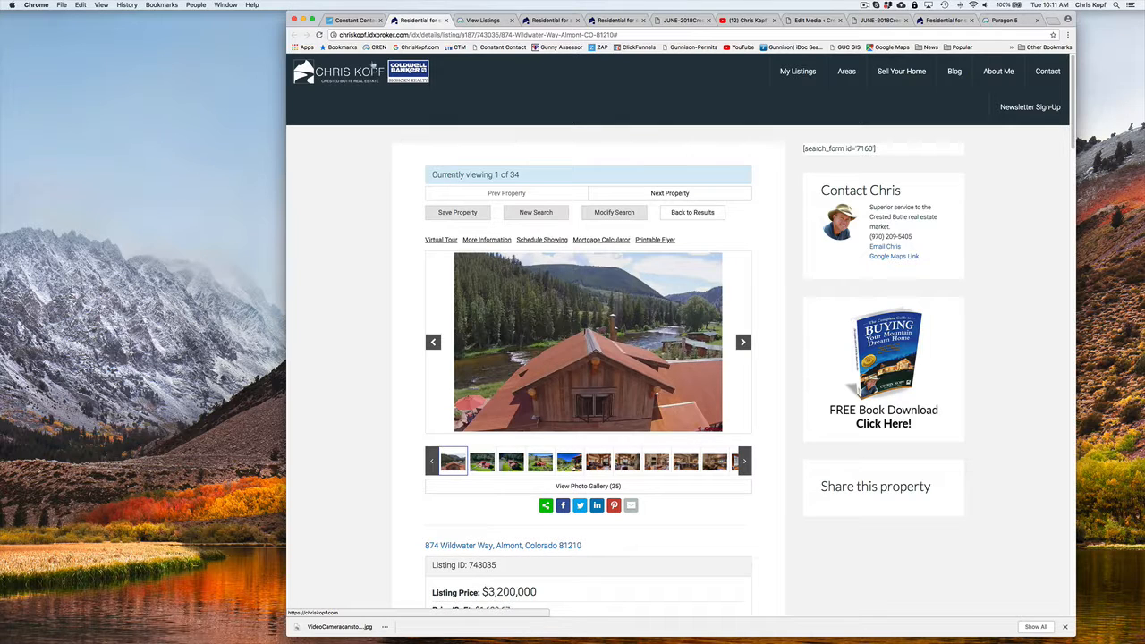
{"action": "left_click", "coordinate": [358, 19]}
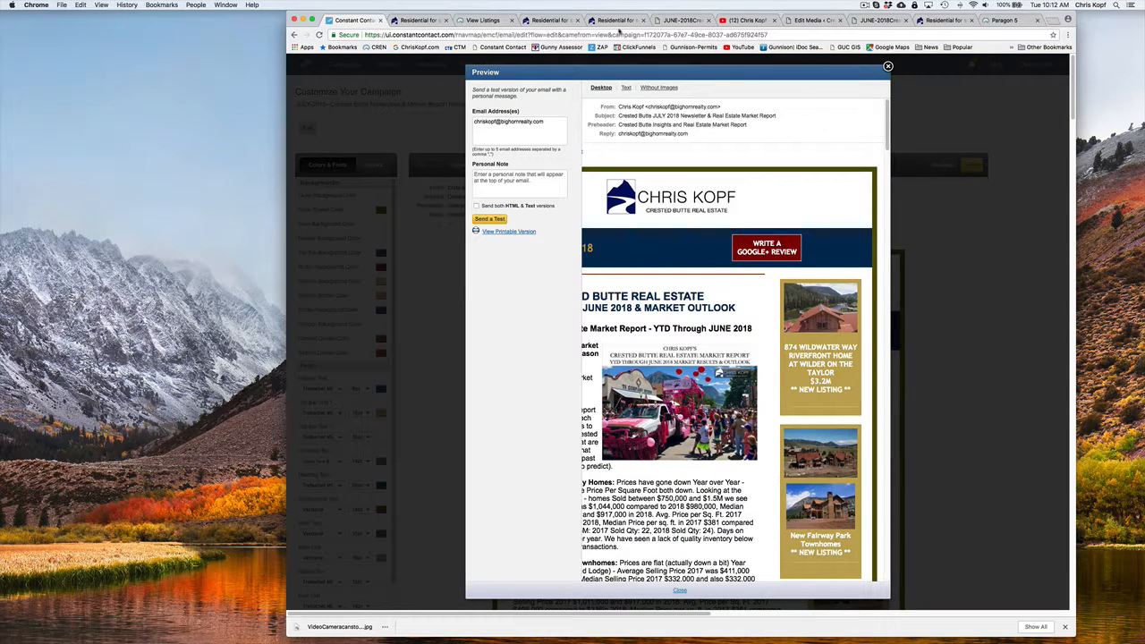
Check the website's blog page, and play the embedded video on the Coldwell Banker Global Luxury page
{"action": "left_click", "coordinate": [402, 19]}
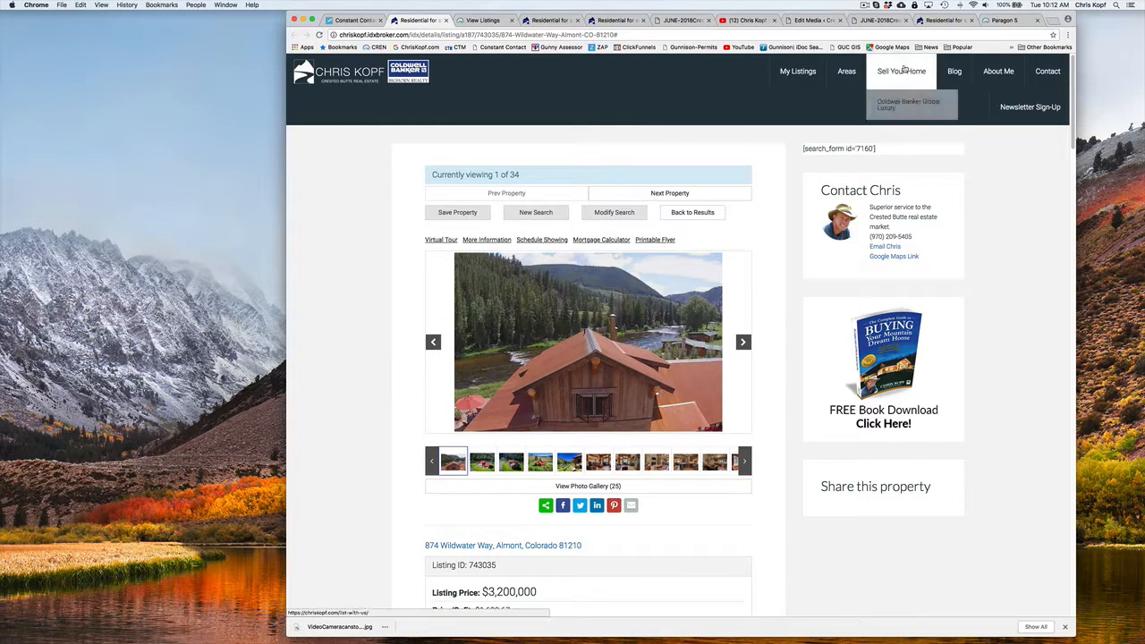
{"action": "left_click", "coordinate": [955, 72]}
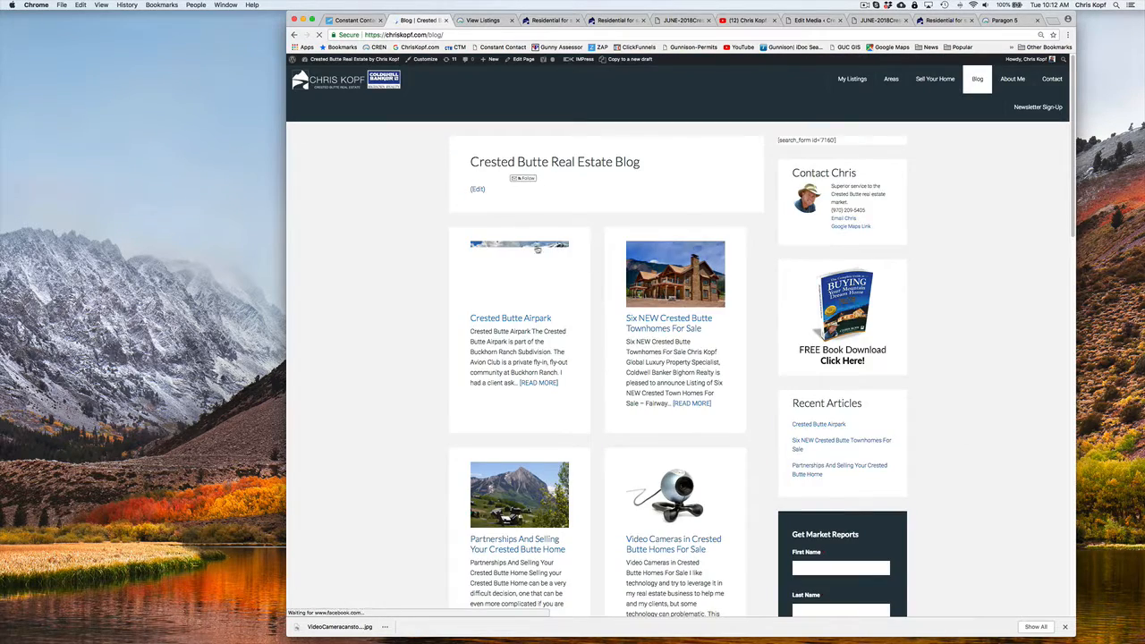
{"action": "scroll", "coordinate": [572, 313], "scroll_direction": "down", "scroll_amount": 9}
{"action": "scroll", "coordinate": [535, 248], "scroll_direction": "up", "scroll_amount": 10}
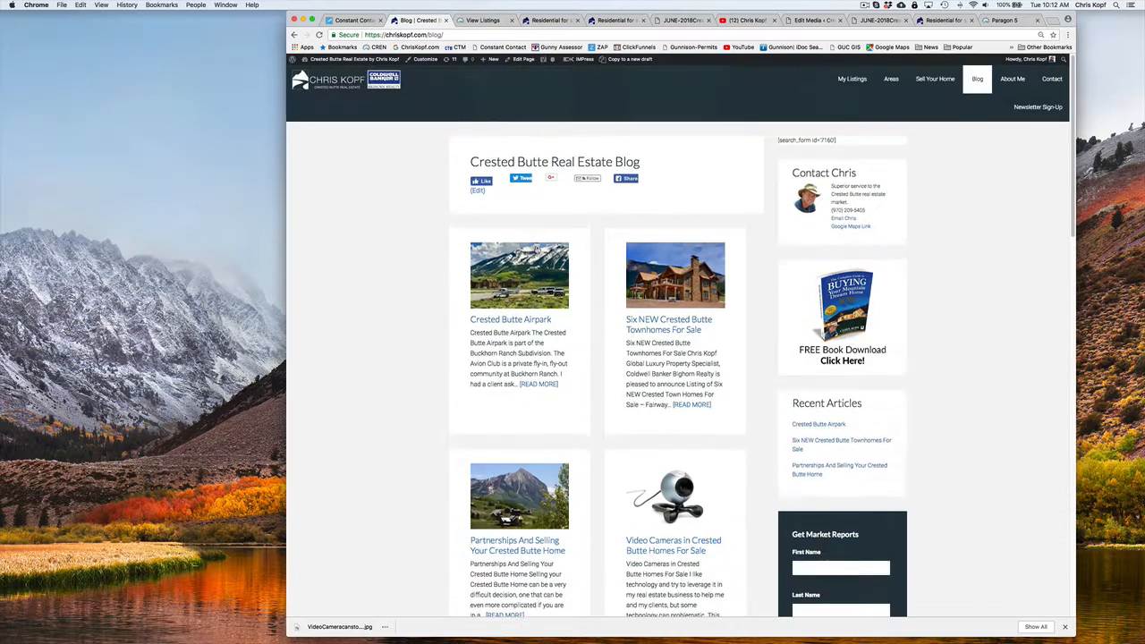
{"action": "mouse_move", "coordinate": [936, 83]}
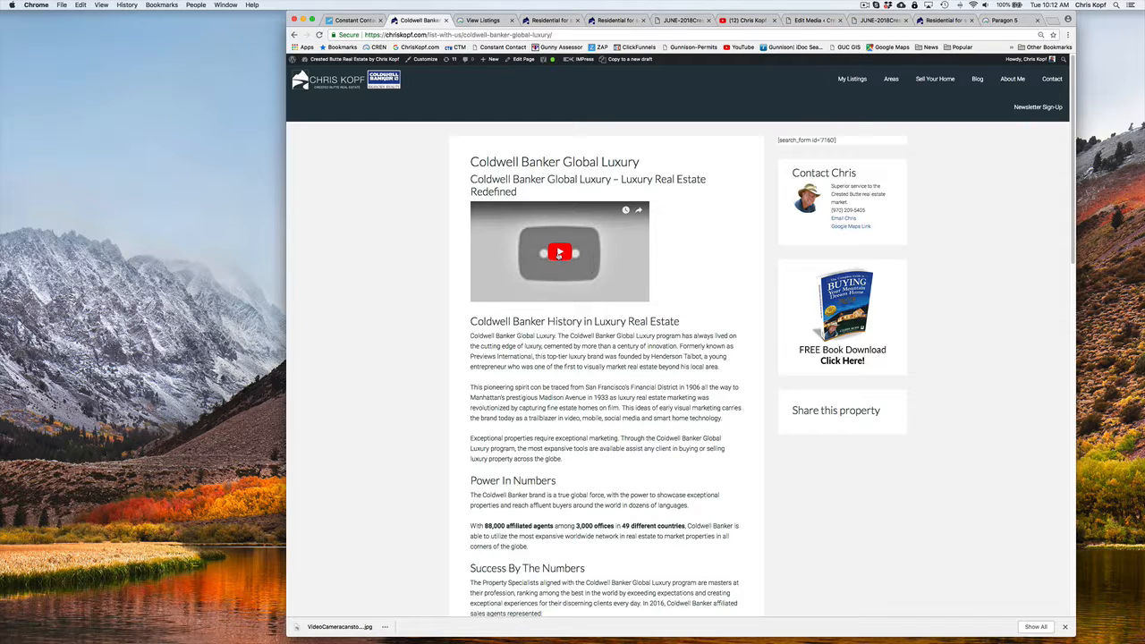
{"action": "left_click", "coordinate": [559, 254]}
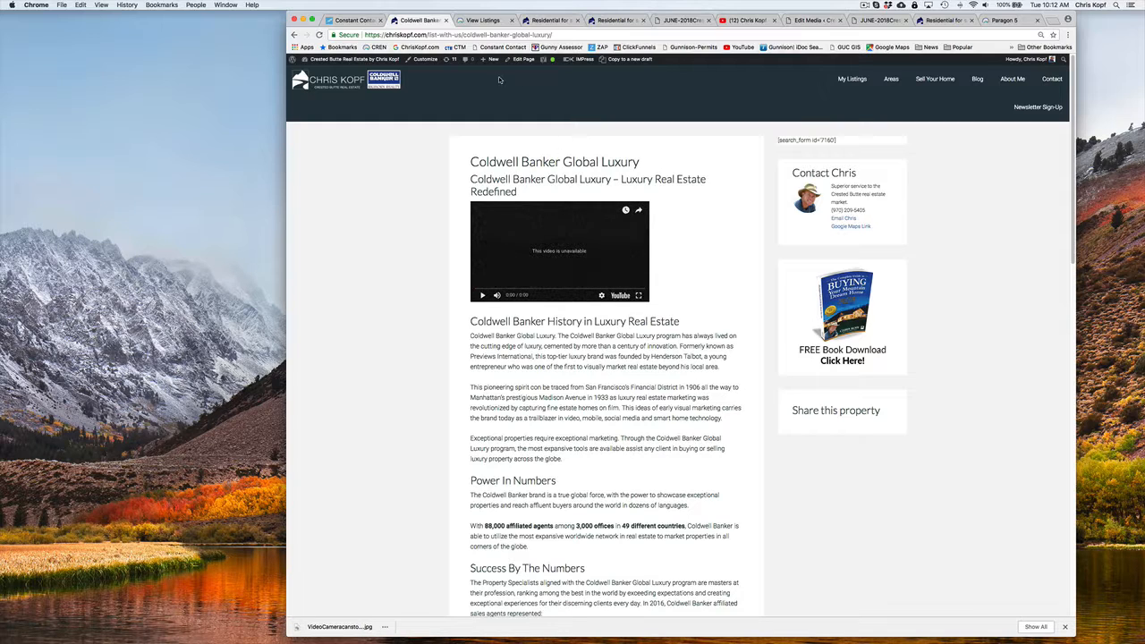
Open the Coldwell Banker Global Luxury page for editing and switch to the uploaded videos on the agent's YouTube channel
{"action": "left_click", "coordinate": [520, 60]}
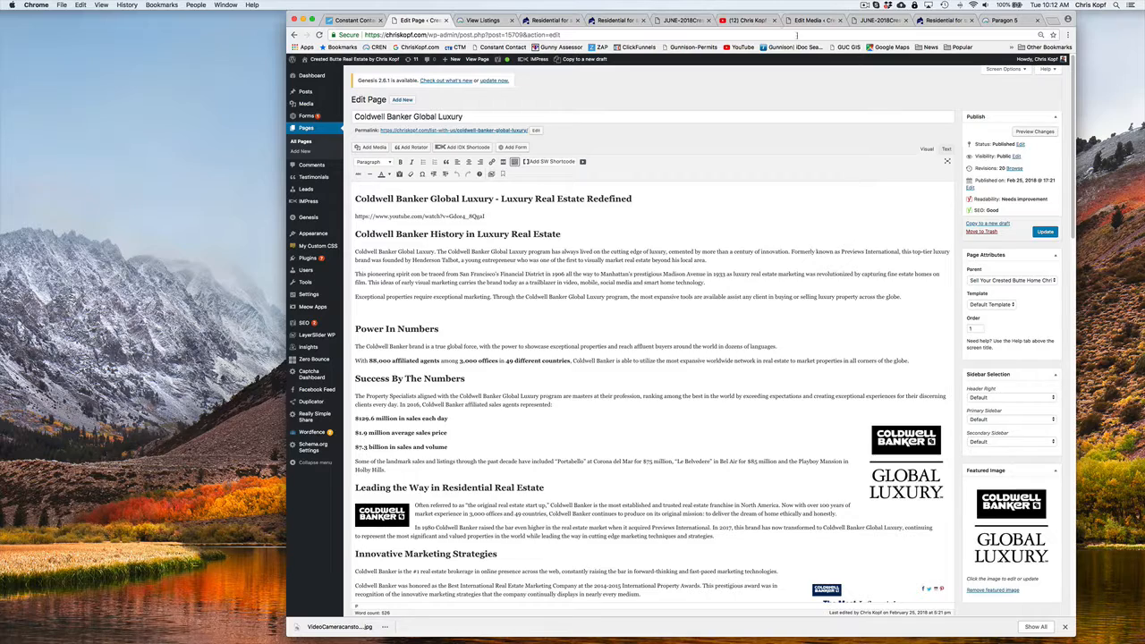
{"action": "left_click", "coordinate": [746, 19]}
{"action": "scroll", "coordinate": [564, 192], "scroll_direction": "up", "scroll_amount": 10}
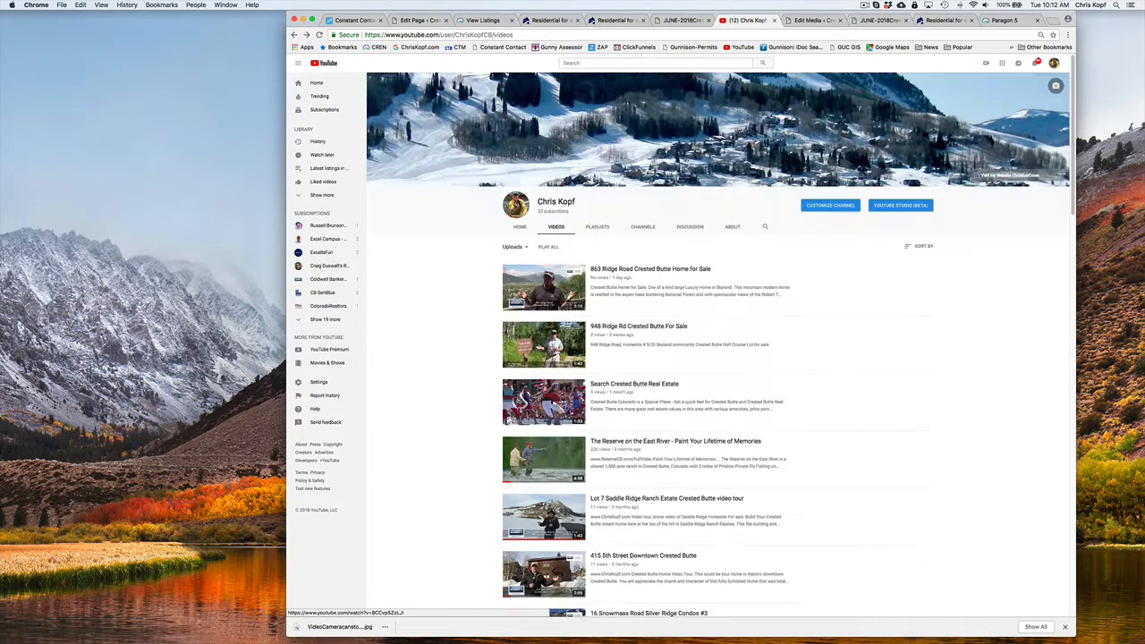
{"action": "left_click", "coordinate": [551, 230]}
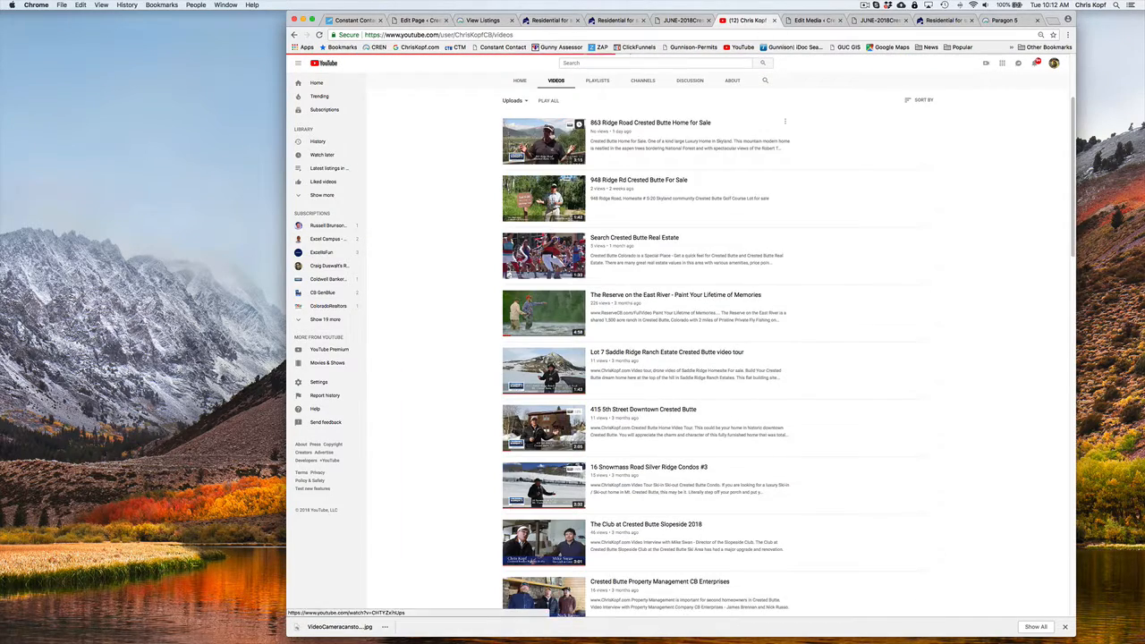
{"action": "scroll", "coordinate": [579, 180], "scroll_direction": "up", "scroll_amount": 3}
{"action": "left_click", "coordinate": [595, 63]}
{"action": "type", "text": "sell your"}
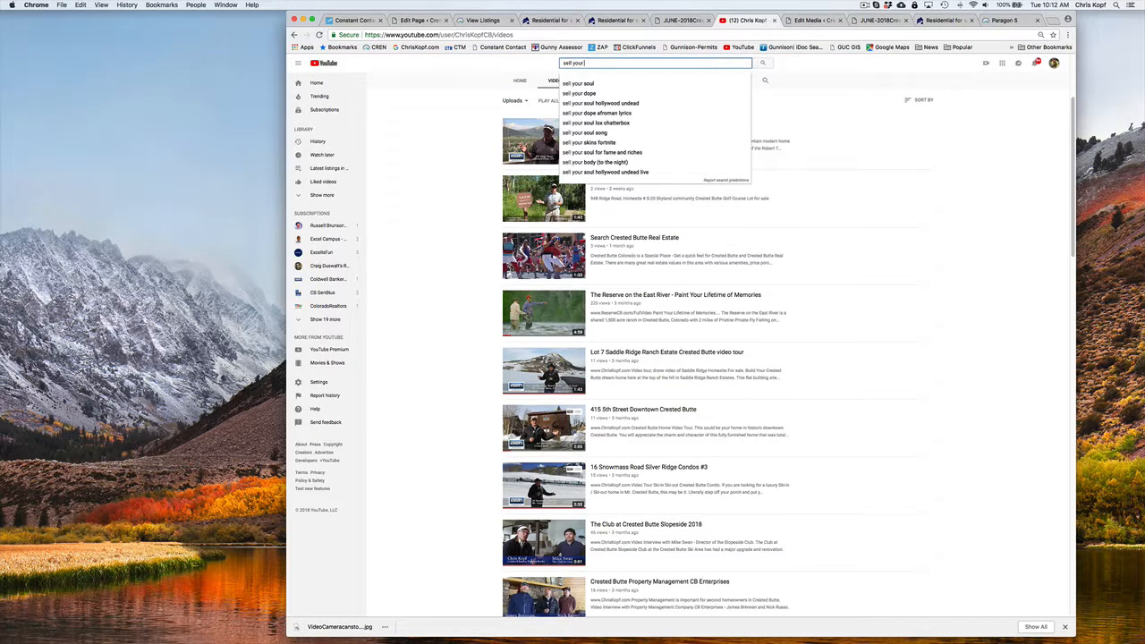
{"action": "key", "text": "BackSpace"}
{"action": "key", "text": "BackSpace"}
{"action": "key", "text": "BackSpace"}
{"action": "key", "text": "BackSpace"}
{"action": "key", "text": "BackSpace"}
{"action": "key", "text": "BackSpace"}
{"action": "key", "text": "BackSpace"}
{"action": "key", "text": "BackSpace"}
{"action": "key", "text": "BackSpace"}
{"action": "type", "text": "sELLIN"}
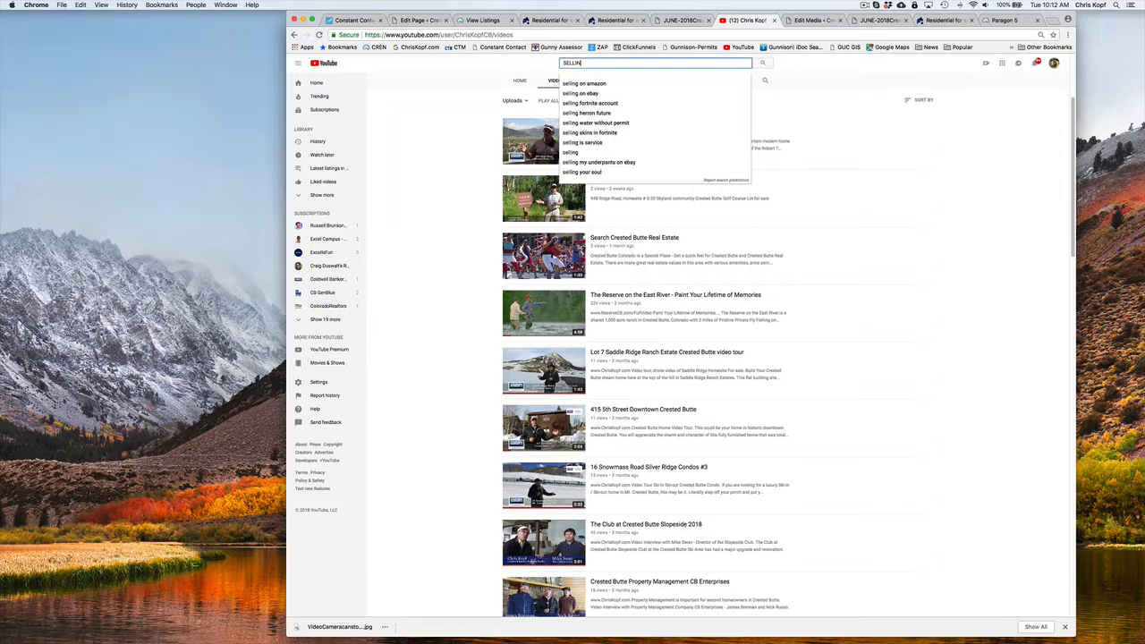
{"action": "type", "text": "G Y"}
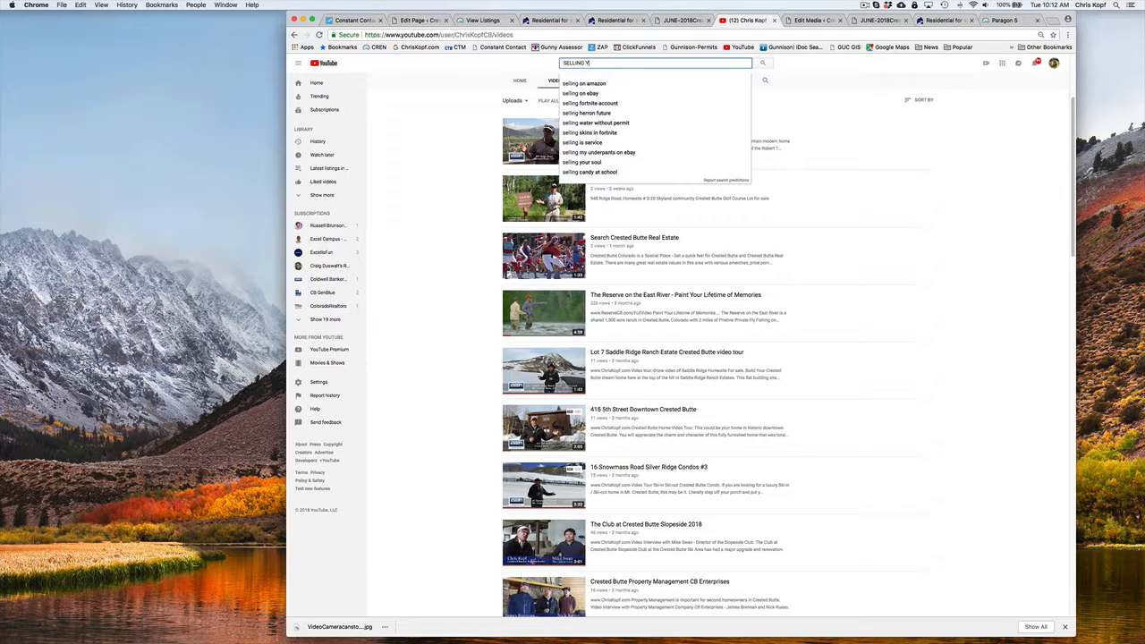
{"action": "type", "text": "OUR"}
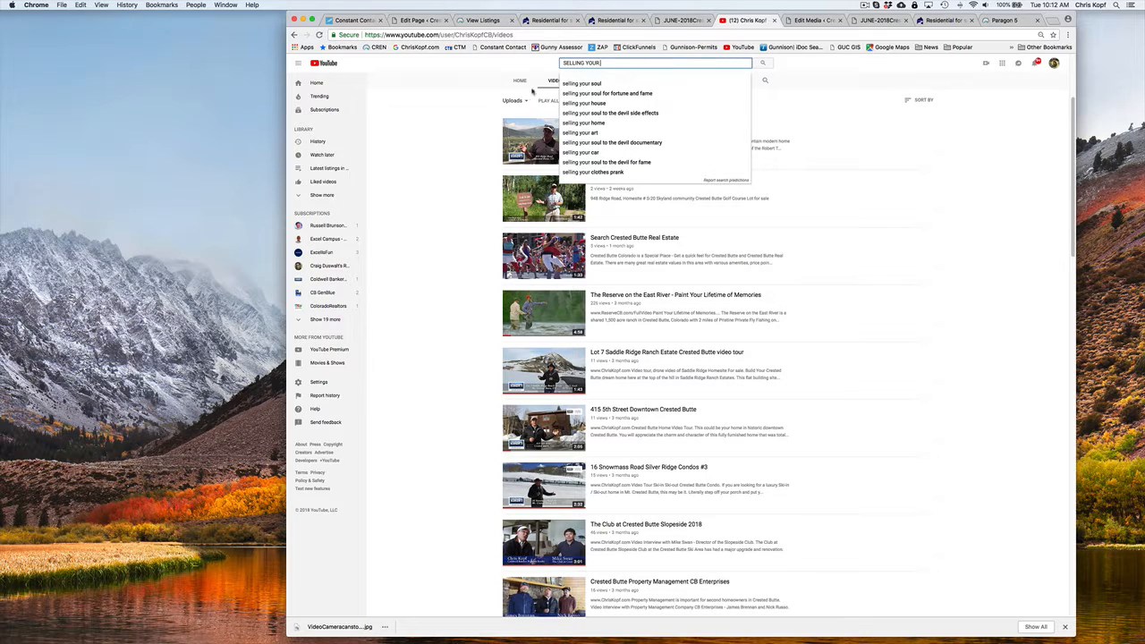
{"action": "left_click", "coordinate": [473, 92]}
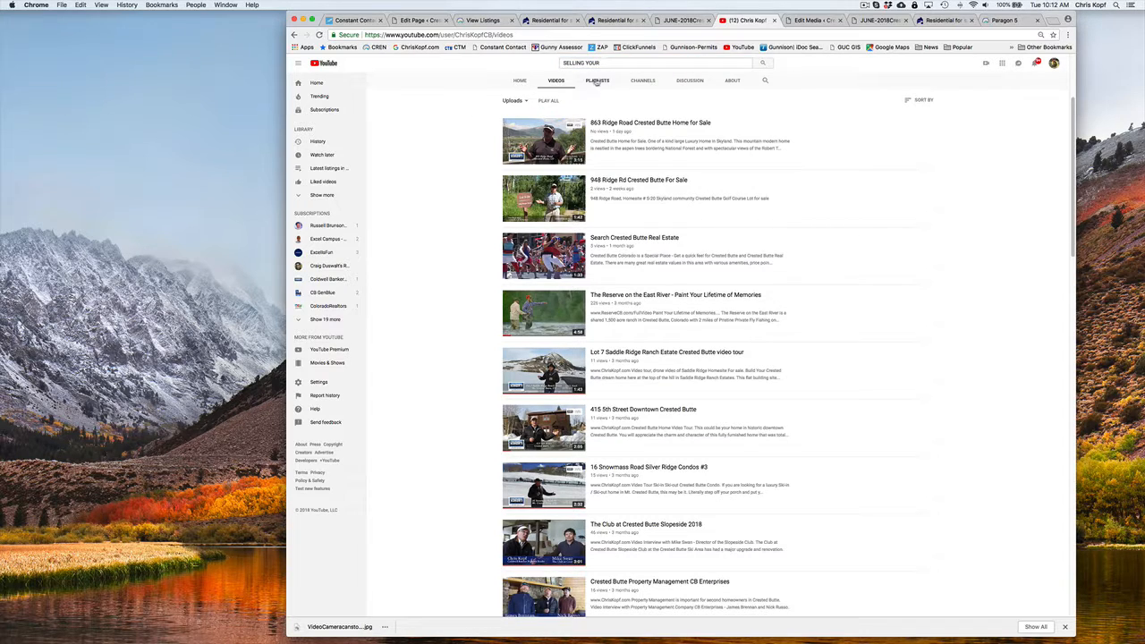
Look through the YouTube channel's uploaded videos and its created playlists
{"action": "scroll", "coordinate": [601, 103], "scroll_direction": "down", "scroll_amount": 3}
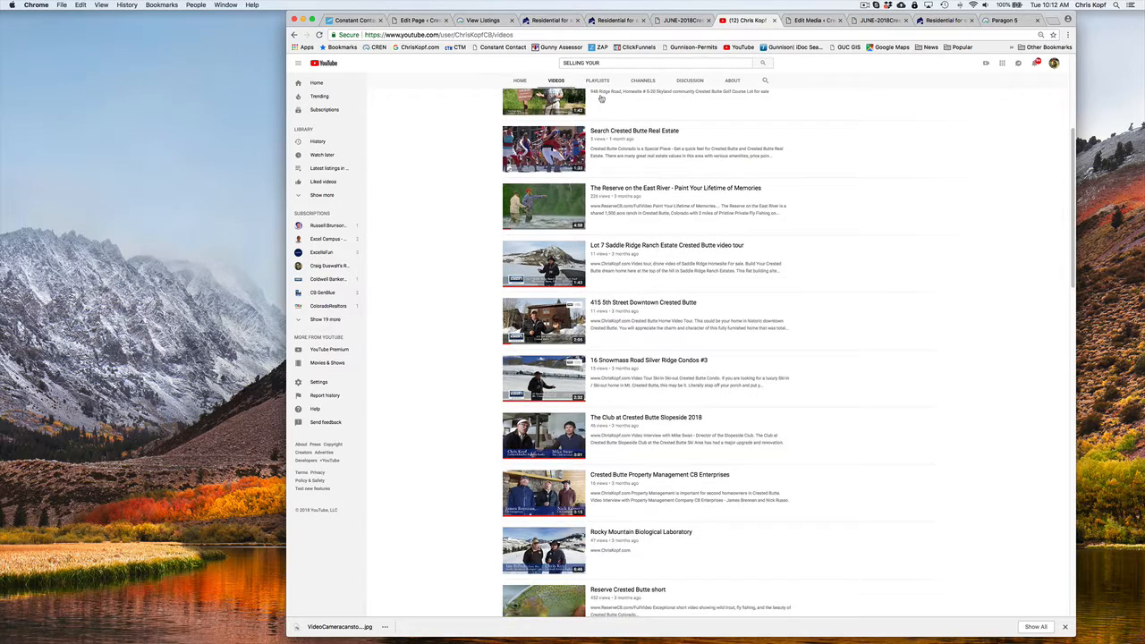
{"action": "scroll", "coordinate": [601, 99], "scroll_direction": "down", "scroll_amount": 10}
{"action": "scroll", "coordinate": [601, 99], "scroll_direction": "down", "scroll_amount": 5}
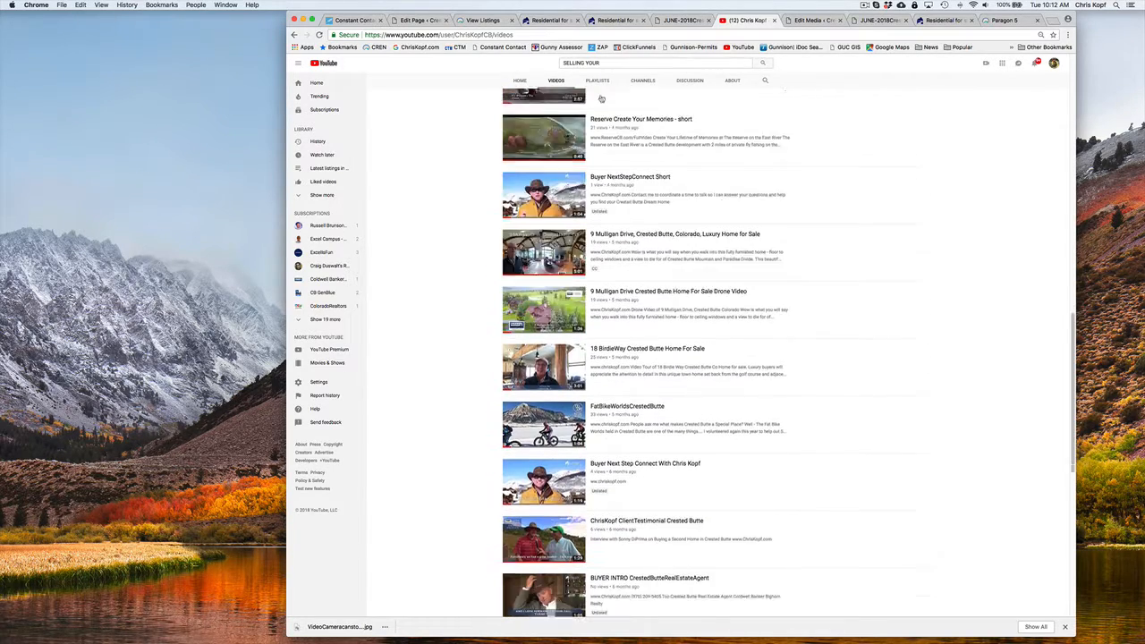
{"action": "scroll", "coordinate": [602, 100], "scroll_direction": "down", "scroll_amount": 8}
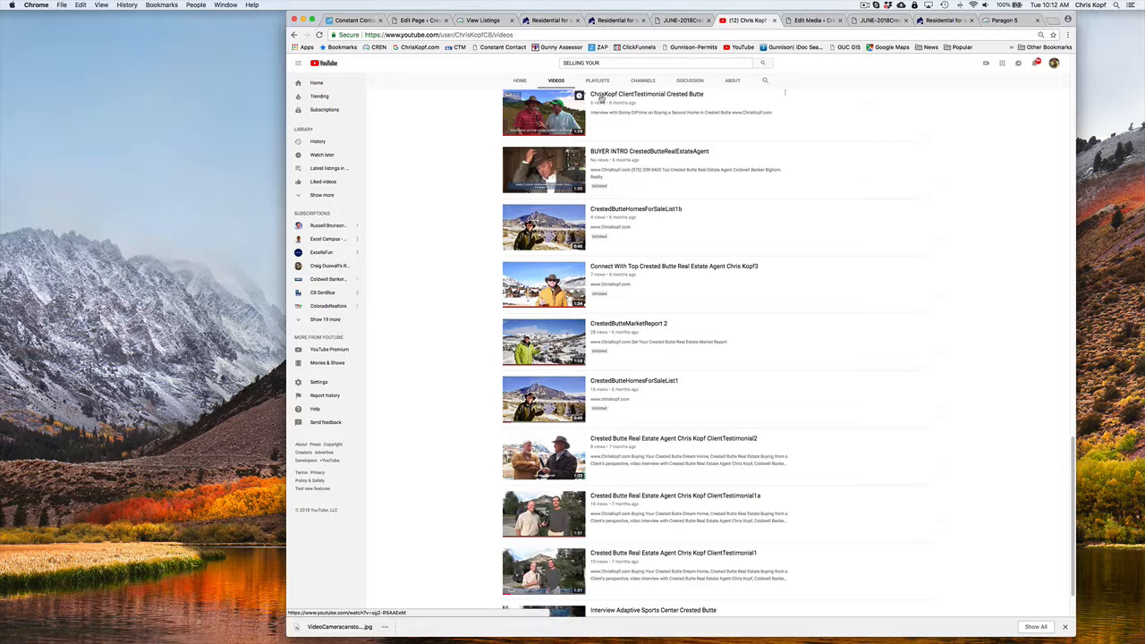
{"action": "scroll", "coordinate": [601, 99], "scroll_direction": "up", "scroll_amount": 20}
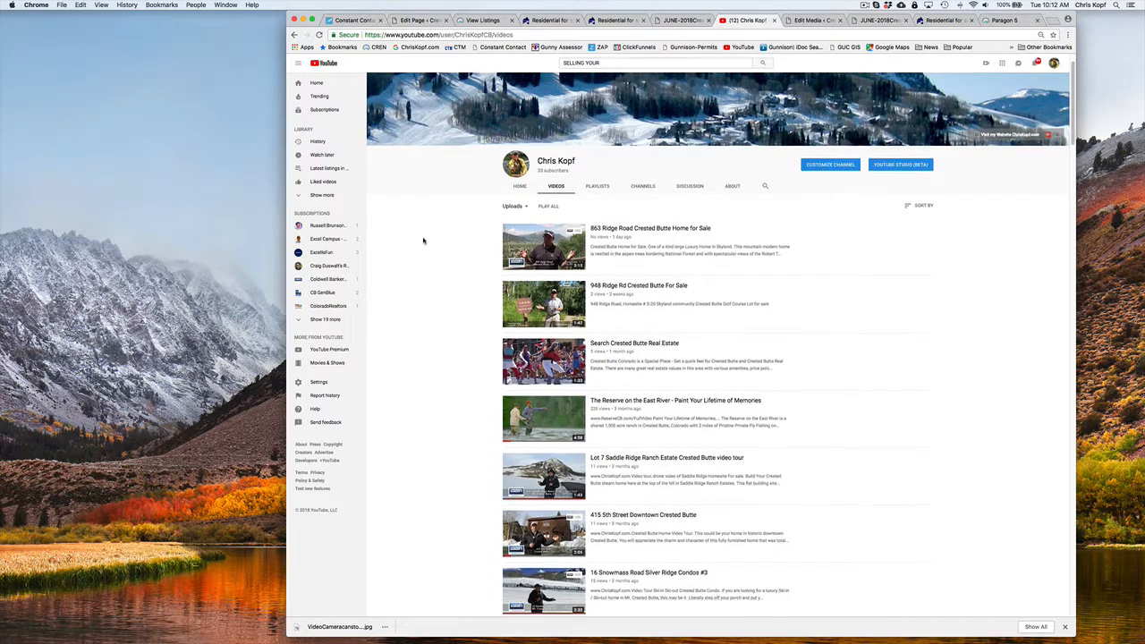
{"action": "scroll", "coordinate": [425, 242], "scroll_direction": "up", "scroll_amount": 1}
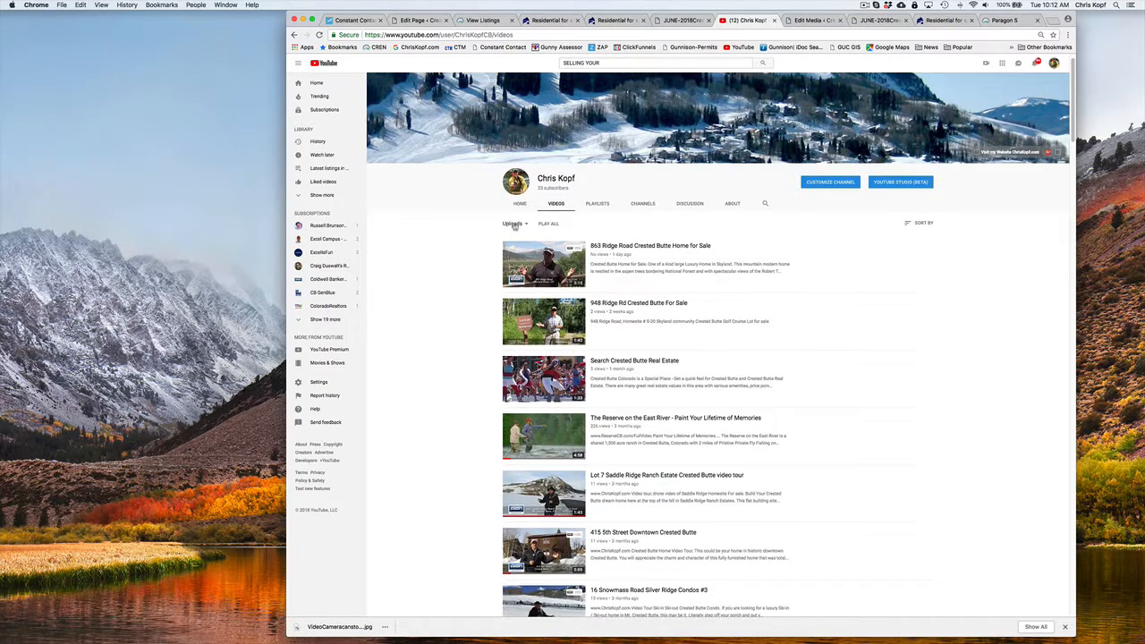
{"action": "left_click", "coordinate": [606, 205]}
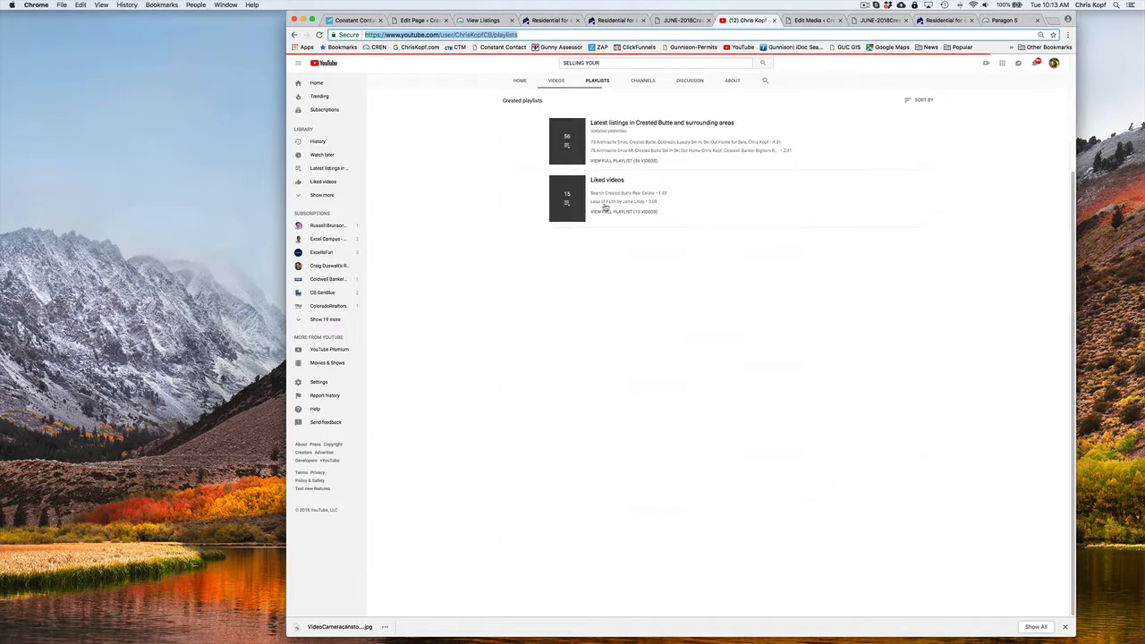
{"action": "scroll", "coordinate": [440, 238], "scroll_direction": "down", "scroll_amount": 3}
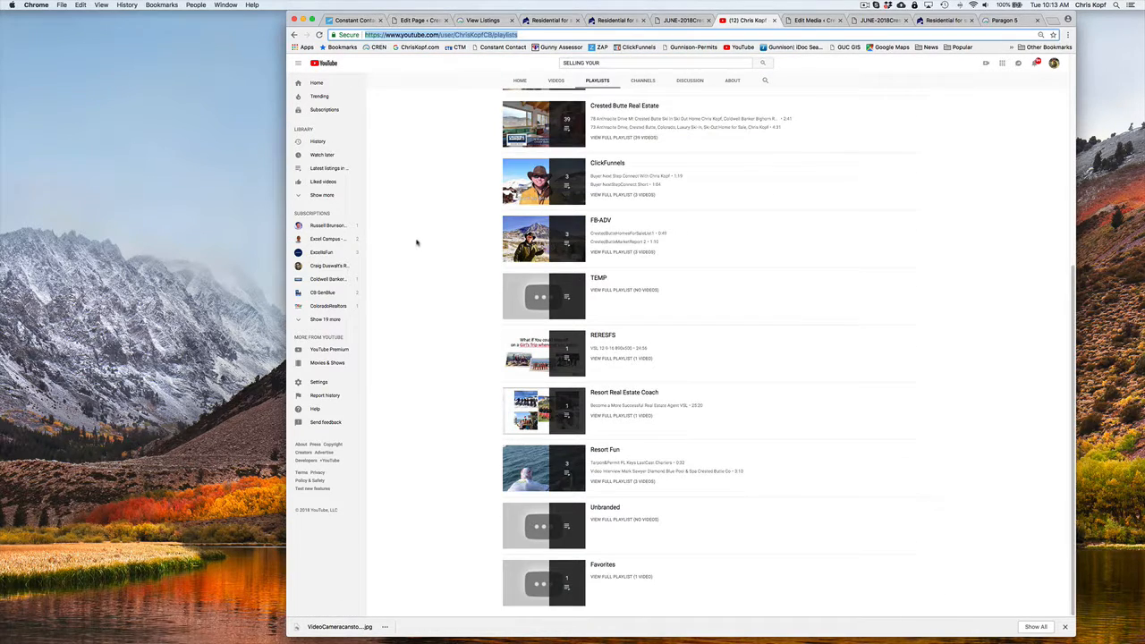
{"action": "scroll", "coordinate": [416, 242], "scroll_direction": "up", "scroll_amount": 8}
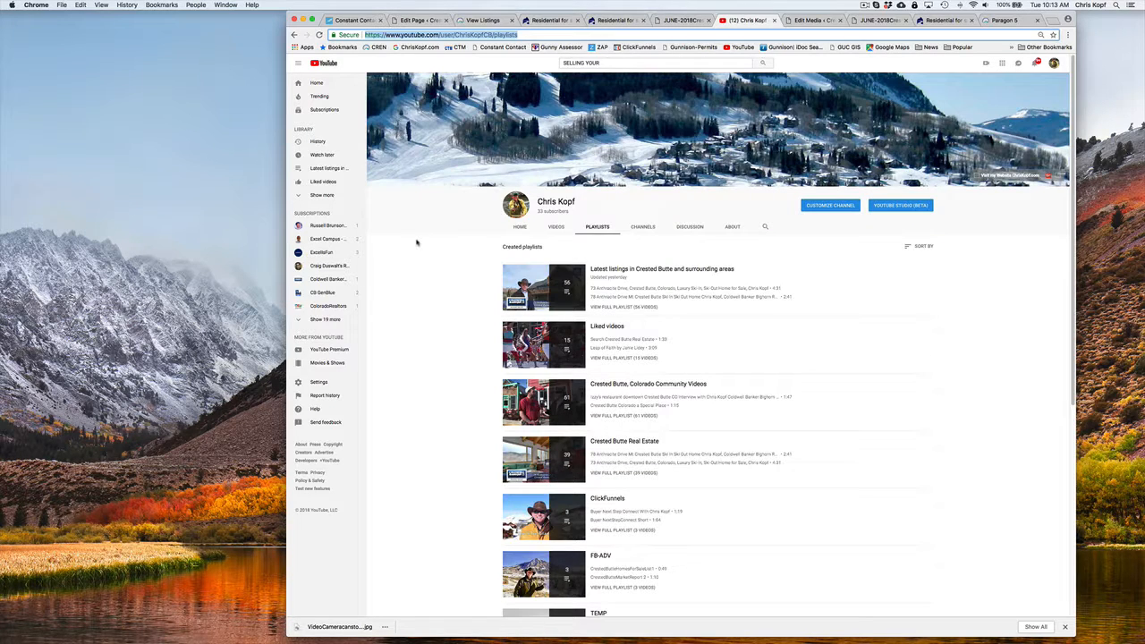
Look through the channel's uploaded videos for the one about The Complete Guide To SELLING Your Mountain Dream Home book
{"action": "left_click", "coordinate": [556, 227]}
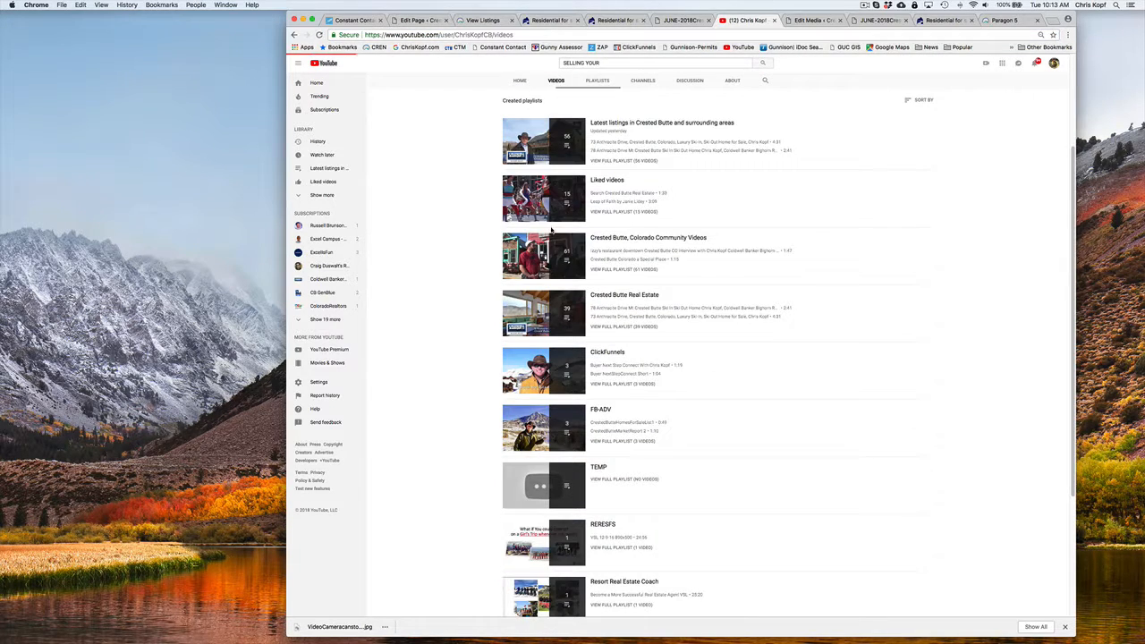
{"action": "scroll", "coordinate": [452, 239], "scroll_direction": "down", "scroll_amount": 15}
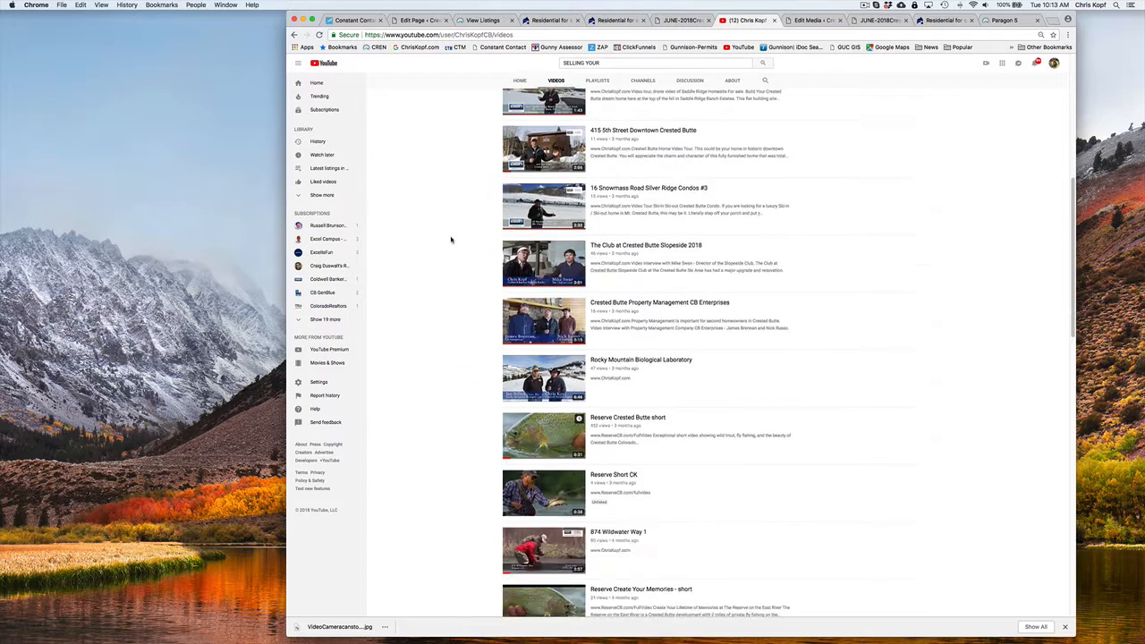
{"action": "scroll", "coordinate": [452, 239], "scroll_direction": "down", "scroll_amount": 12}
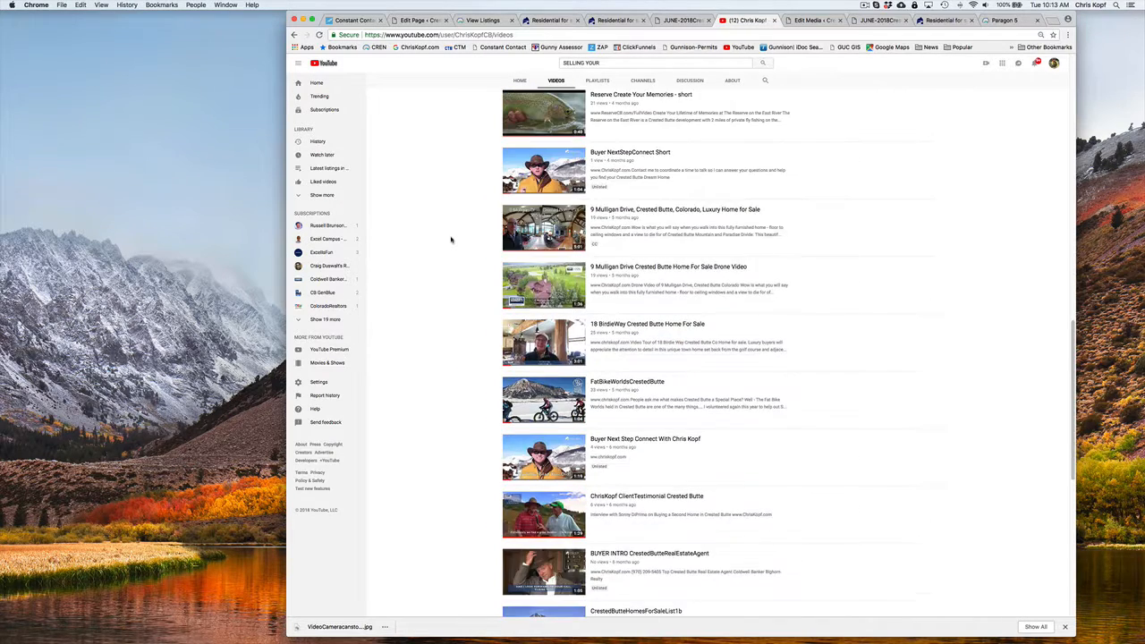
{"action": "scroll", "coordinate": [452, 239], "scroll_direction": "down", "scroll_amount": 5}
{"action": "scroll", "coordinate": [452, 239], "scroll_direction": "down", "scroll_amount": 3}
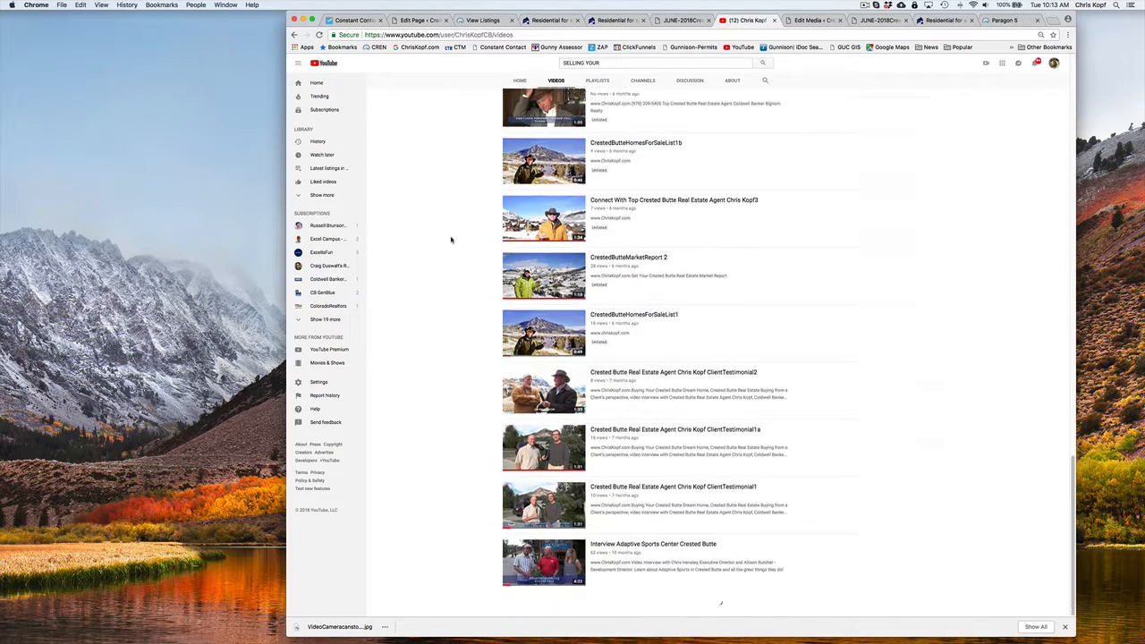
{"action": "scroll", "coordinate": [451, 239], "scroll_direction": "down", "scroll_amount": 8}
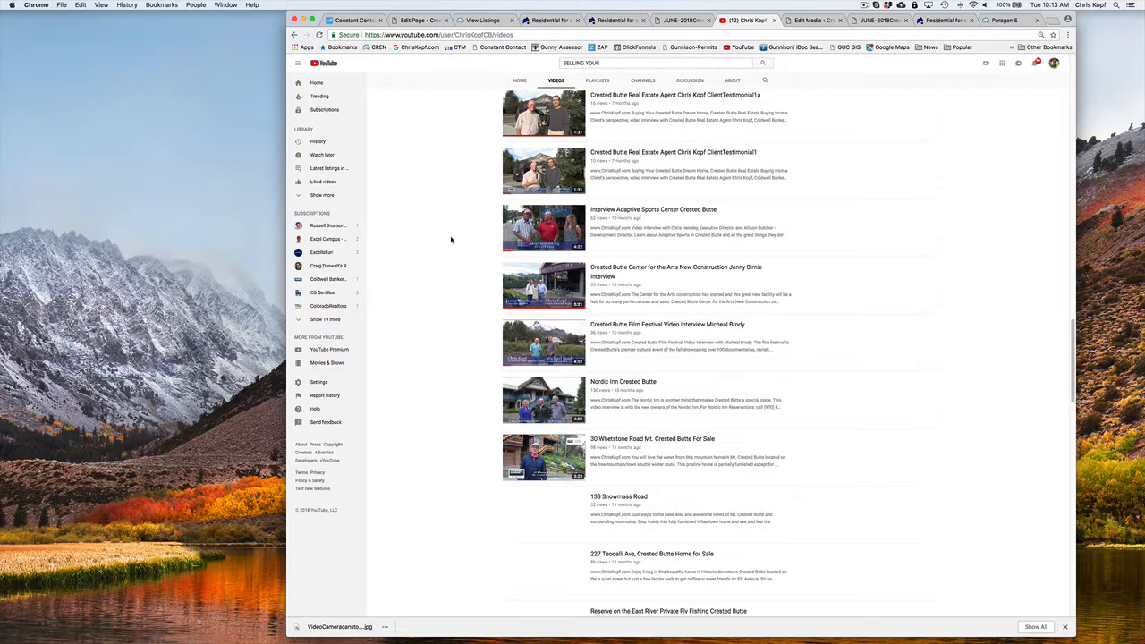
{"action": "scroll", "coordinate": [452, 238], "scroll_direction": "down", "scroll_amount": 2}
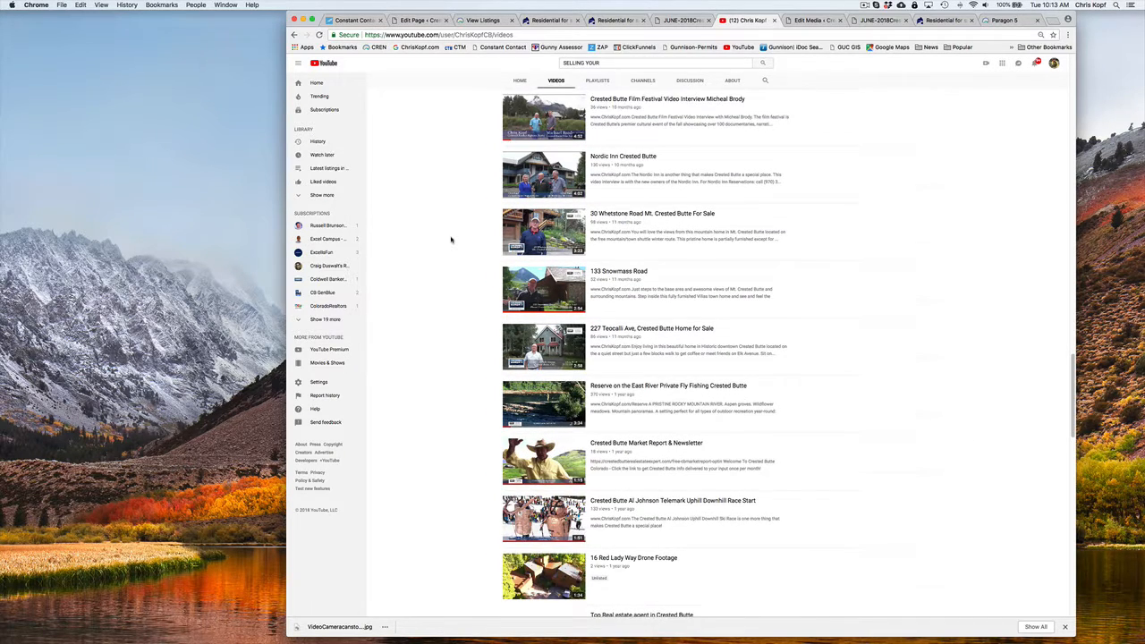
{"action": "scroll", "coordinate": [452, 239], "scroll_direction": "down", "scroll_amount": 6}
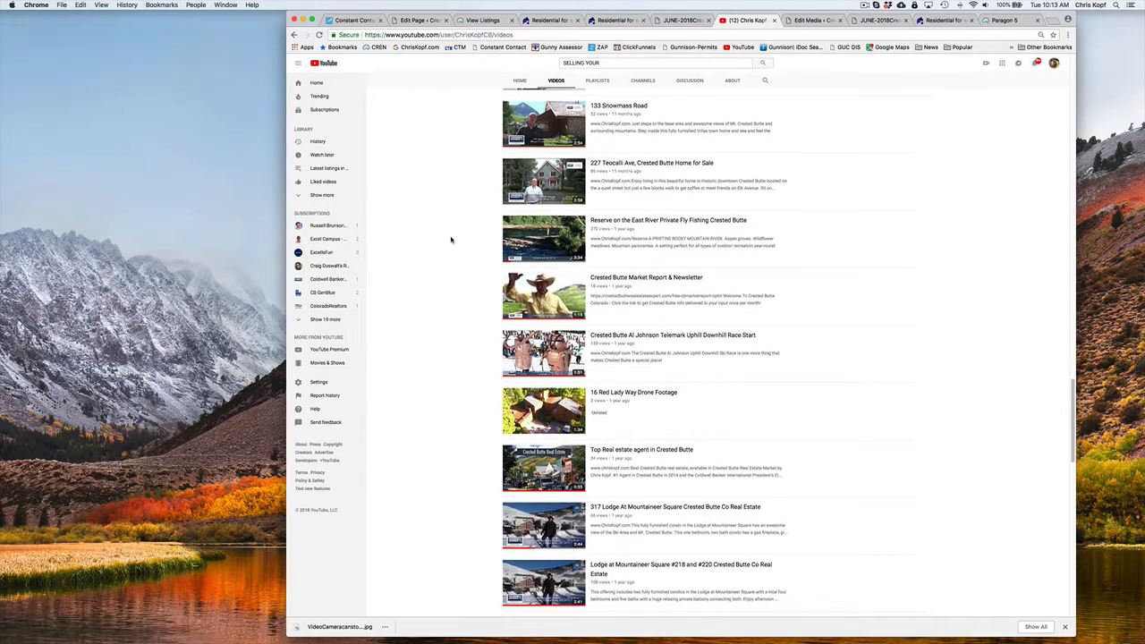
{"action": "scroll", "coordinate": [452, 238], "scroll_direction": "down", "scroll_amount": 8}
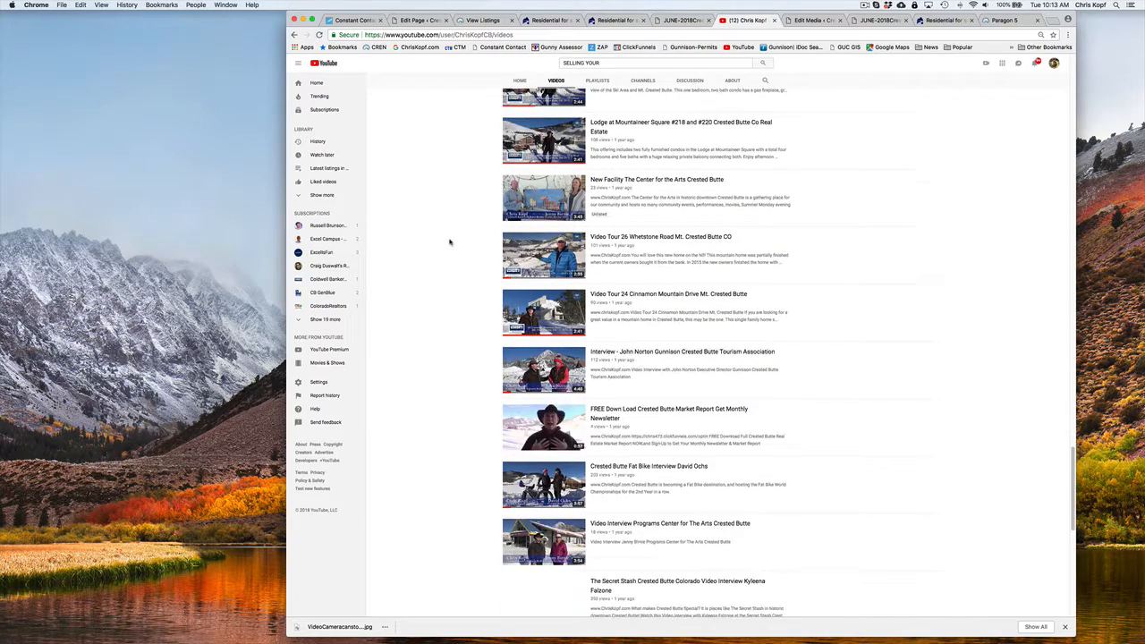
{"action": "scroll", "coordinate": [450, 242], "scroll_direction": "down", "scroll_amount": 6}
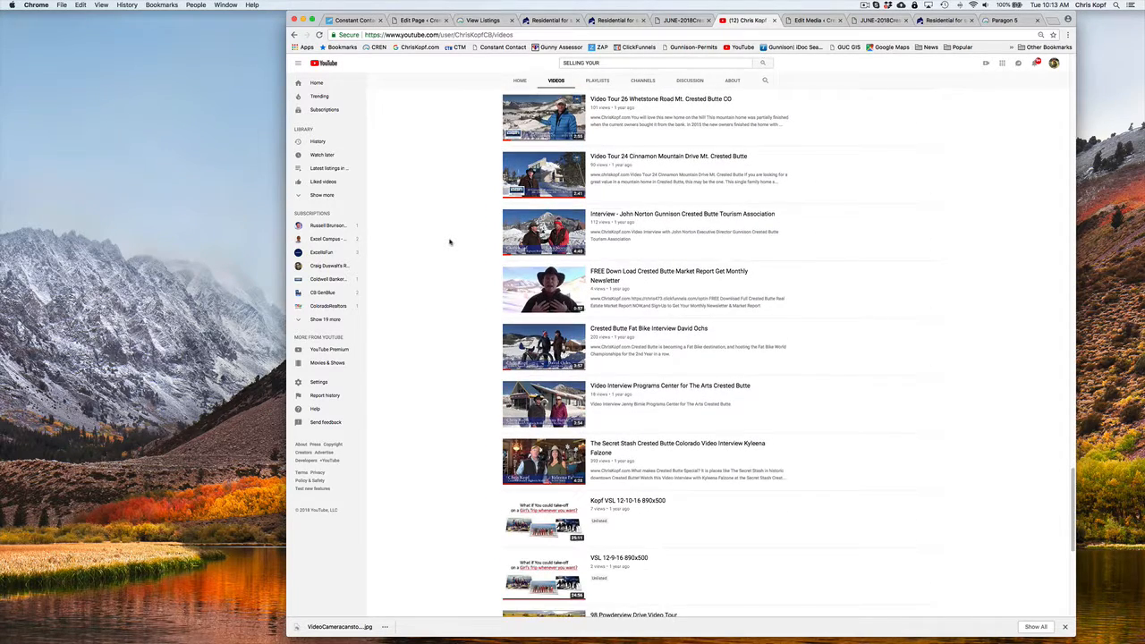
{"action": "scroll", "coordinate": [450, 241], "scroll_direction": "down", "scroll_amount": 4}
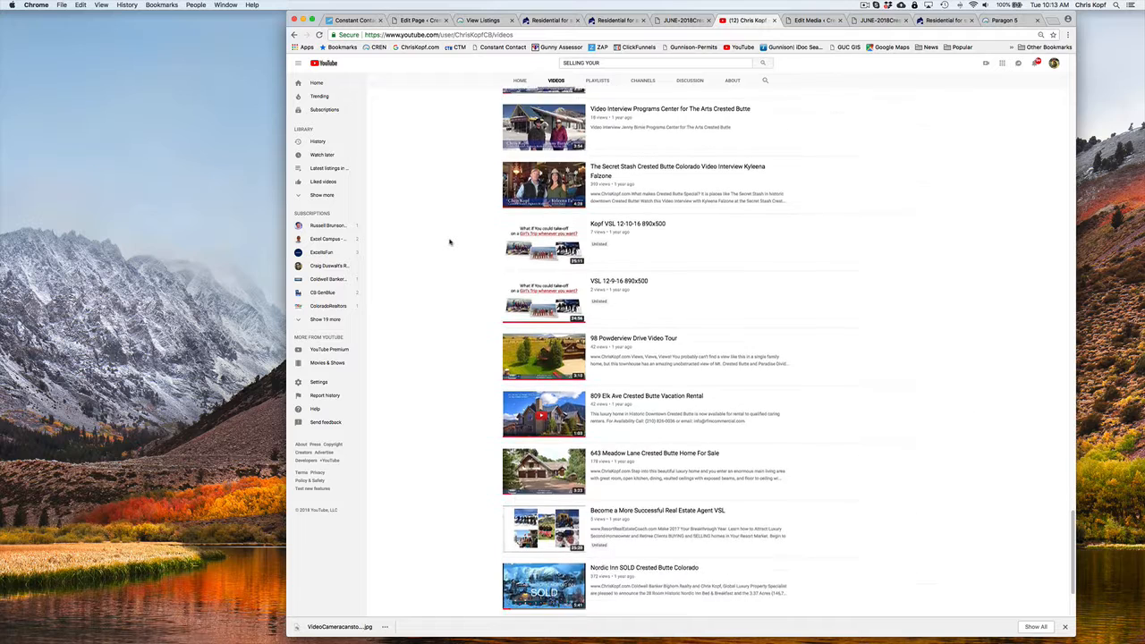
{"action": "scroll", "coordinate": [450, 241], "scroll_direction": "down", "scroll_amount": 1}
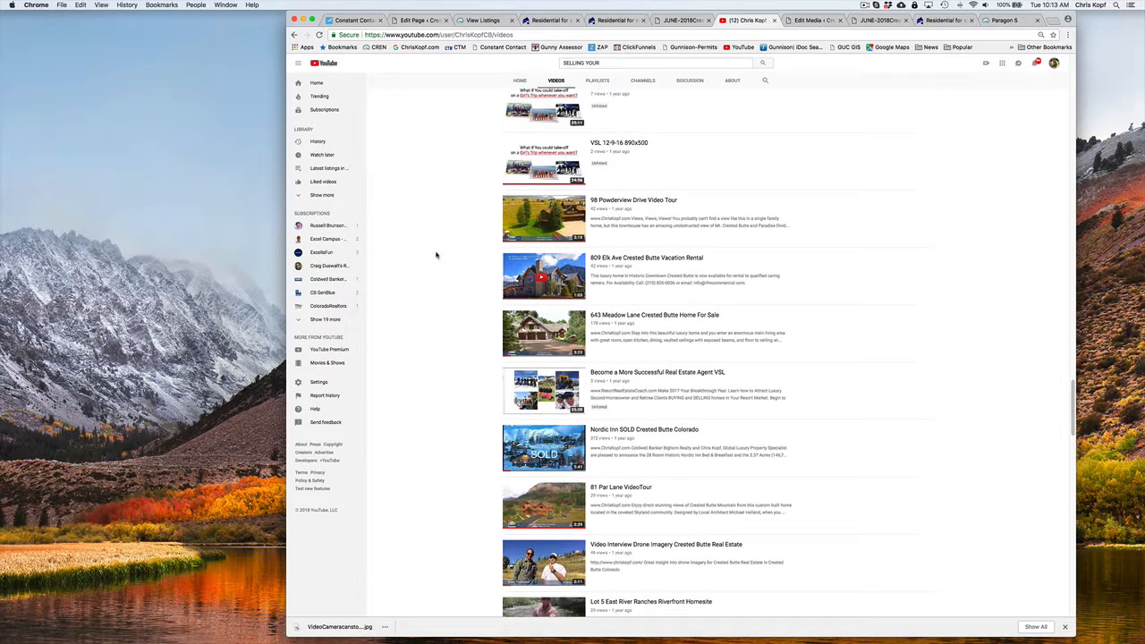
{"action": "scroll", "coordinate": [437, 255], "scroll_direction": "down", "scroll_amount": 5}
{"action": "scroll", "coordinate": [438, 257], "scroll_direction": "down", "scroll_amount": 1}
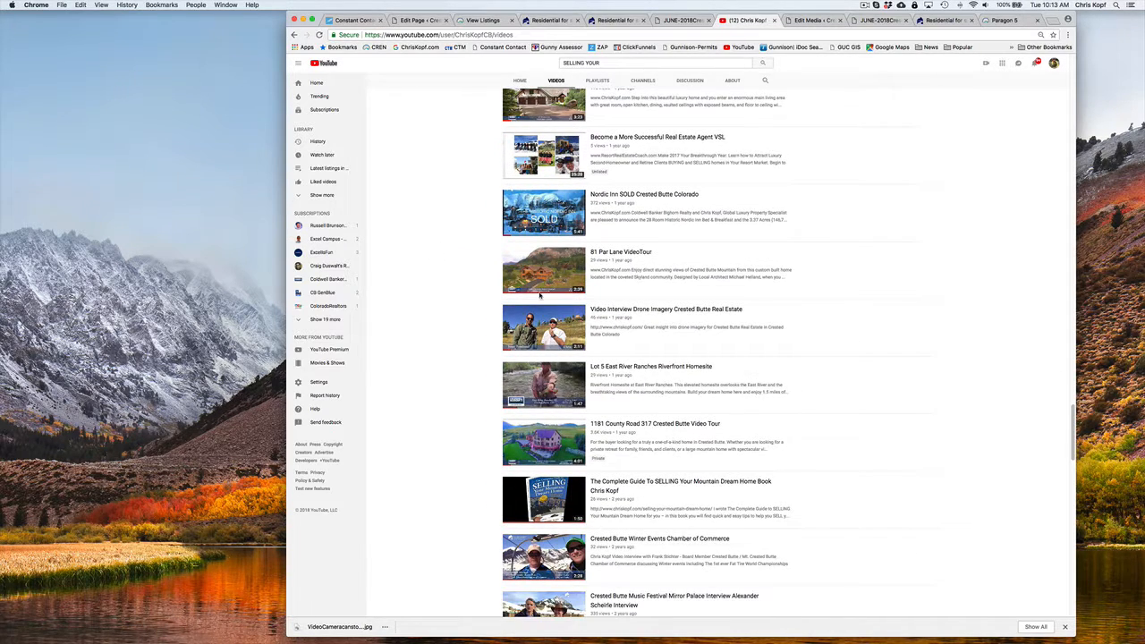
Copy the SELLING Your Mountain Dream Home book video's URL and embed it below the old video link on the Coldwell Banker Global Luxury page
{"action": "left_click", "coordinate": [680, 485]}
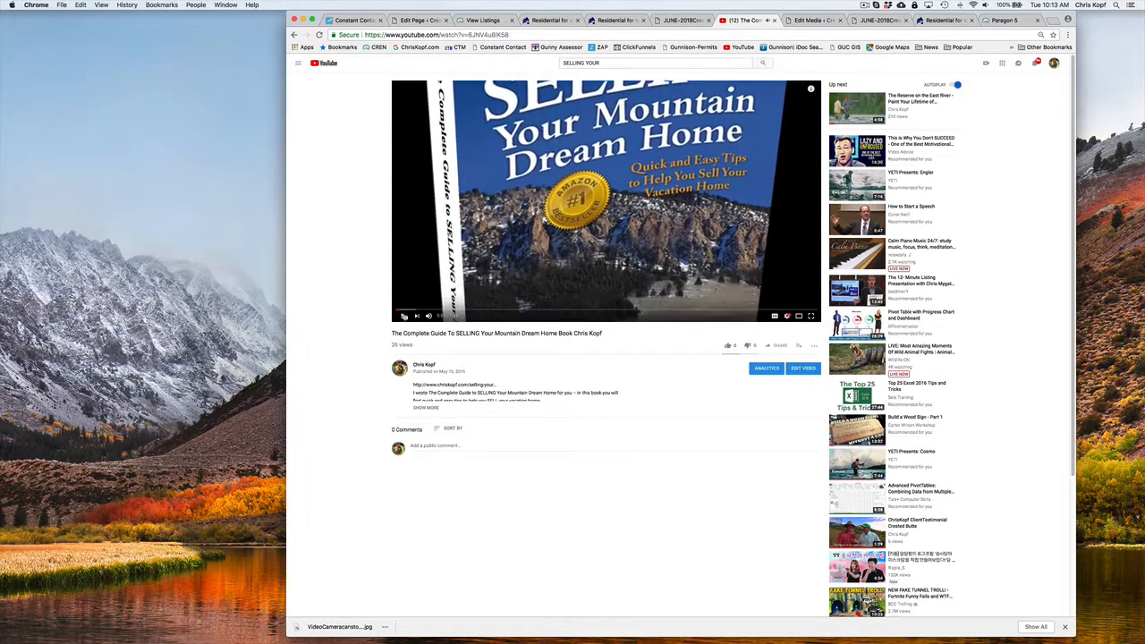
{"action": "left_click", "coordinate": [449, 34]}
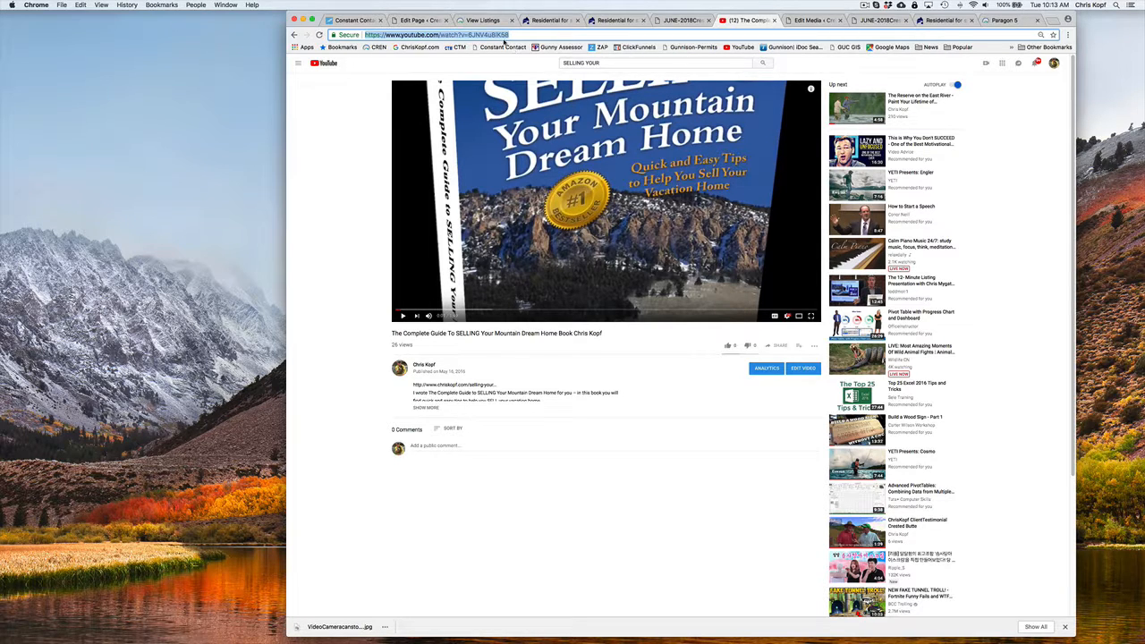
{"action": "left_click", "coordinate": [423, 20]}
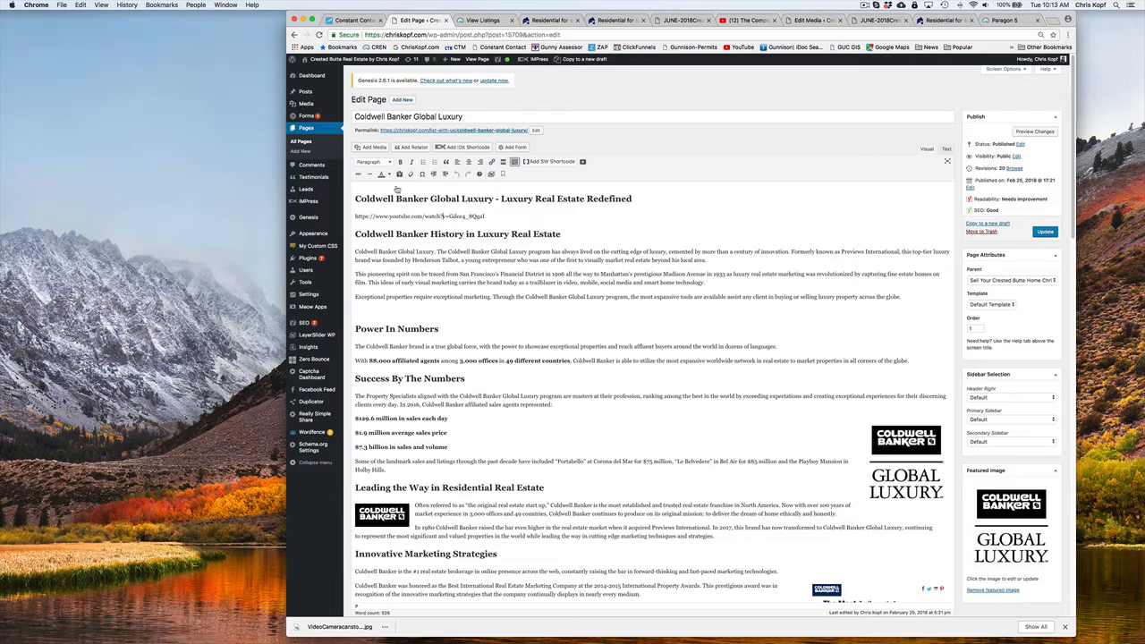
{"action": "triple_click", "coordinate": [405, 216]}
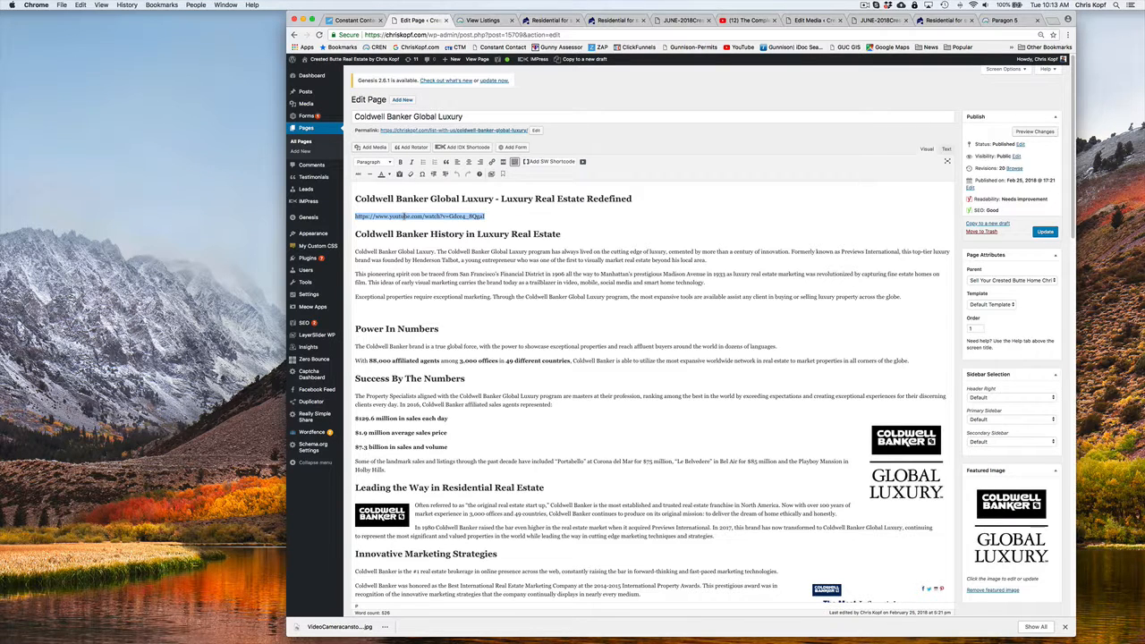
{"action": "left_click", "coordinate": [498, 215]}
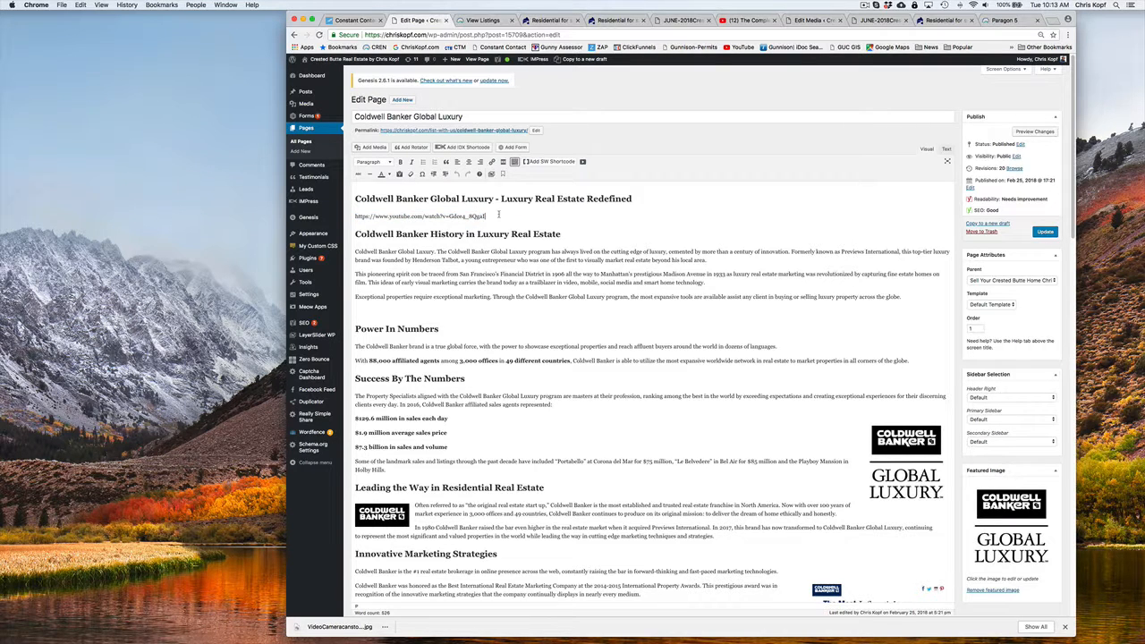
{"action": "key", "text": "Return"}
{"action": "key", "text": "super+v"}
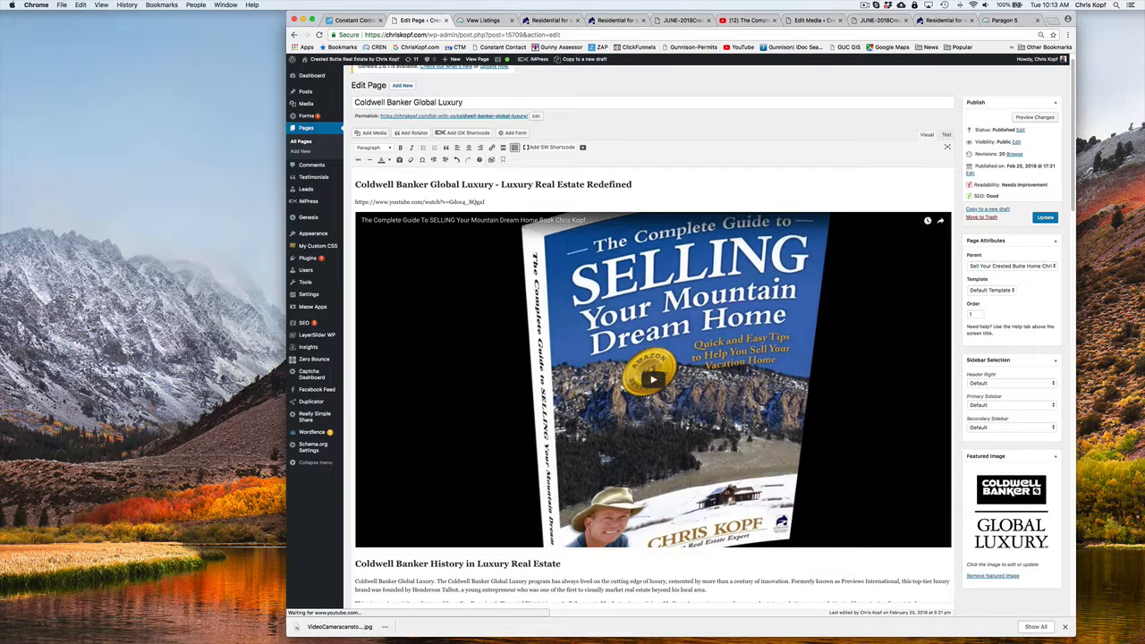
Delete the old YouTube link above the embedded book video and update the Coldwell Banker Global Luxury page
{"action": "left_click_drag", "start_coordinate": [485, 202], "coordinate": [355, 202]}
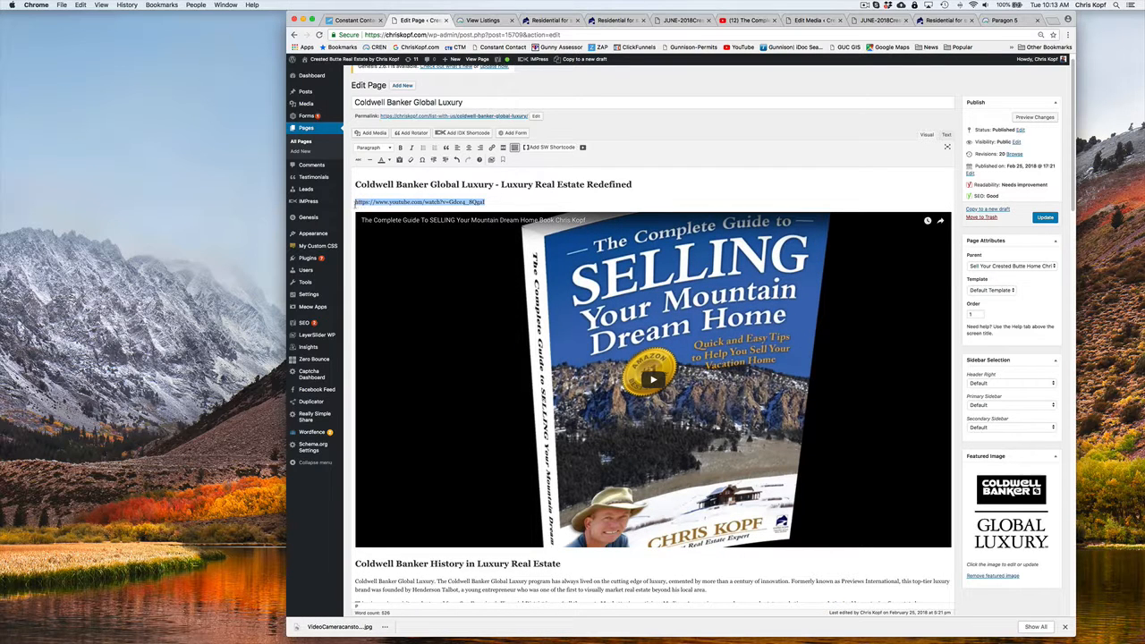
{"action": "key", "text": "BackSpace"}
{"action": "key", "text": "BackSpace"}
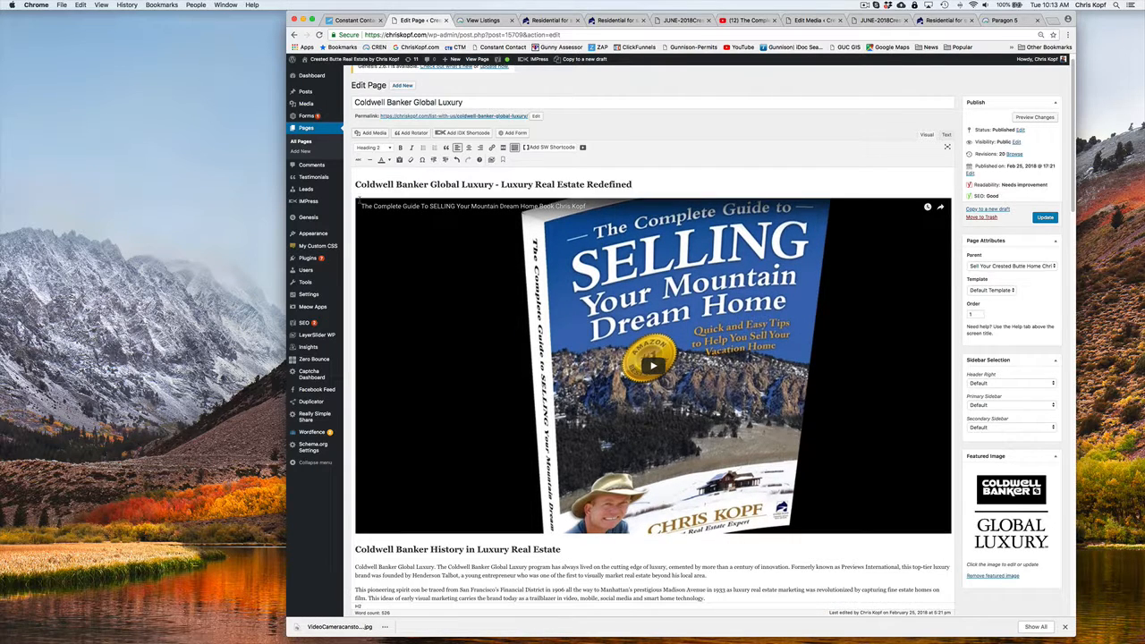
{"action": "left_click", "coordinate": [1044, 218]}
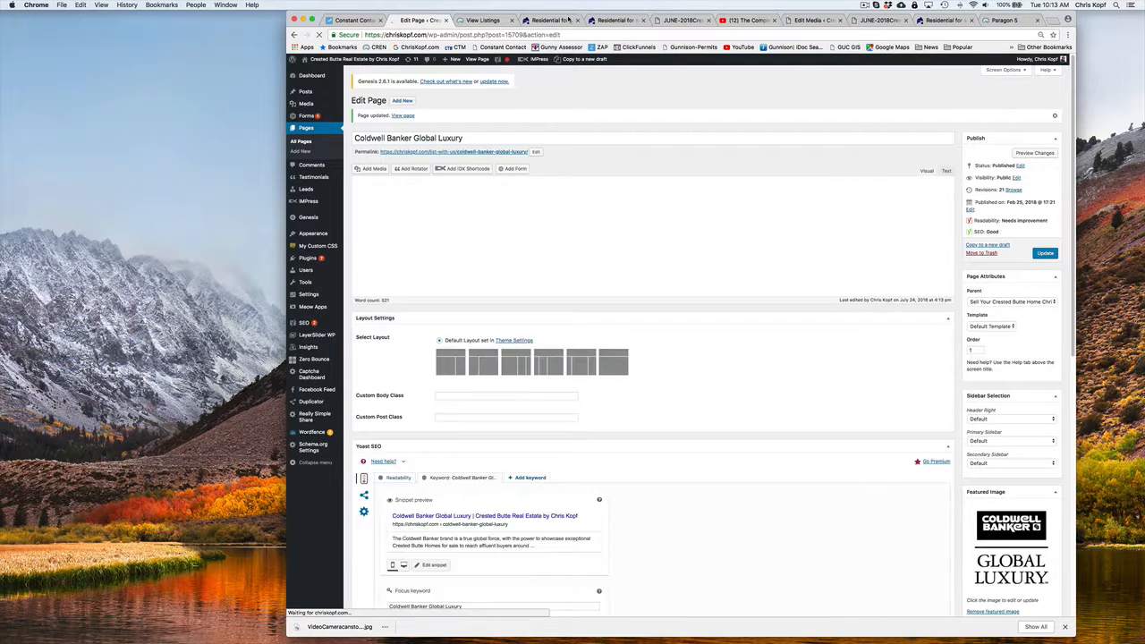
Open the website's Sell Your Home page from the property listing and play its embedded Coldwell Banker Global Luxury mission video
{"action": "left_click", "coordinate": [464, 25]}
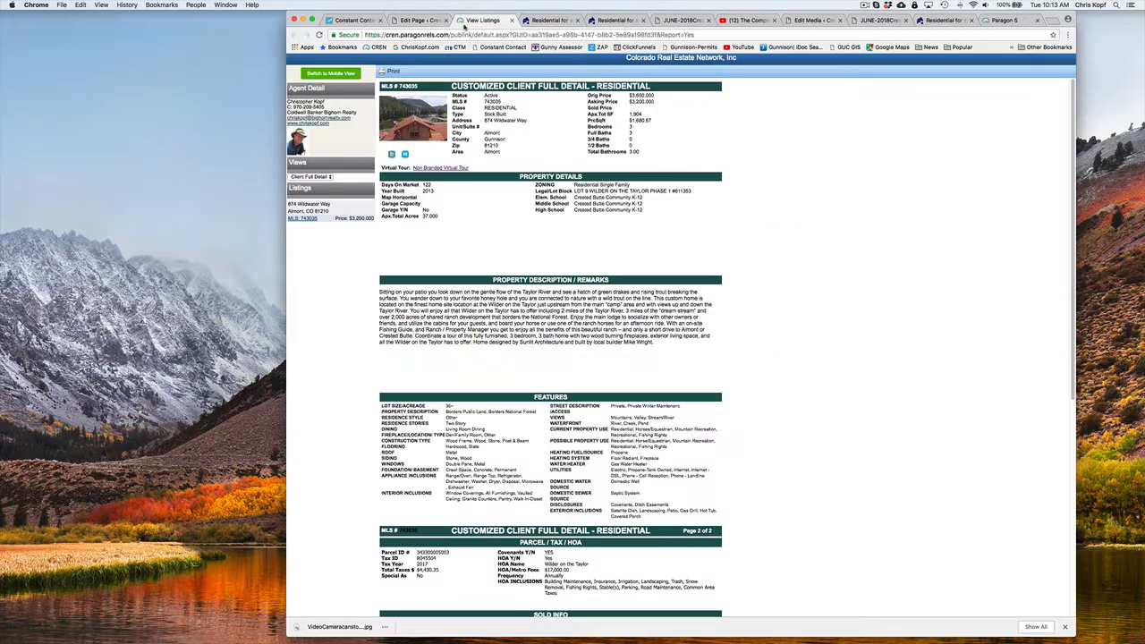
{"action": "left_click", "coordinate": [547, 20]}
{"action": "mouse_move", "coordinate": [808, 73]}
{"action": "mouse_move", "coordinate": [890, 76]}
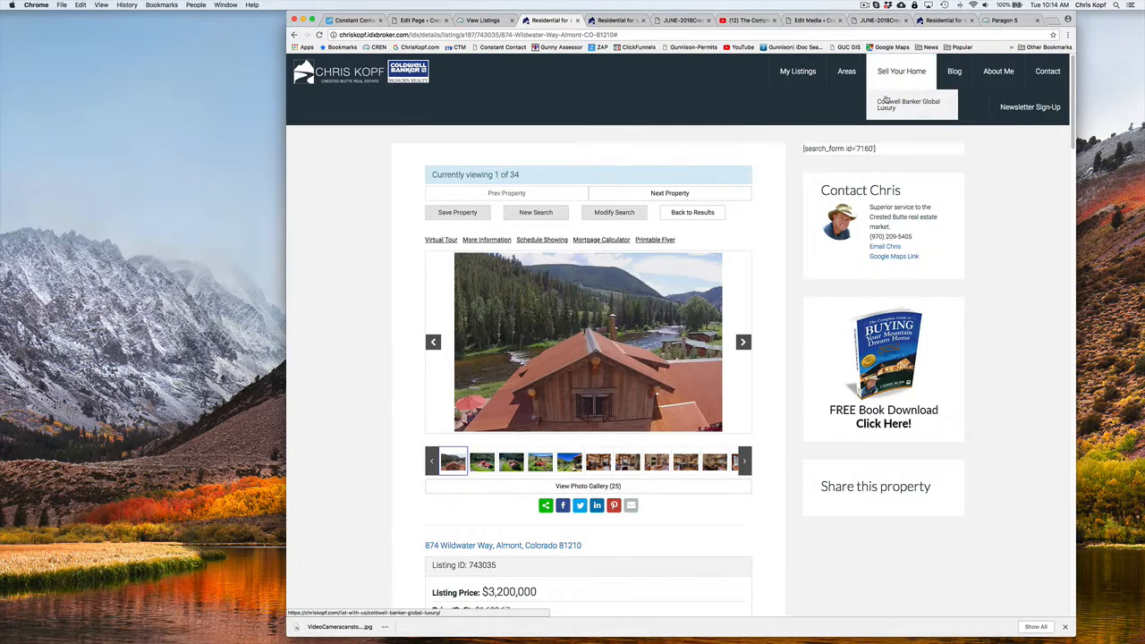
{"action": "left_click", "coordinate": [890, 76]}
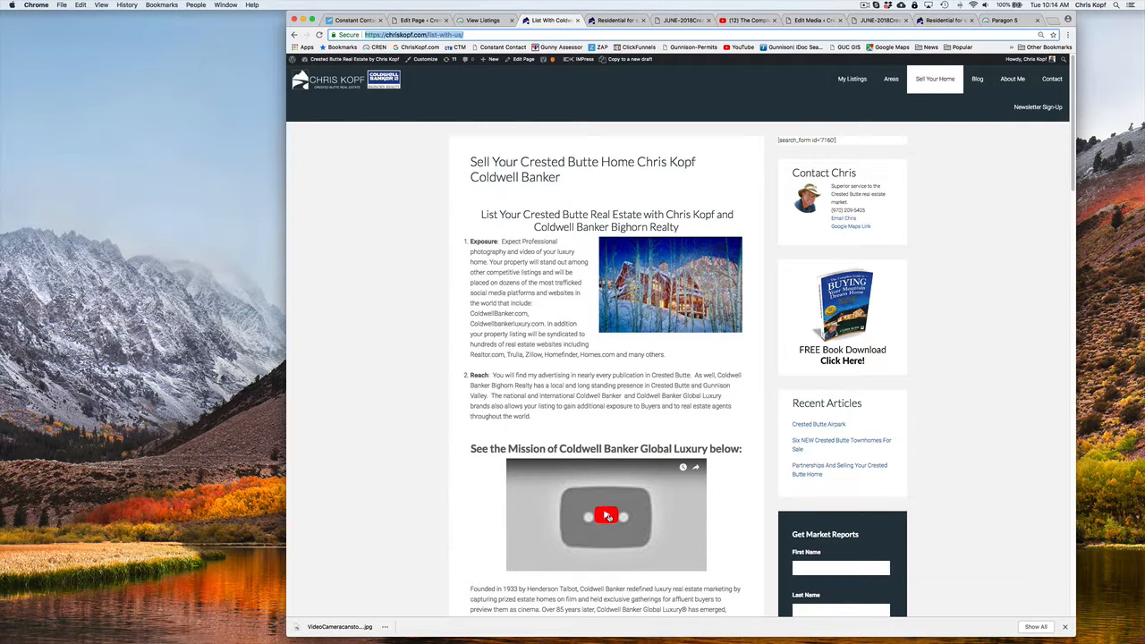
{"action": "left_click", "coordinate": [607, 517]}
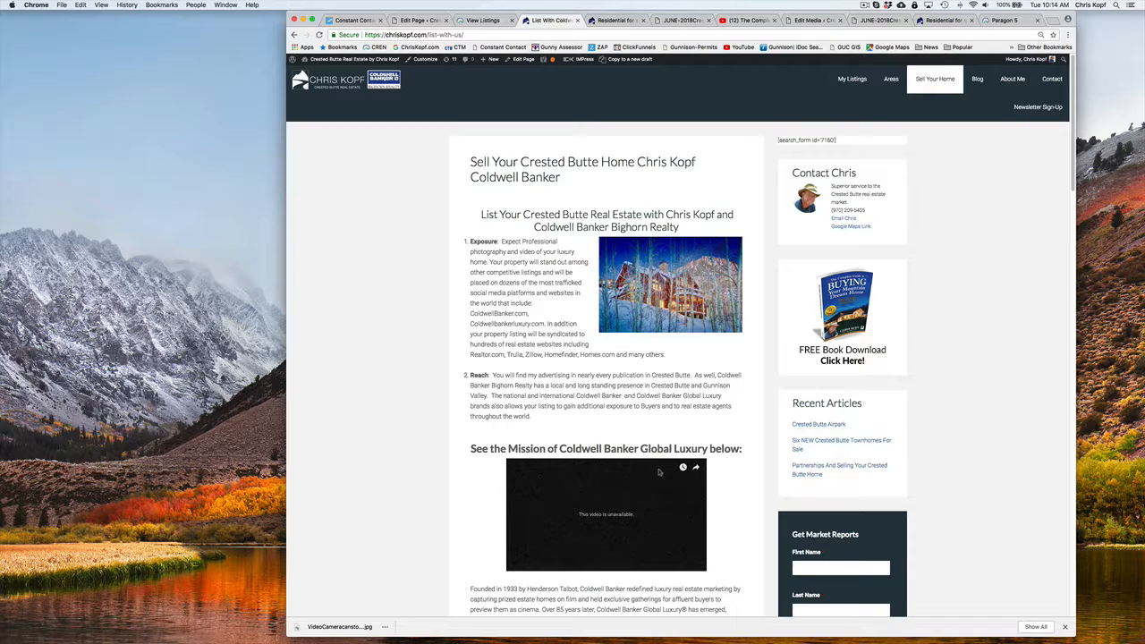
{"action": "scroll", "coordinate": [542, 447], "scroll_direction": "down", "scroll_amount": 5}
{"action": "scroll", "coordinate": [542, 448], "scroll_direction": "up", "scroll_amount": 5}
Return to the Coldwell Banker Global Luxury page editor, preview the page, and check its embedded video and content
{"action": "left_click", "coordinate": [416, 20]}
{"action": "scroll", "coordinate": [446, 252], "scroll_direction": "down", "scroll_amount": 4}
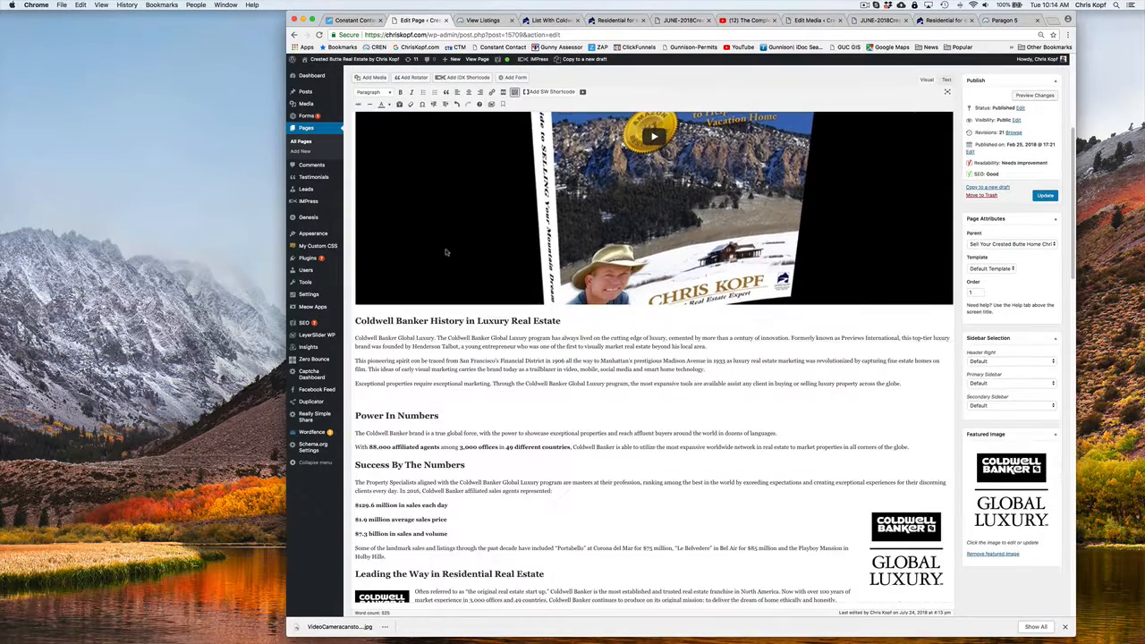
{"action": "scroll", "coordinate": [665, 233], "scroll_direction": "up", "scroll_amount": 4}
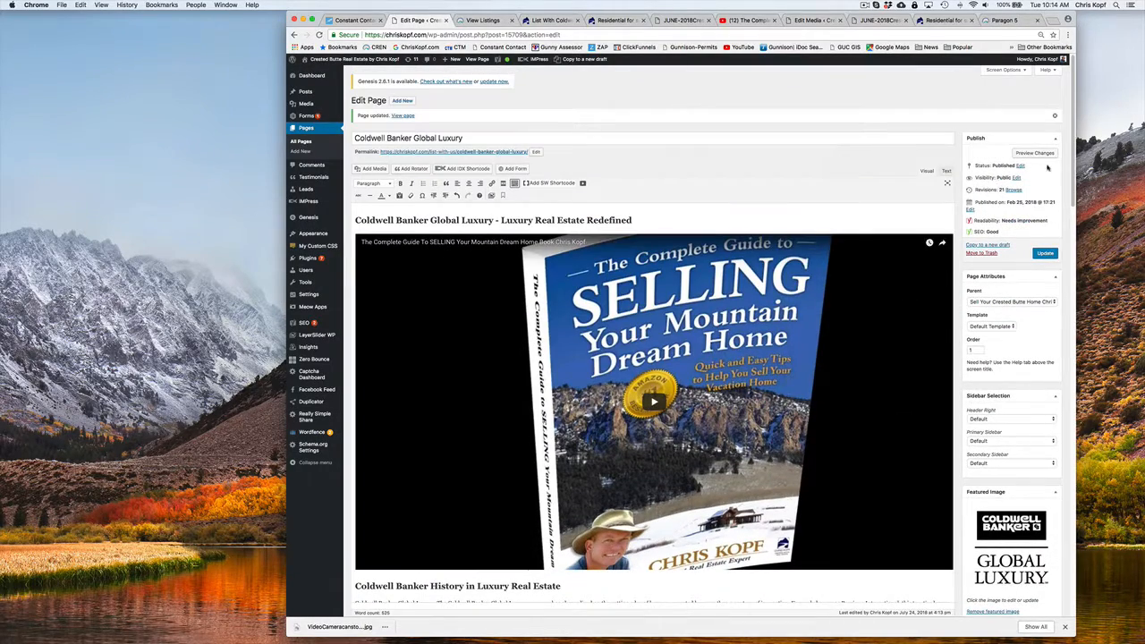
{"action": "left_click", "coordinate": [1036, 152]}
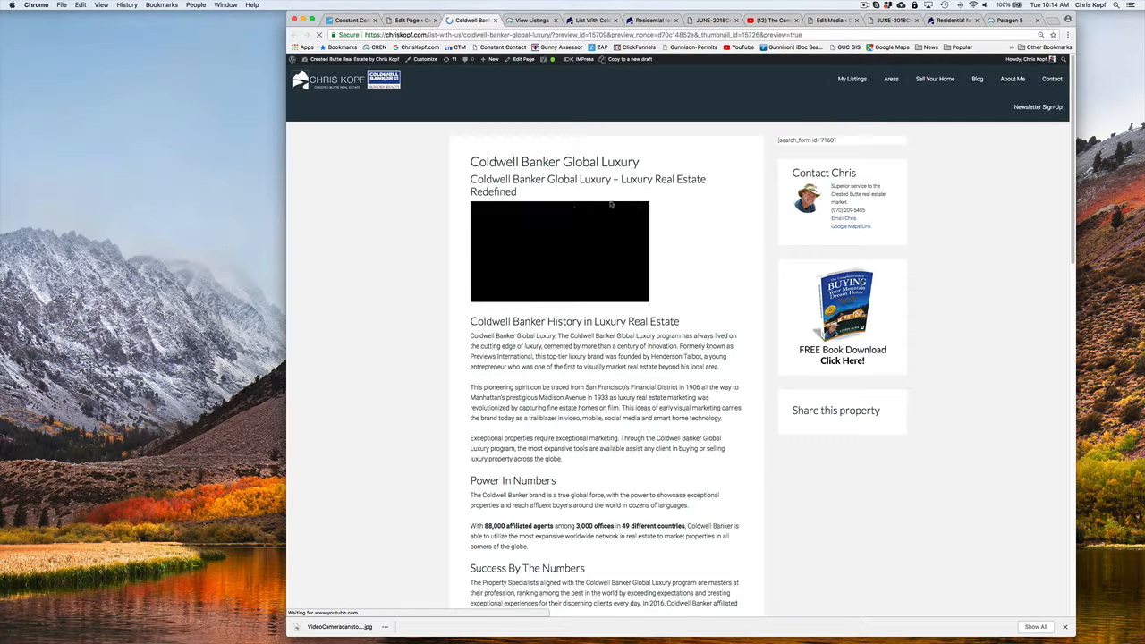
{"action": "scroll", "coordinate": [437, 237], "scroll_direction": "down", "scroll_amount": 3}
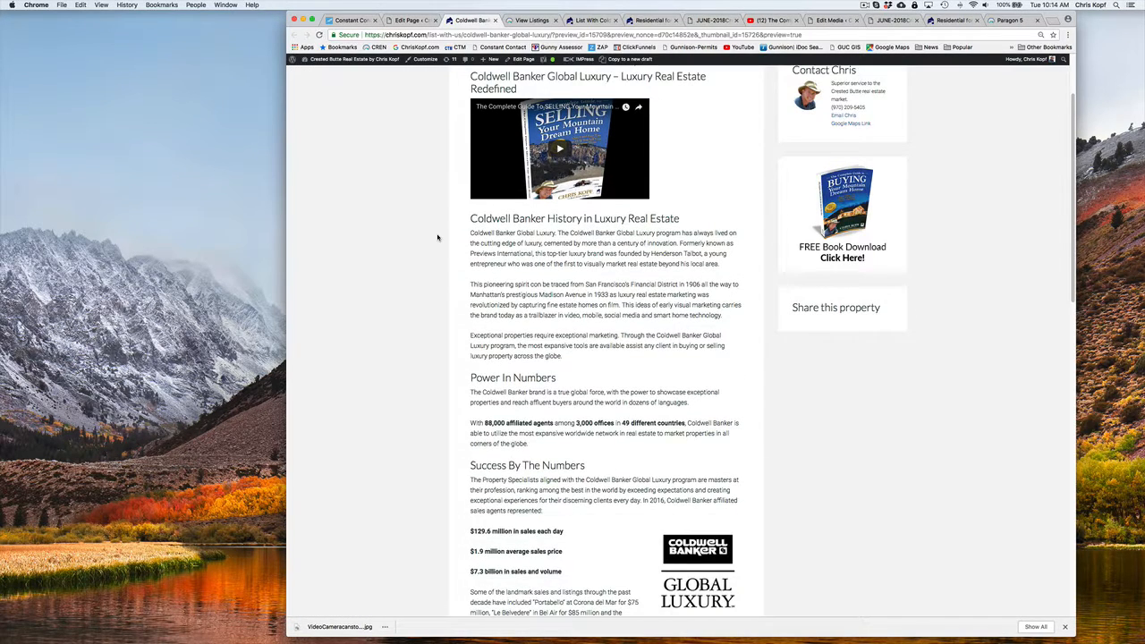
{"action": "scroll", "coordinate": [438, 237], "scroll_direction": "down", "scroll_amount": 3}
{"action": "scroll", "coordinate": [438, 237], "scroll_direction": "up", "scroll_amount": 6}
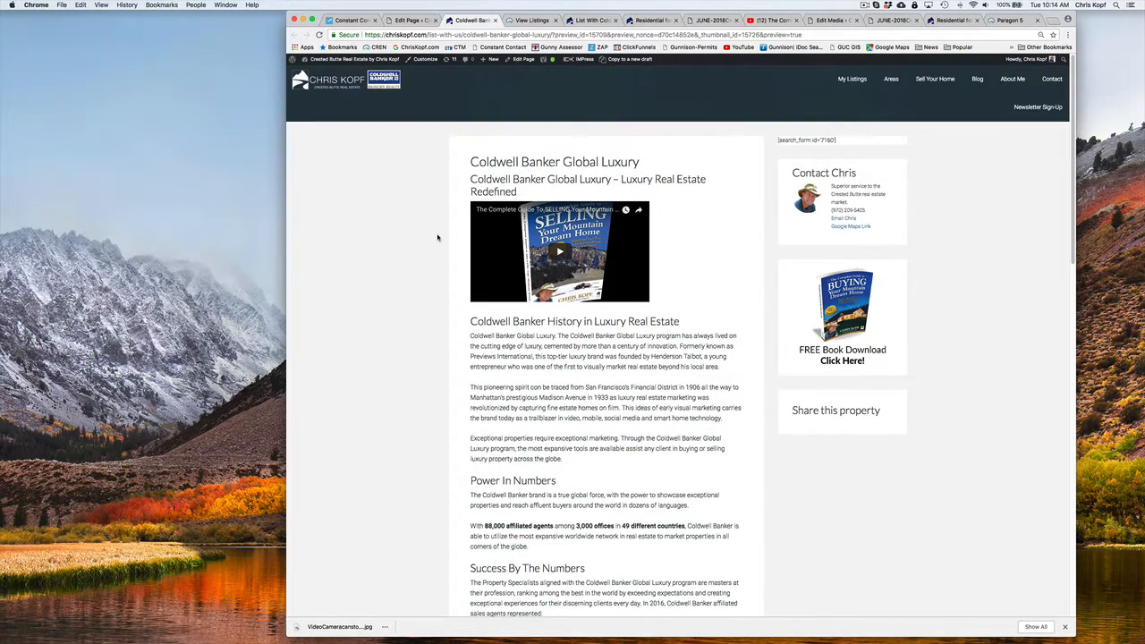
Compare the open website pages and open the Sell Your Home page from the Global Luxury preview
{"action": "left_click", "coordinate": [529, 20]}
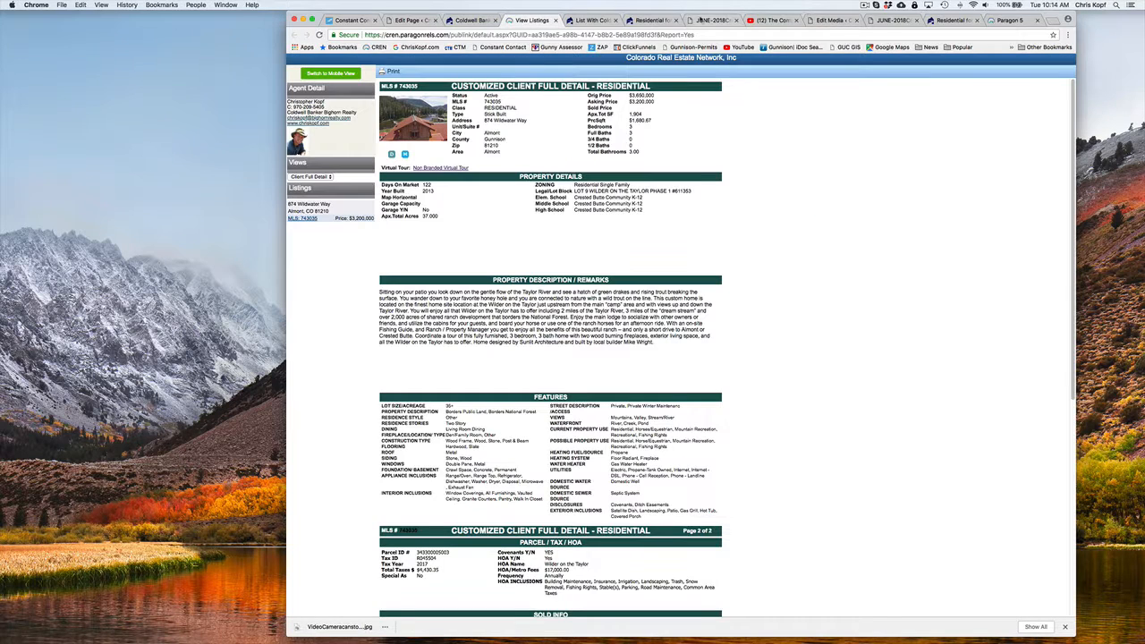
{"action": "left_click", "coordinate": [609, 19]}
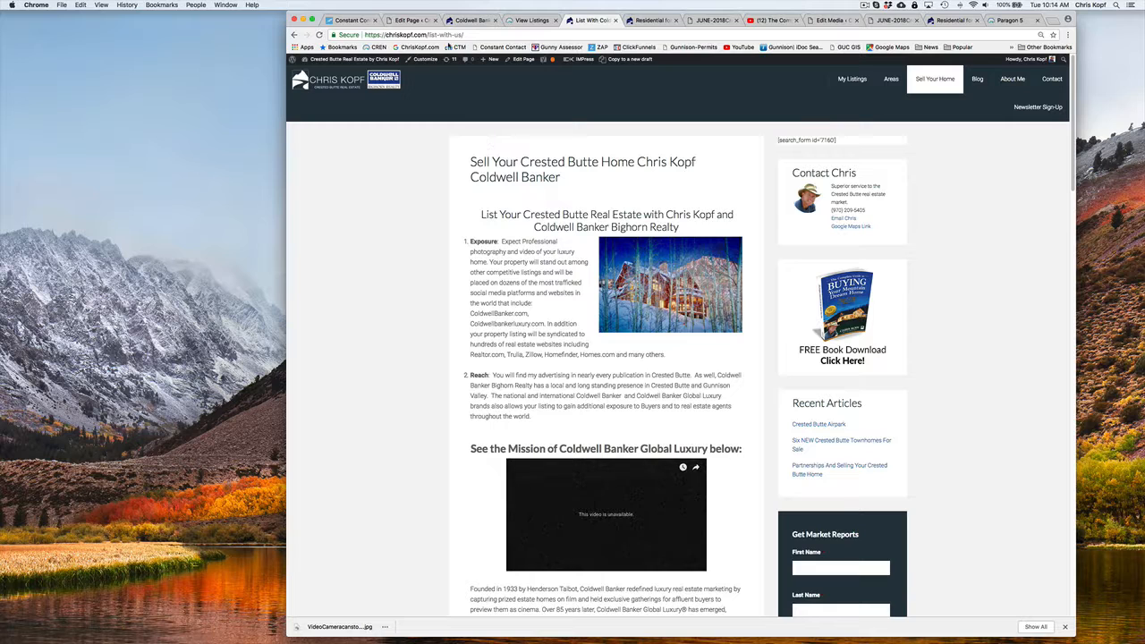
{"action": "left_click", "coordinate": [480, 22]}
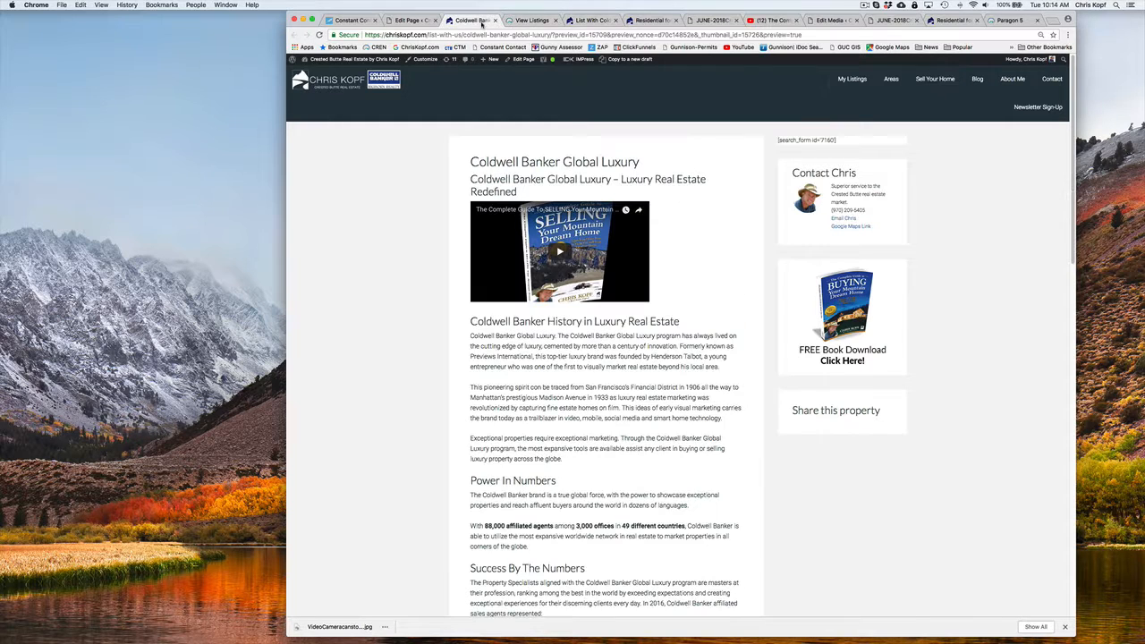
{"action": "left_click", "coordinate": [924, 80]}
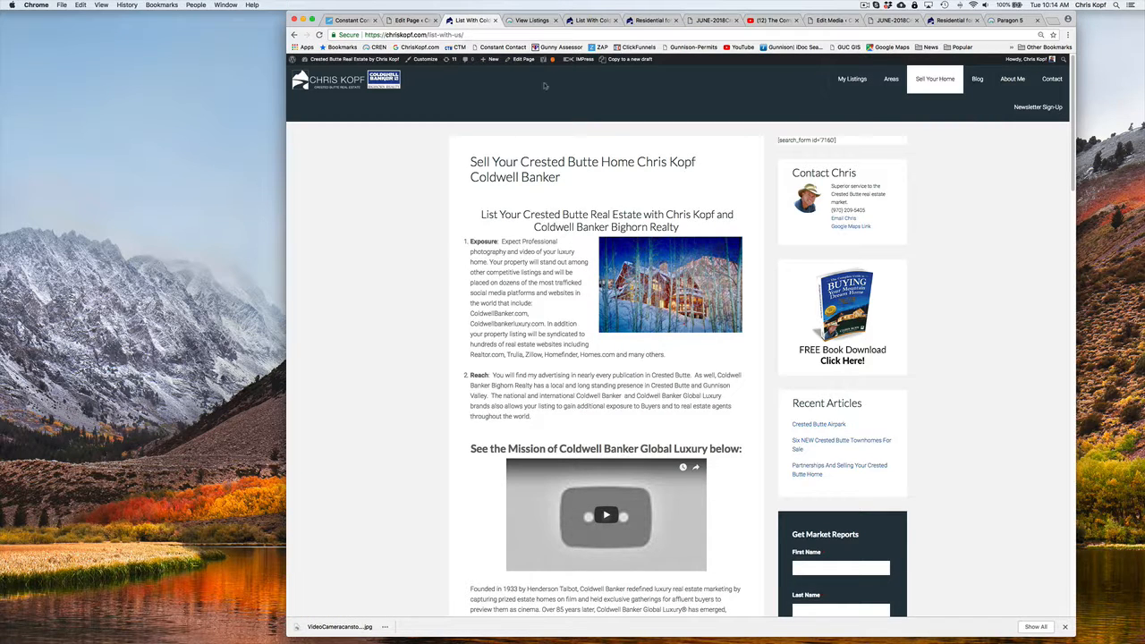
Open the Sell Your Home page for editing and delete the unavailable Coldwell Banker Global Luxury mission video
{"action": "left_click", "coordinate": [524, 59]}
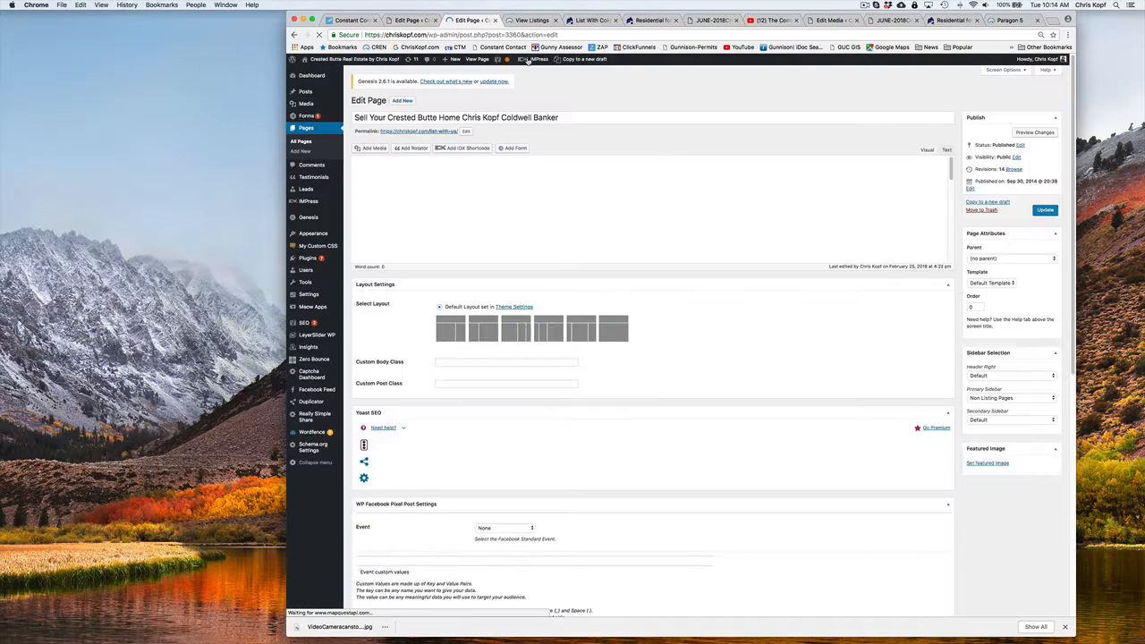
{"action": "scroll", "coordinate": [675, 272], "scroll_direction": "down", "scroll_amount": 1}
{"action": "left_click", "coordinate": [695, 307]}
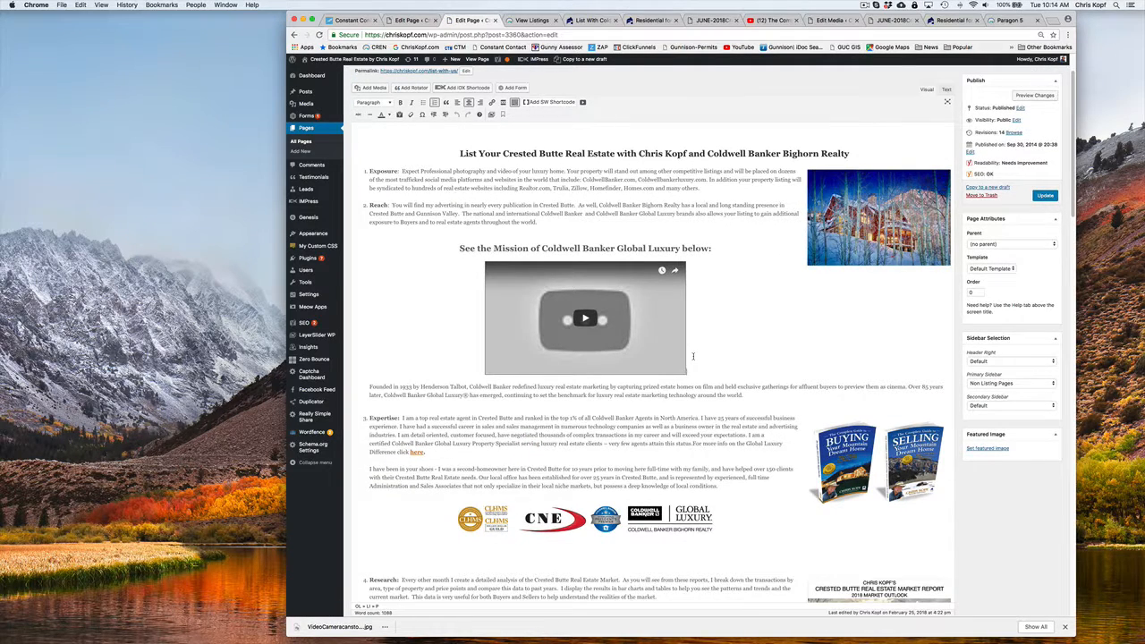
{"action": "key", "text": "BackSpace"}
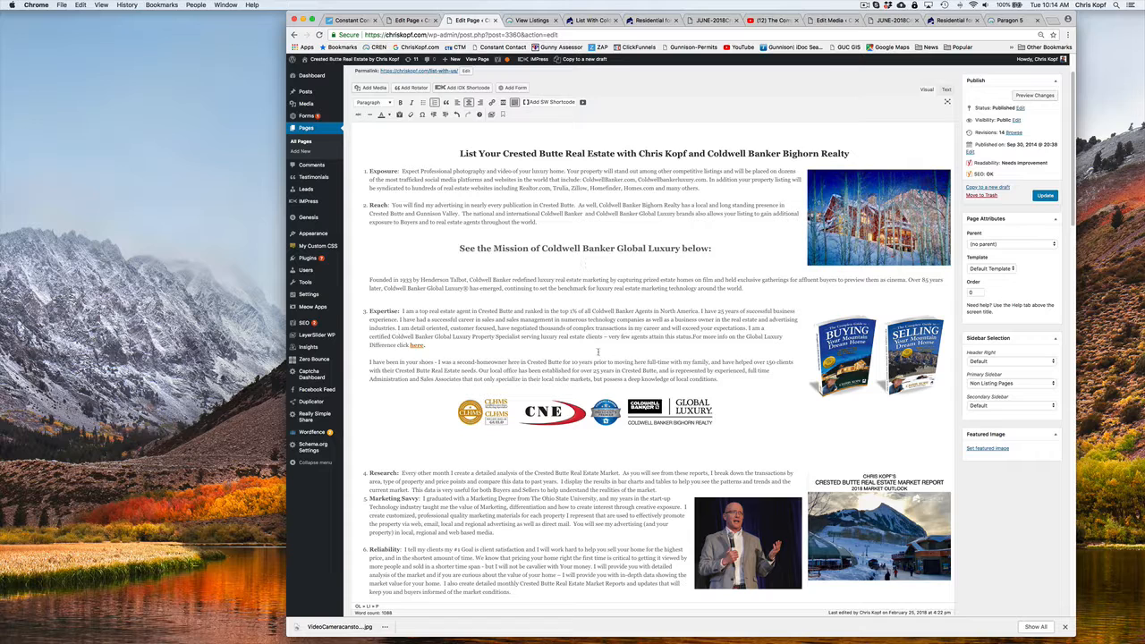
Replace the heading above the removed video with "Sell Your Crested Butte Home:"
{"action": "left_click_drag", "start_coordinate": [459, 248], "coordinate": [710, 249]}
{"action": "type", "text": "Sell T"}
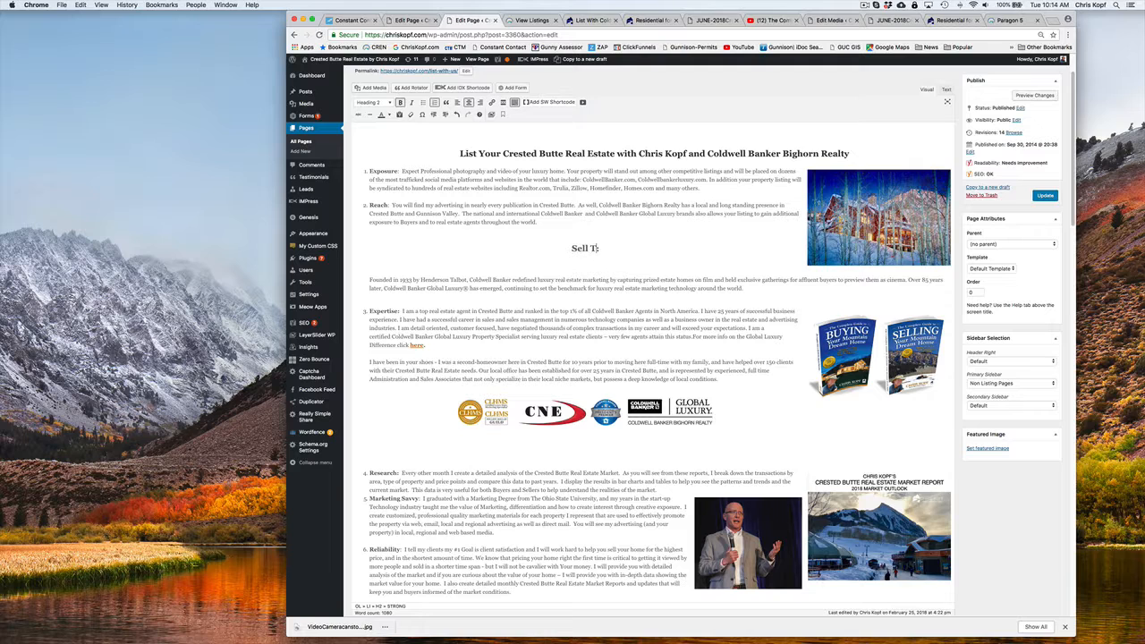
{"action": "key", "text": "BackSpace"}
{"action": "type", "text": "Your Crested Butte Home"}
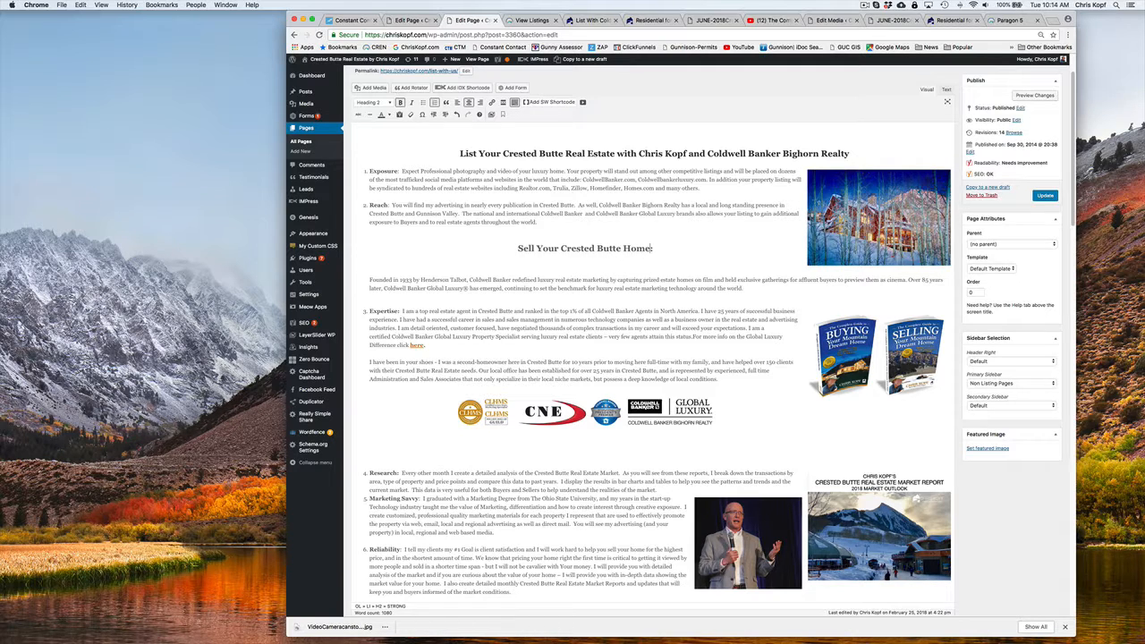
{"action": "type", "text": ":"}
Paste the copied selling-guide book video link on a new line below the heading and update the page
{"action": "key", "text": "Return"}
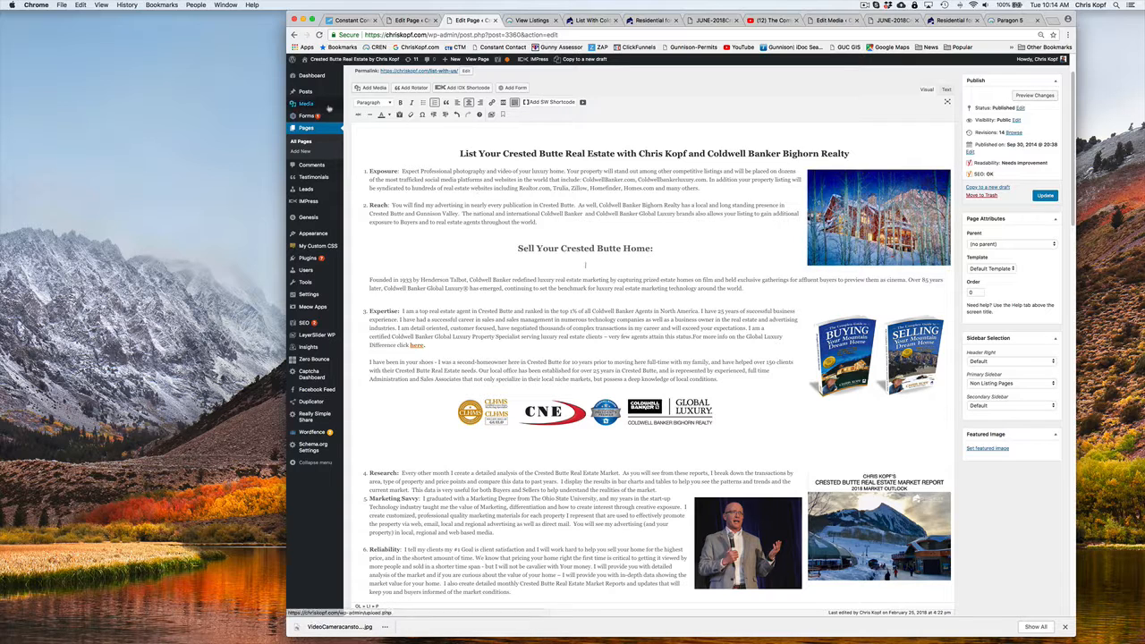
{"action": "key", "text": "super+v"}
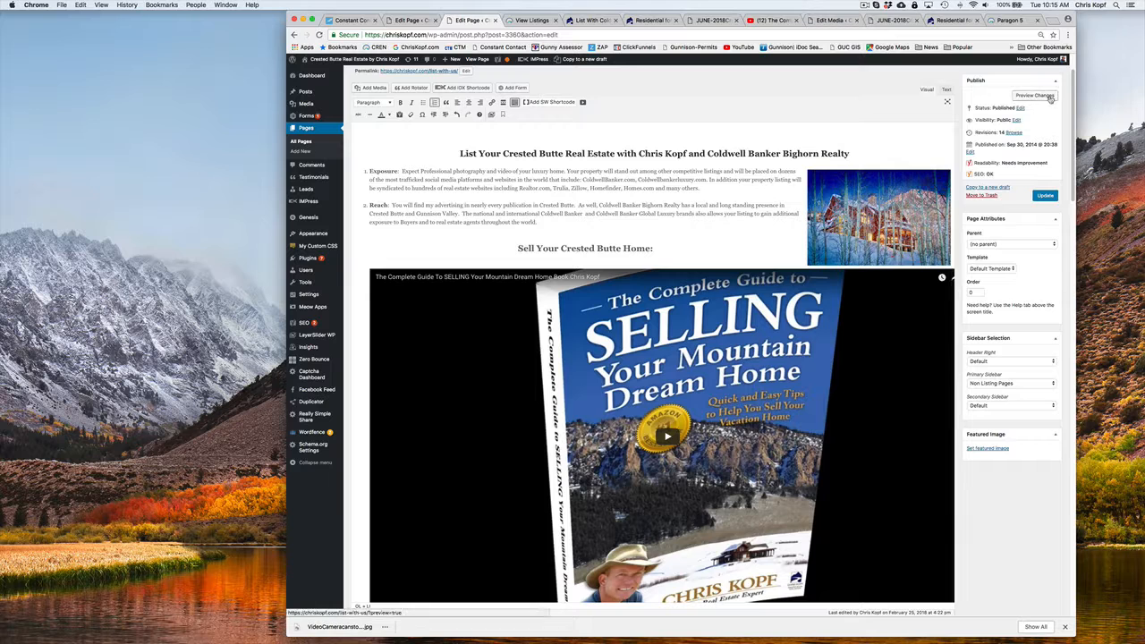
{"action": "left_click", "coordinate": [1045, 195]}
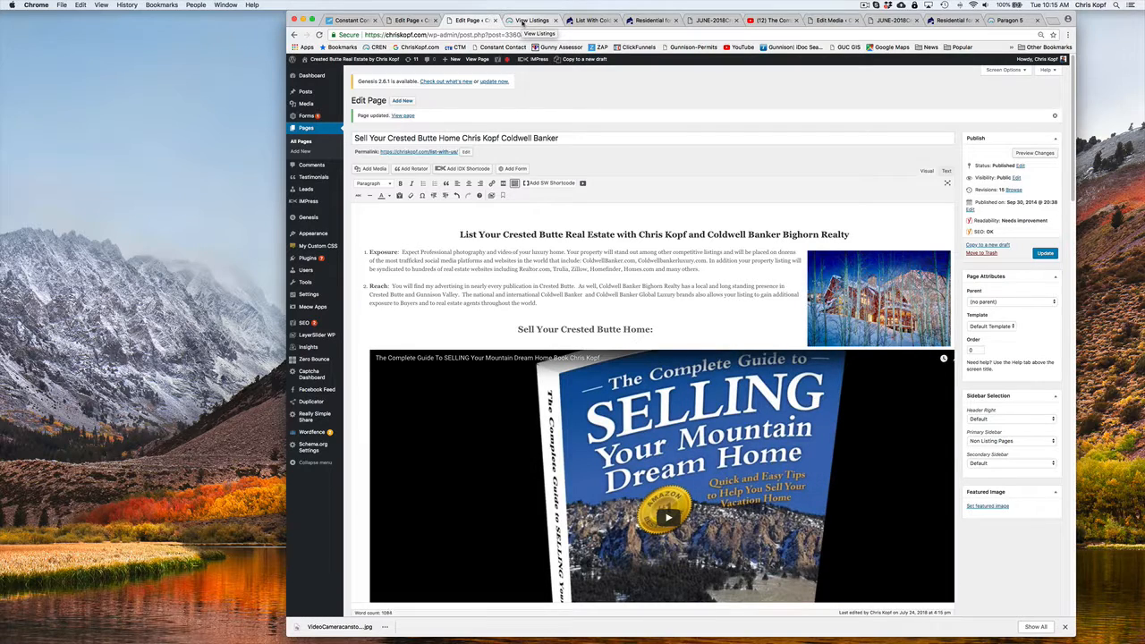
Reload the live Sell Your Home page to check its new video, and open the Coldwell Banker Global Luxury page from the site navigation
{"action": "left_click", "coordinate": [524, 22]}
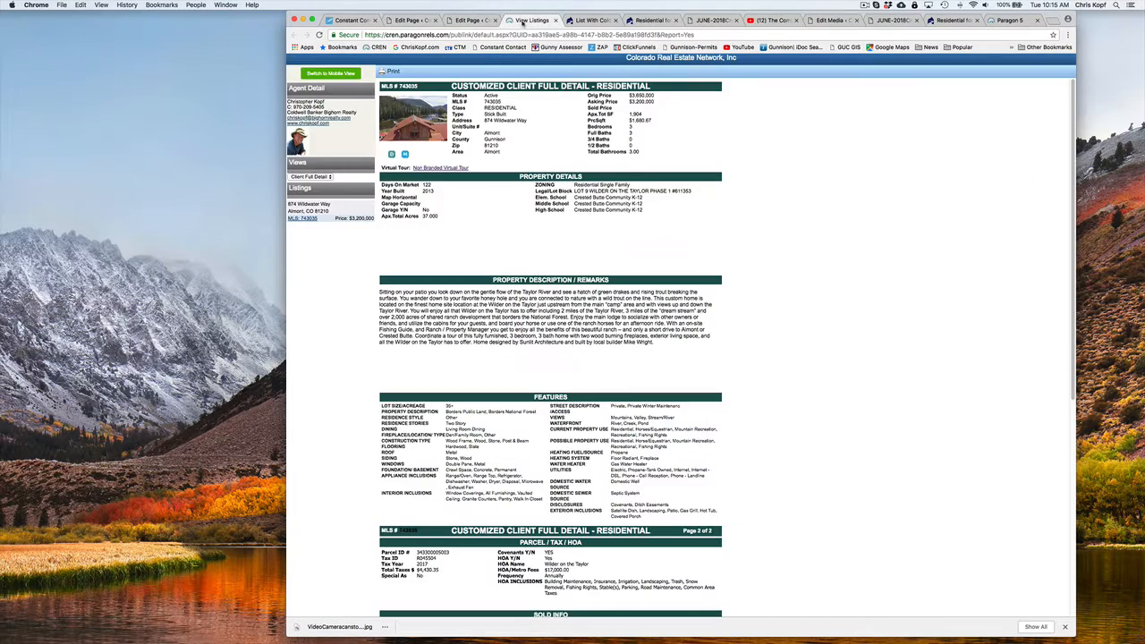
{"action": "left_click", "coordinate": [593, 19]}
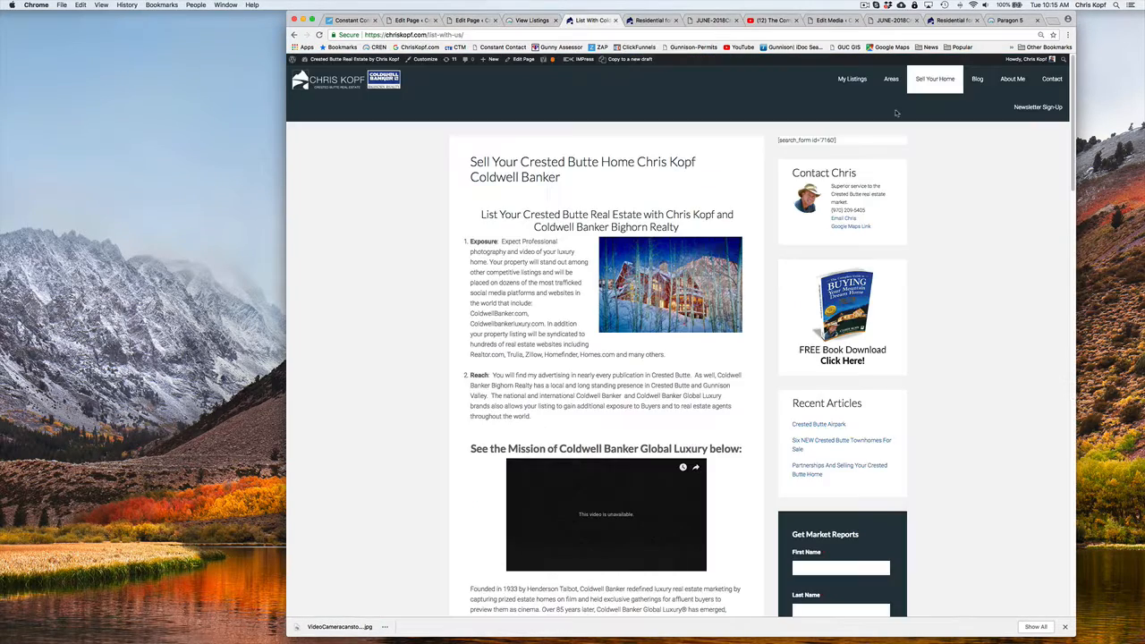
{"action": "left_click", "coordinate": [939, 80]}
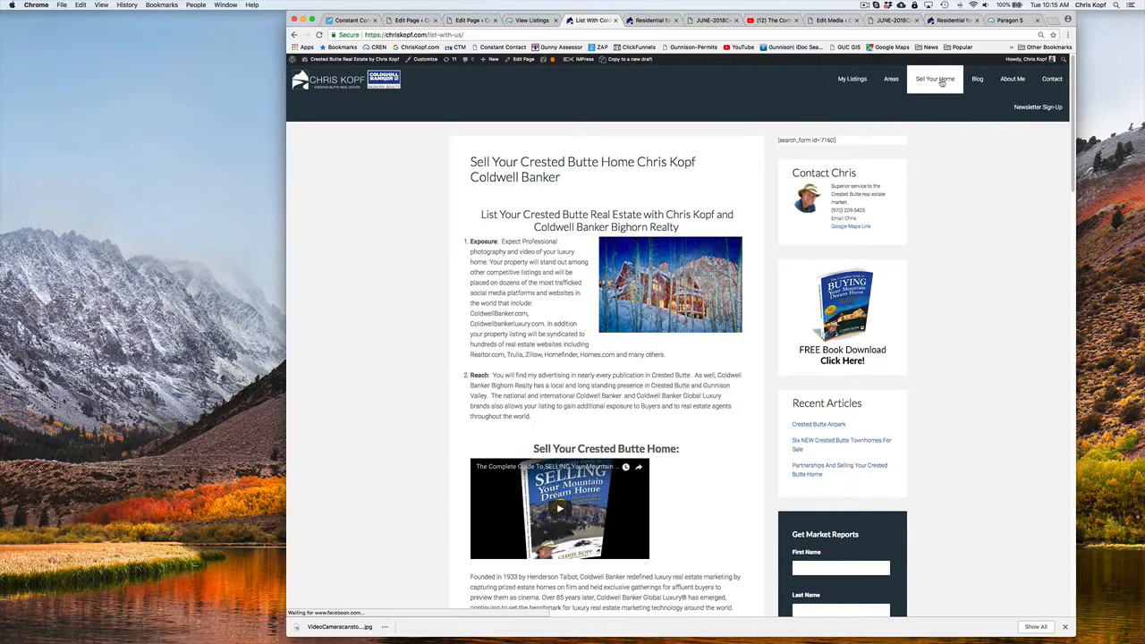
{"action": "left_click", "coordinate": [935, 103]}
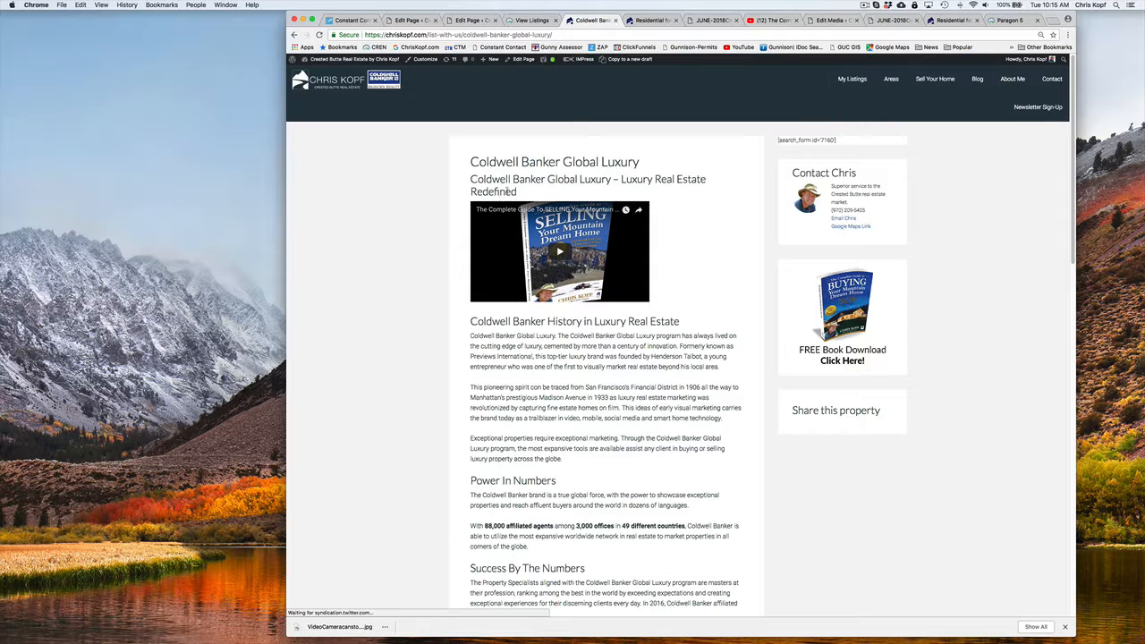
Edit the Coldwell Banker Global Luxury page, replace the heading above the video with "Sell Your Crested Butte Home", and update the page
{"action": "left_click", "coordinate": [515, 59]}
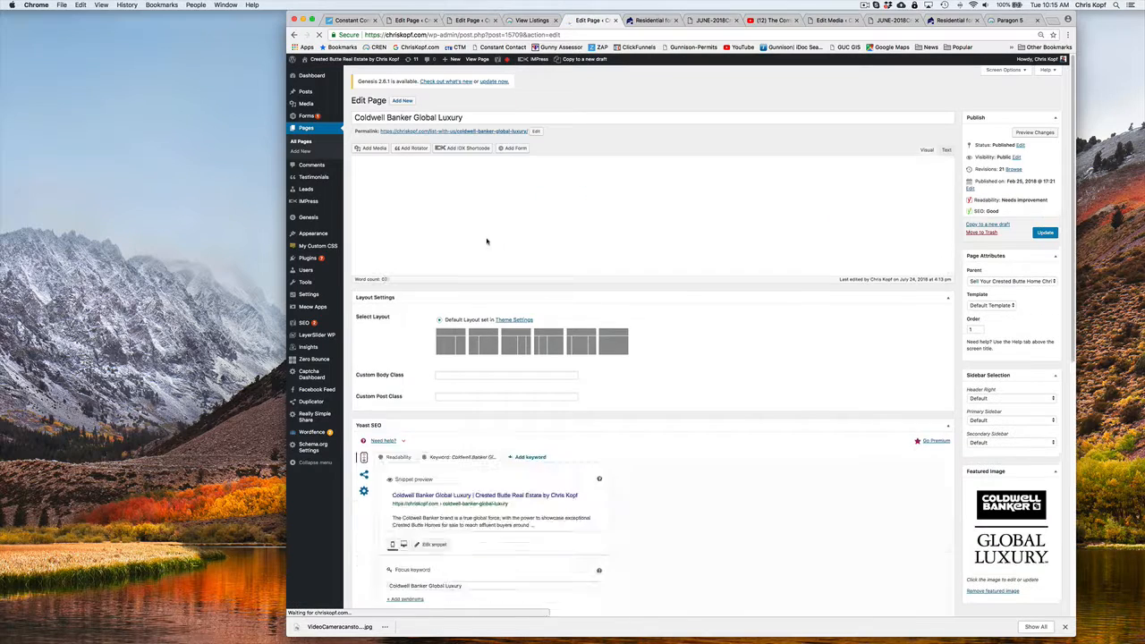
{"action": "left_click", "coordinate": [501, 195]}
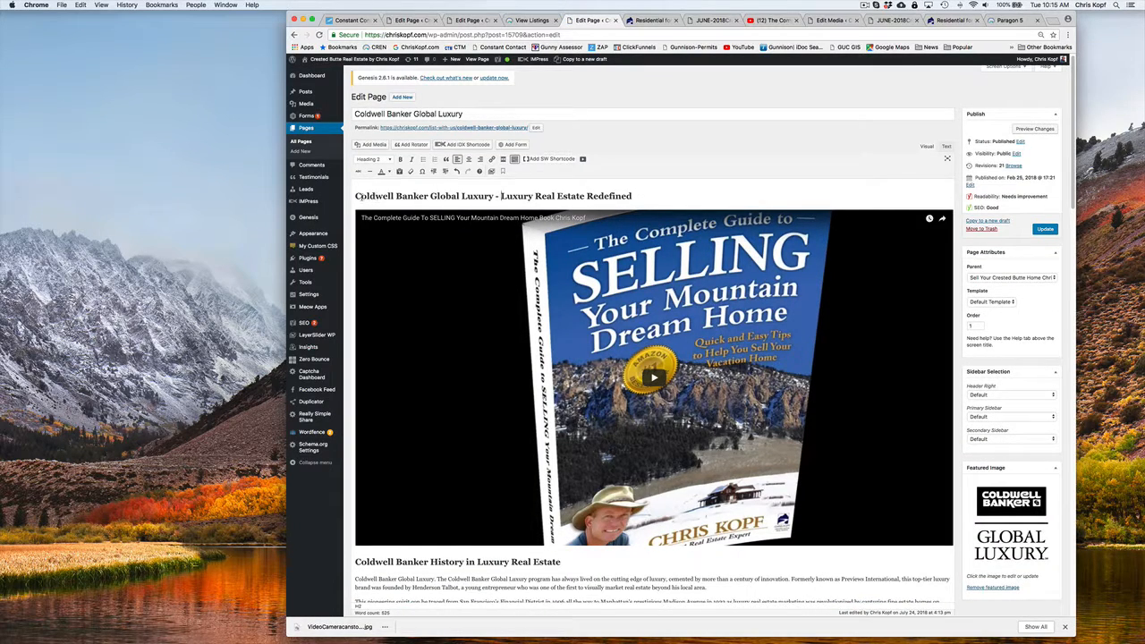
{"action": "left_click_drag", "start_coordinate": [355, 195], "coordinate": [633, 195]}
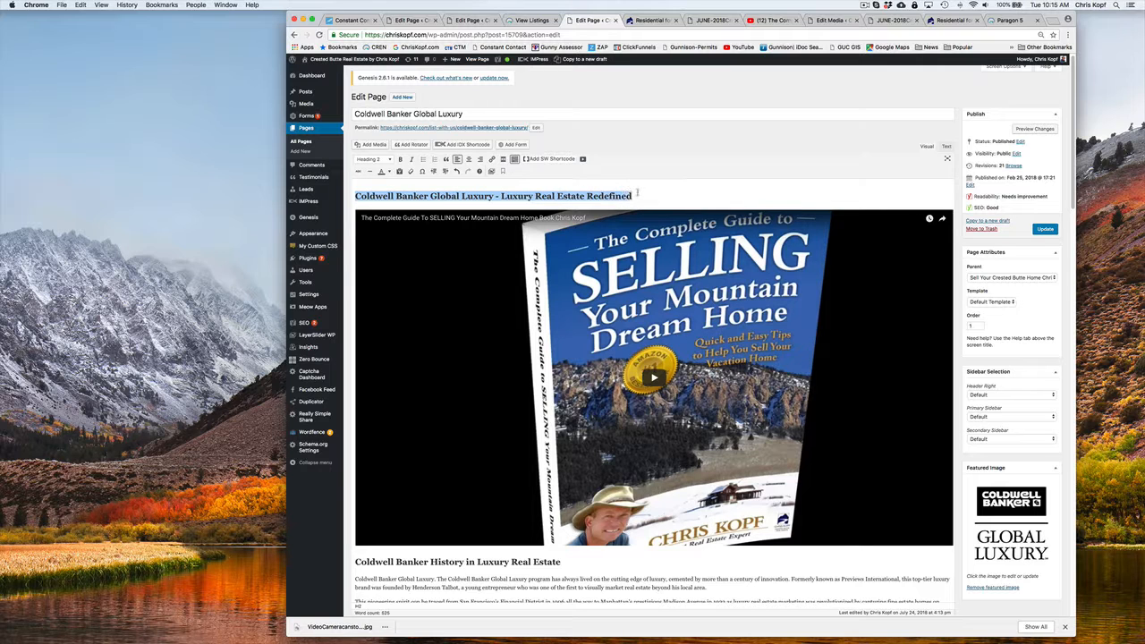
{"action": "type", "text": "SE"}
{"action": "key", "text": "BackSpace"}
{"action": "key", "text": "BackSpace"}
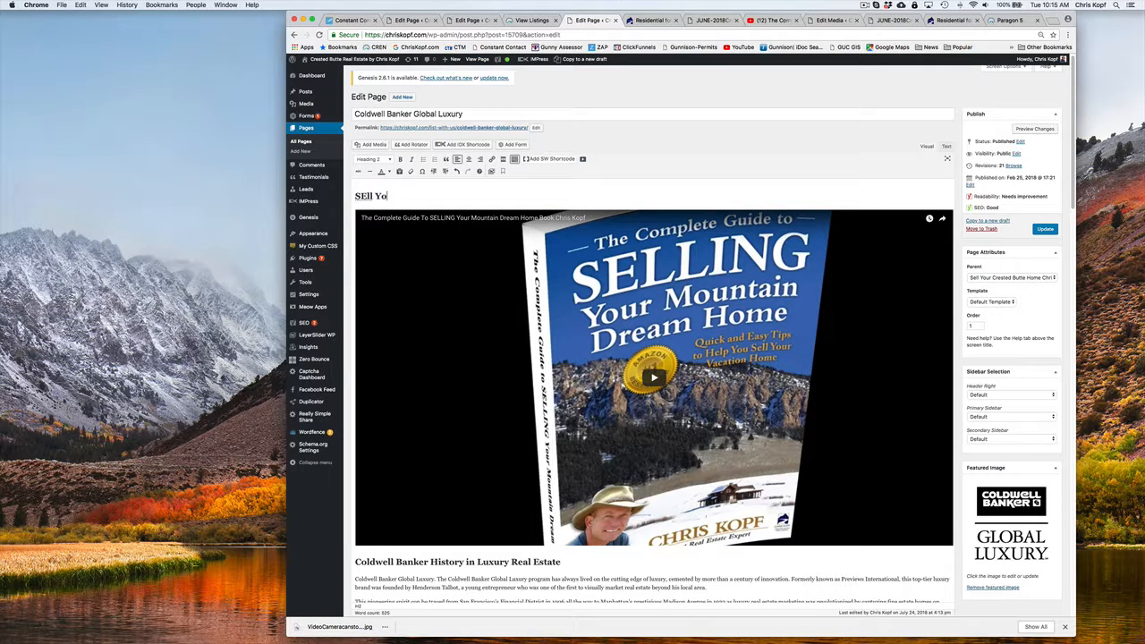
{"action": "type", "text": "Your Crested Butte"}
{"action": "key", "text": "BackSpace"}
{"action": "type", "text": "te Y"}
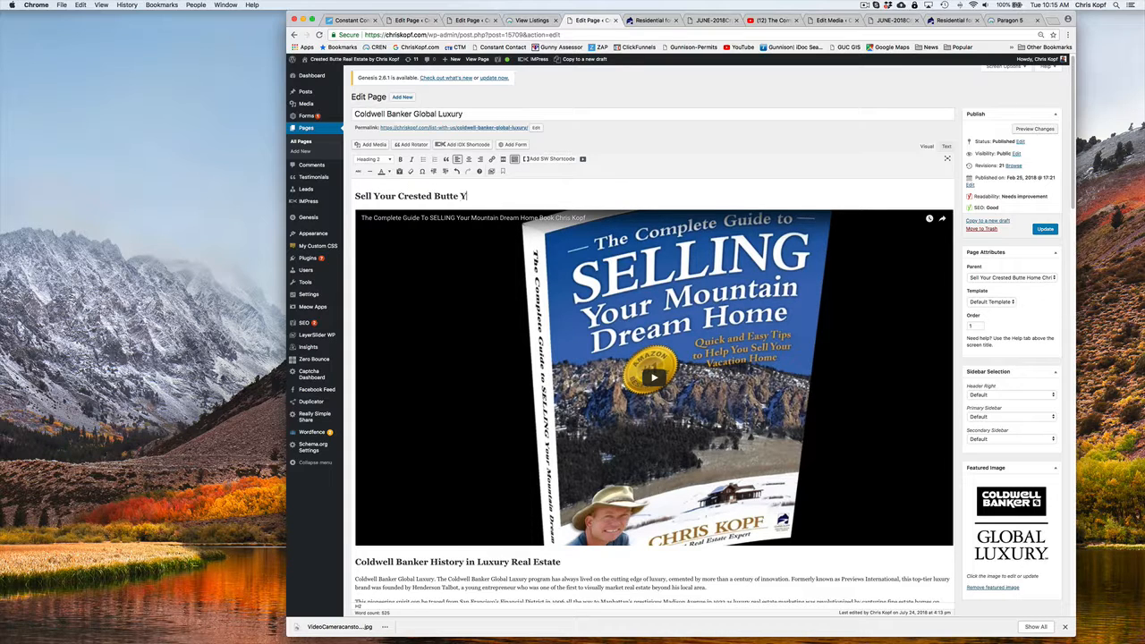
{"action": "key", "text": "BackSpace"}
{"action": "type", "text": "Home"}
{"action": "left_click", "coordinate": [1044, 229]}
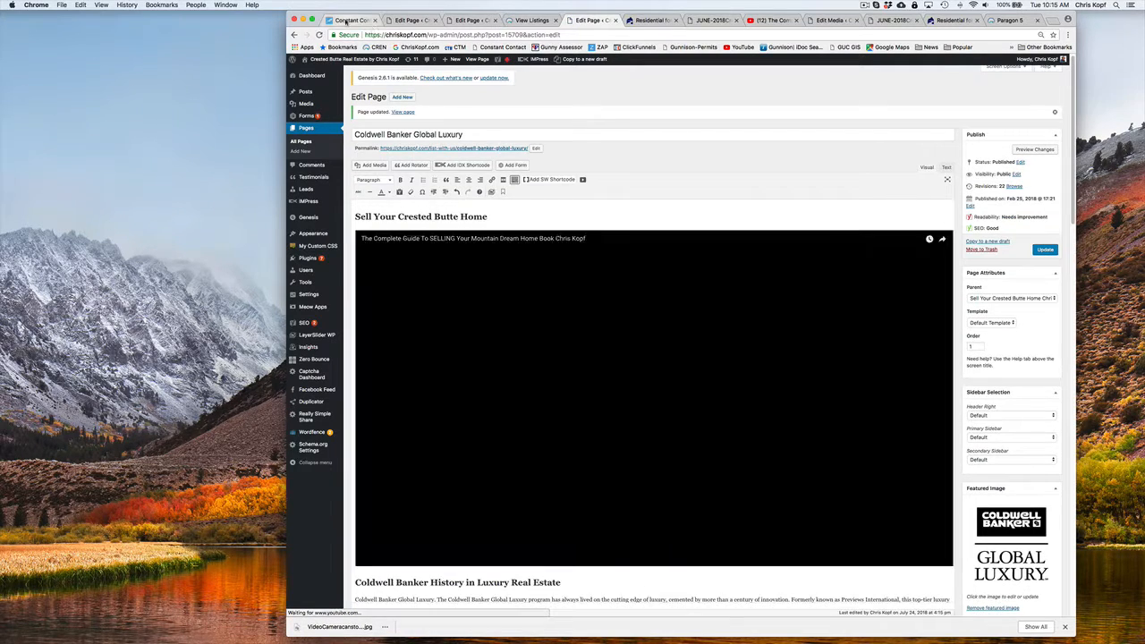
Return to the newsletter preview in Constant Contact and send a test with the note "This is a test" in both HTML and text versions
{"action": "left_click", "coordinate": [346, 19]}
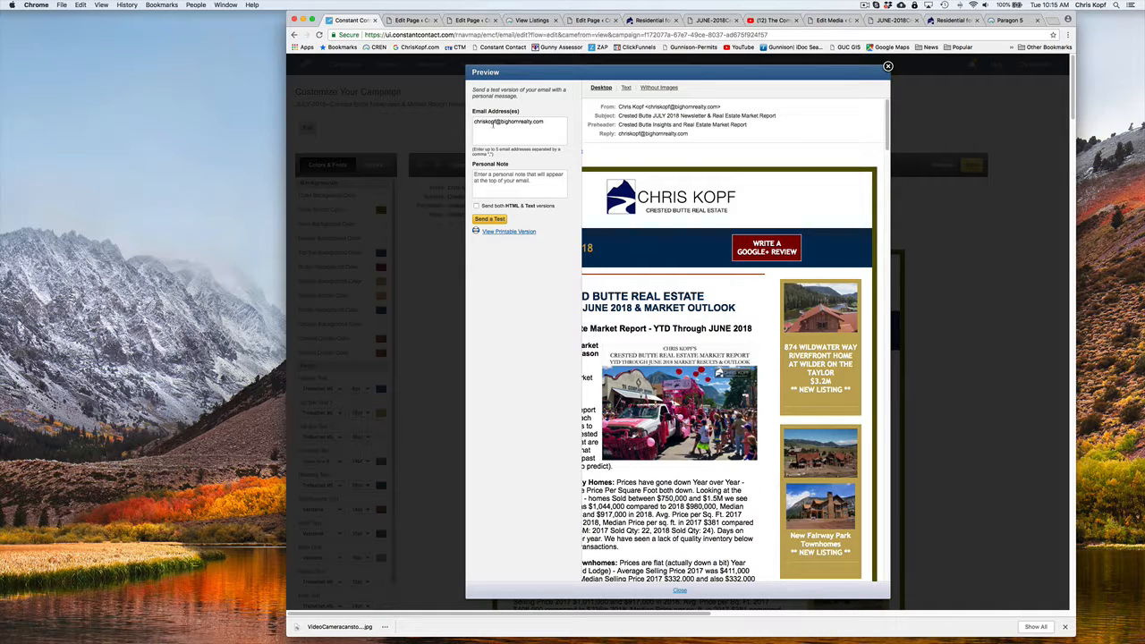
{"action": "left_click", "coordinate": [487, 177]}
{"action": "type", "text": "This is a test"}
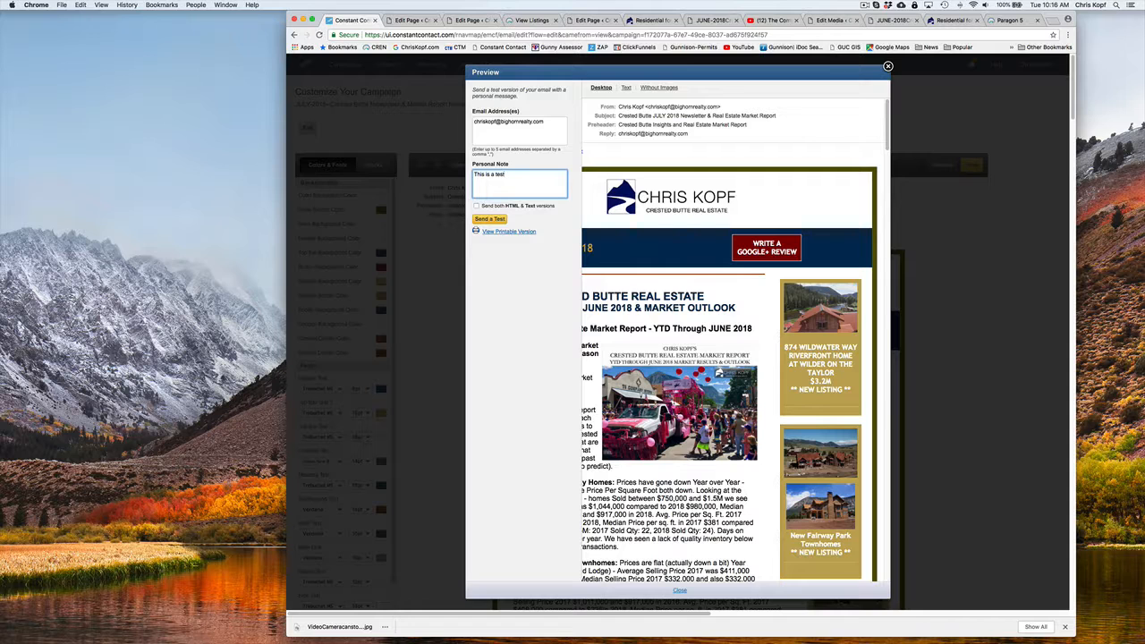
{"action": "left_click", "coordinate": [477, 206]}
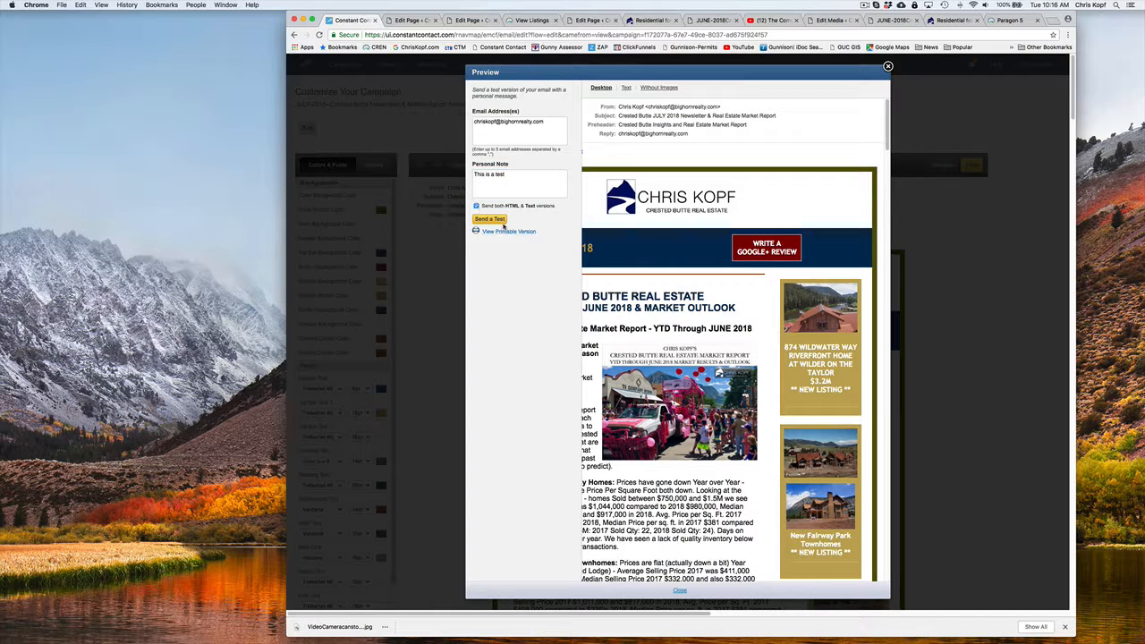
{"action": "left_click", "coordinate": [490, 219]}
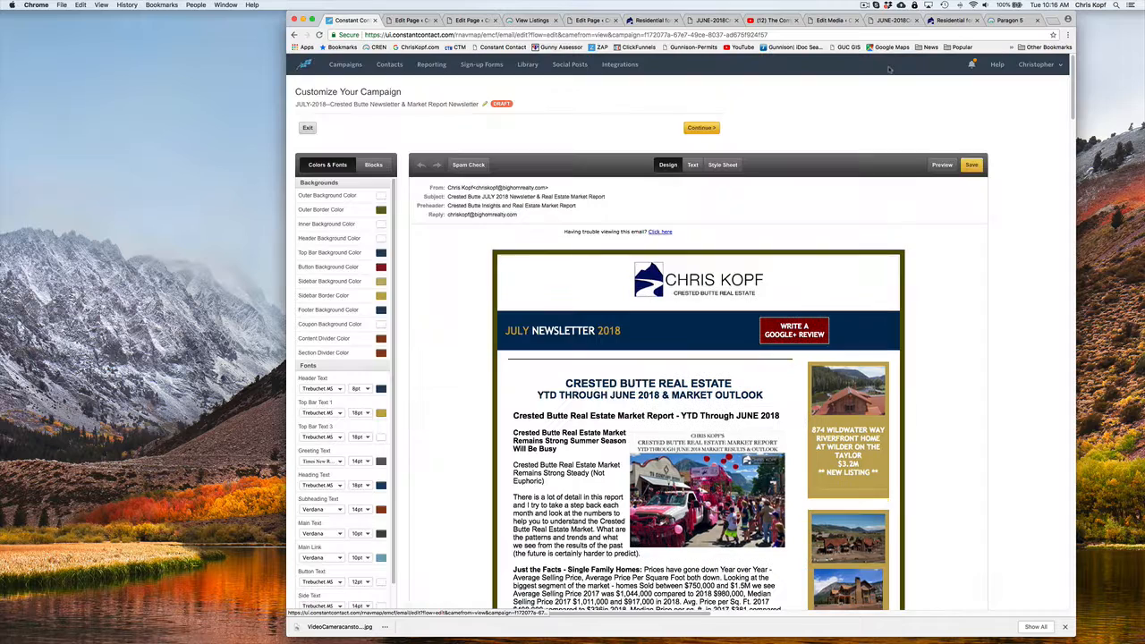
{"action": "left_click", "coordinate": [887, 66]}
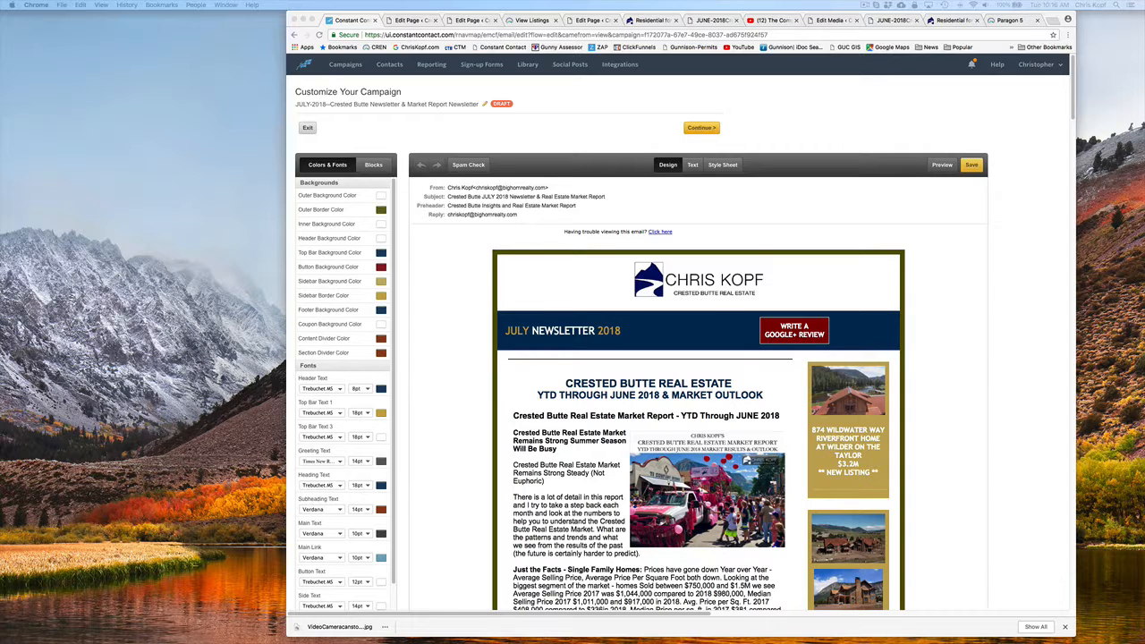
Enlarge the plain-text test email in Mail, review its contents, and close it
{"action": "left_click_drag", "start_coordinate": [554, 95], "coordinate": [448, 28]}
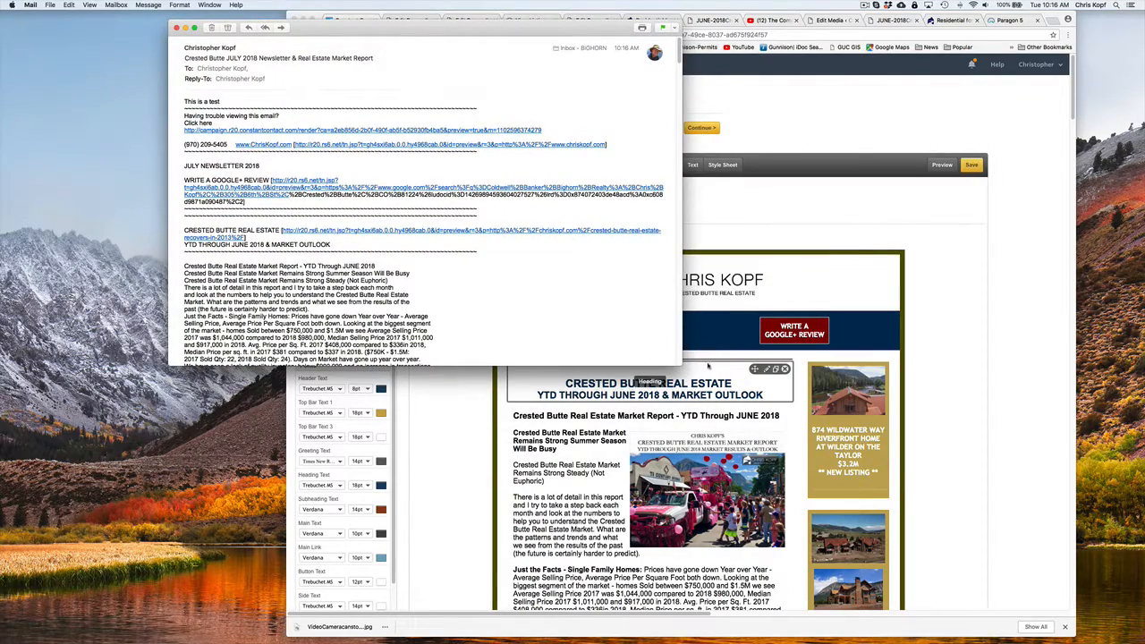
{"action": "left_click_drag", "start_coordinate": [680, 365], "coordinate": [793, 555]}
{"action": "scroll", "coordinate": [330, 300], "scroll_direction": "down", "scroll_amount": 15}
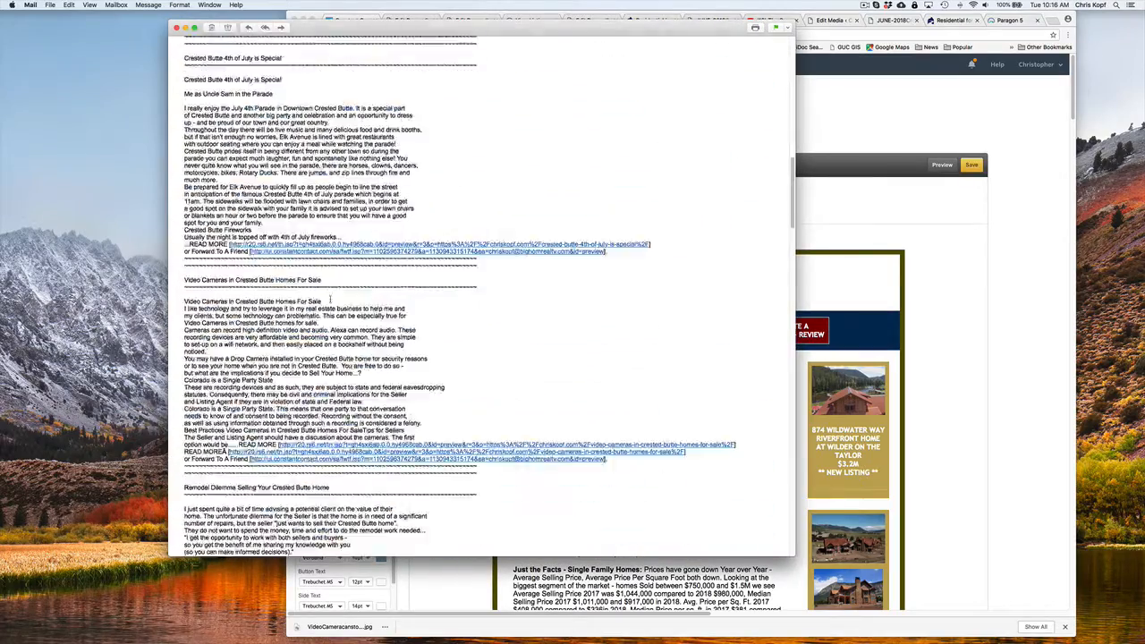
{"action": "scroll", "coordinate": [330, 300], "scroll_direction": "up", "scroll_amount": 20}
{"action": "scroll", "coordinate": [330, 299], "scroll_direction": "down", "scroll_amount": 20}
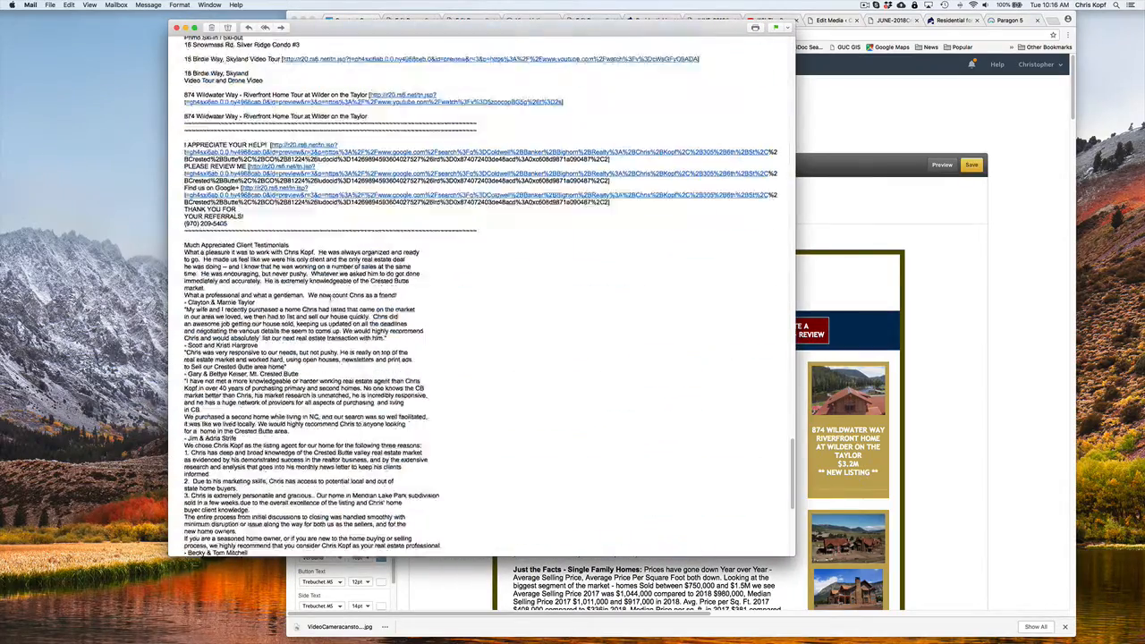
{"action": "scroll", "coordinate": [330, 300], "scroll_direction": "up", "scroll_amount": 20}
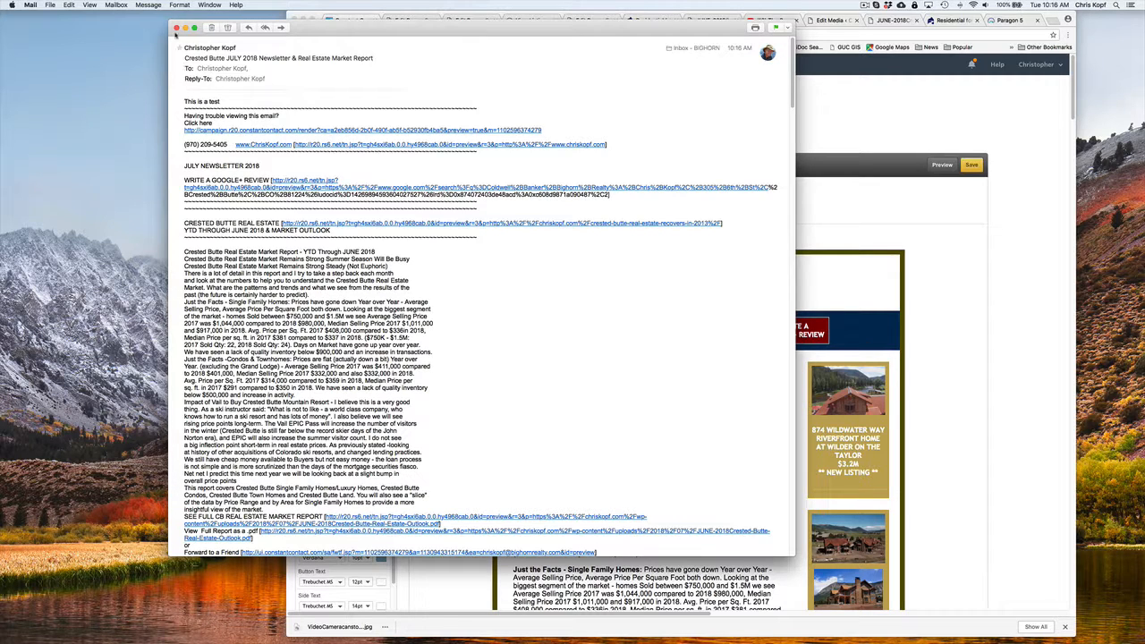
{"action": "left_click", "coordinate": [176, 28]}
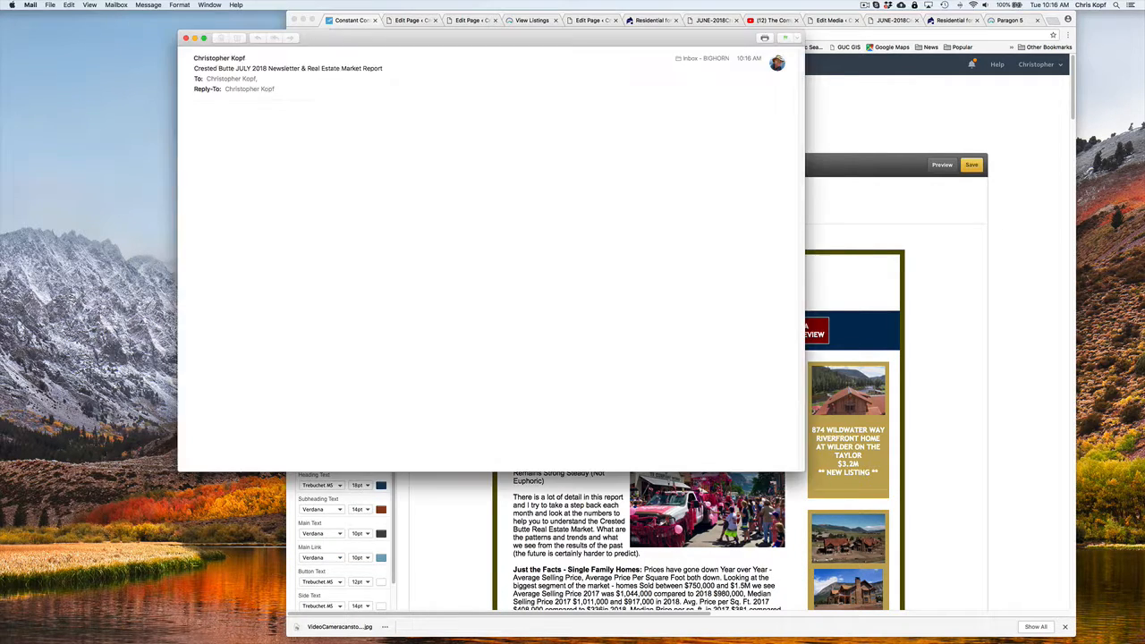
Move and enlarge the HTML test email window, and review the newsletter's layout, articles, listings, and videos
{"action": "left_click_drag", "start_coordinate": [521, 40], "coordinate": [365, 19]}
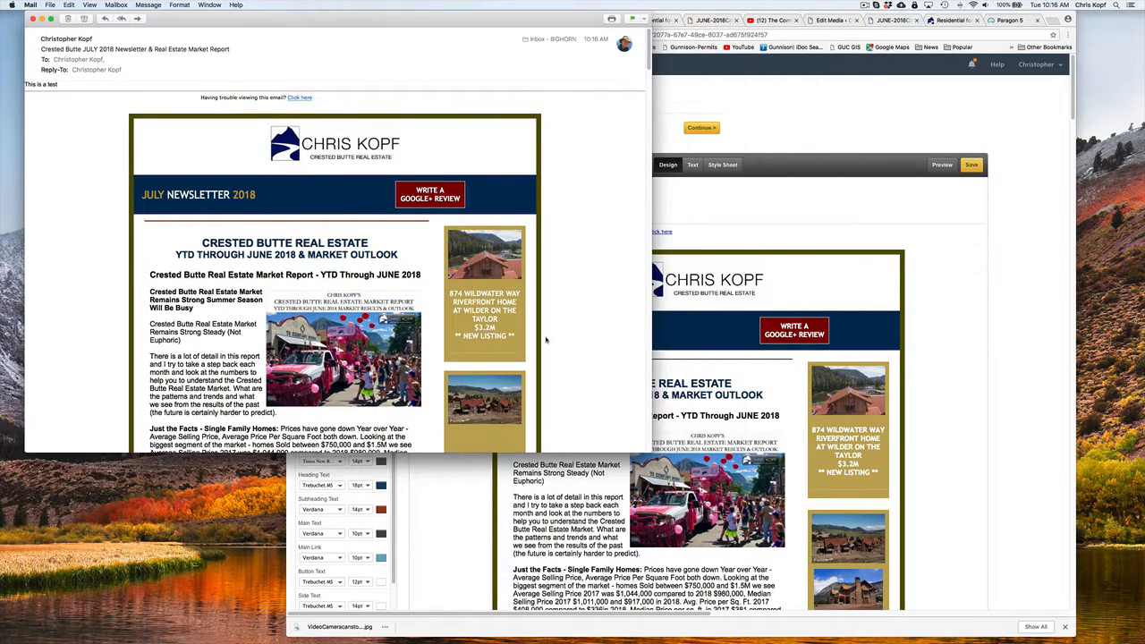
{"action": "left_click_drag", "start_coordinate": [653, 454], "coordinate": [793, 632]}
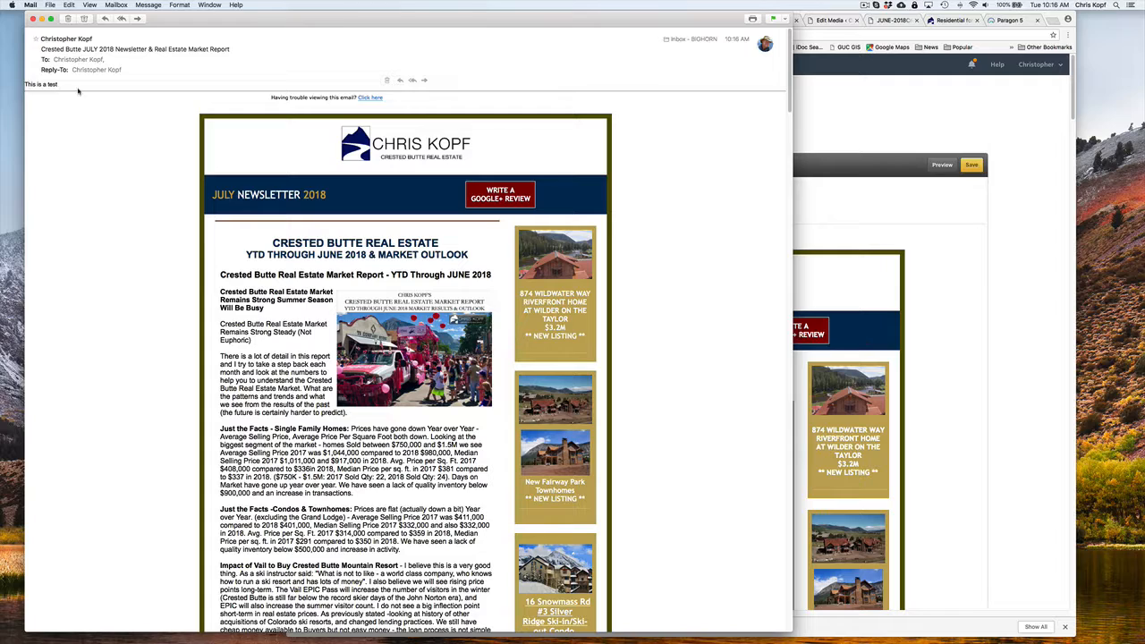
{"action": "scroll", "coordinate": [346, 140], "scroll_direction": "down", "scroll_amount": 10}
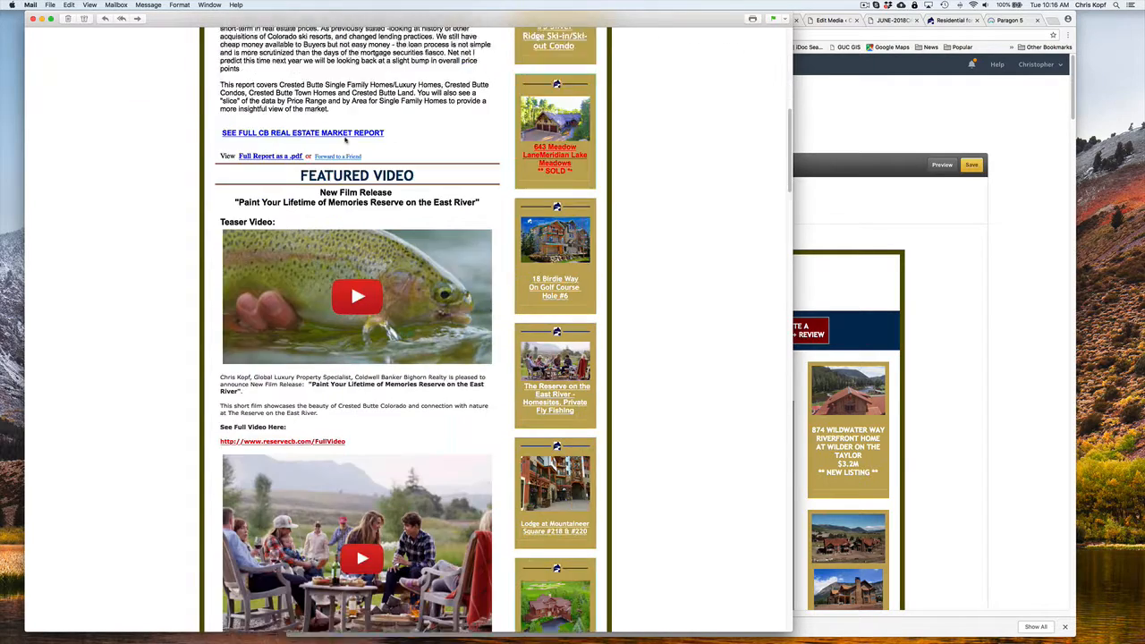
{"action": "scroll", "coordinate": [346, 139], "scroll_direction": "down", "scroll_amount": 15}
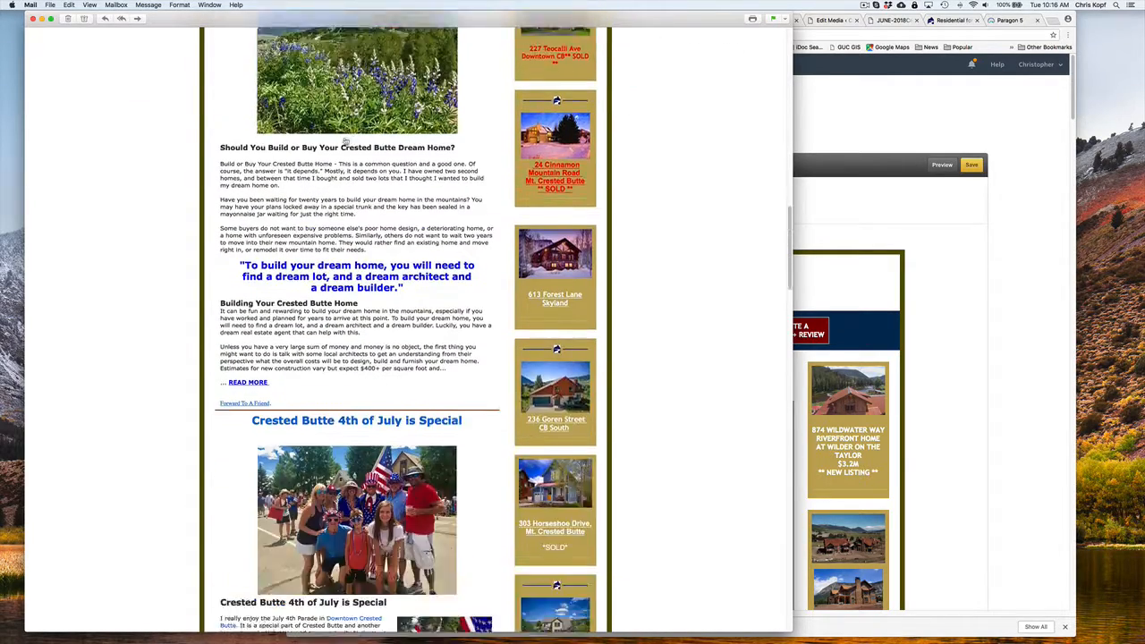
{"action": "scroll", "coordinate": [346, 139], "scroll_direction": "down", "scroll_amount": 10}
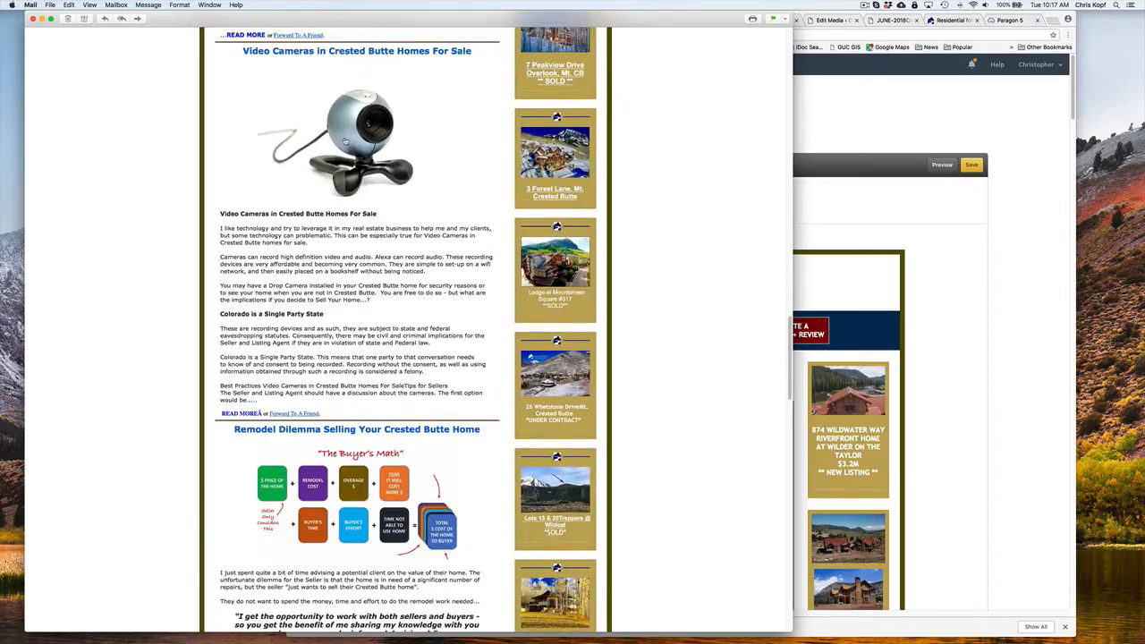
{"action": "scroll", "coordinate": [346, 140], "scroll_direction": "down", "scroll_amount": 15}
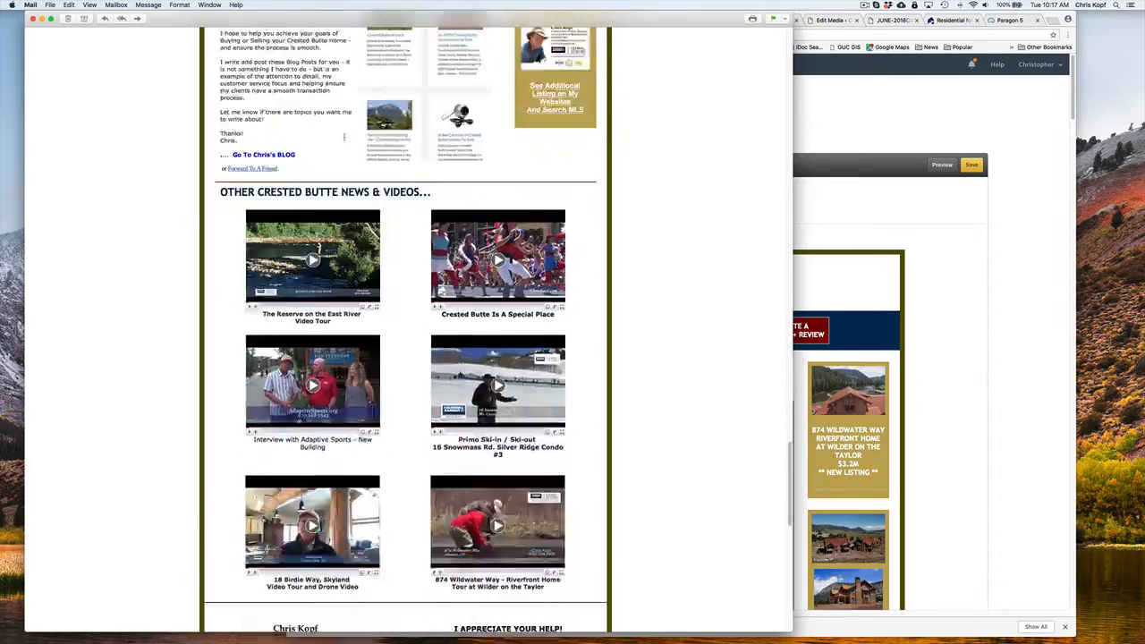
{"action": "scroll", "coordinate": [346, 139], "scroll_direction": "down", "scroll_amount": 10}
{"action": "scroll", "coordinate": [588, 199], "scroll_direction": "up", "scroll_amount": 20}
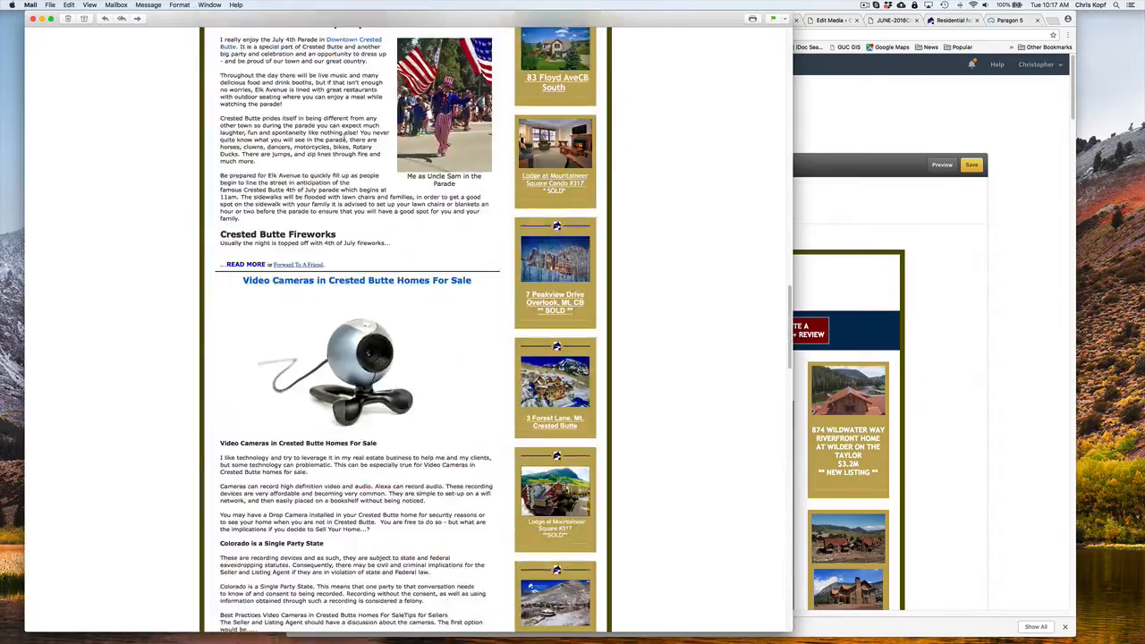
{"action": "scroll", "coordinate": [616, 179], "scroll_direction": "down", "scroll_amount": 10}
{"action": "scroll", "coordinate": [616, 179], "scroll_direction": "up", "scroll_amount": 20}
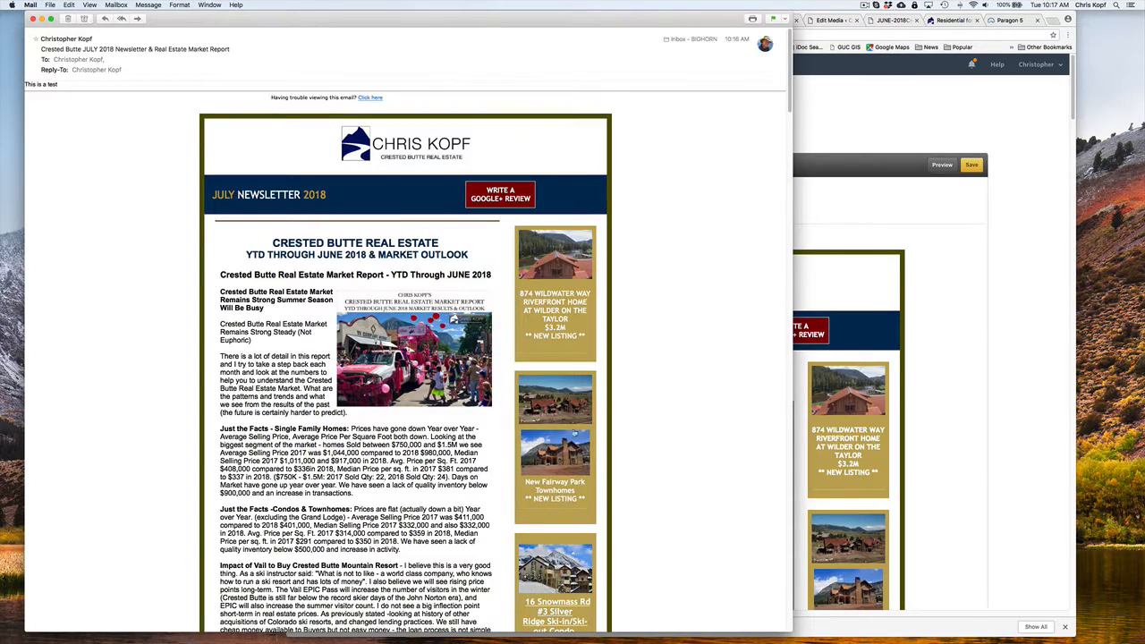
{"action": "left_click", "coordinate": [533, 259]}
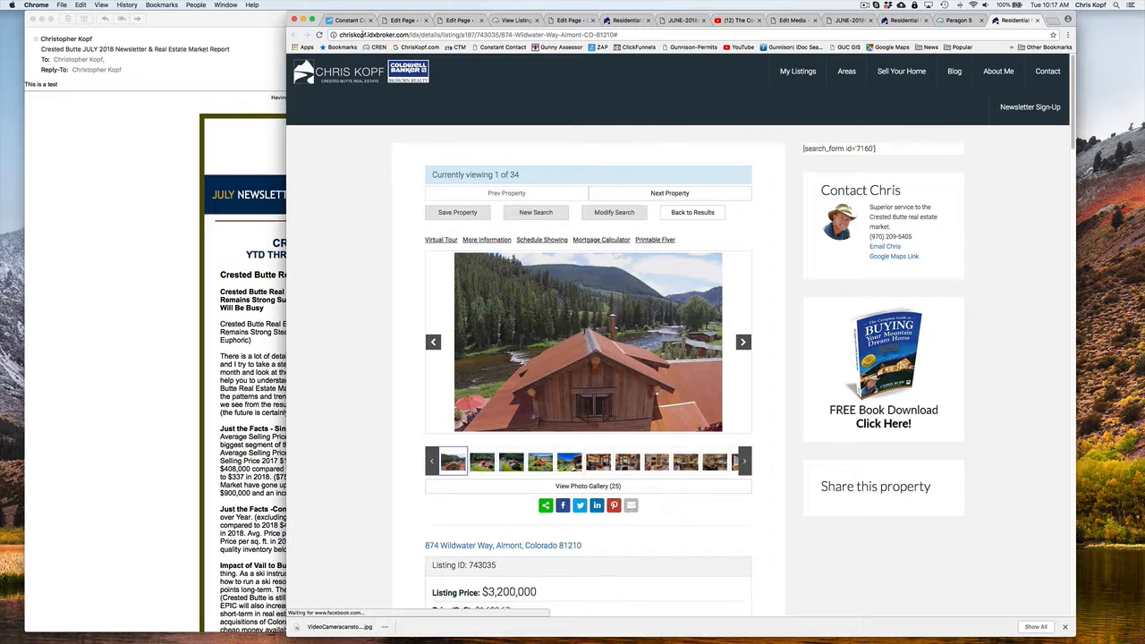
{"action": "left_click", "coordinate": [114, 175]}
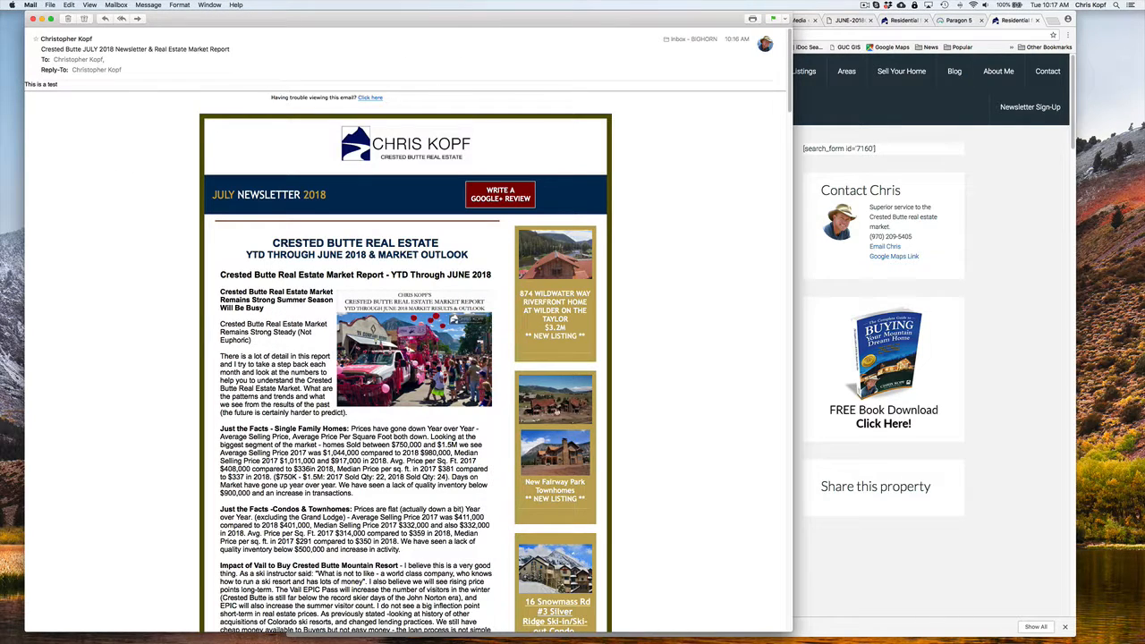
{"action": "left_click", "coordinate": [555, 411]}
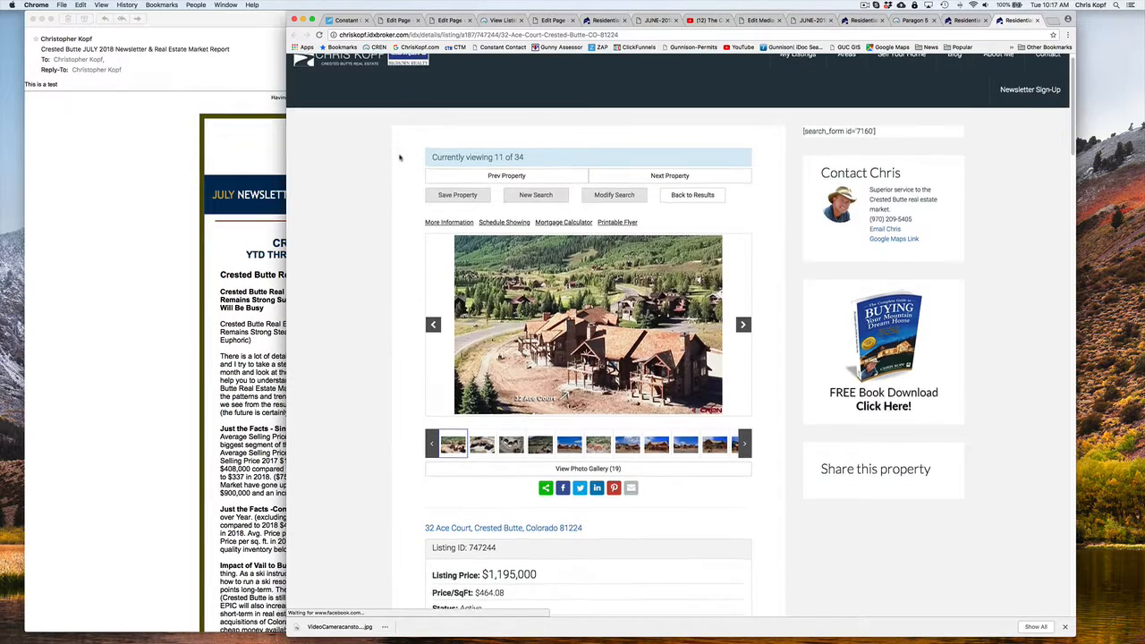
{"action": "scroll", "coordinate": [400, 157], "scroll_direction": "down", "scroll_amount": 2}
{"action": "left_click", "coordinate": [215, 293]}
Follow the test email's full CB real estate market report link, skim the PDF, and return to the email
{"action": "scroll", "coordinate": [305, 354], "scroll_direction": "down", "scroll_amount": 8}
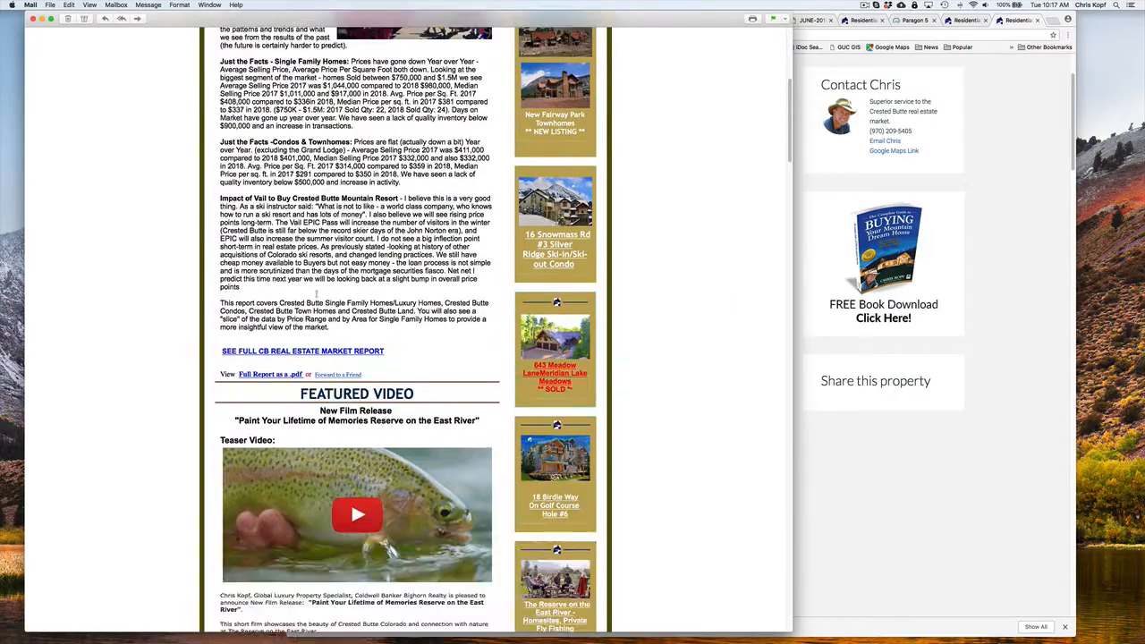
{"action": "left_click", "coordinate": [304, 352]}
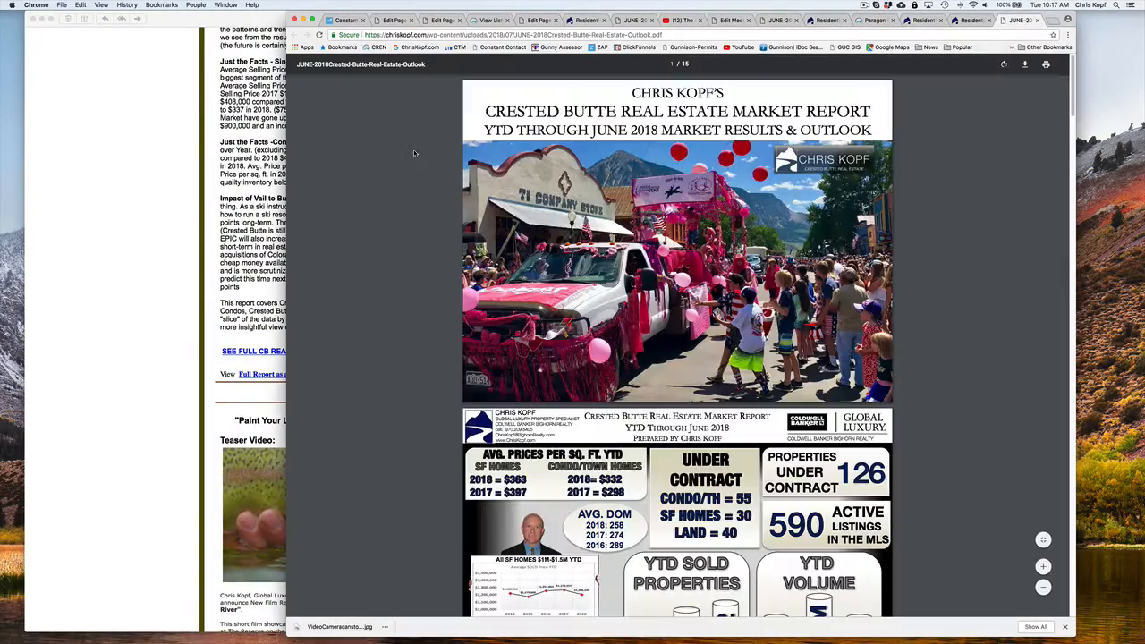
{"action": "scroll", "coordinate": [442, 269], "scroll_direction": "down", "scroll_amount": 10}
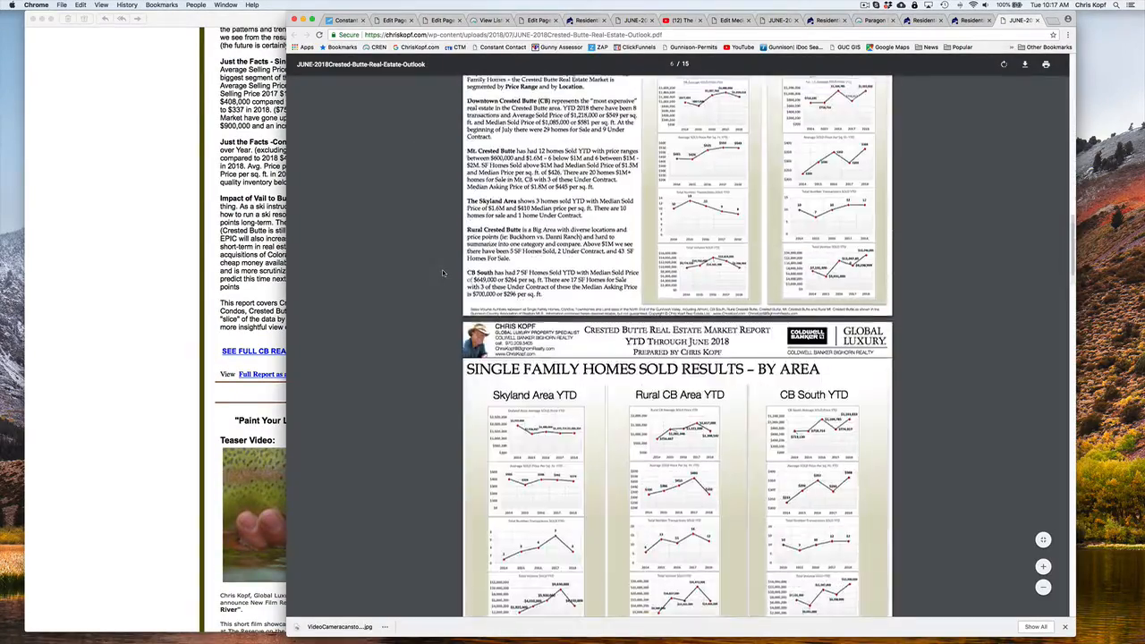
{"action": "scroll", "coordinate": [442, 270], "scroll_direction": "up", "scroll_amount": 5}
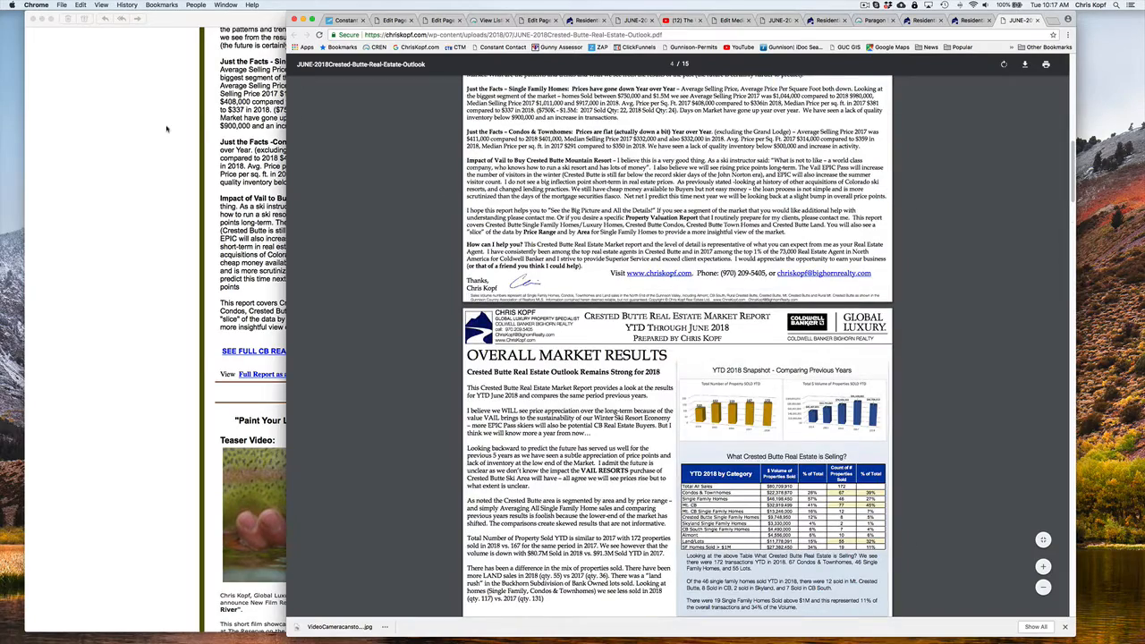
{"action": "left_click", "coordinate": [169, 130]}
Review the featured videos and the blog articles in the test email, and return to its beginning
{"action": "scroll", "coordinate": [171, 160], "scroll_direction": "down", "scroll_amount": 4}
{"action": "scroll", "coordinate": [368, 276], "scroll_direction": "down", "scroll_amount": 12}
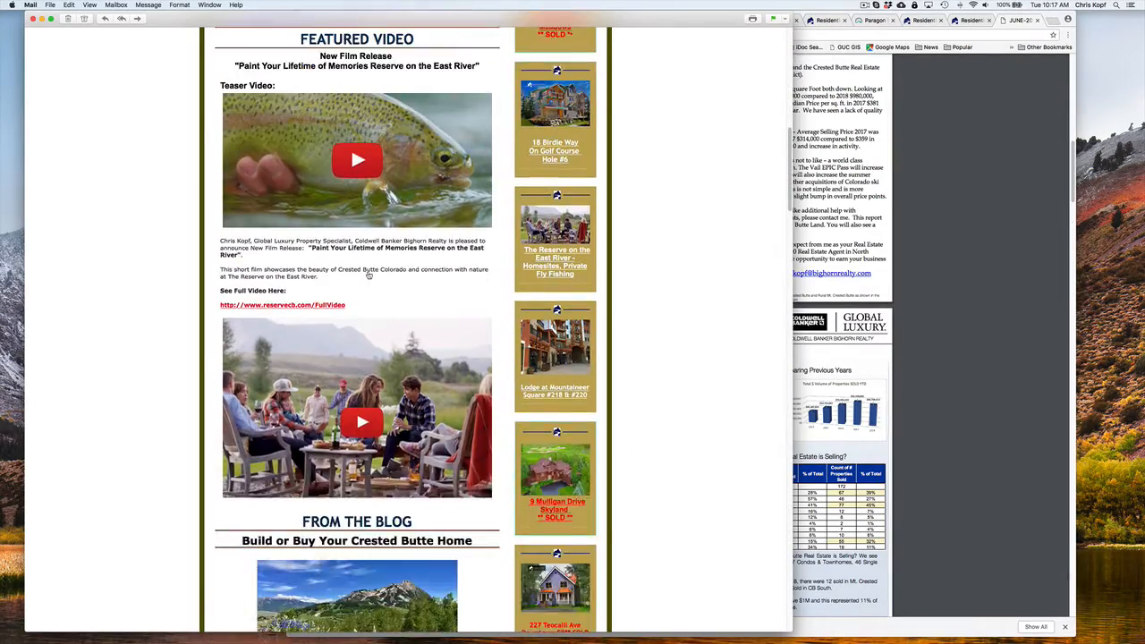
{"action": "scroll", "coordinate": [368, 276], "scroll_direction": "down", "scroll_amount": 12}
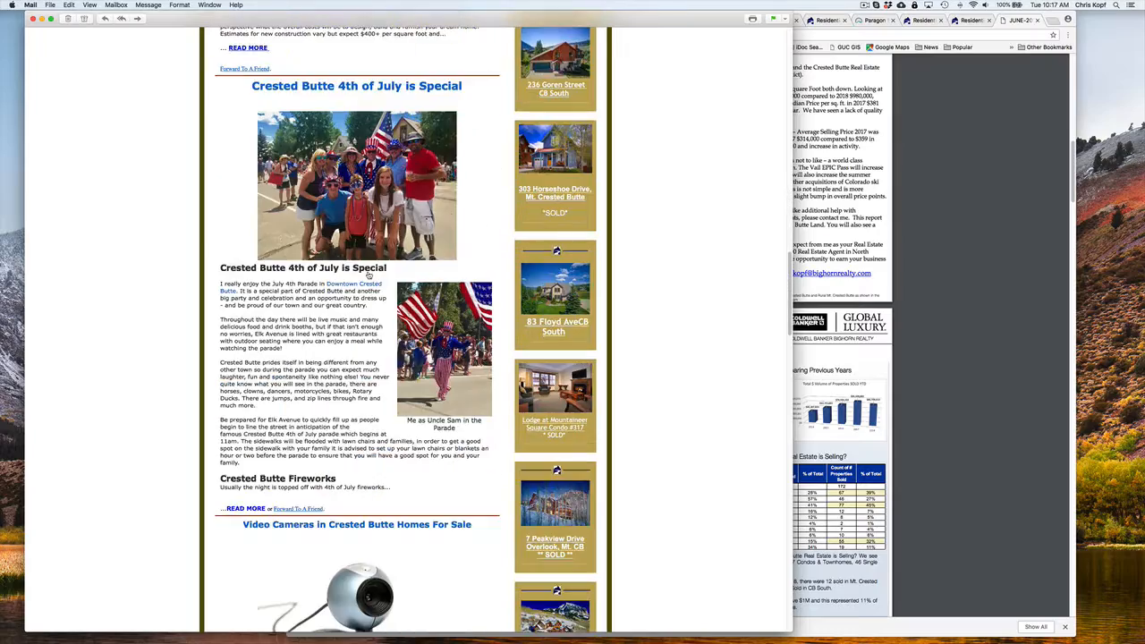
{"action": "scroll", "coordinate": [368, 276], "scroll_direction": "down", "scroll_amount": 2}
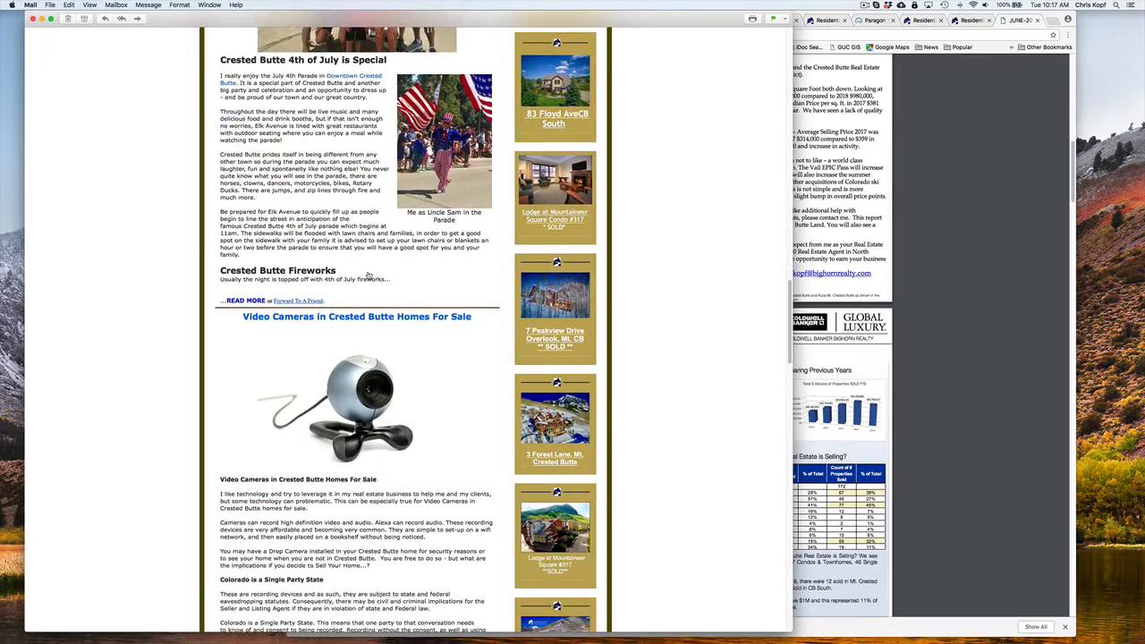
{"action": "scroll", "coordinate": [368, 275], "scroll_direction": "up", "scroll_amount": 20}
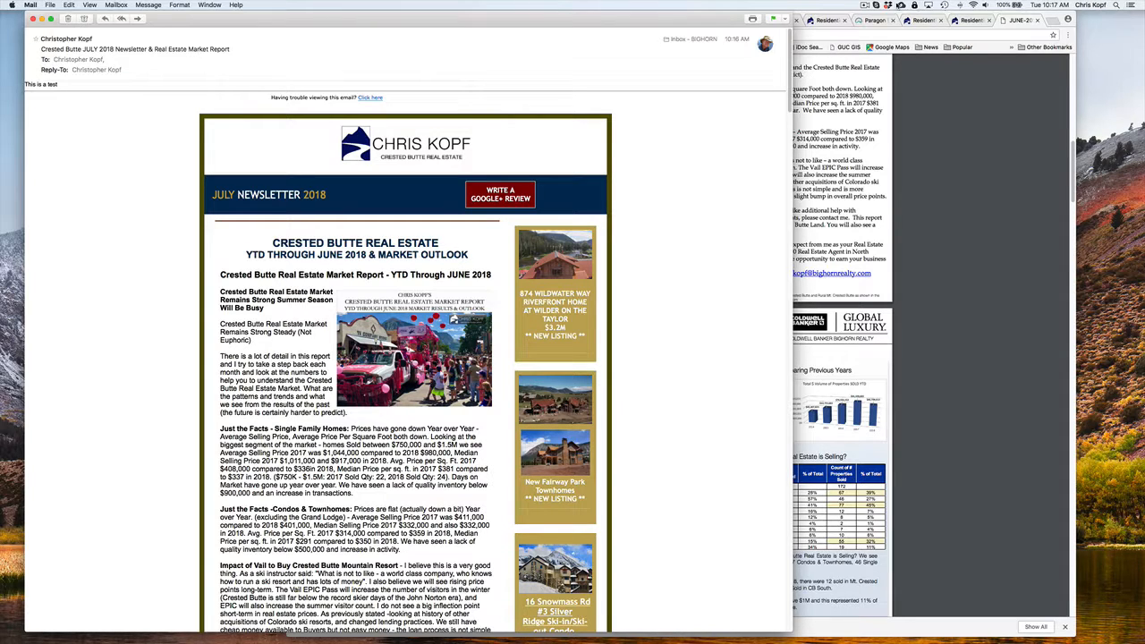
{"action": "left_click", "coordinate": [866, 6]}
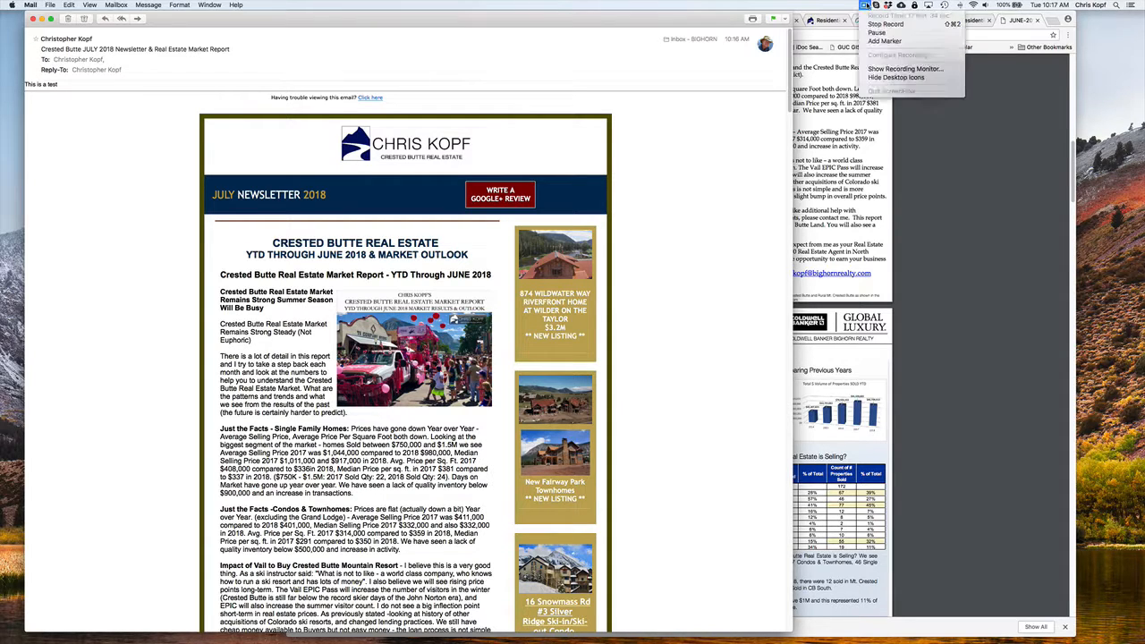
{"action": "left_click", "coordinate": [868, 33]}
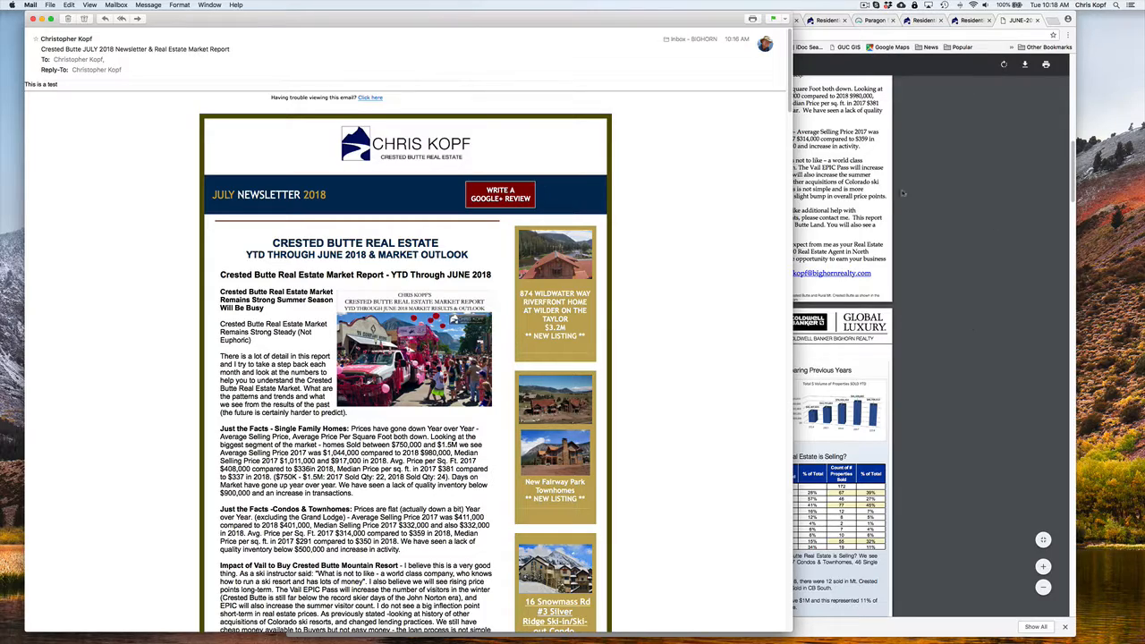
Close the HTML test email window
{"action": "scroll", "coordinate": [271, 435], "scroll_direction": "down", "scroll_amount": 5}
{"action": "scroll", "coordinate": [271, 435], "scroll_direction": "up", "scroll_amount": 5}
{"action": "left_click", "coordinate": [34, 18]}
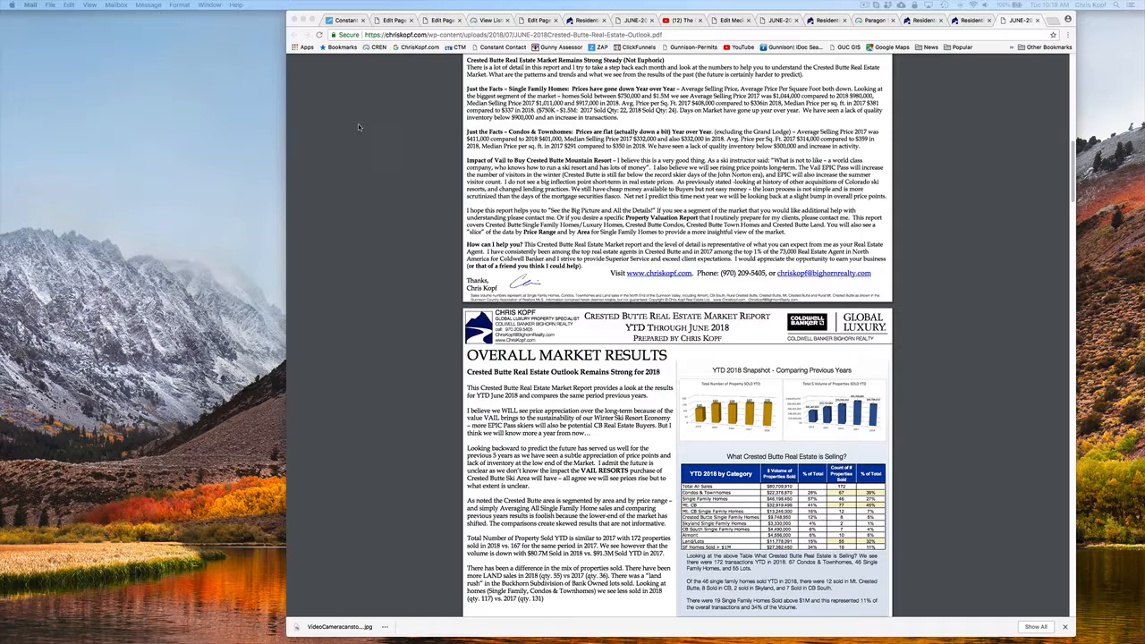
Return to the July newsletter campaign in Constant Contact, continue to its sending options, and check the preheader text
{"action": "left_click", "coordinate": [349, 19]}
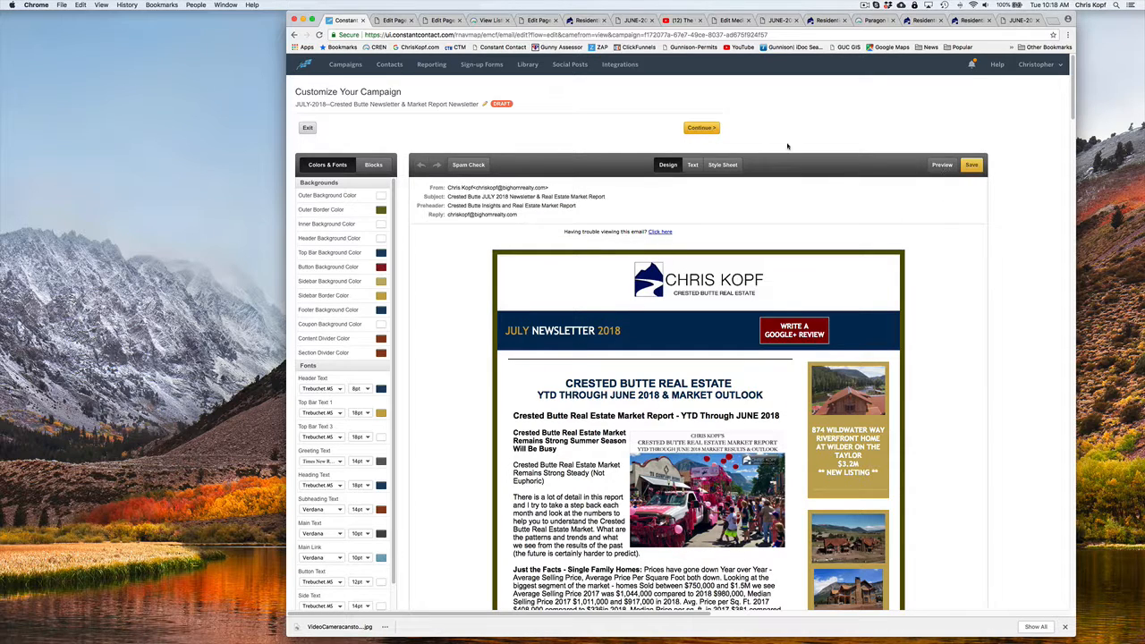
{"action": "left_click", "coordinate": [699, 129]}
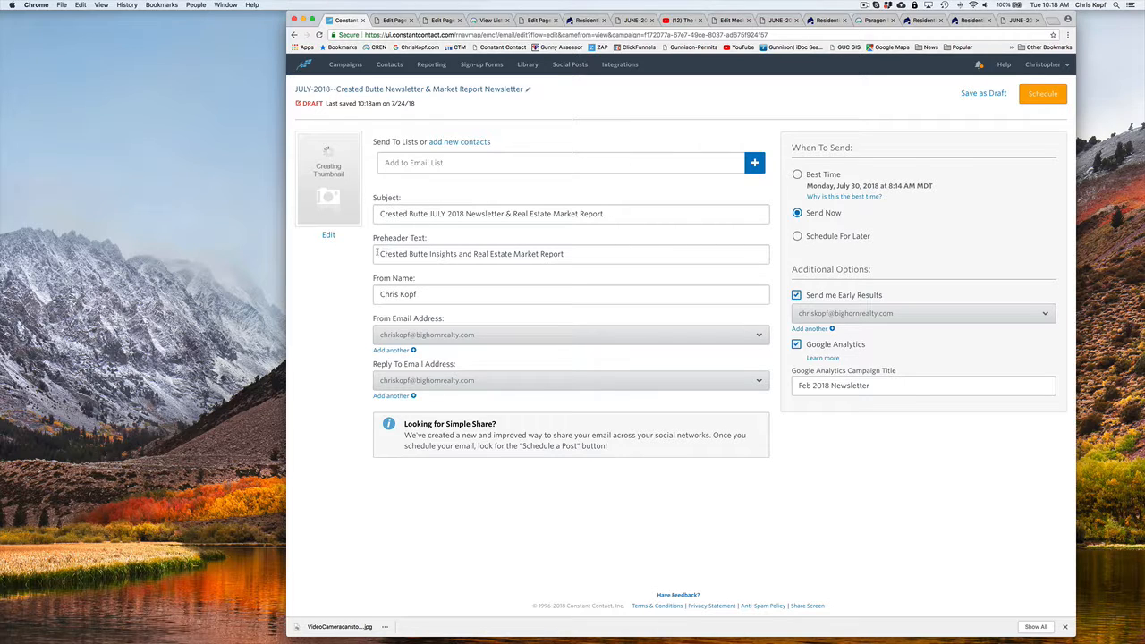
{"action": "left_click_drag", "start_coordinate": [378, 254], "coordinate": [562, 256]}
{"action": "left_click", "coordinate": [569, 258]}
{"action": "left_click", "coordinate": [366, 353]}
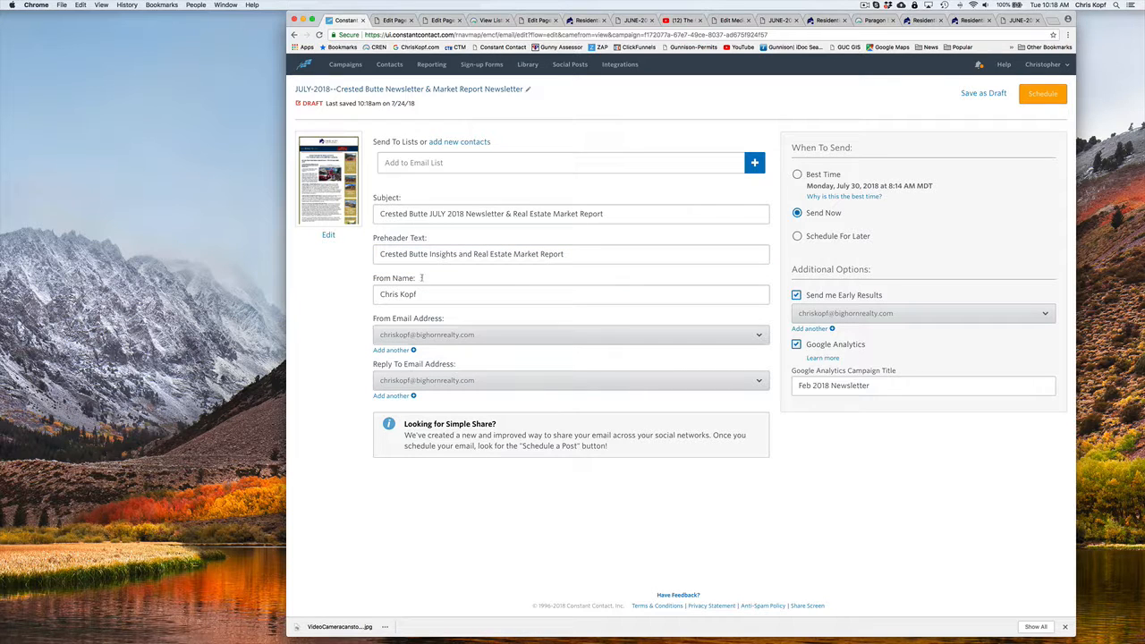
Select all contact lists as recipients of the newsletter except MLS-Agent-Roster
{"action": "left_click", "coordinate": [752, 163]}
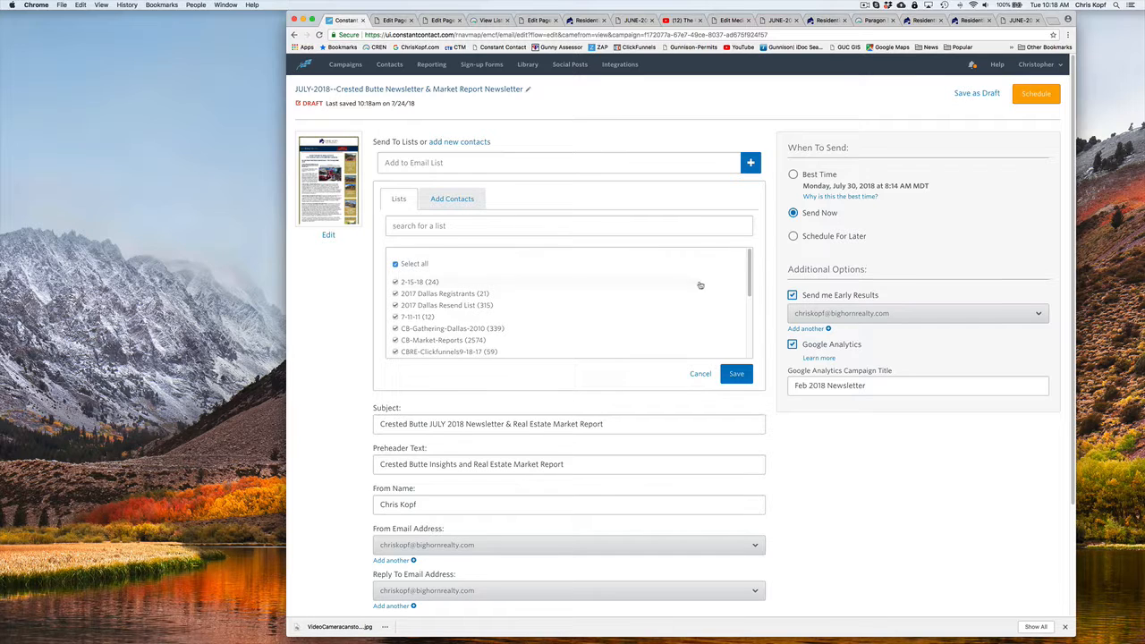
{"action": "left_click_drag", "start_coordinate": [750, 264], "coordinate": [750, 275]}
{"action": "scroll", "coordinate": [441, 327], "scroll_direction": "down", "scroll_amount": 3}
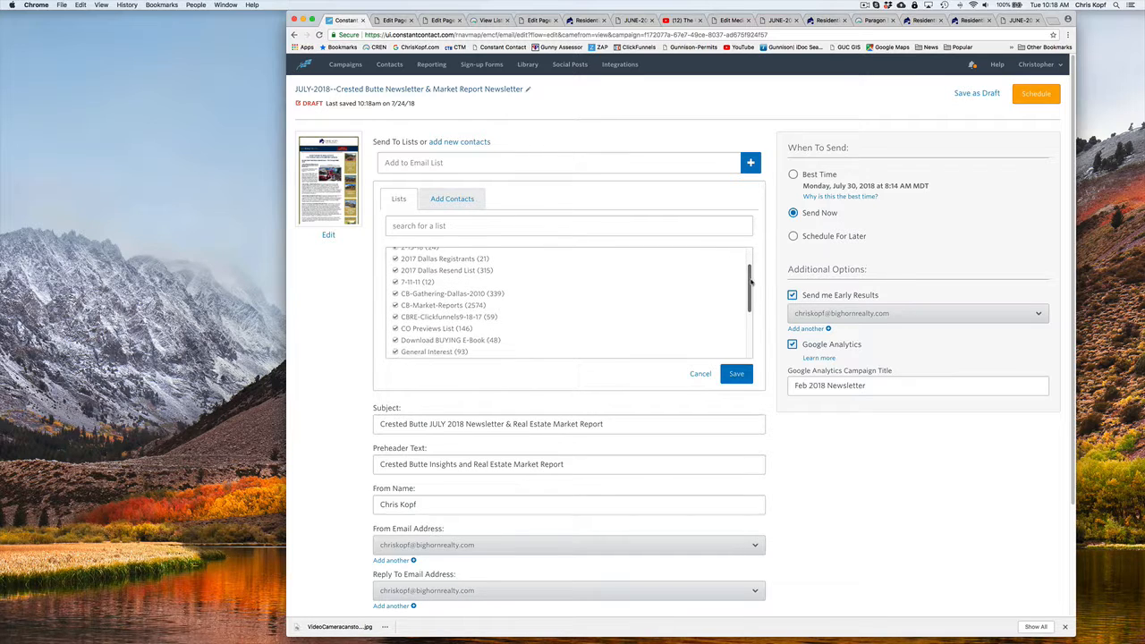
{"action": "left_click", "coordinate": [394, 327]}
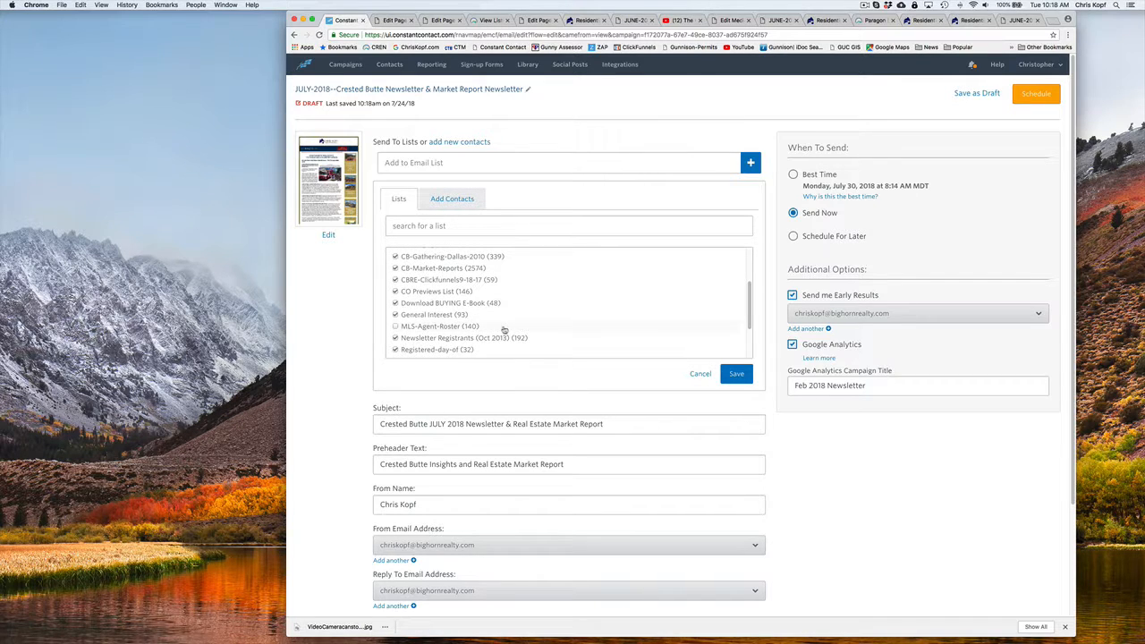
{"action": "left_click_drag", "start_coordinate": [750, 296], "coordinate": [750, 257]}
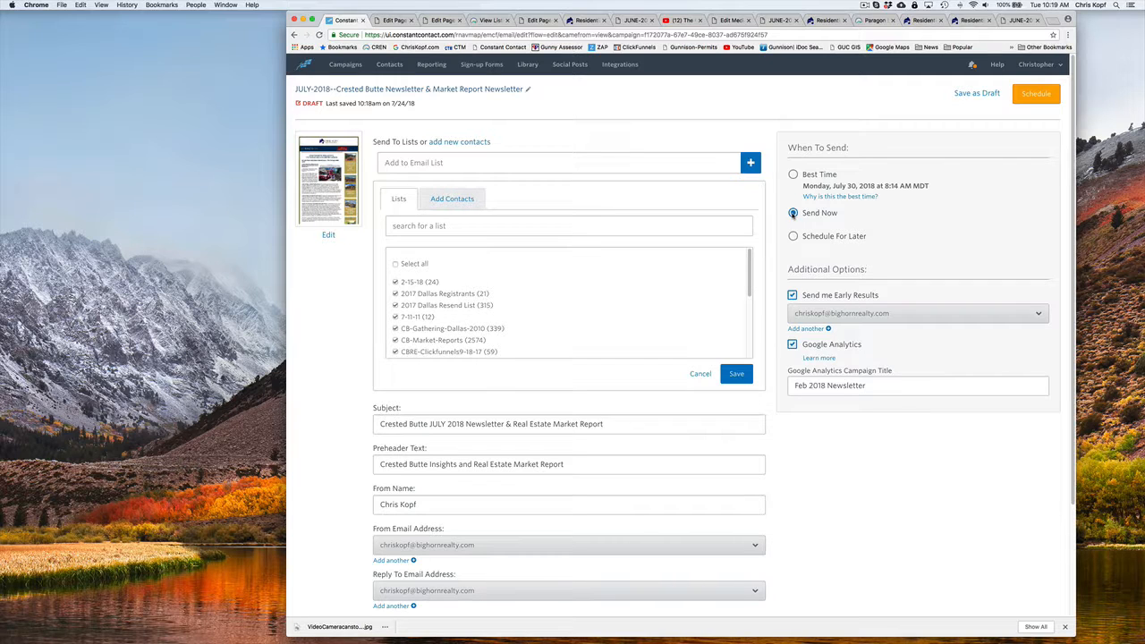
Change the Google Analytics campaign title to "July 2018 Newsletter"
{"action": "left_click", "coordinate": [810, 384]}
{"action": "left_click_drag", "start_coordinate": [810, 385], "coordinate": [785, 385]}
{"action": "type", "text": "July"}
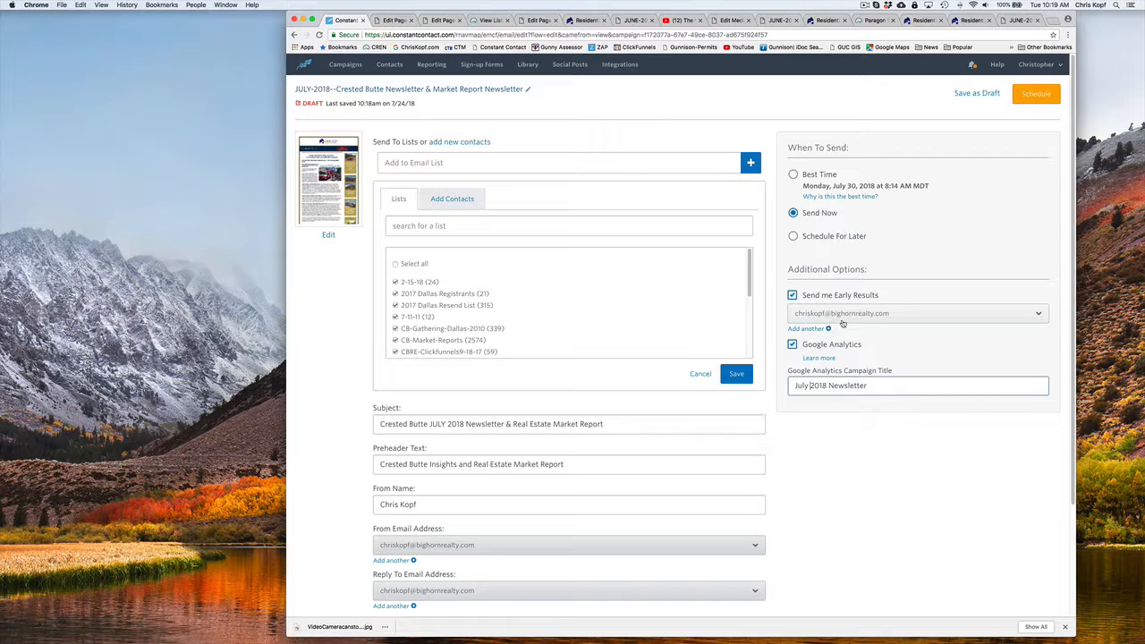
Choose Send Now as the sending time, save the selected recipient lists, and schedule the newsletter
{"action": "left_click", "coordinate": [793, 212]}
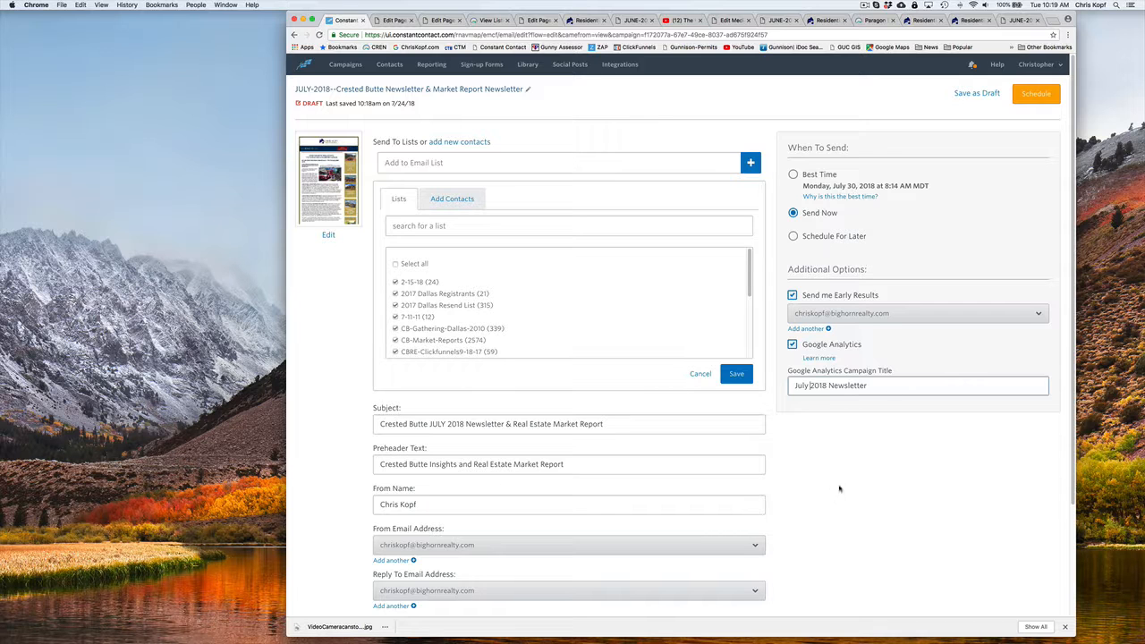
{"action": "scroll", "coordinate": [812, 504], "scroll_direction": "down", "scroll_amount": 1}
{"action": "scroll", "coordinate": [813, 503], "scroll_direction": "down", "scroll_amount": 3}
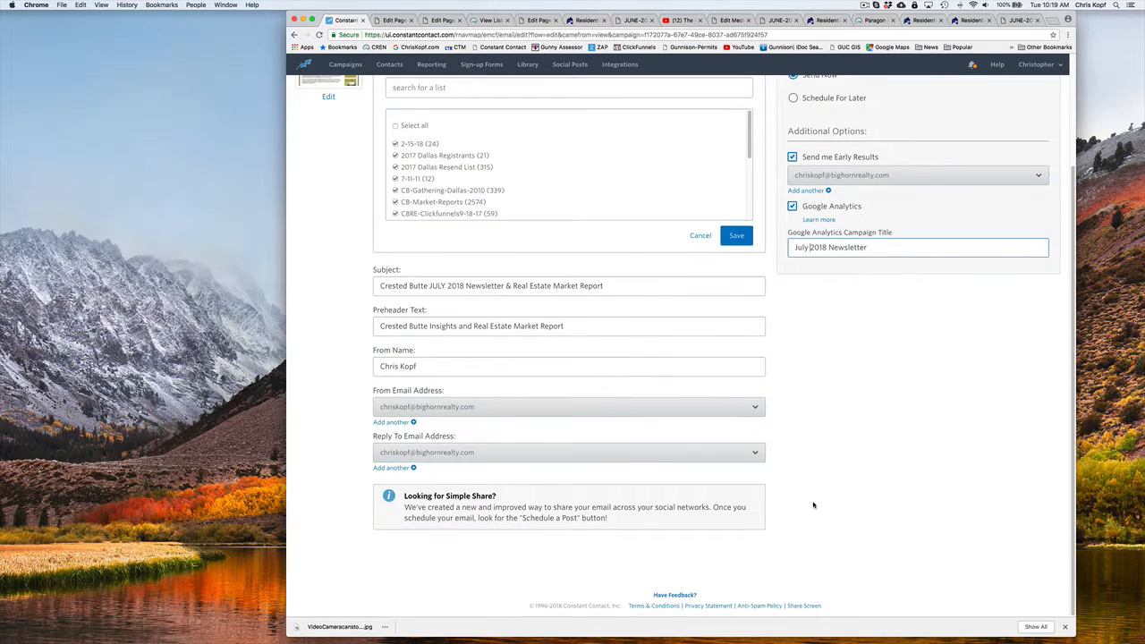
{"action": "scroll", "coordinate": [816, 496], "scroll_direction": "up", "scroll_amount": 5}
{"action": "left_click", "coordinate": [1031, 94]}
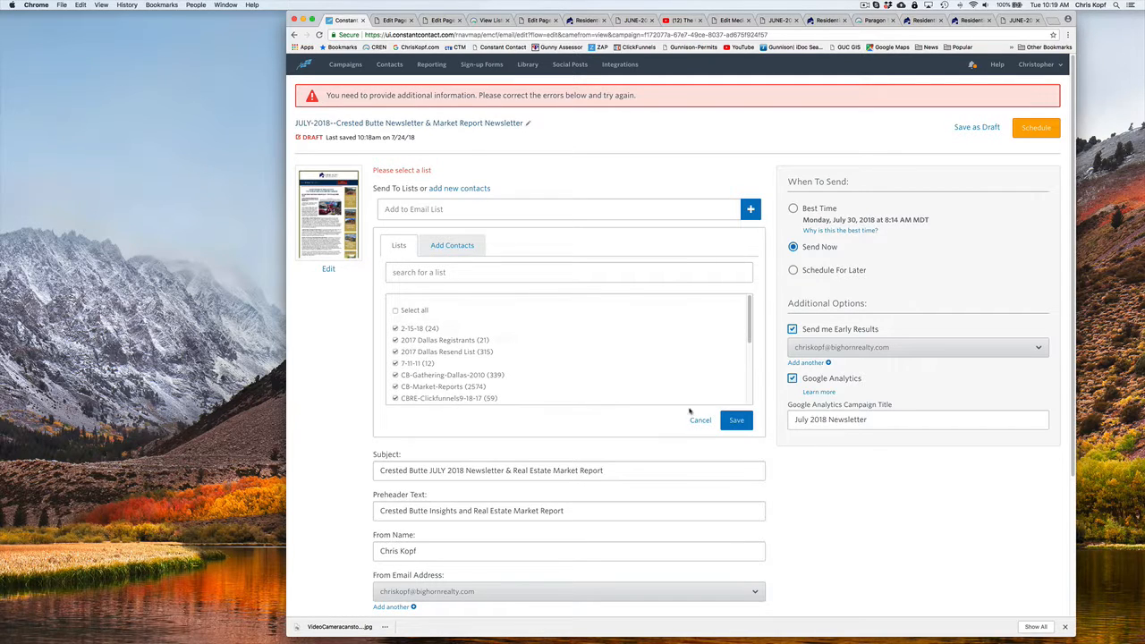
{"action": "left_click", "coordinate": [737, 421]}
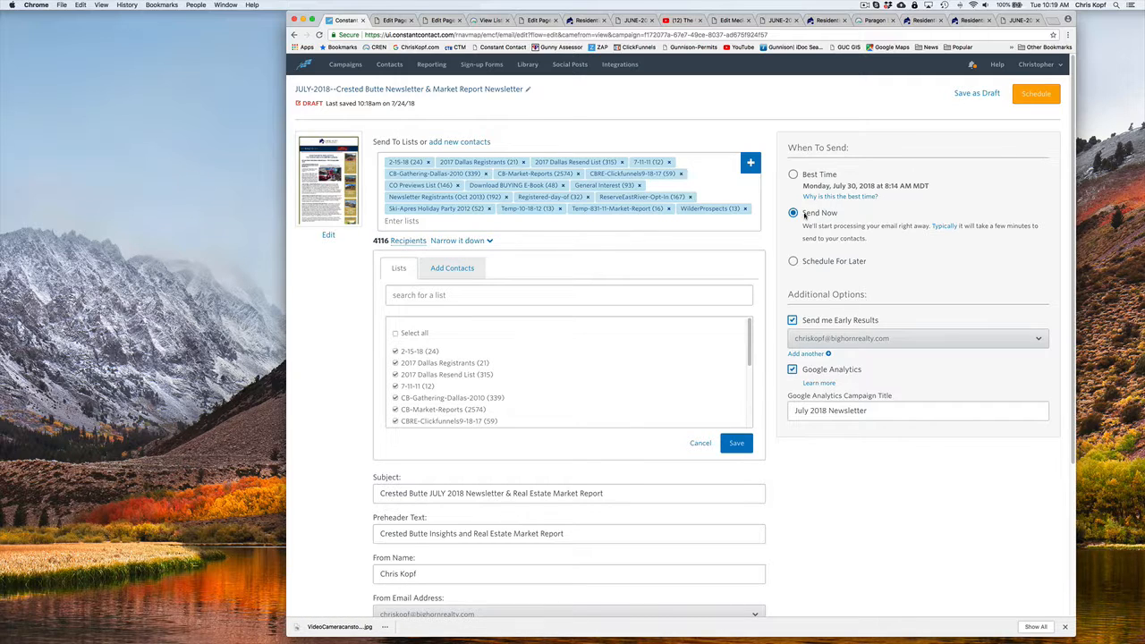
{"action": "left_click", "coordinate": [1035, 93]}
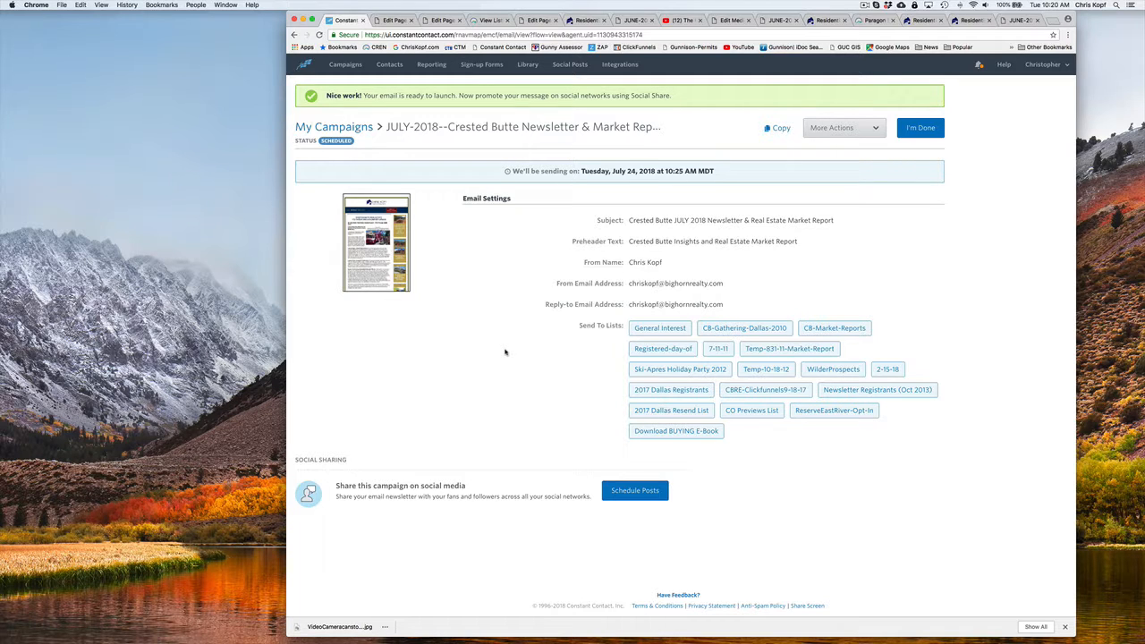
Open the list of all campaigns and show the additional actions for the scheduled July newsletter
{"action": "left_click", "coordinate": [349, 65]}
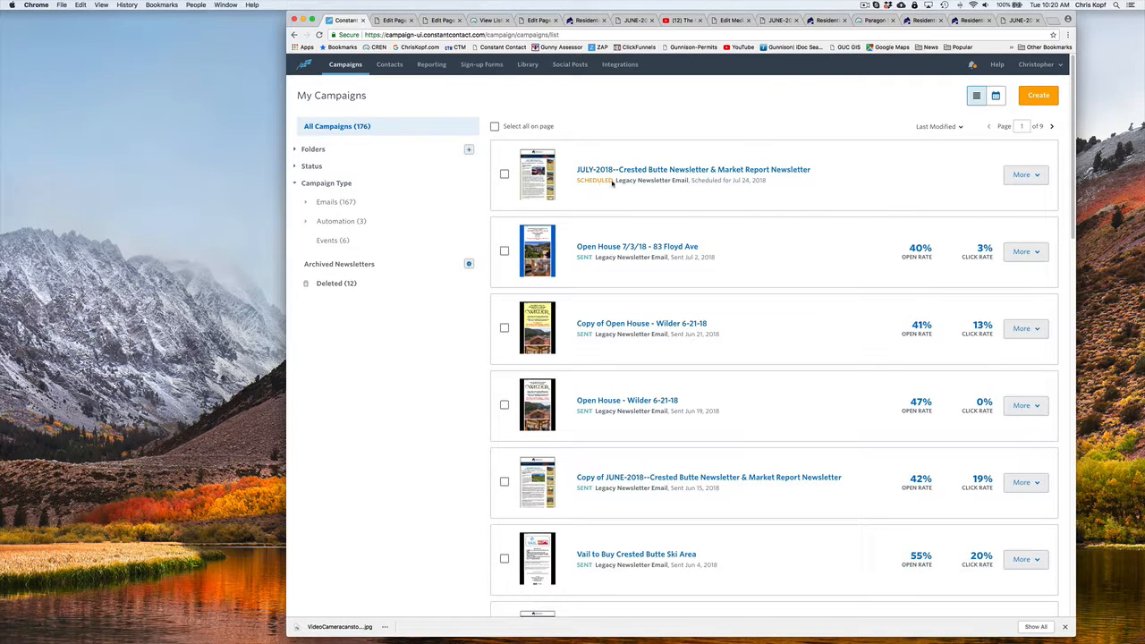
{"action": "left_click", "coordinate": [1038, 176]}
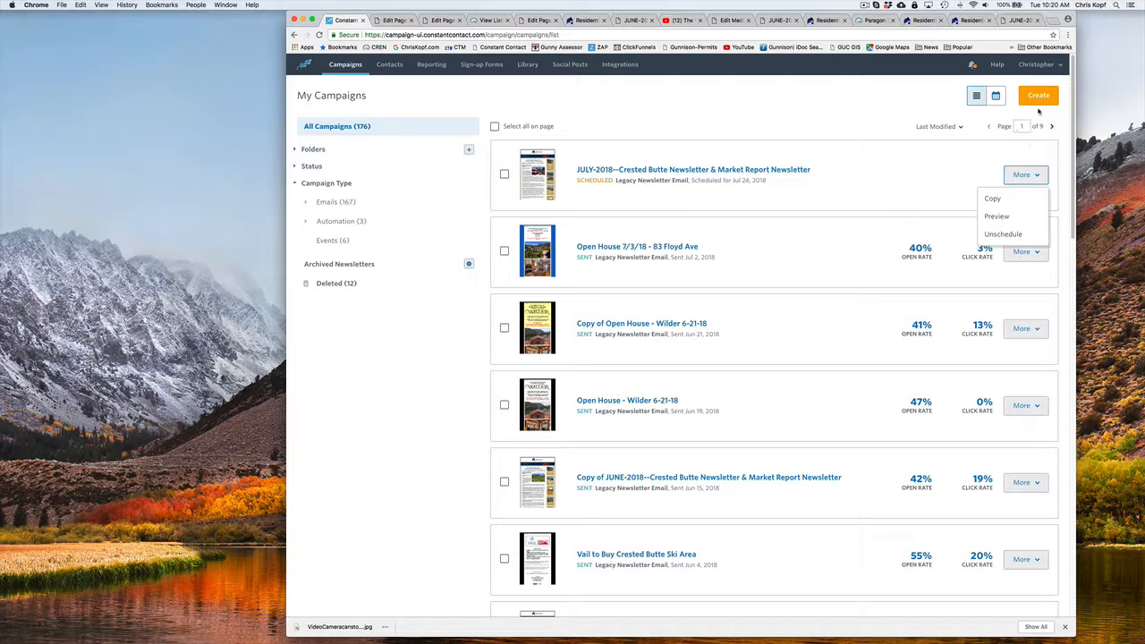
{"action": "left_click_drag", "start_coordinate": [1073, 95], "coordinate": [1054, 108]}
Switch to the Experts-AuthorsNewslettersTraining presentation in PowerPoint, and move and resize its window to show the Send Newsletter slide
{"action": "key", "text": "super+Tab"}
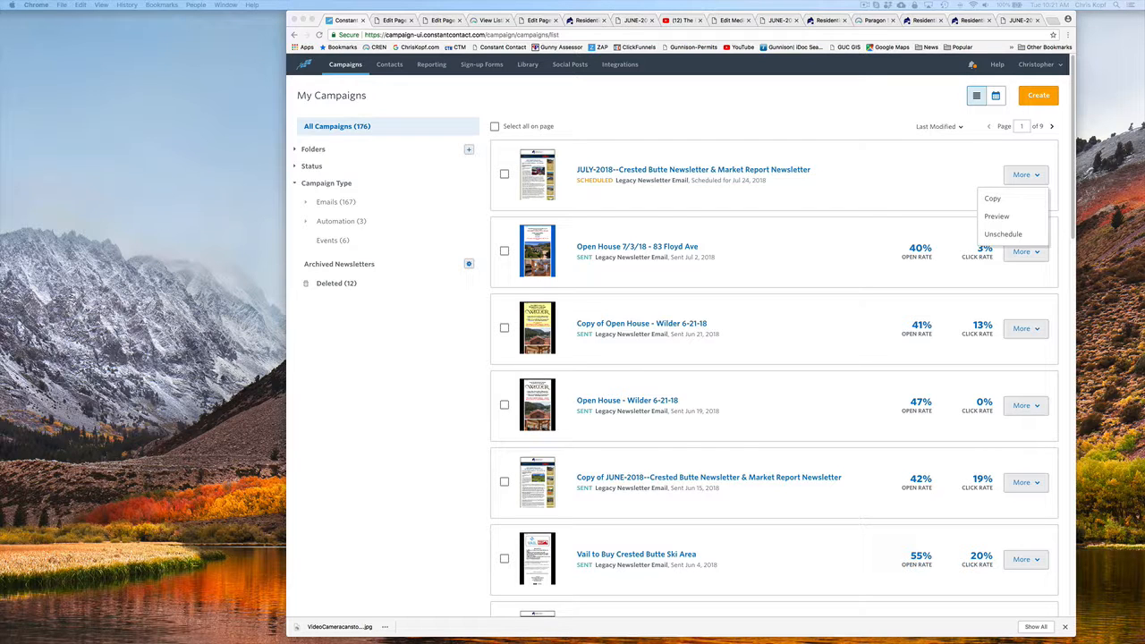
{"action": "left_click_drag", "start_coordinate": [1144, 68], "coordinate": [734, 44]}
{"action": "left_click_drag", "start_coordinate": [1008, 415], "coordinate": [1033, 636]}
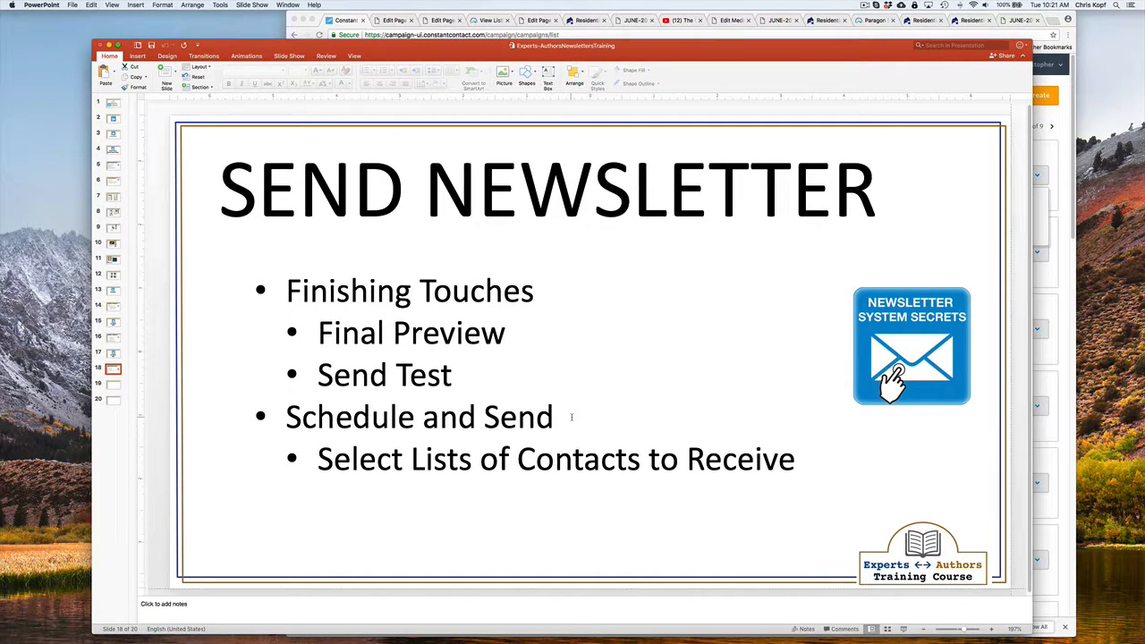